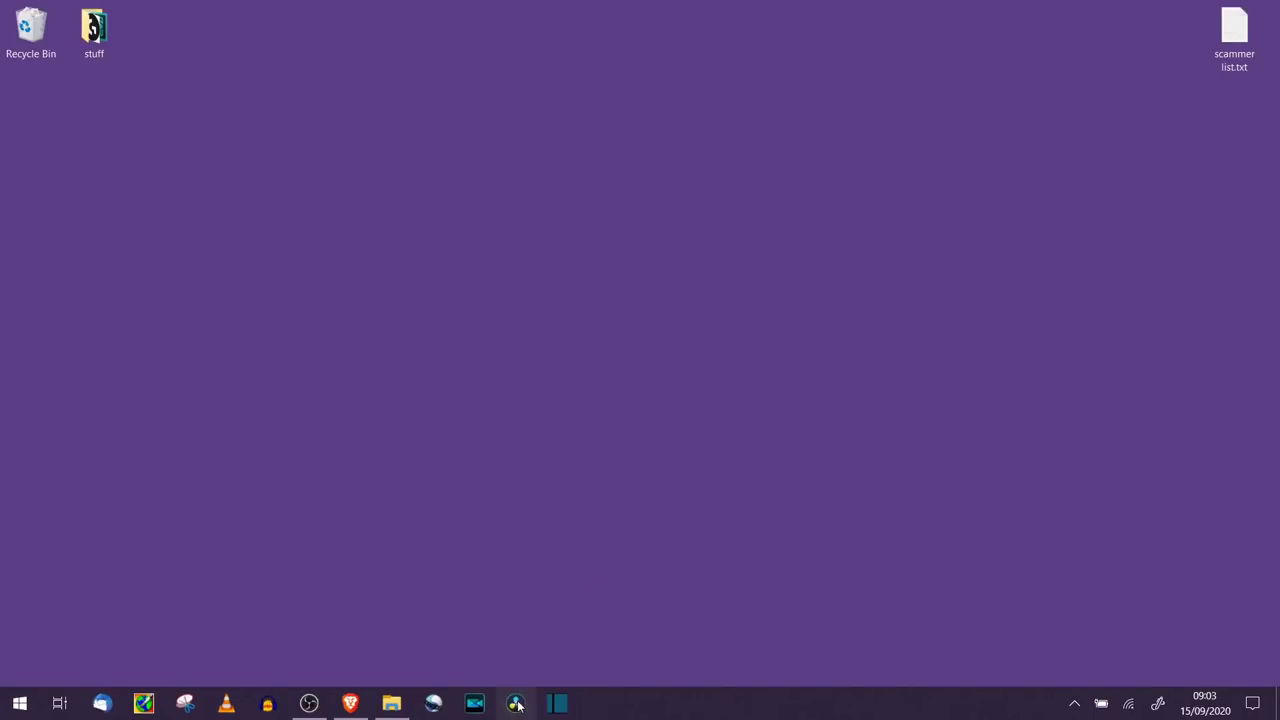
Step: Launch DaVinci Resolve 14 from the taskbar to reach the Project Manager
{"action": "left_click", "coordinate": [516, 704]}
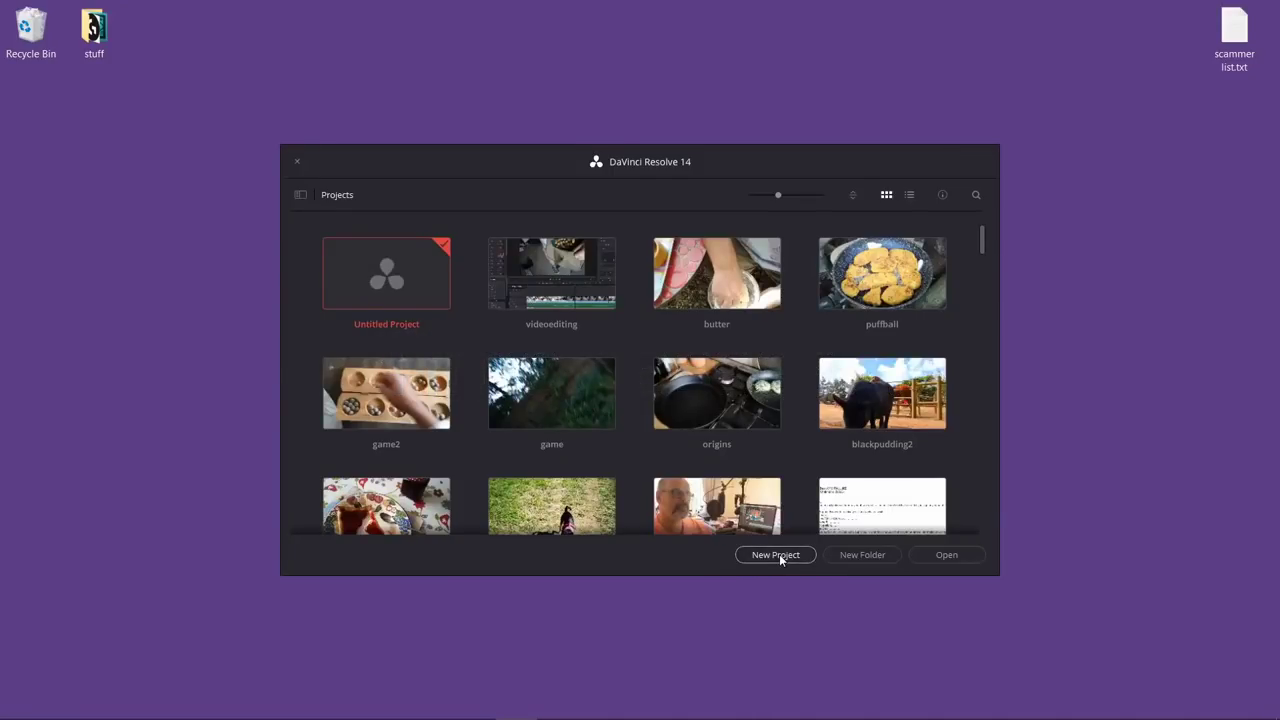
Step: Create a new project named 'Acorns'
{"action": "left_click", "coordinate": [776, 555]}
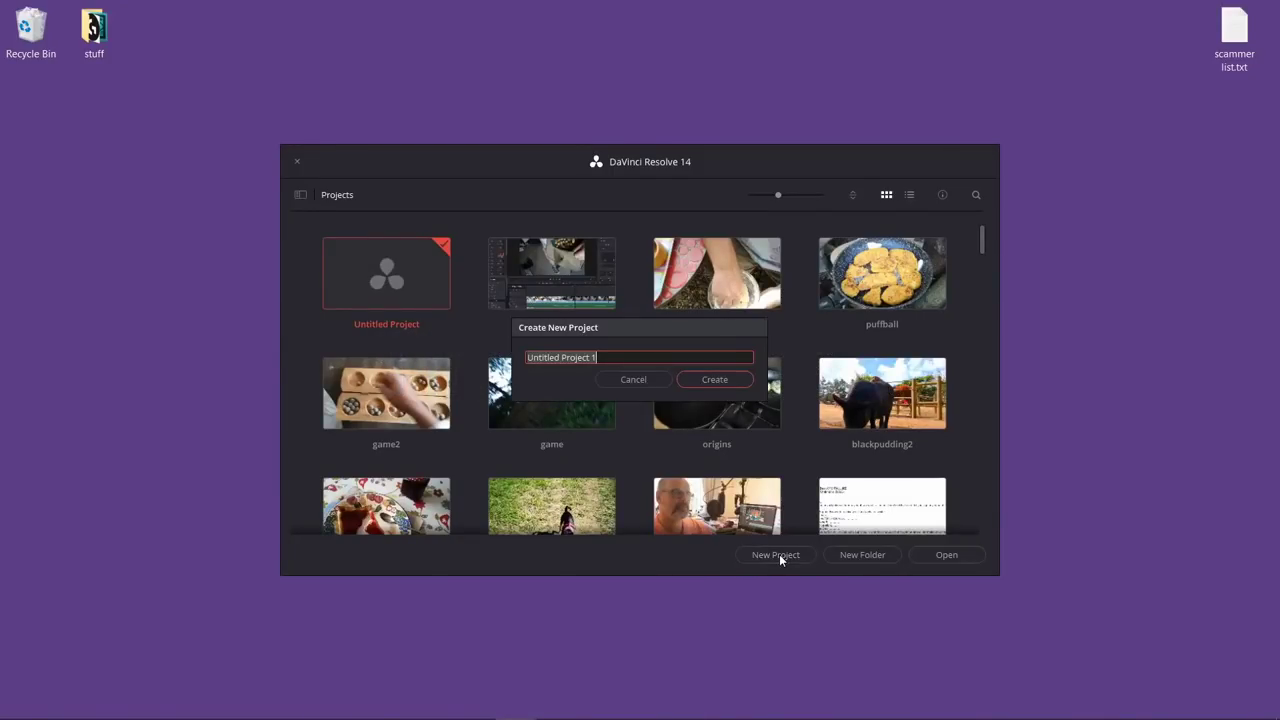
{"action": "type", "text": "Acorns"}
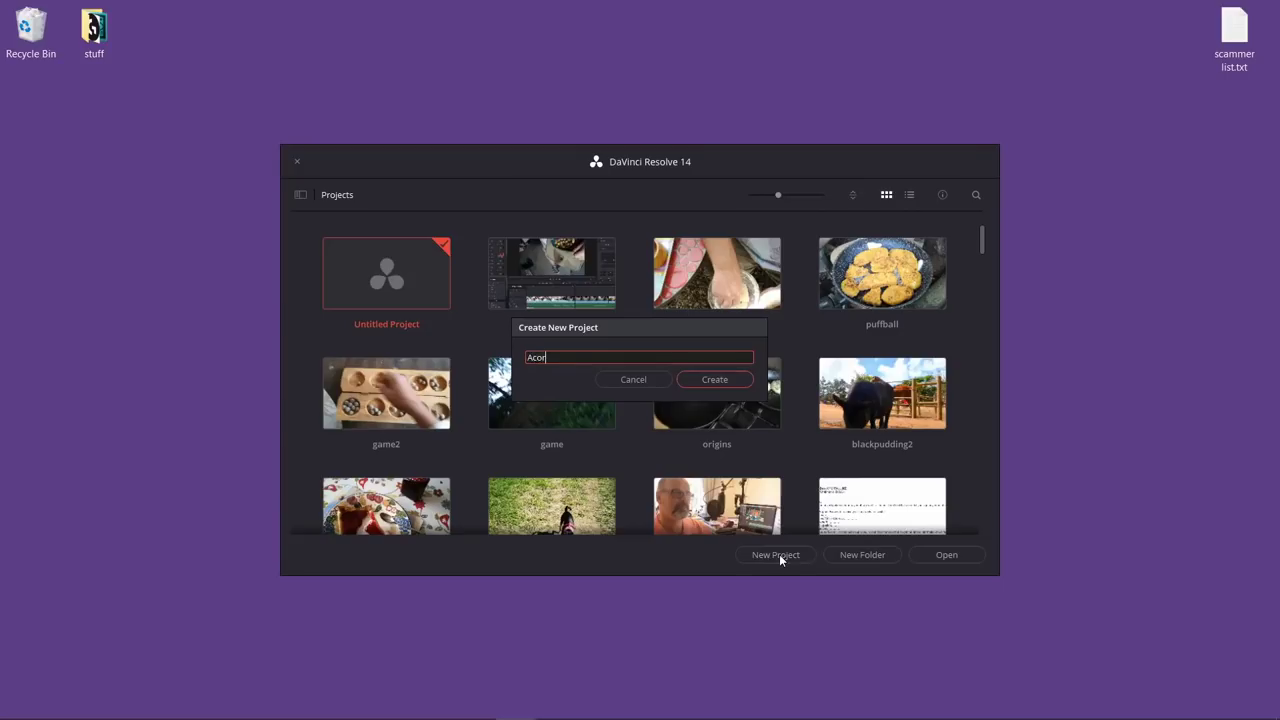
{"action": "left_click", "coordinate": [724, 380]}
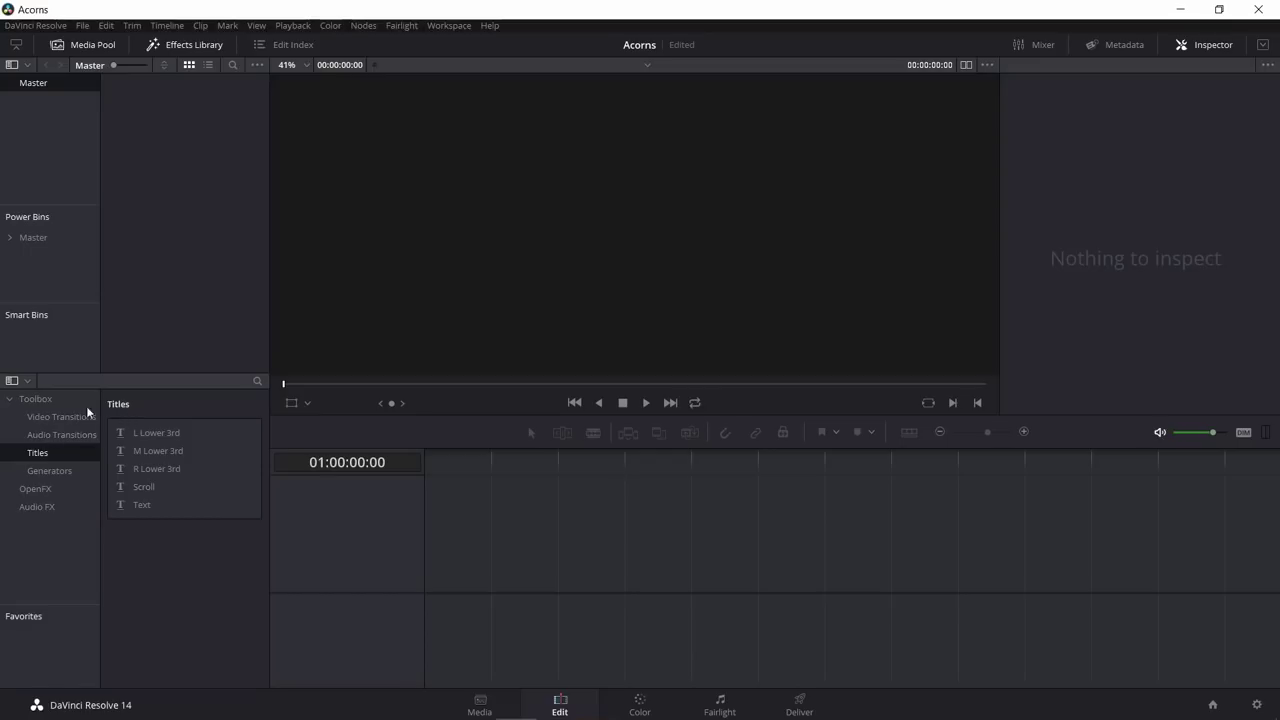
Step: Show the Video Transitions list and expand the Master power bin to open its clips bin
{"action": "left_click", "coordinate": [48, 417]}
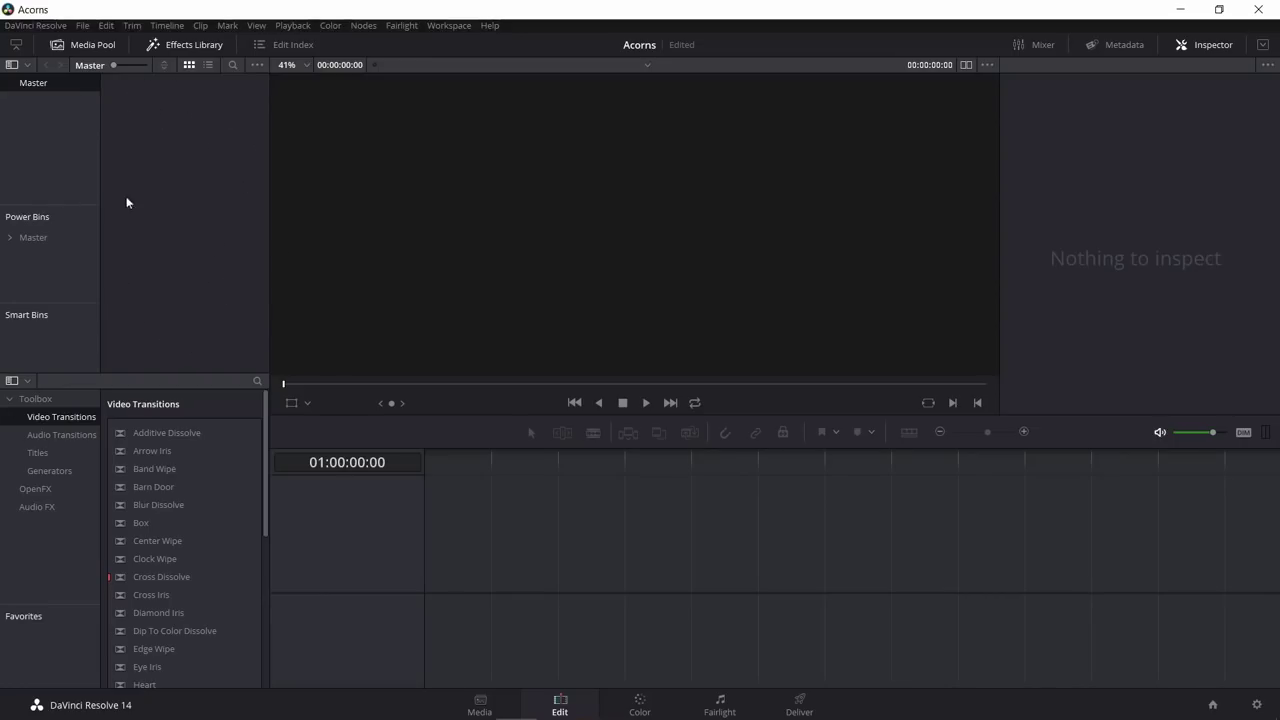
{"action": "left_click", "coordinate": [15, 243]}
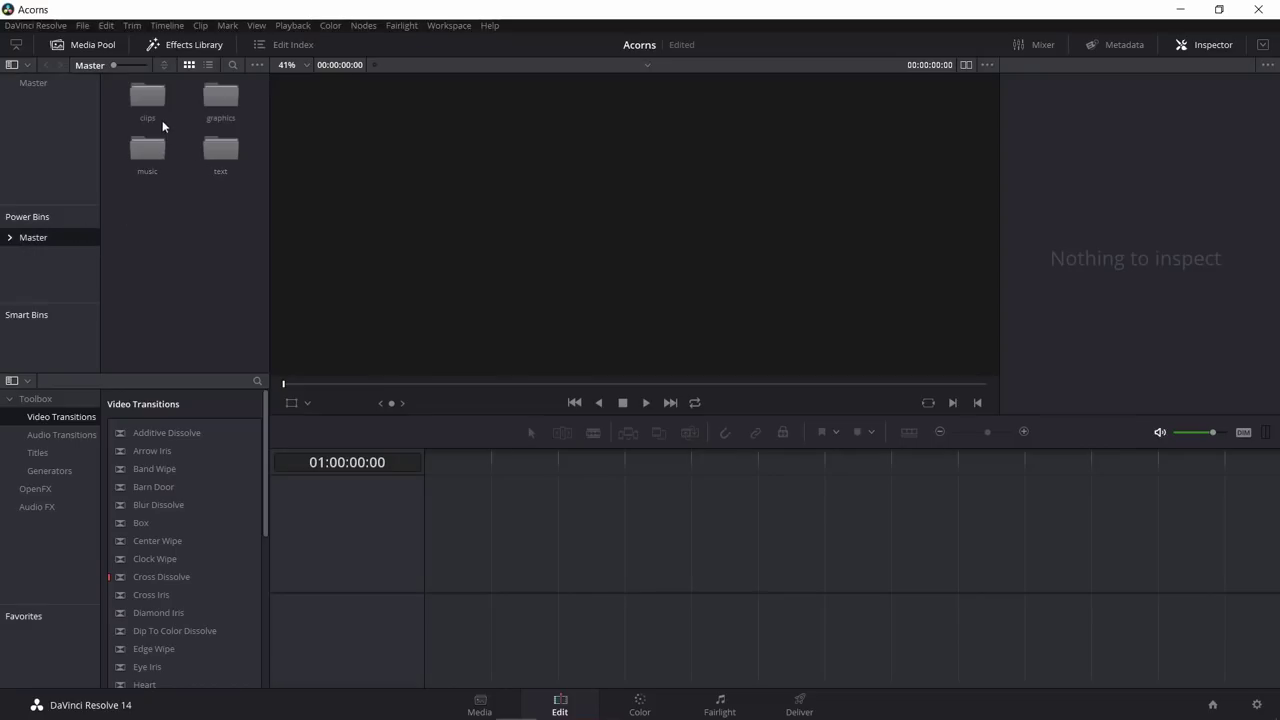
{"action": "double_click", "coordinate": [153, 101]}
{"action": "left_click", "coordinate": [153, 113]}
{"action": "left_click", "coordinate": [157, 197]}
Step: Browse the graphics, clips, music and text power bins, then return to Master
{"action": "left_click", "coordinate": [41, 270]}
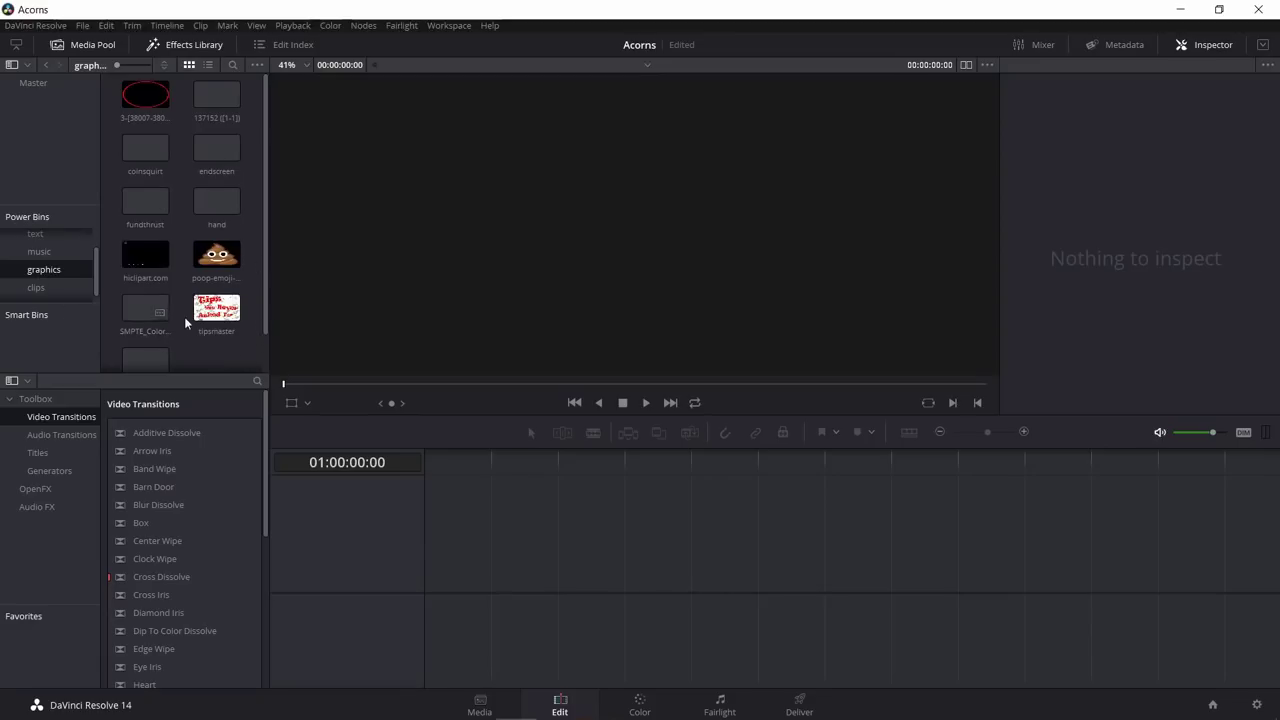
{"action": "left_click", "coordinate": [36, 288]}
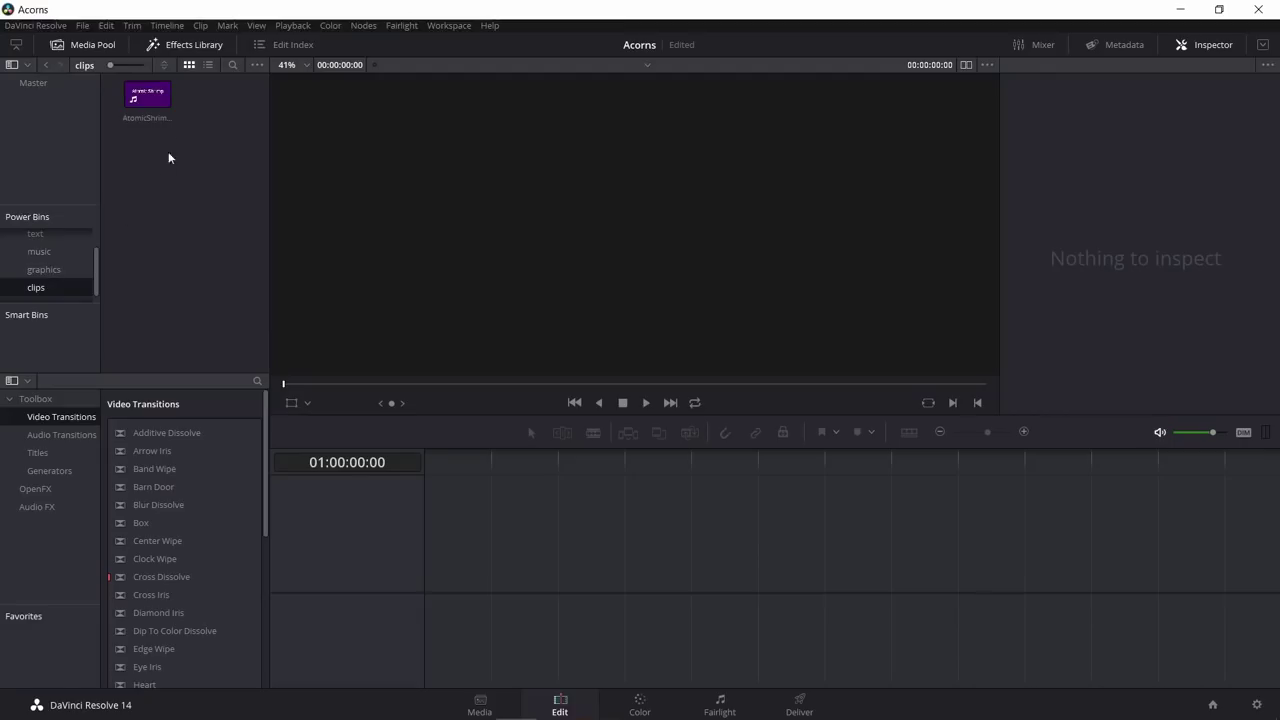
{"action": "left_click", "coordinate": [30, 254]}
{"action": "scroll", "coordinate": [34, 252], "scroll_direction": "up", "scroll_amount": 1}
{"action": "double_click", "coordinate": [40, 245]}
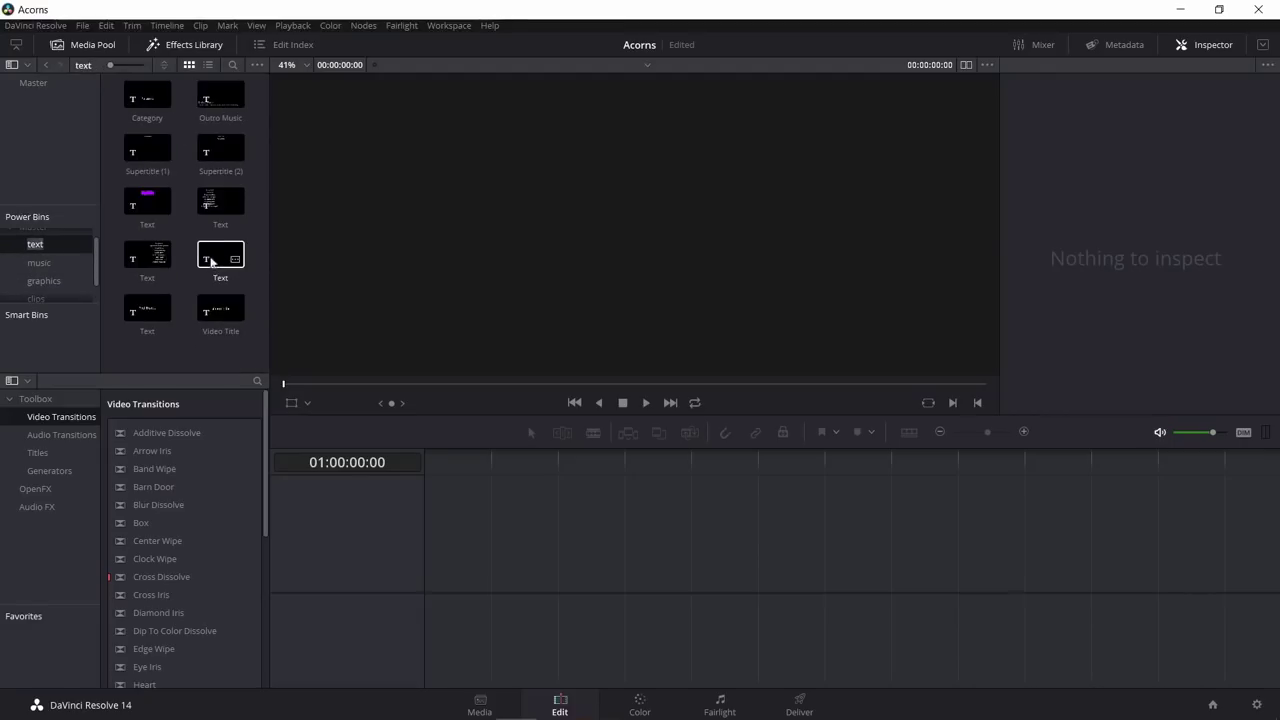
{"action": "key", "text": "Return"}
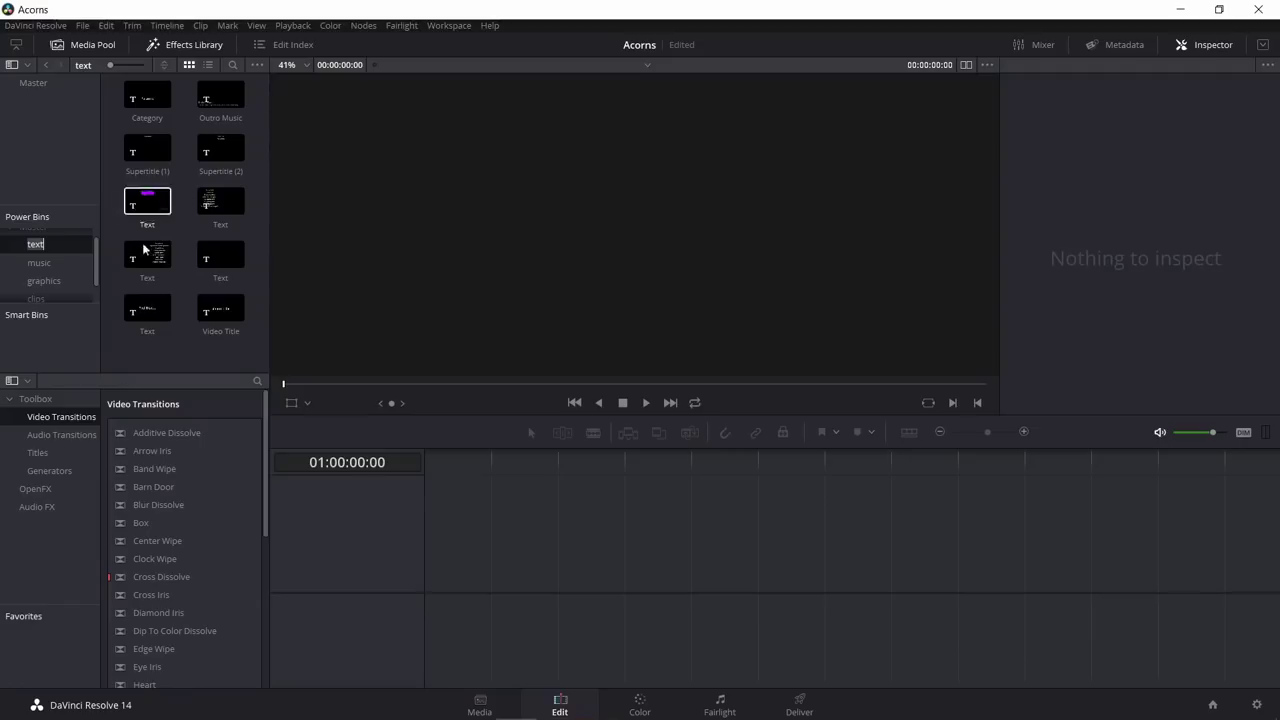
{"action": "left_click", "coordinate": [31, 86]}
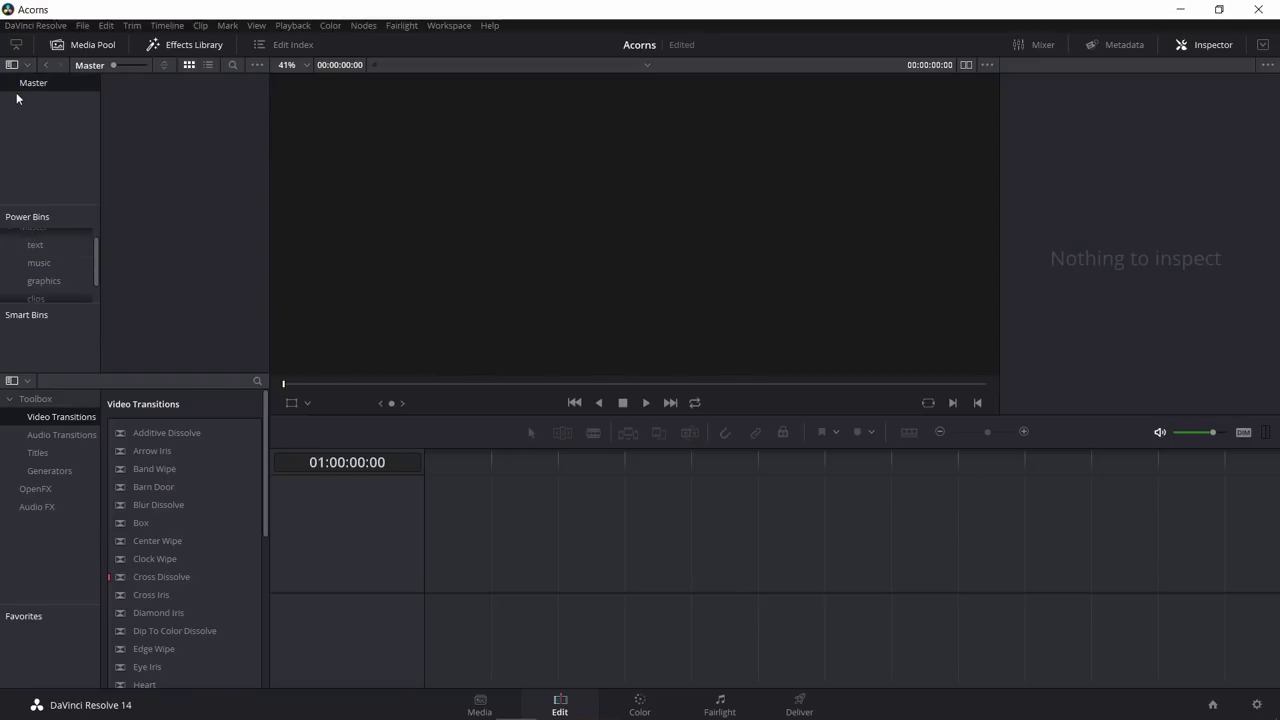
Step: Drag the three VID videos from the demo folder onto the Resolve timeline
{"action": "mouse_move", "coordinate": [430, 714]}
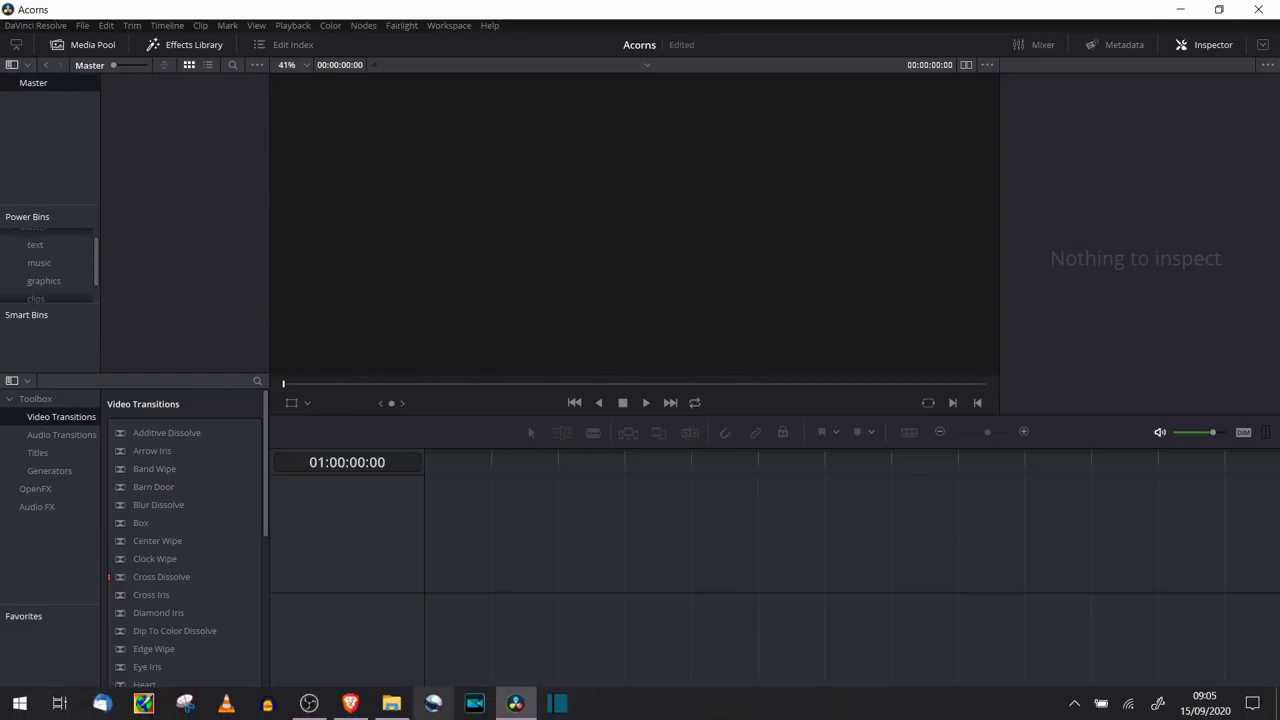
{"action": "left_click", "coordinate": [391, 703]}
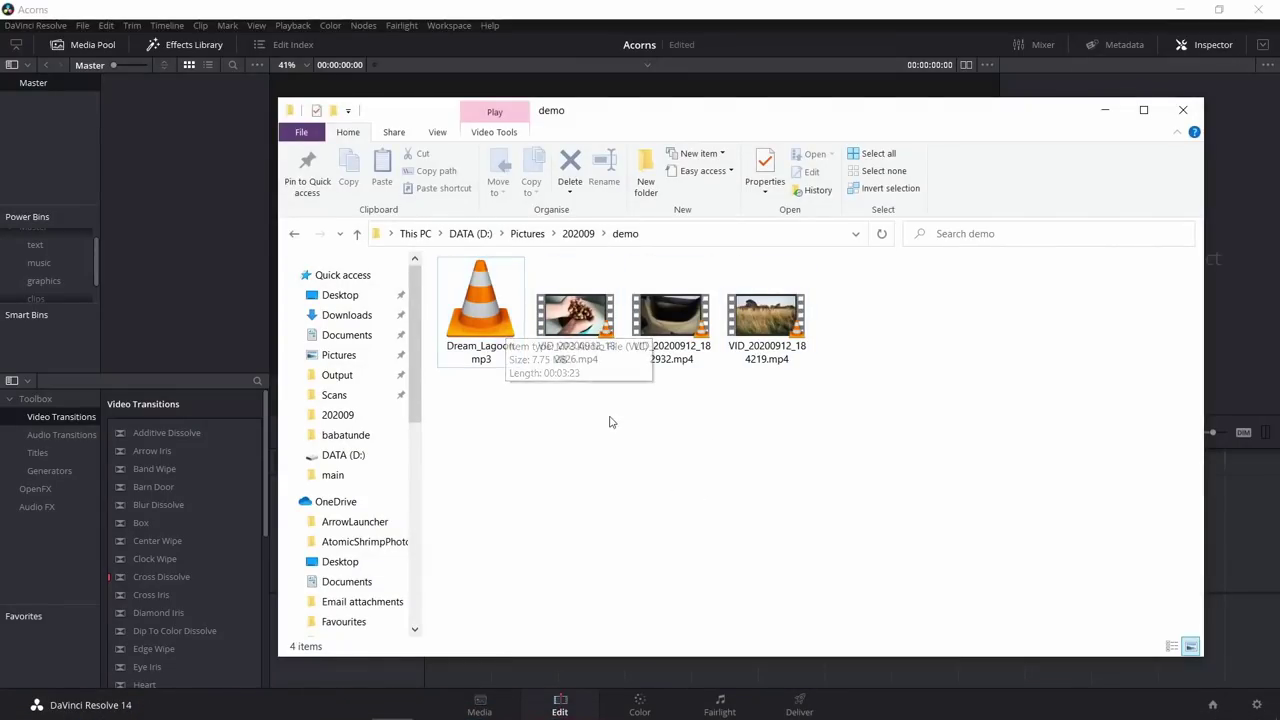
{"action": "left_click_drag", "start_coordinate": [805, 398], "coordinate": [206, 231]}
{"action": "left_click_drag", "start_coordinate": [639, 110], "coordinate": [900, 62]}
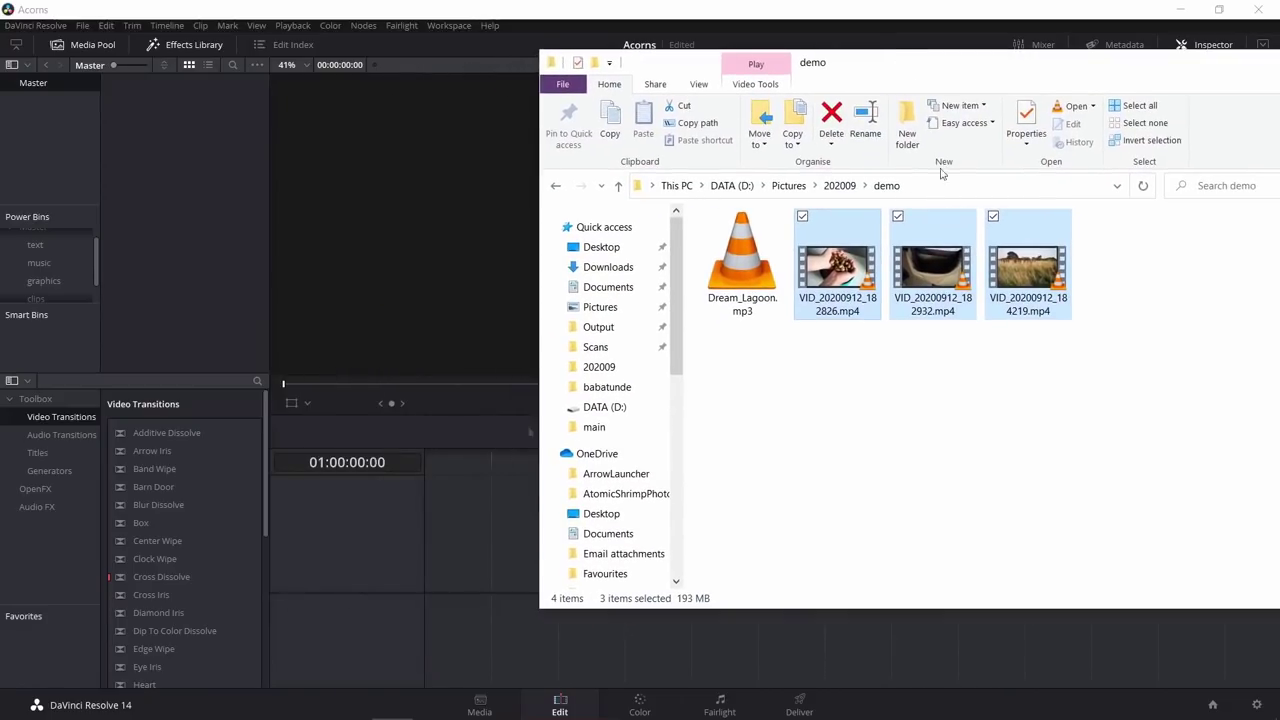
{"action": "left_click_drag", "start_coordinate": [850, 262], "coordinate": [435, 598]}
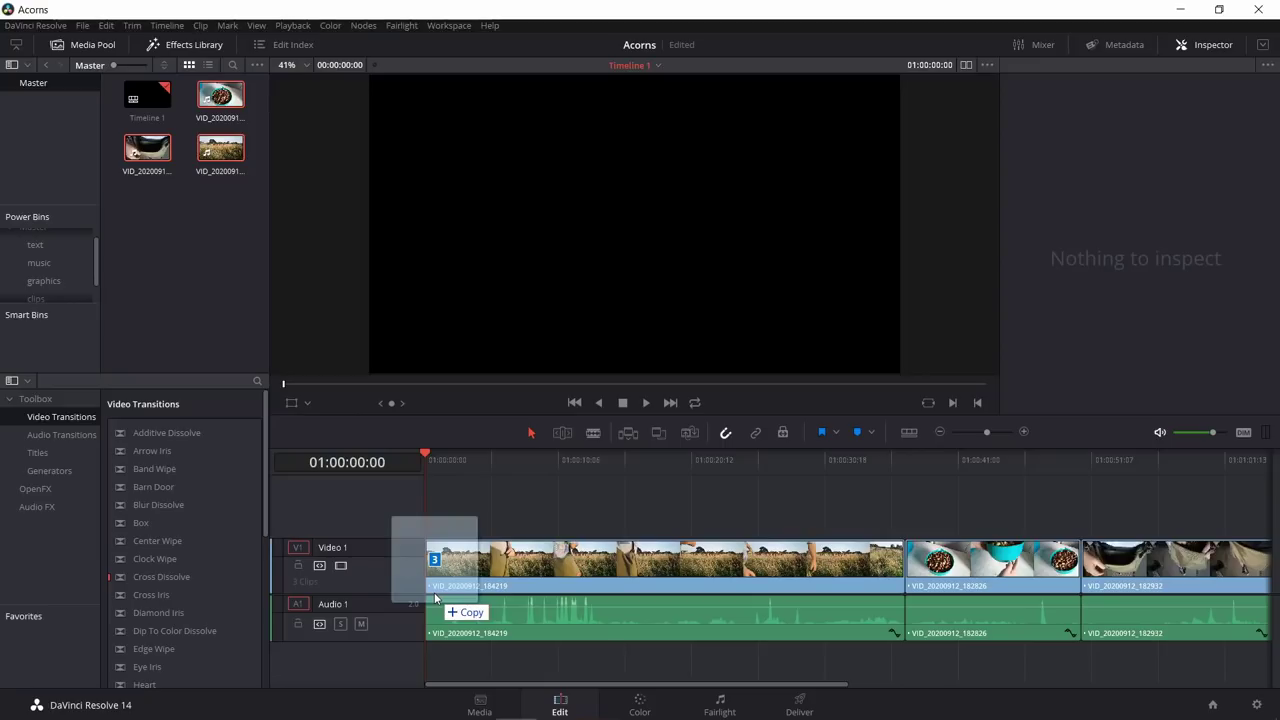
Step: Place the three clips at the timeline start and, with Linked Selection off, try moving the second clip
{"action": "left_click_drag", "start_coordinate": [435, 597], "coordinate": [435, 597]}
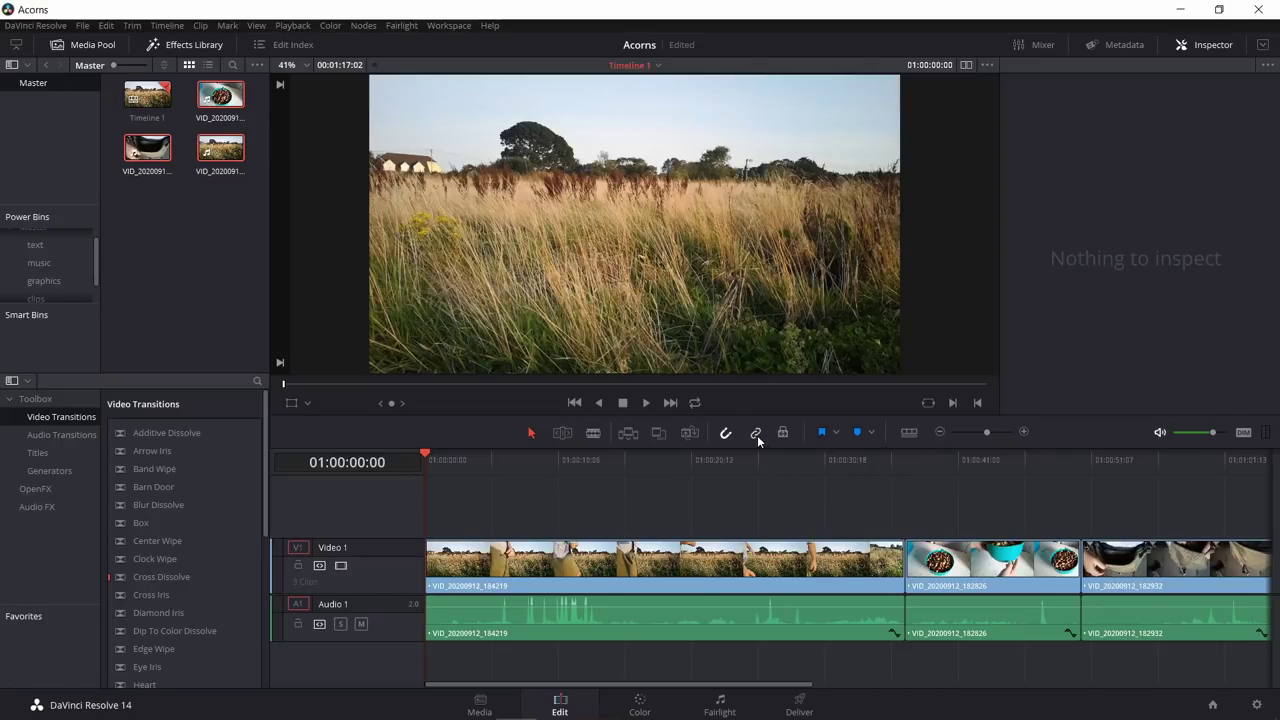
{"action": "left_click", "coordinate": [996, 570]}
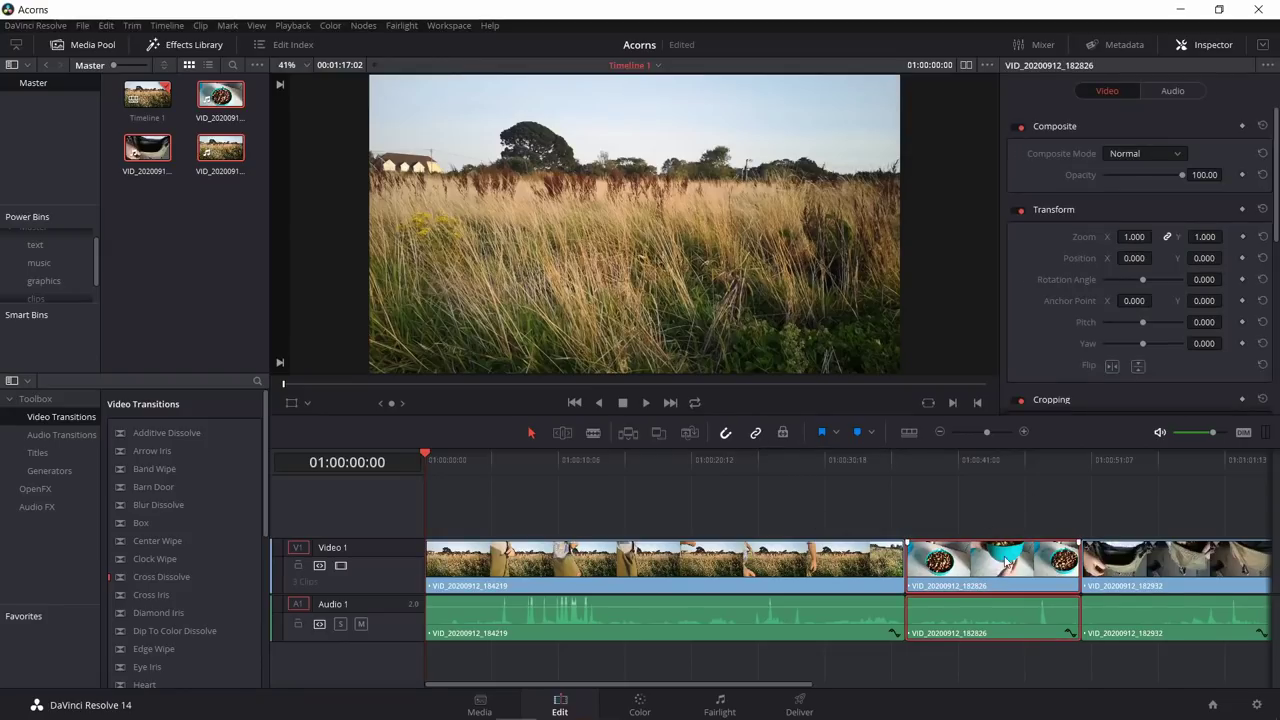
{"action": "left_click", "coordinate": [756, 437]}
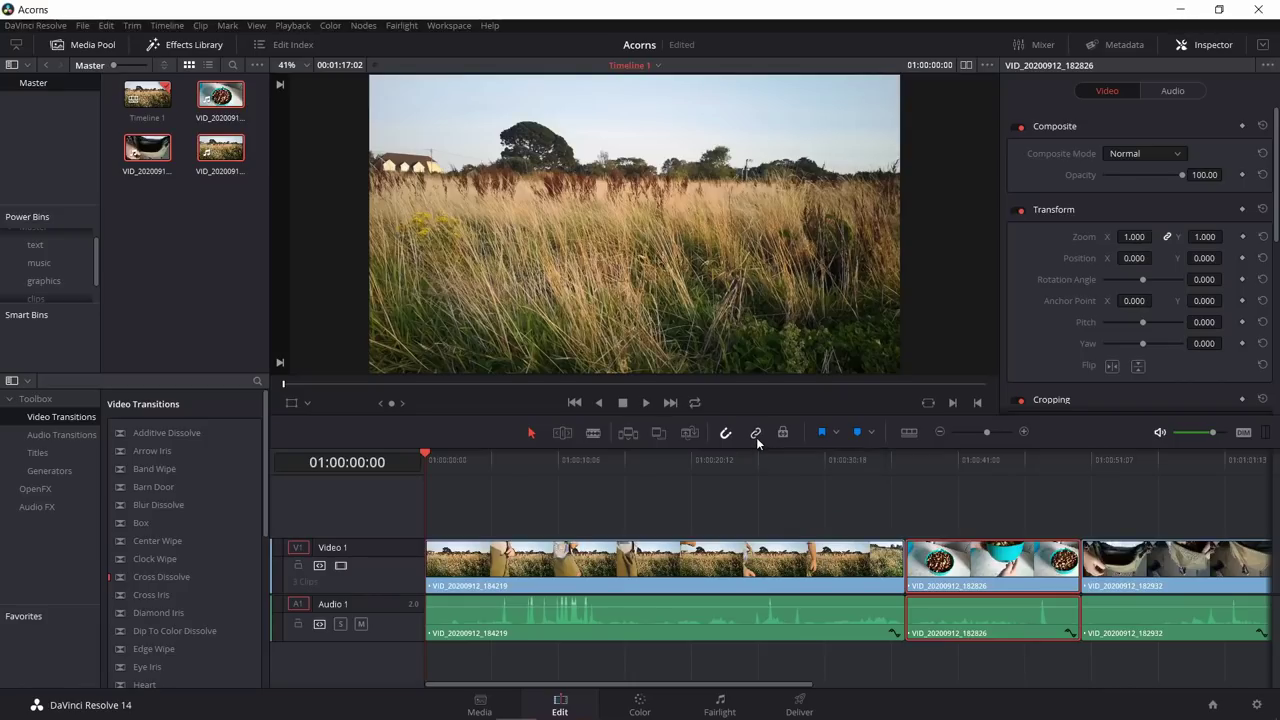
{"action": "left_click", "coordinate": [990, 511]}
{"action": "mouse_move", "coordinate": [980, 573]}
{"action": "left_mouse_down"}
{"action": "mouse_move", "coordinate": [974, 526]}
{"action": "mouse_move", "coordinate": [870, 522]}
{"action": "mouse_move", "coordinate": [1006, 518]}
{"action": "mouse_move", "coordinate": [1015, 528]}
{"action": "mouse_move", "coordinate": [971, 518]}
{"action": "mouse_move", "coordinate": [966, 562]}
{"action": "mouse_move", "coordinate": [984, 562]}
{"action": "left_mouse_up"}
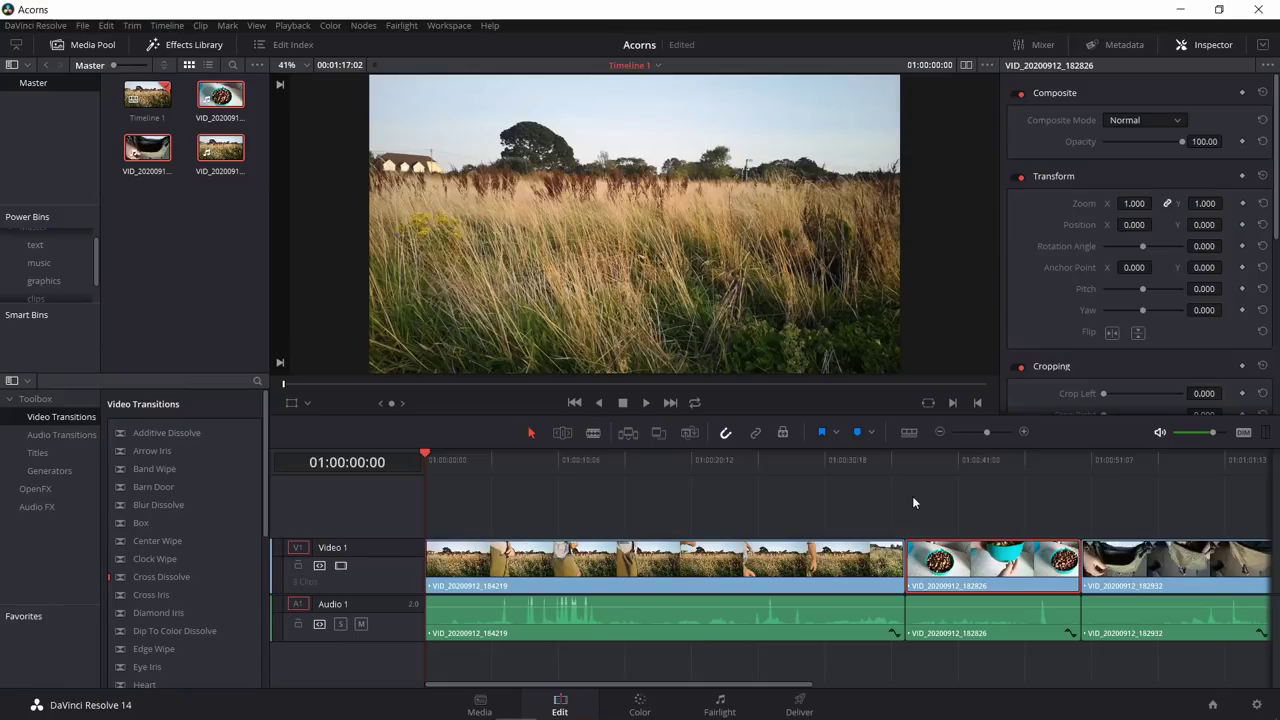
Step: Re-enable Linked Selection, then select and delete every clip on Timeline 1
{"action": "left_click", "coordinate": [755, 433]}
{"action": "left_click", "coordinate": [1027, 493]}
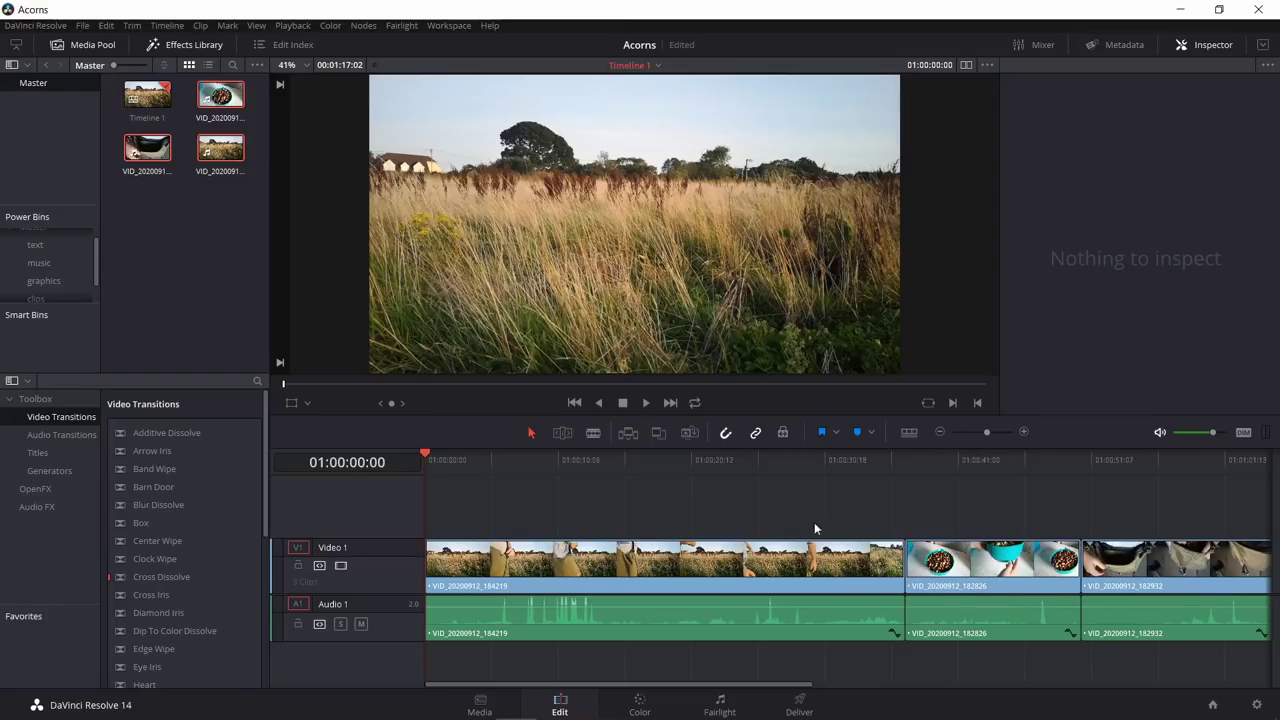
{"action": "left_click_drag", "start_coordinate": [632, 504], "coordinate": [940, 607]}
{"action": "key", "text": "Delete"}
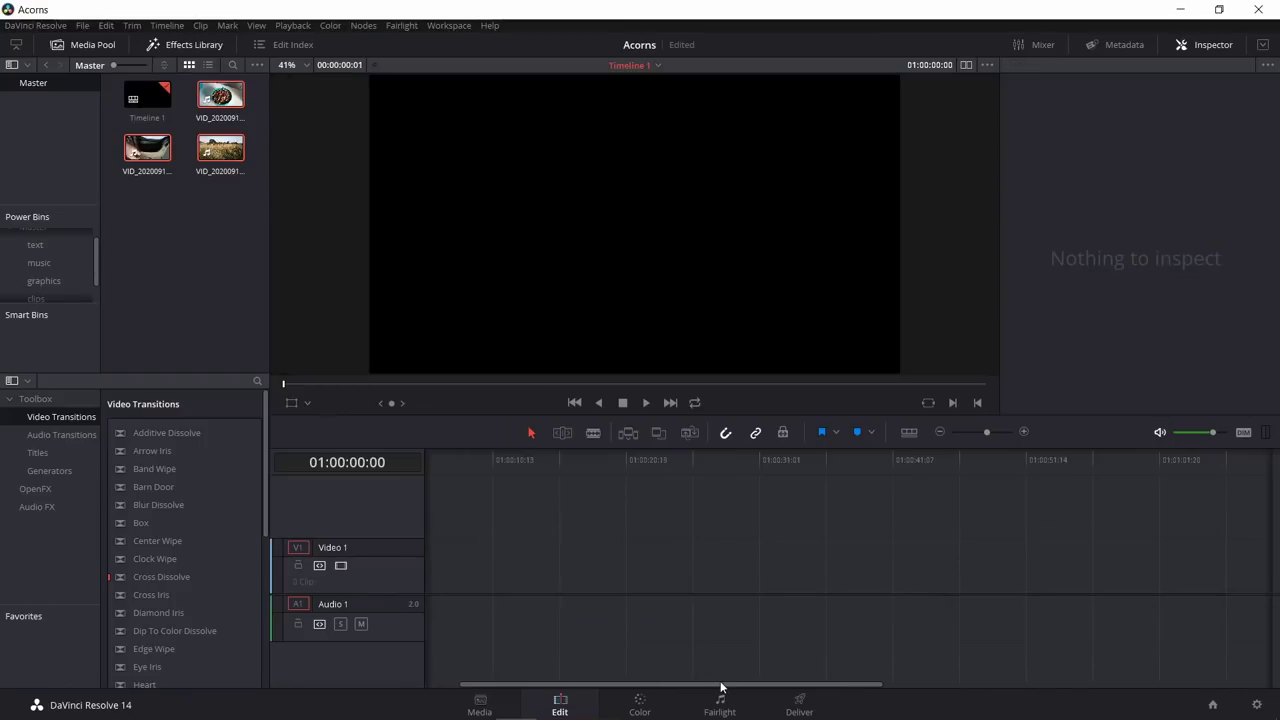
Step: Place VID_20200912_182826 alone at the timeline start and play it back for review
{"action": "left_click_drag", "start_coordinate": [728, 687], "coordinate": [646, 690]}
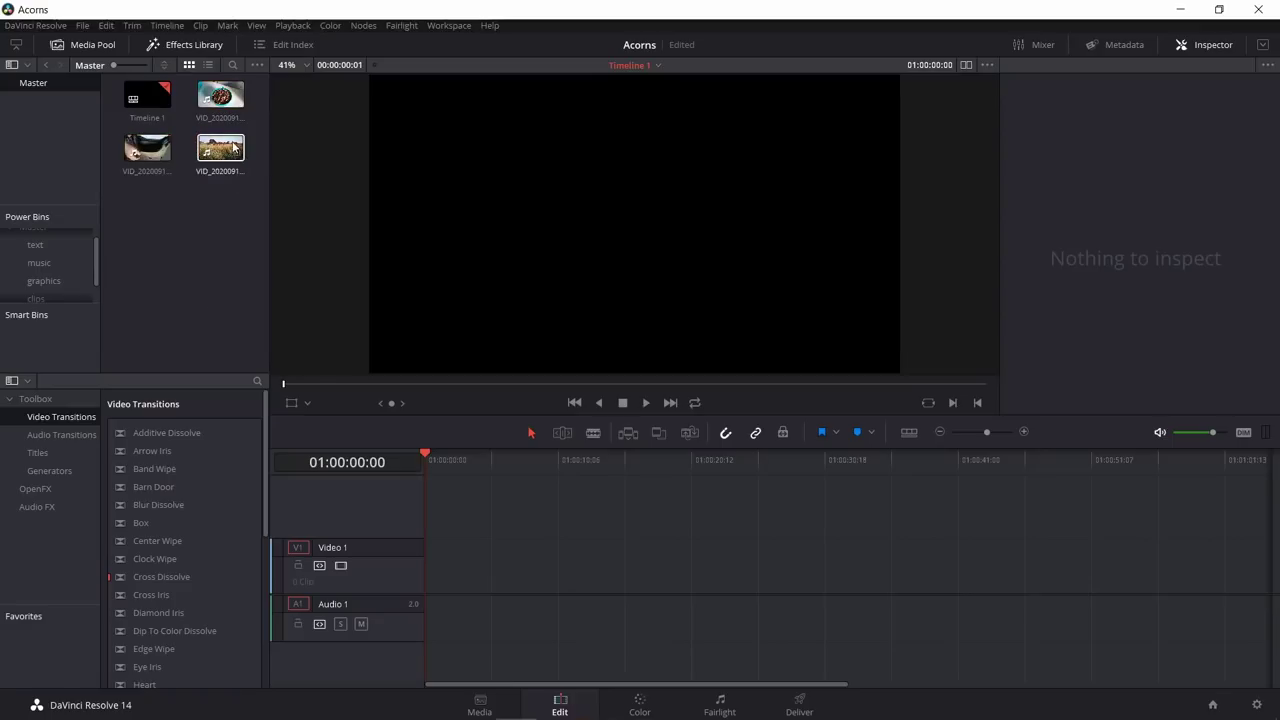
{"action": "left_click_drag", "start_coordinate": [213, 92], "coordinate": [436, 570]}
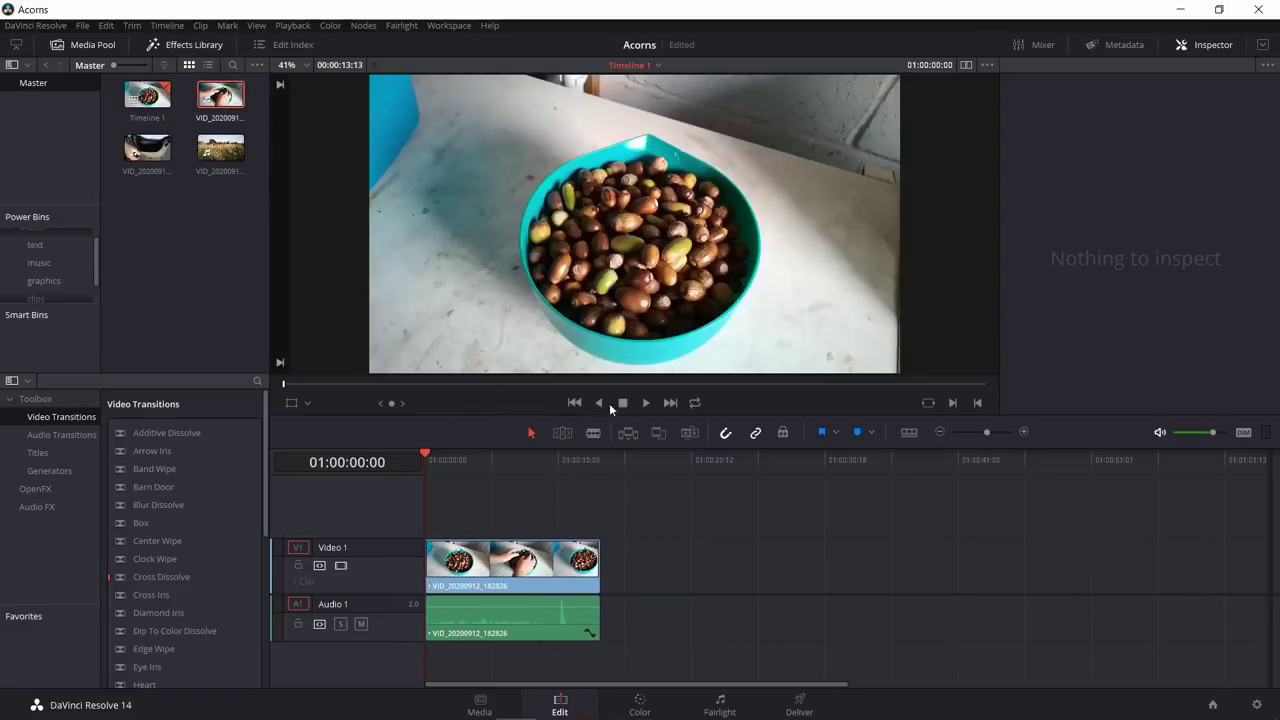
{"action": "left_click", "coordinate": [645, 403]}
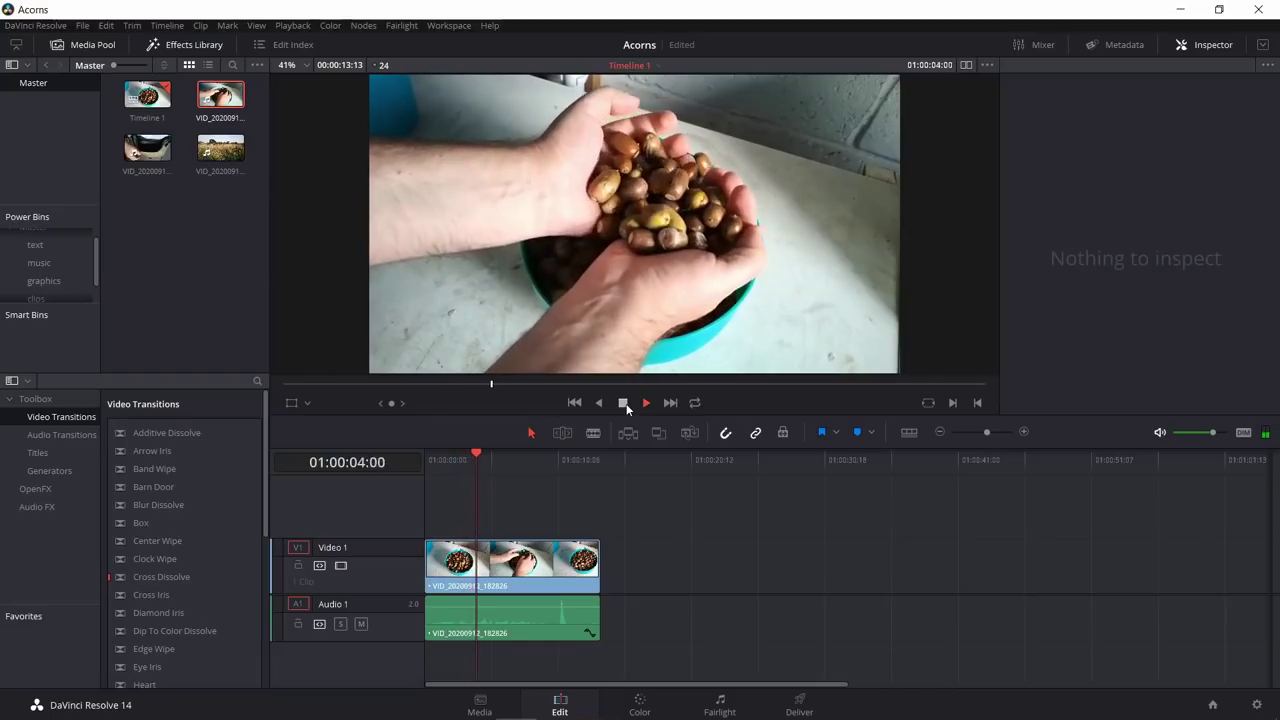
{"action": "left_click", "coordinate": [623, 403]}
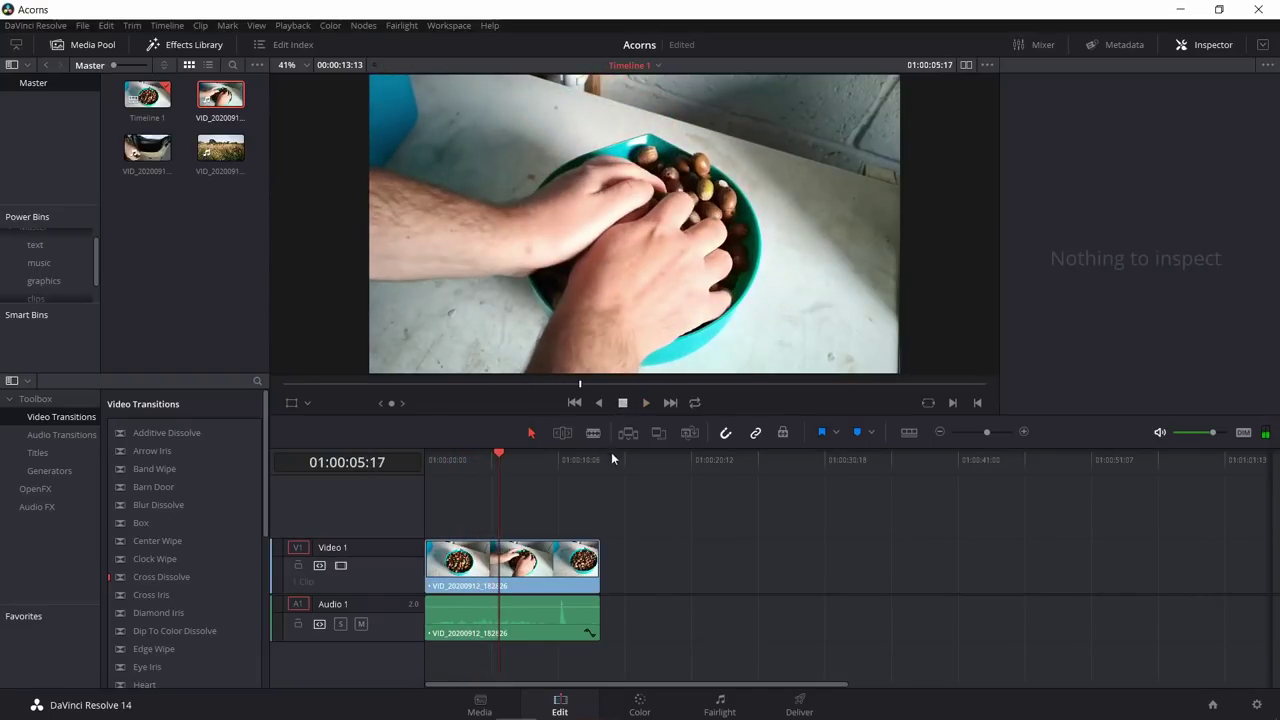
{"action": "left_click_drag", "start_coordinate": [500, 457], "coordinate": [440, 458]}
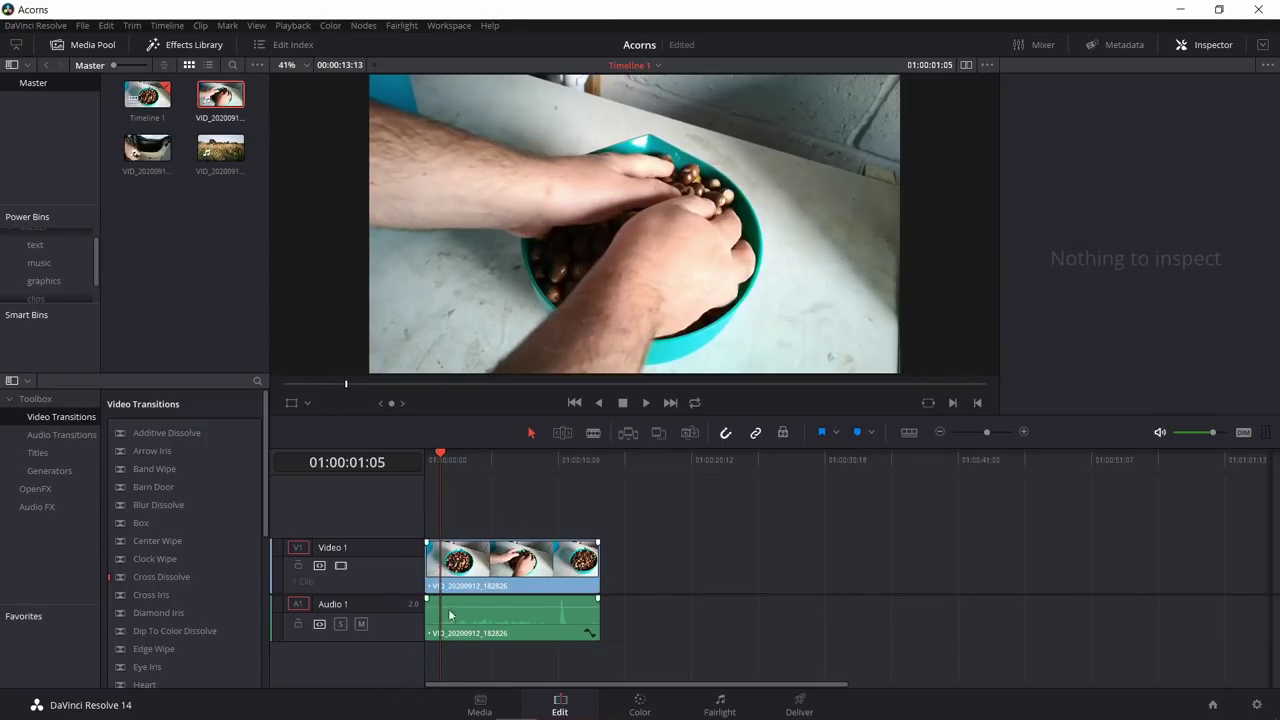
Step: Ripple-delete the short opening piece of the acorn-bowl clip
{"action": "left_click", "coordinate": [593, 433]}
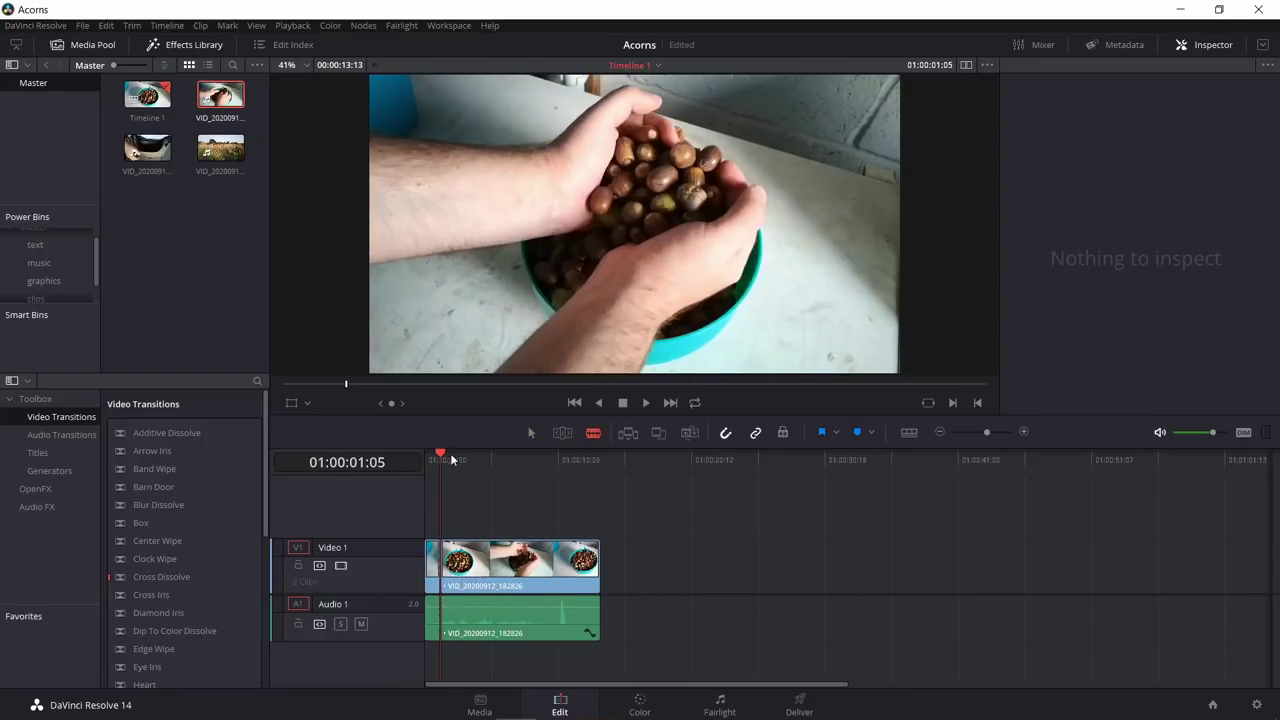
{"action": "left_click_drag", "start_coordinate": [440, 455], "coordinate": [465, 459]}
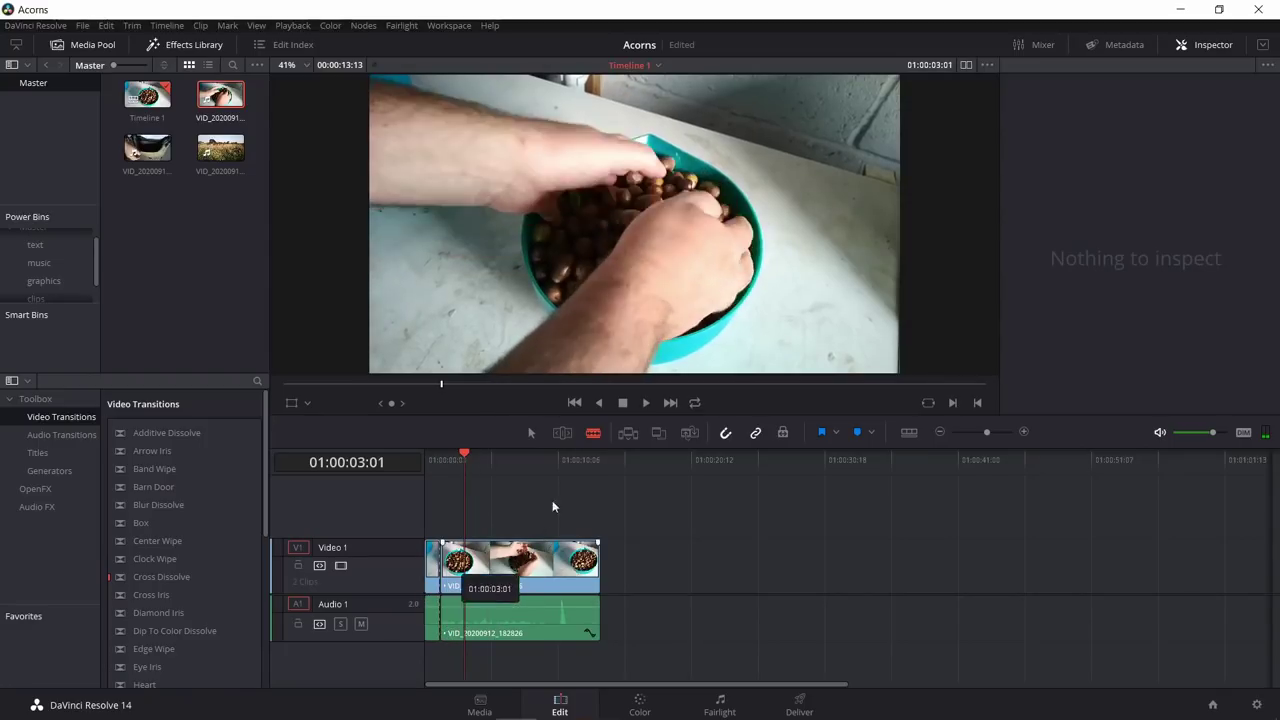
{"action": "left_click", "coordinate": [531, 433]}
{"action": "left_click_drag", "start_coordinate": [604, 521], "coordinate": [563, 570]}
{"action": "left_click", "coordinate": [677, 534]}
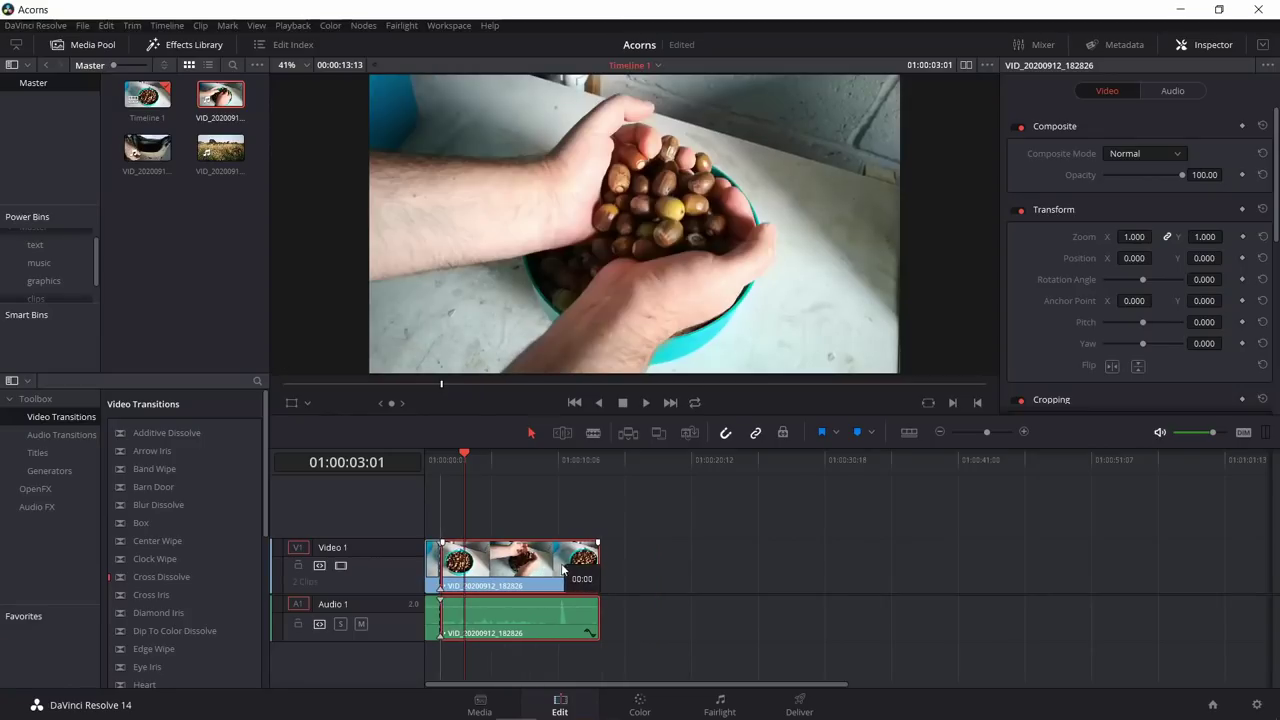
{"action": "left_click", "coordinate": [433, 498]}
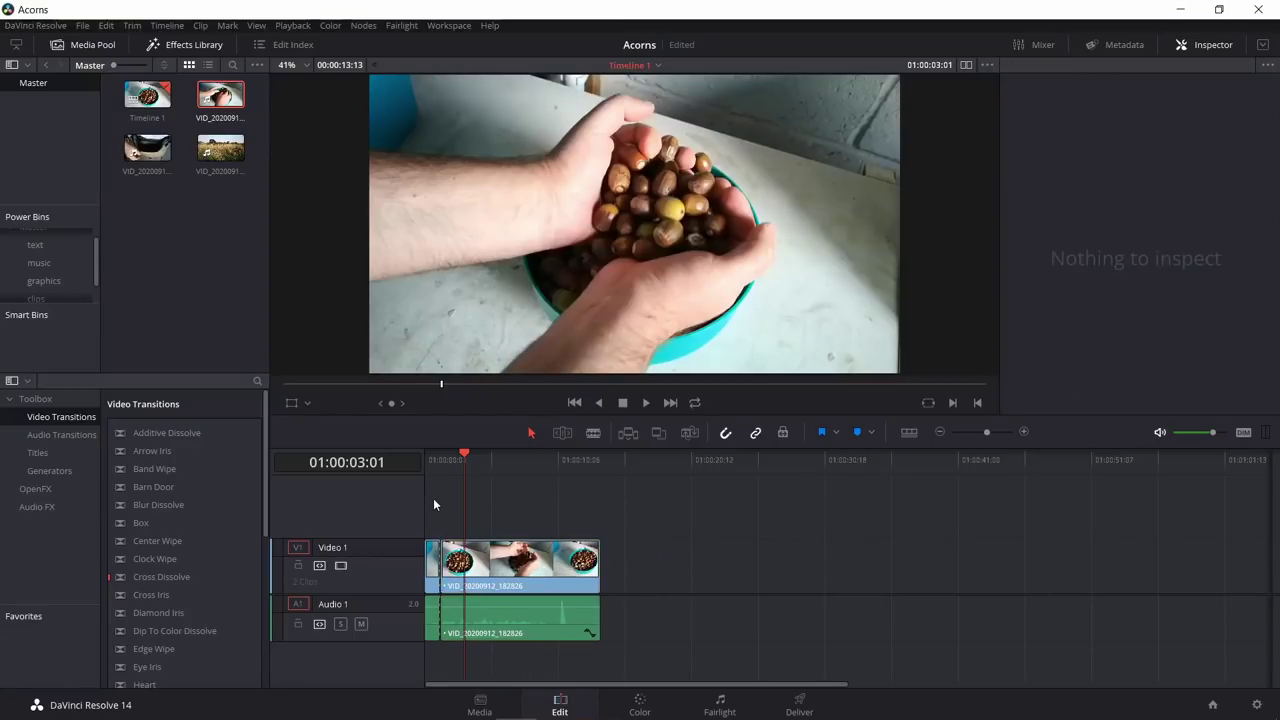
{"action": "left_click", "coordinate": [434, 580]}
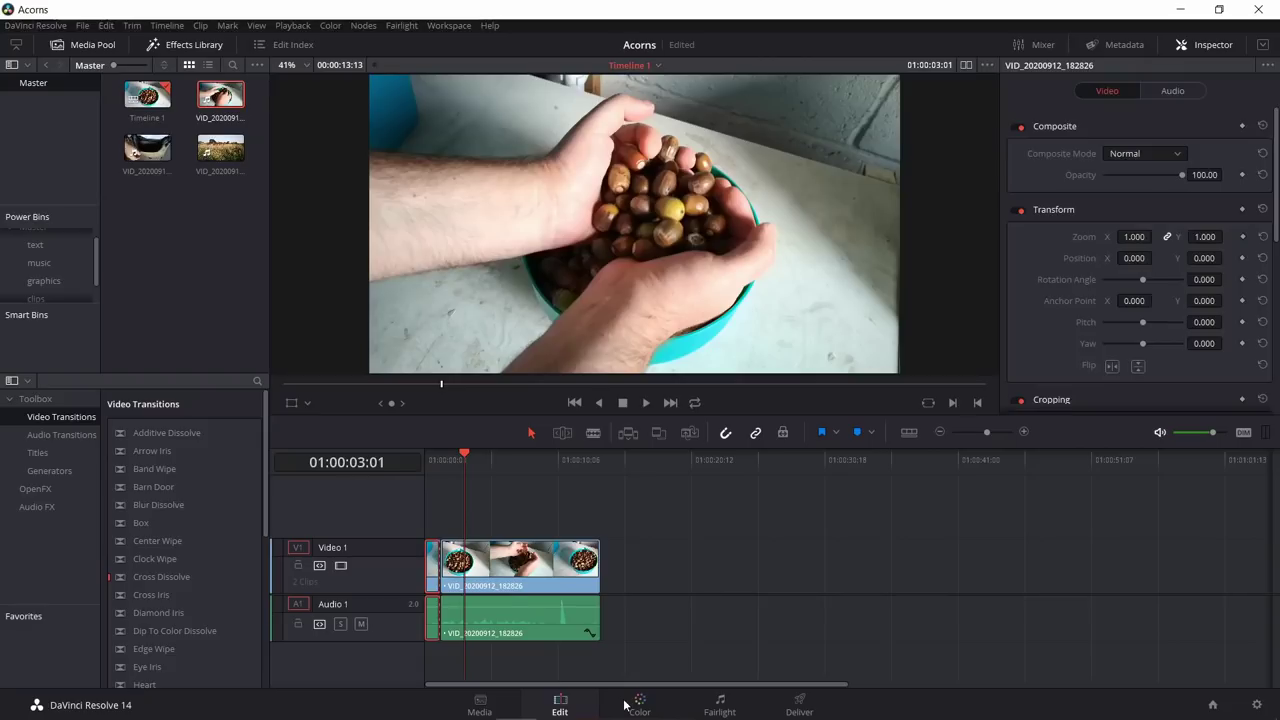
{"action": "key", "text": "ctrl+z"}
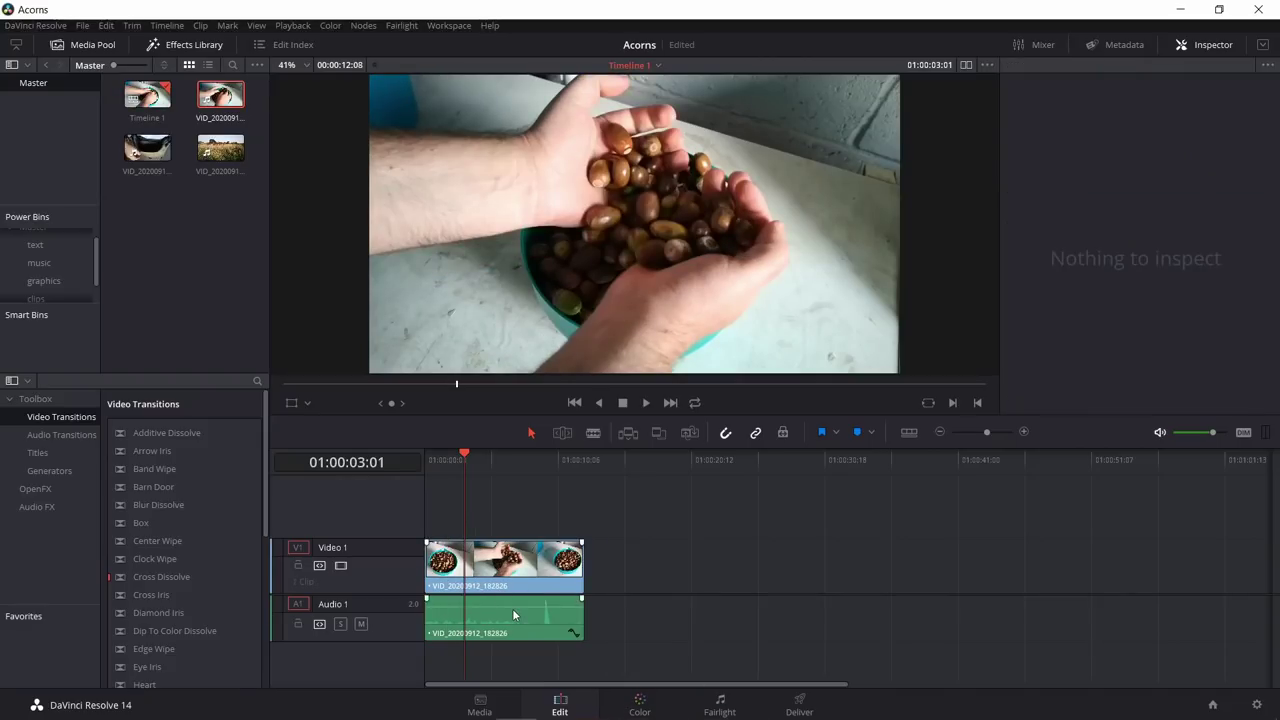
{"action": "key", "text": "ctrl+shift+z"}
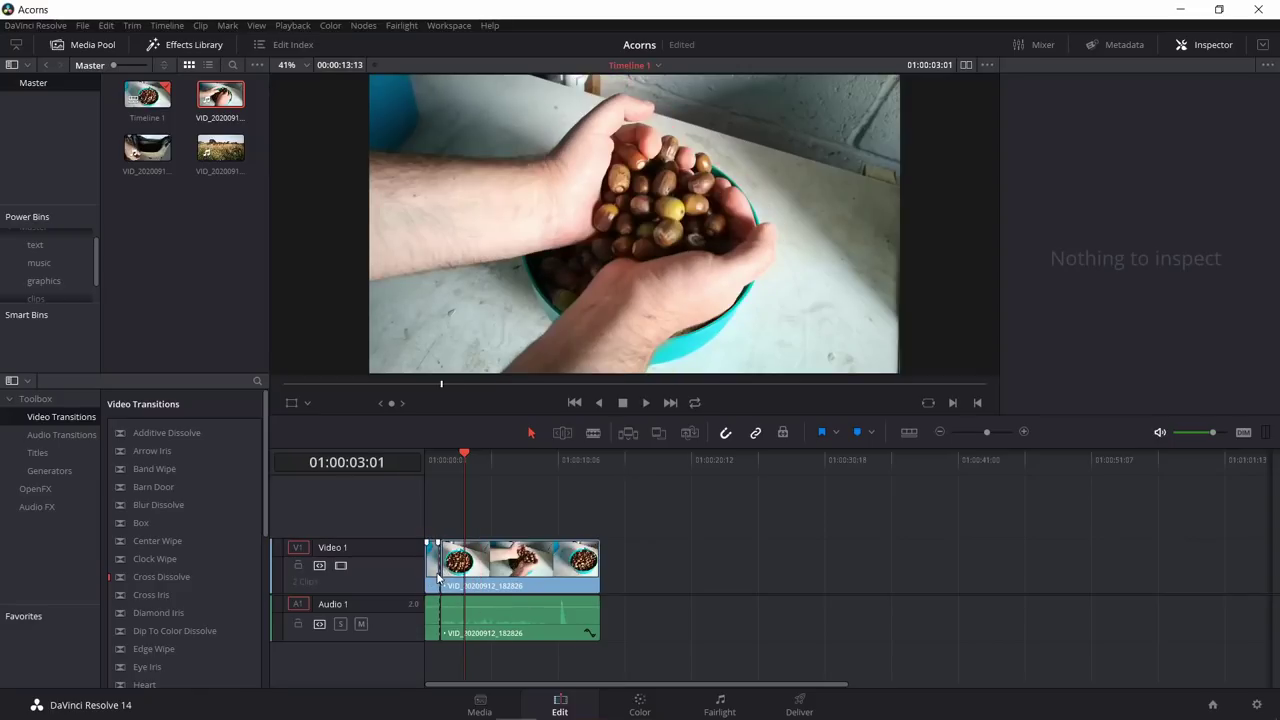
{"action": "key", "text": "BackSpace"}
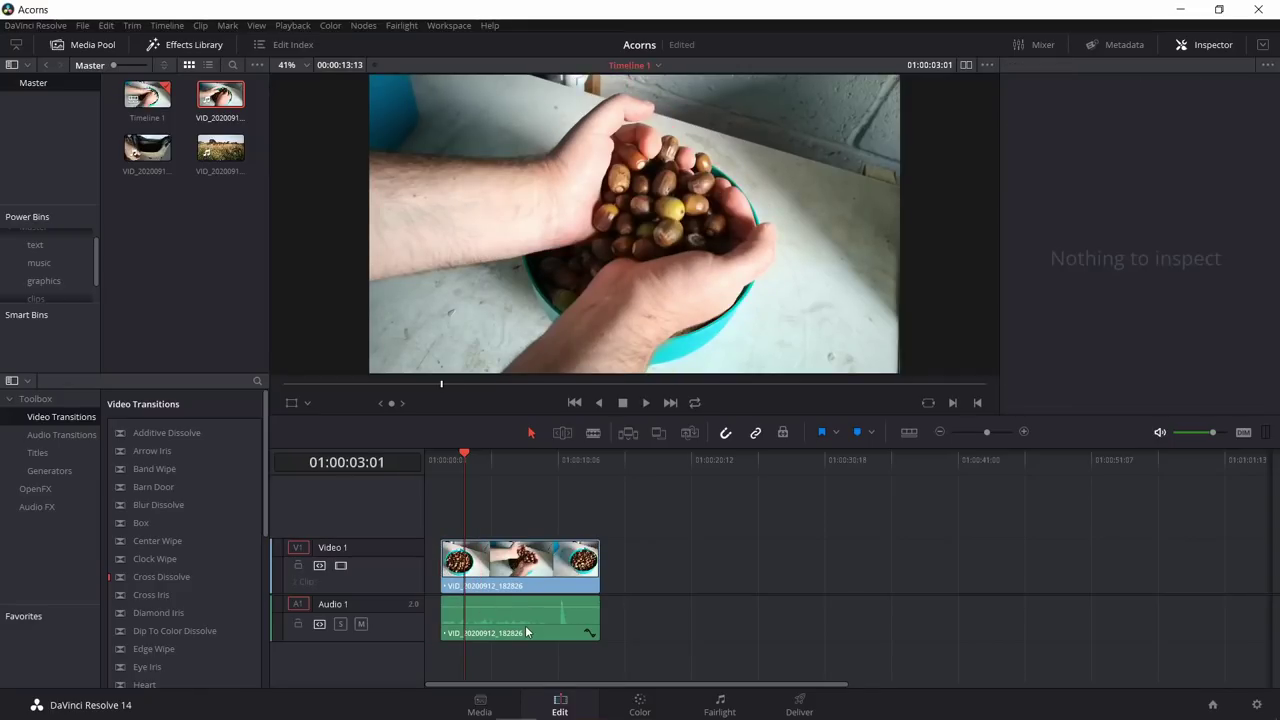
{"action": "key", "text": "ctrl+z"}
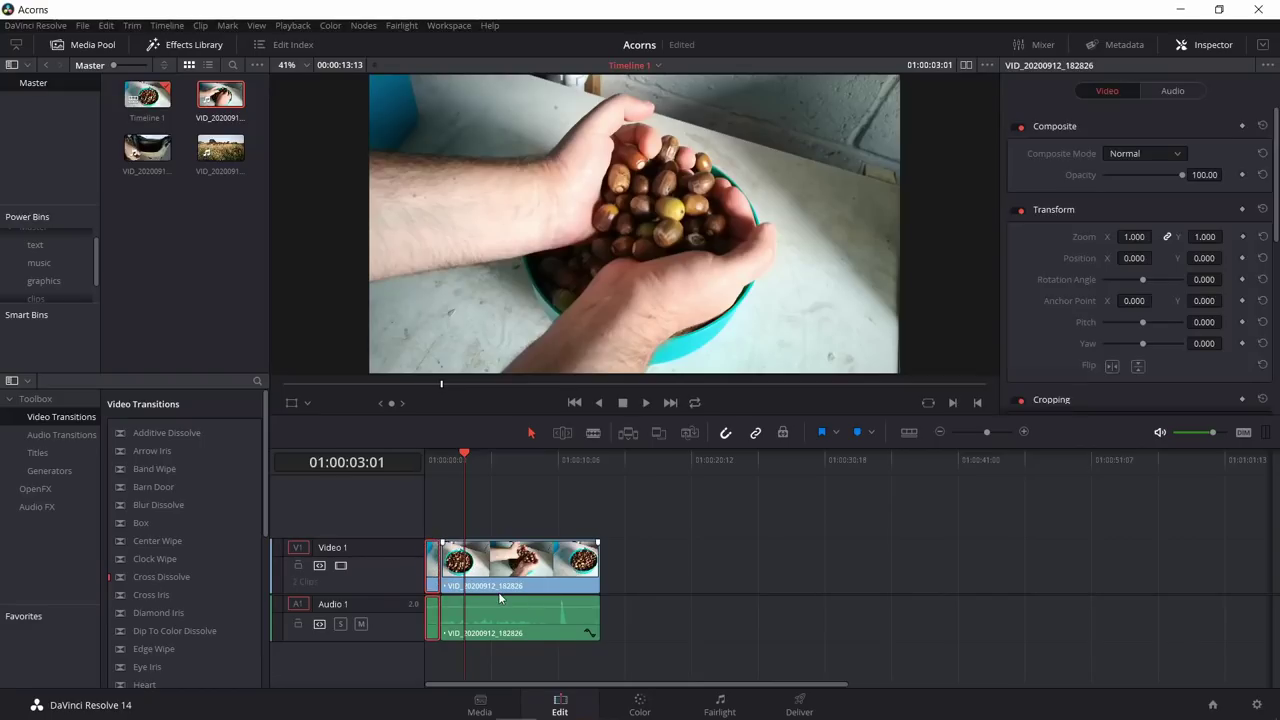
{"action": "key", "text": "Delete"}
Step: Cut the acorn clip at 01:00:07:12, delete its tail, and drag in the bag clip
{"action": "left_click_drag", "start_coordinate": [430, 456], "coordinate": [472, 470]}
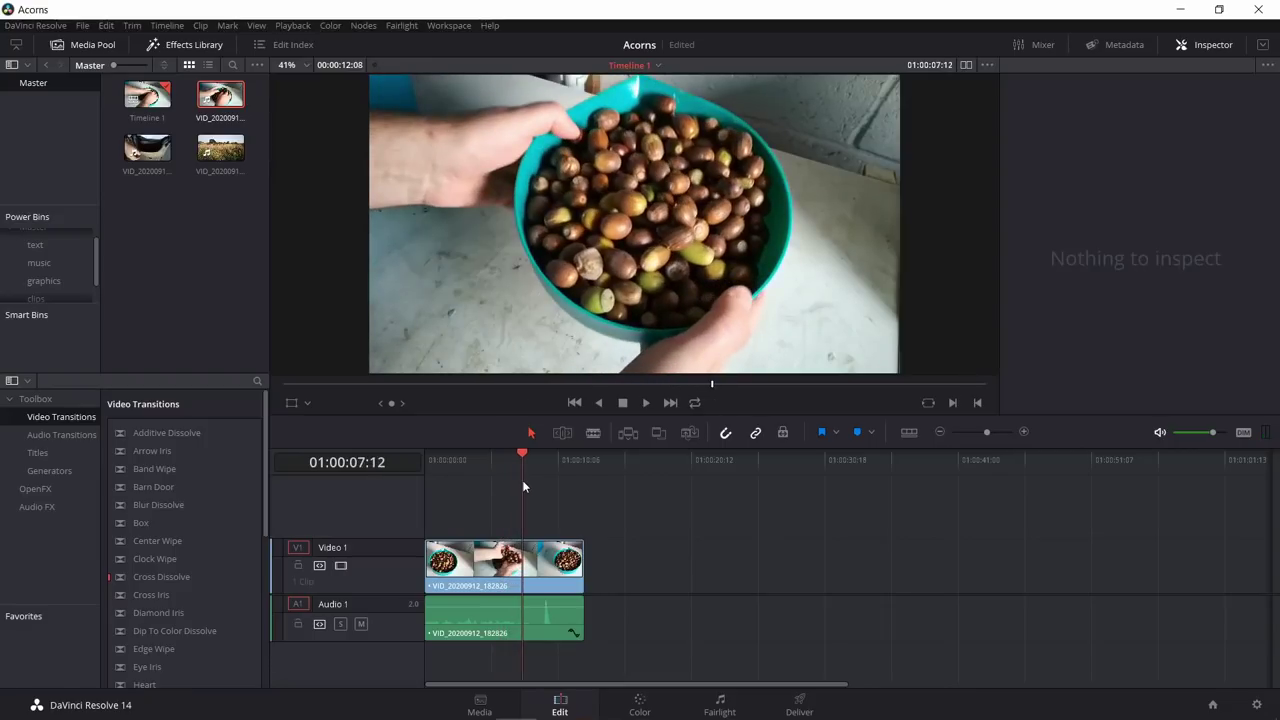
{"action": "left_click", "coordinate": [594, 433]}
{"action": "left_click", "coordinate": [521, 565]}
{"action": "left_click_drag", "start_coordinate": [719, 634], "coordinate": [545, 552]}
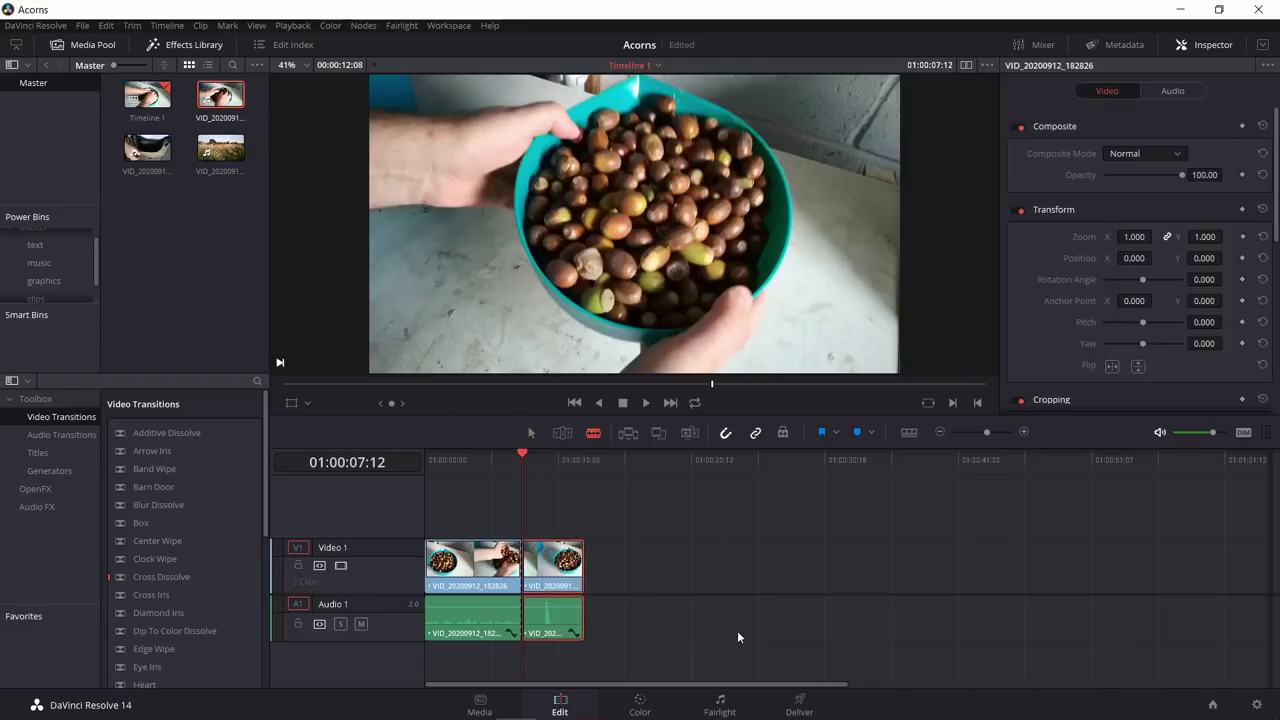
{"action": "key", "text": "Delete"}
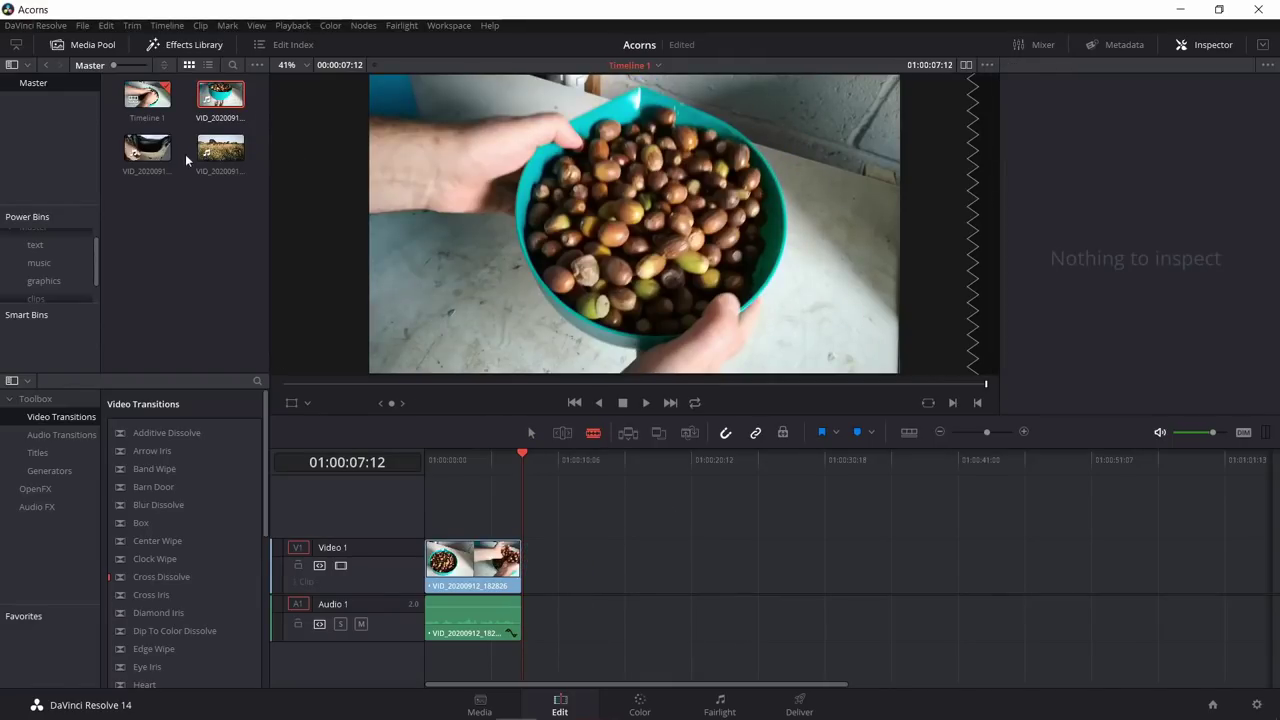
{"action": "left_click_drag", "start_coordinate": [604, 482], "coordinate": [533, 573]}
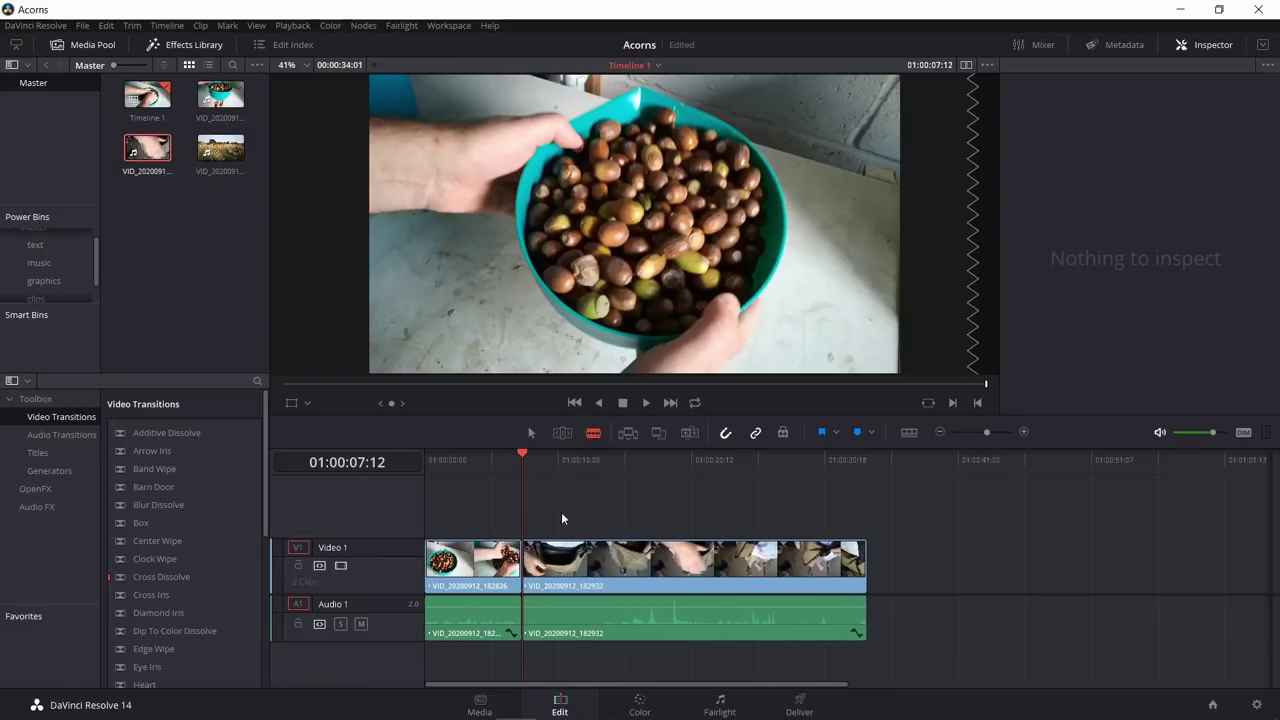
Step: Place the bag clip after the acorn clip, removing its middle piece and last two pieces
{"action": "left_click_drag", "start_coordinate": [552, 458], "coordinate": [602, 464]}
{"action": "key", "text": "ctrl+b"}
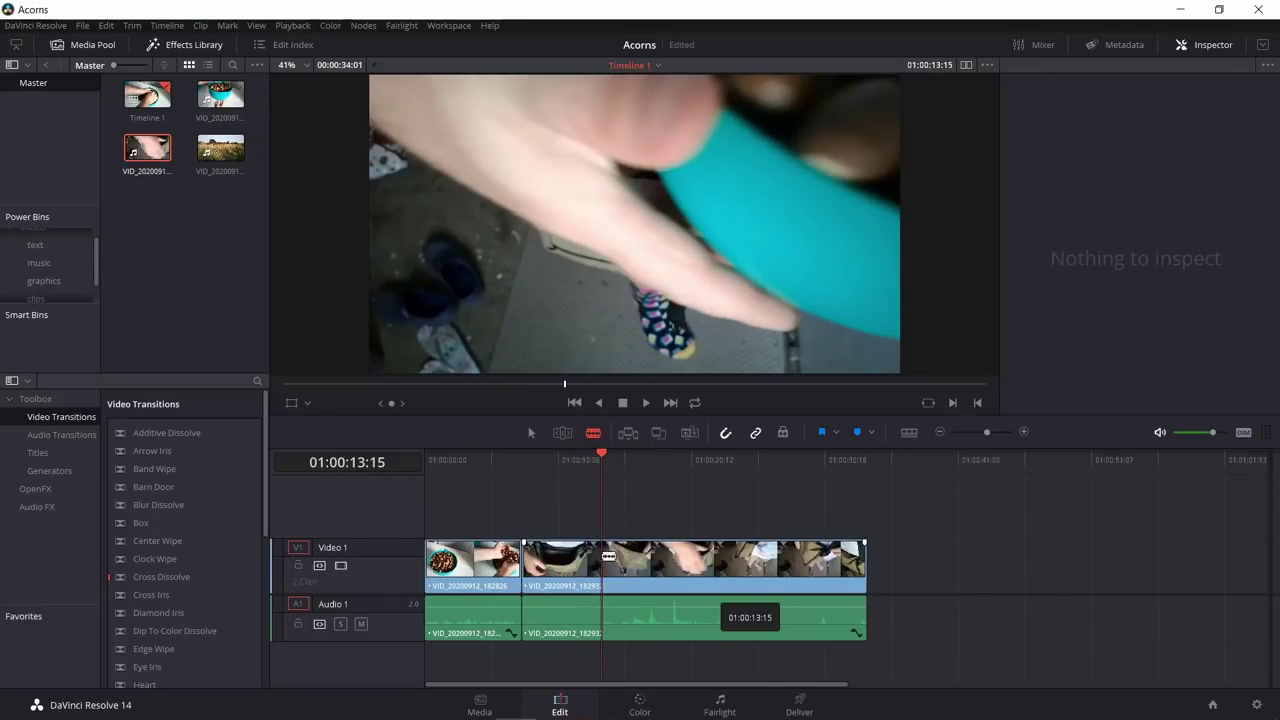
{"action": "left_click", "coordinate": [565, 606]}
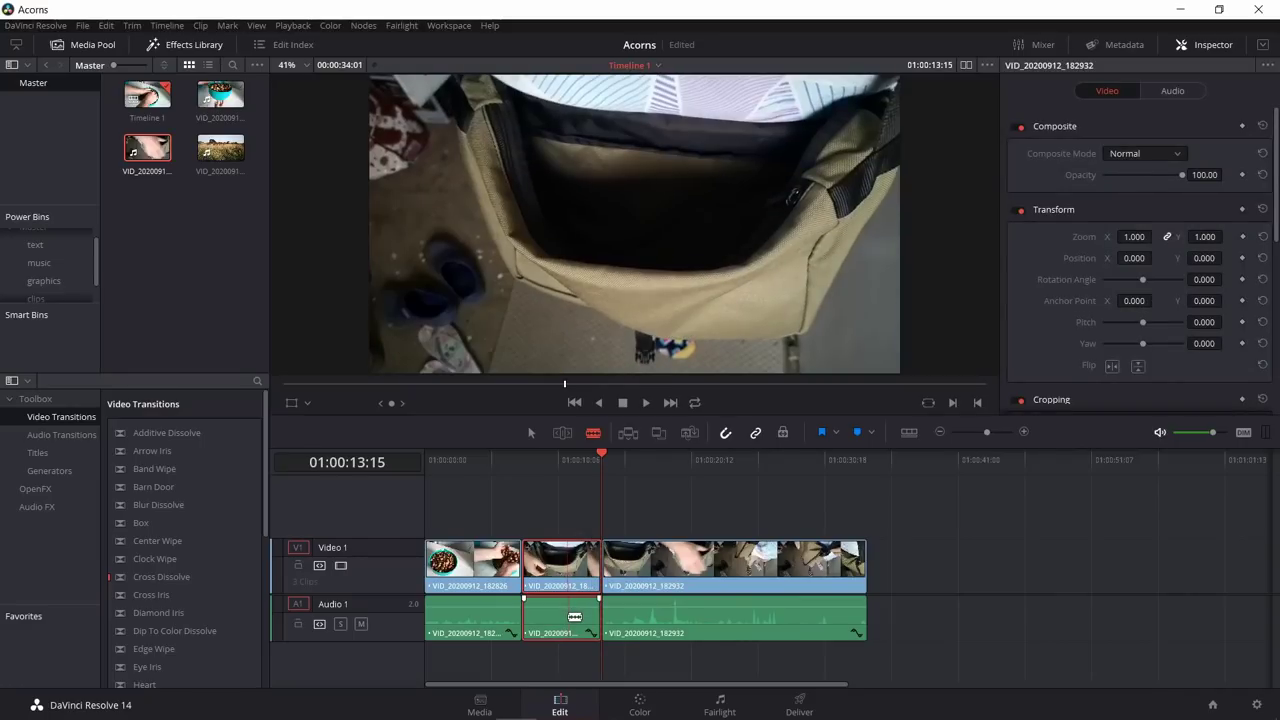
{"action": "key", "text": "Delete"}
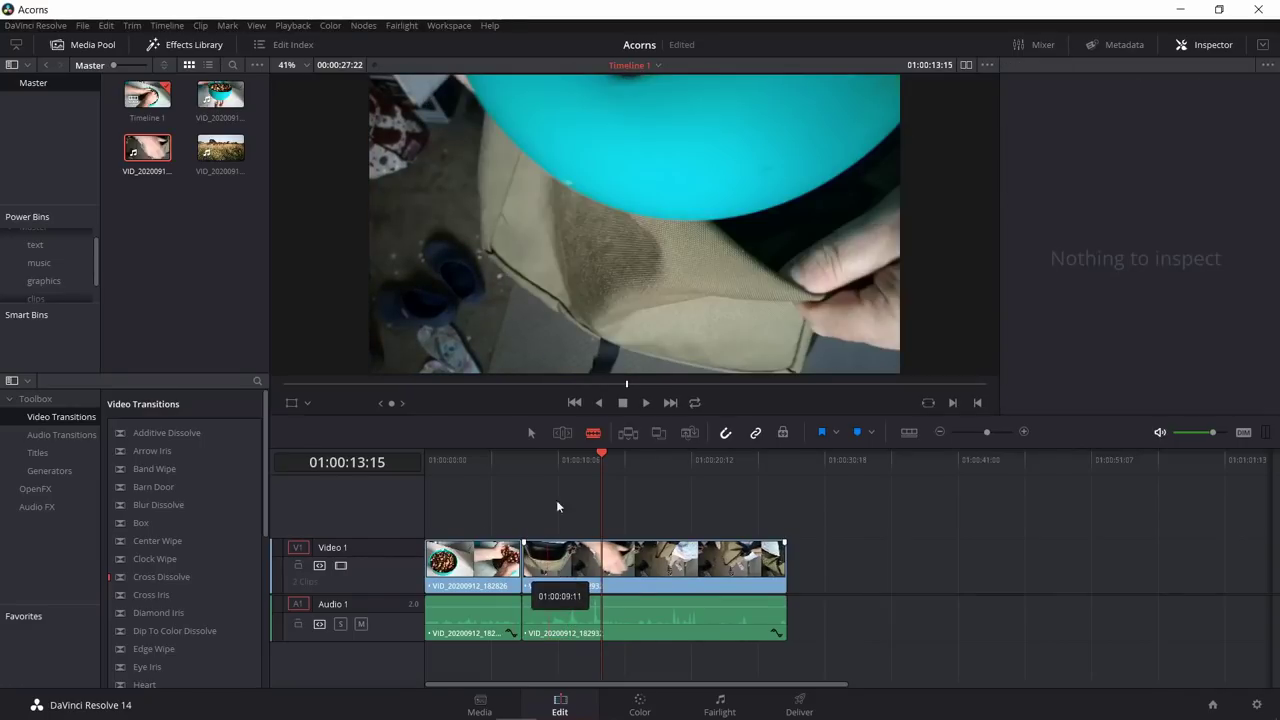
{"action": "left_click_drag", "start_coordinate": [529, 458], "coordinate": [592, 472]}
{"action": "left_click", "coordinate": [590, 608]}
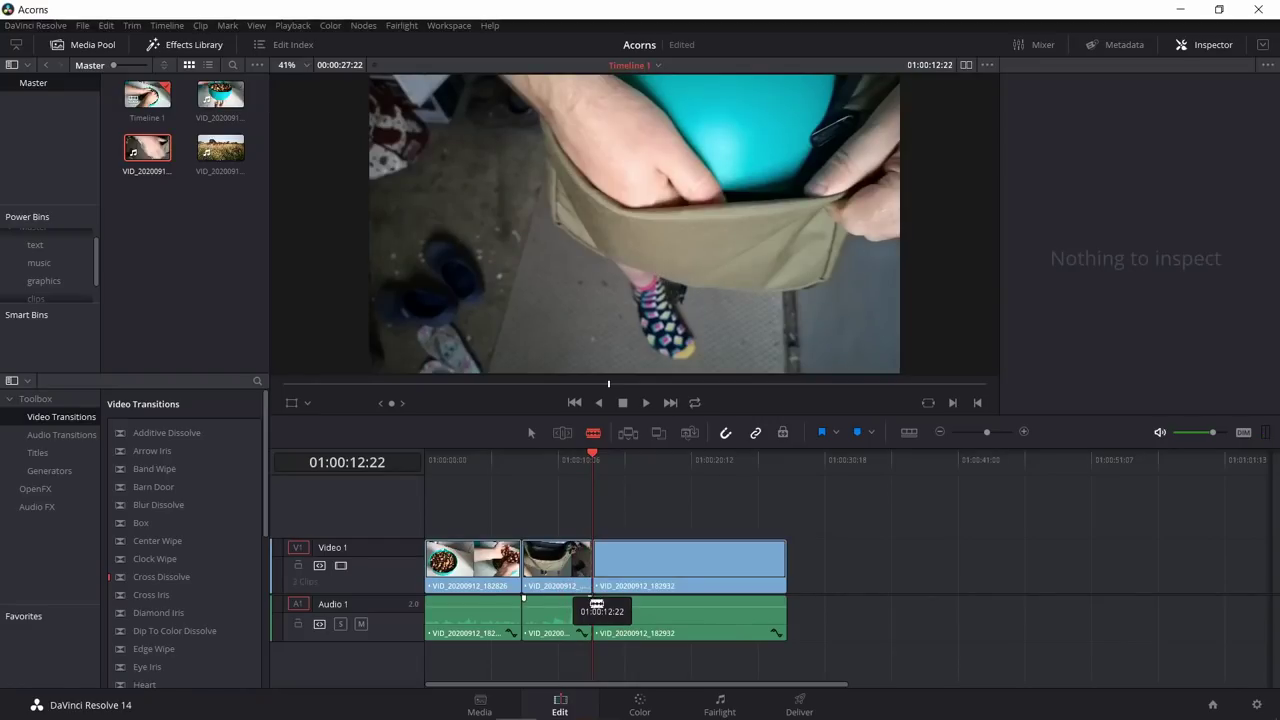
{"action": "left_click", "coordinate": [753, 565]}
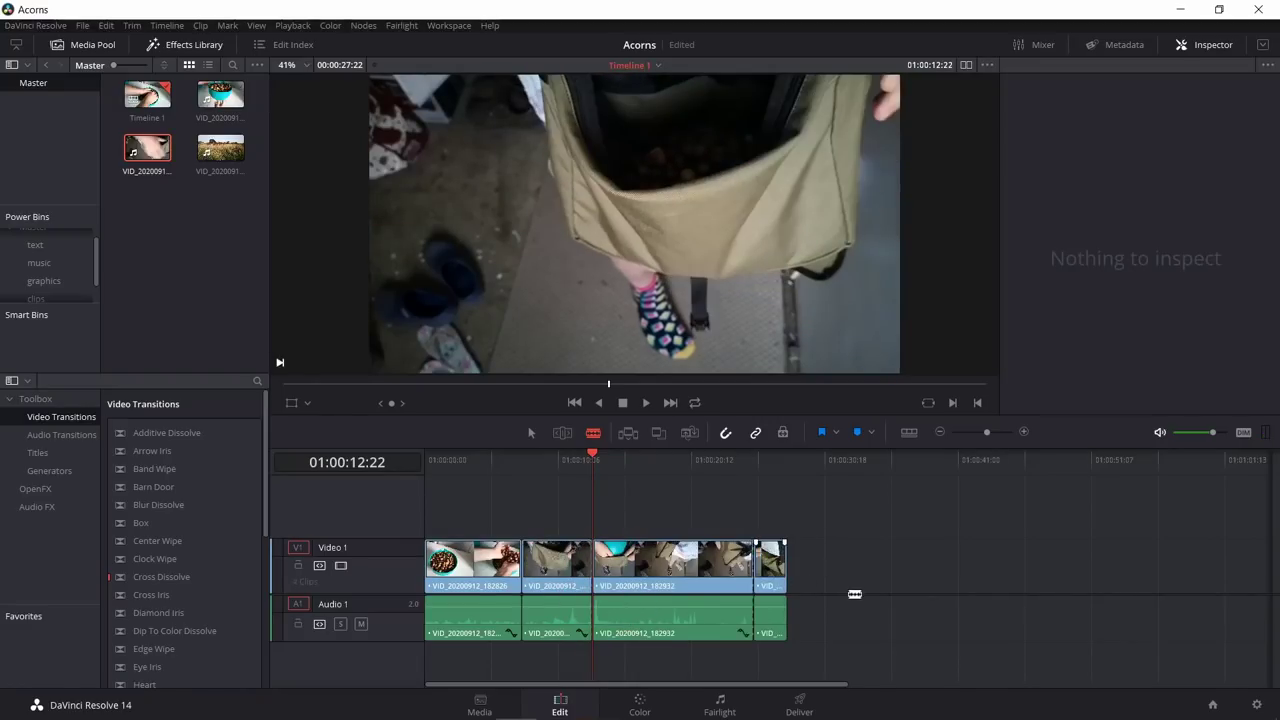
{"action": "left_click_drag", "start_coordinate": [815, 631], "coordinate": [815, 631]}
{"action": "key", "text": "BackSpace"}
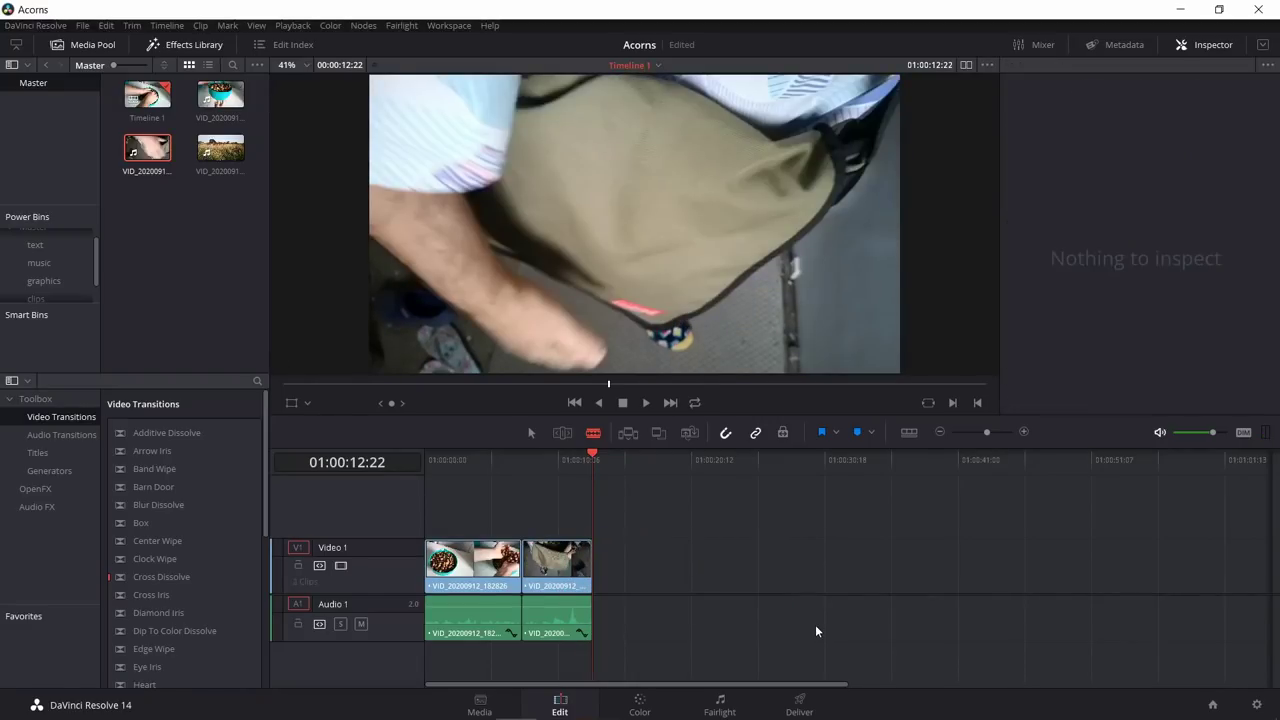
Step: Add field clip VID_20200912_184219 after the bag clip and remove its short opening piece
{"action": "left_click_drag", "start_coordinate": [628, 561], "coordinate": [603, 580]}
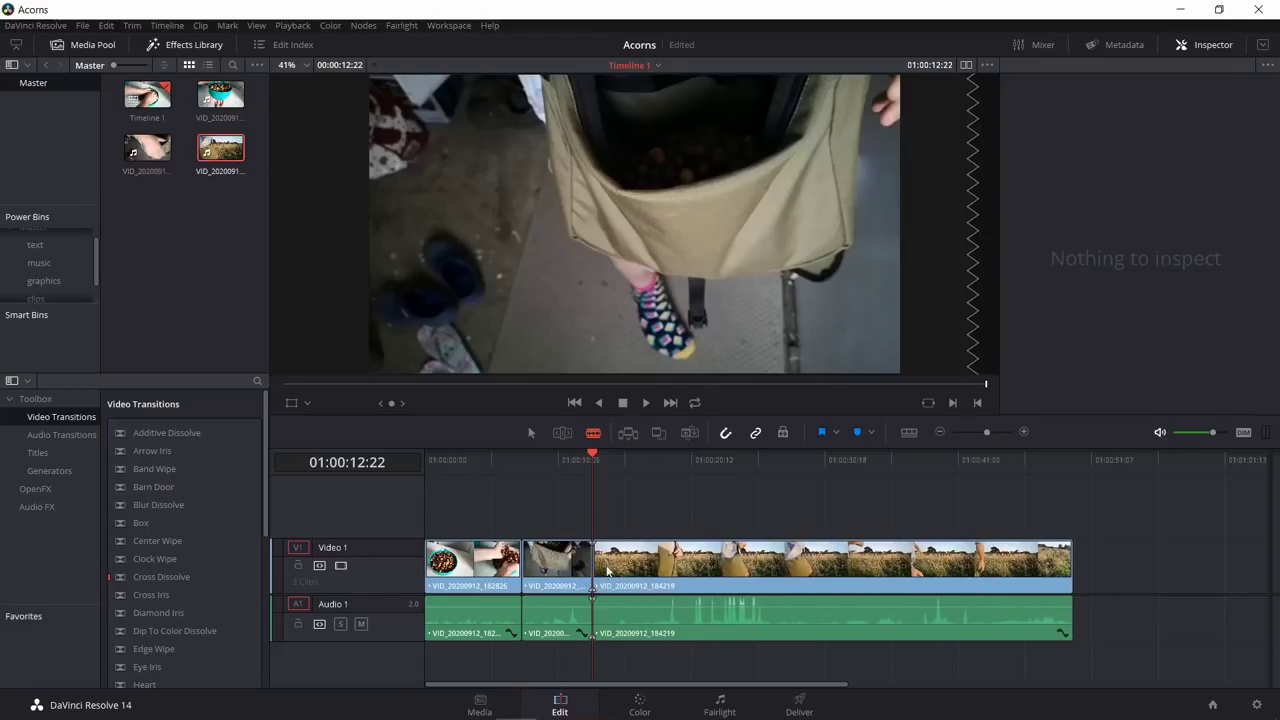
{"action": "left_click_drag", "start_coordinate": [610, 459], "coordinate": [656, 458]}
{"action": "left_click", "coordinate": [645, 403]}
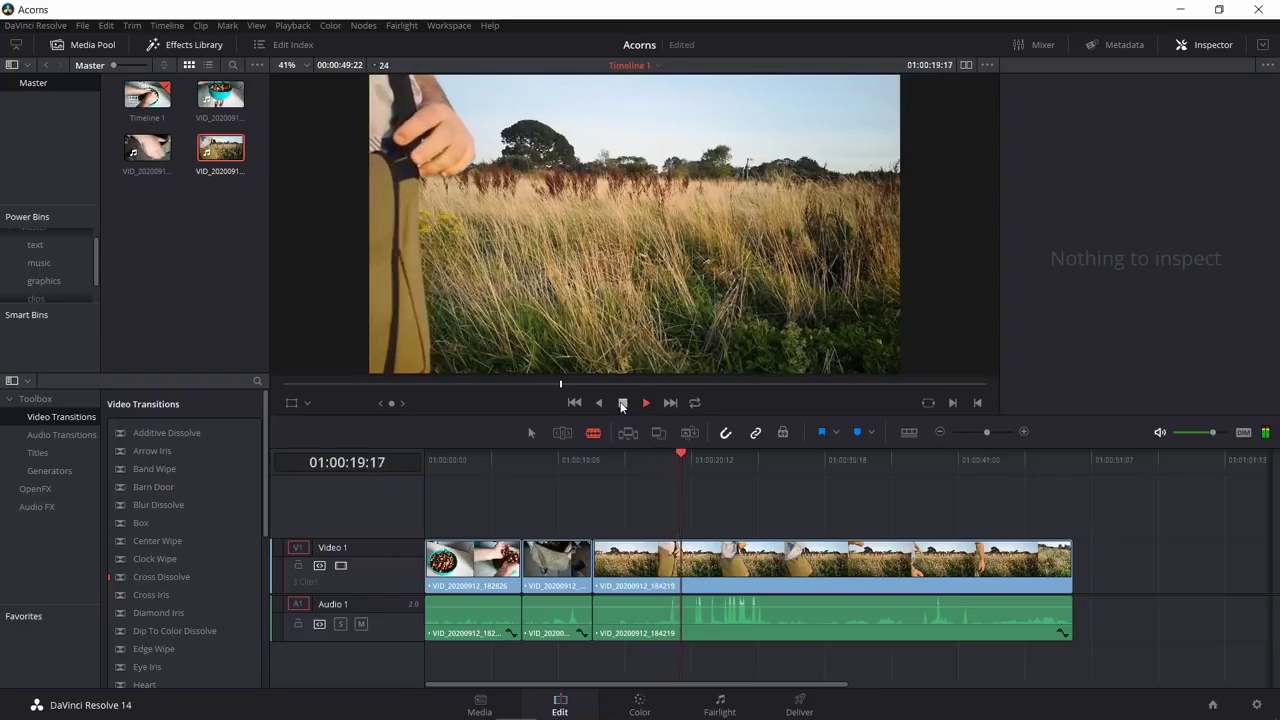
{"action": "left_click", "coordinate": [622, 403]}
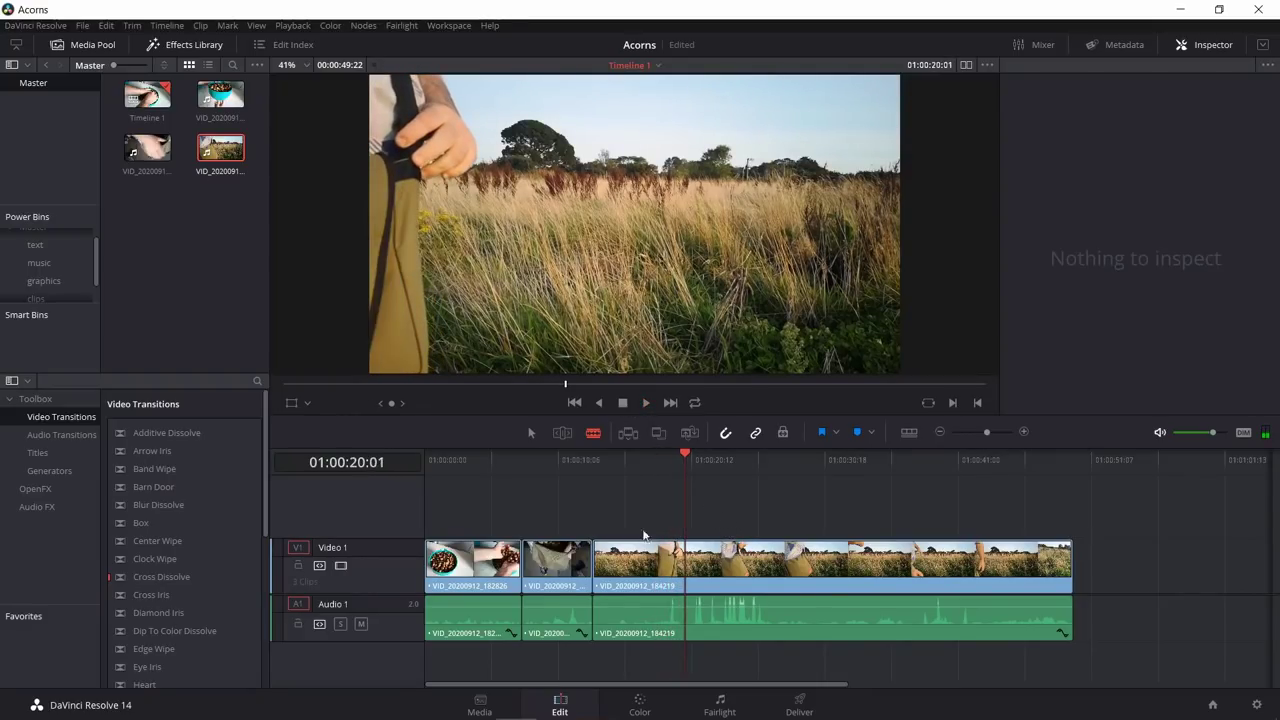
{"action": "left_click_drag", "start_coordinate": [685, 460], "coordinate": [667, 463]}
{"action": "left_click", "coordinate": [672, 573]}
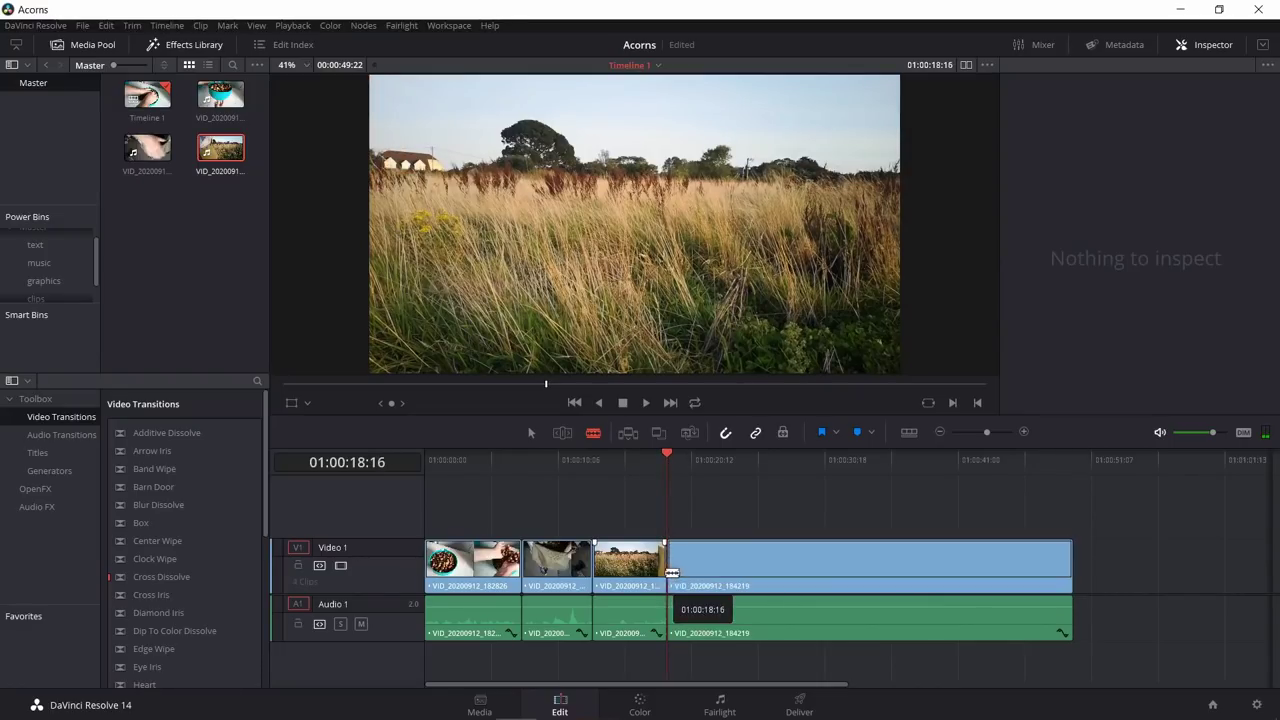
{"action": "left_click_drag", "start_coordinate": [640, 462], "coordinate": [626, 462]}
{"action": "left_click", "coordinate": [645, 582]}
{"action": "key", "text": "Delete"}
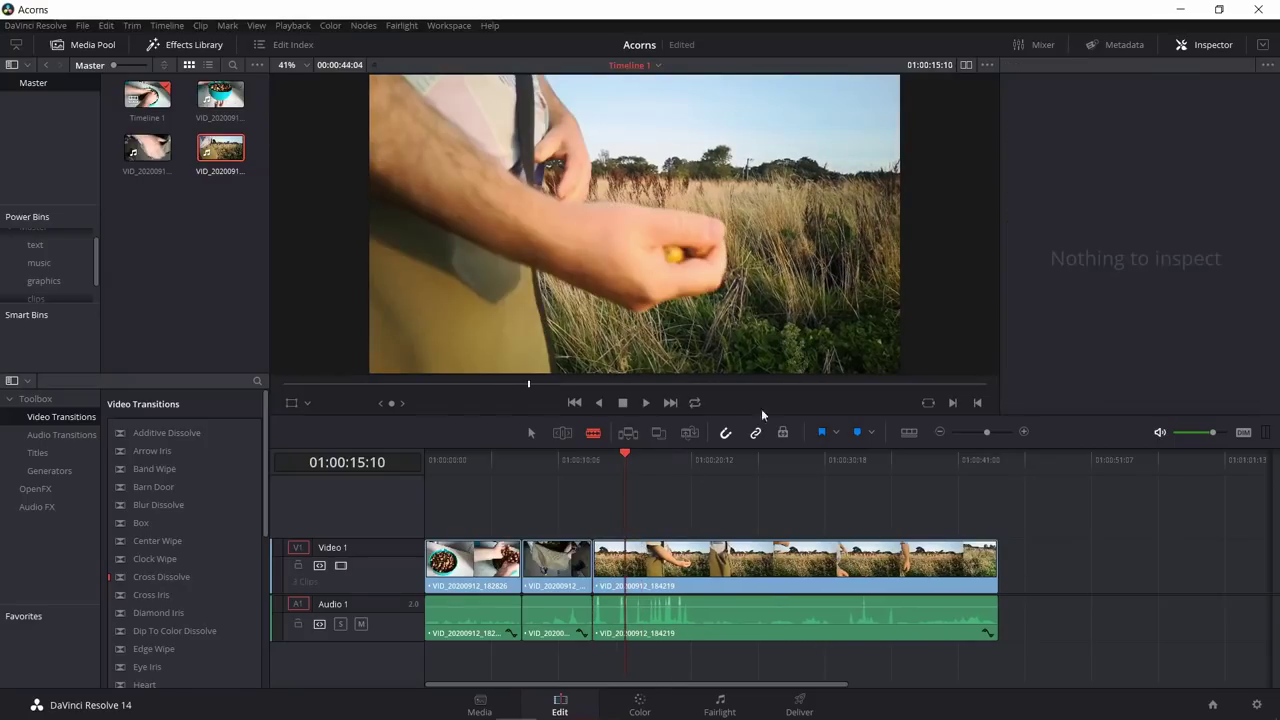
Step: End the field clip at 01:00:36:03 and delete all original camera audio from Audio 1
{"action": "left_click_drag", "start_coordinate": [707, 462], "coordinate": [895, 500]}
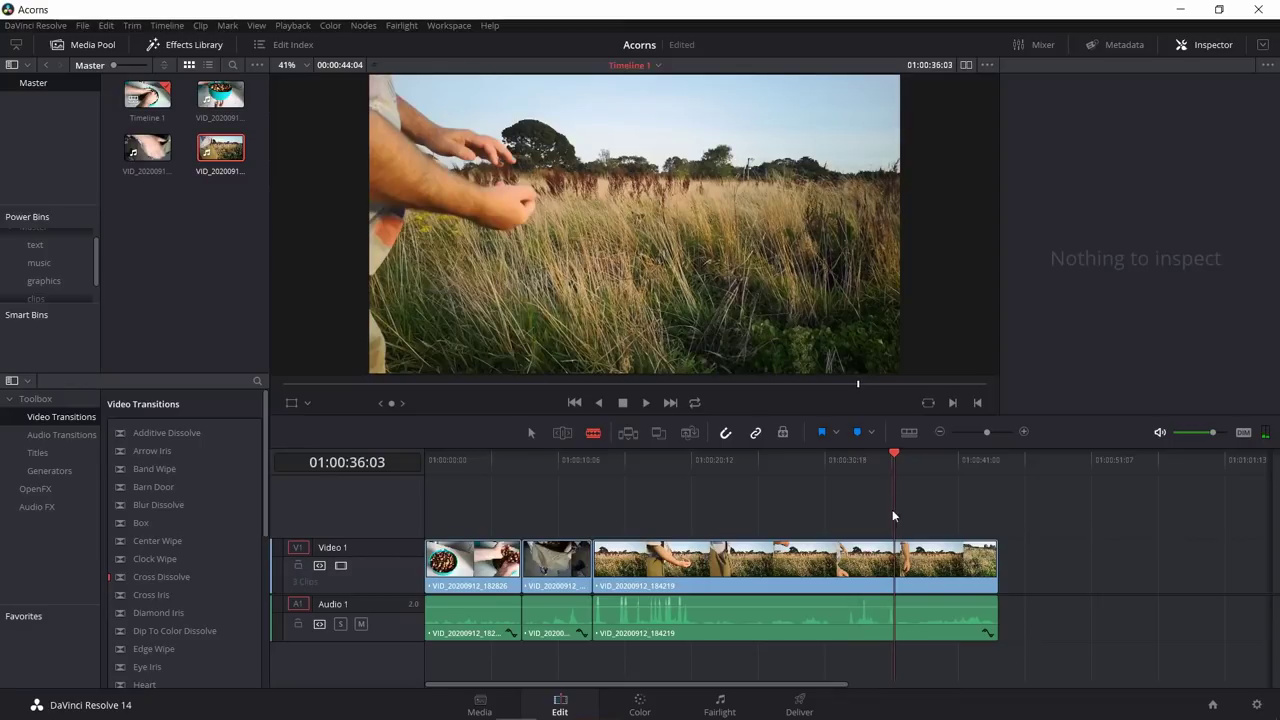
{"action": "left_click", "coordinate": [903, 625]}
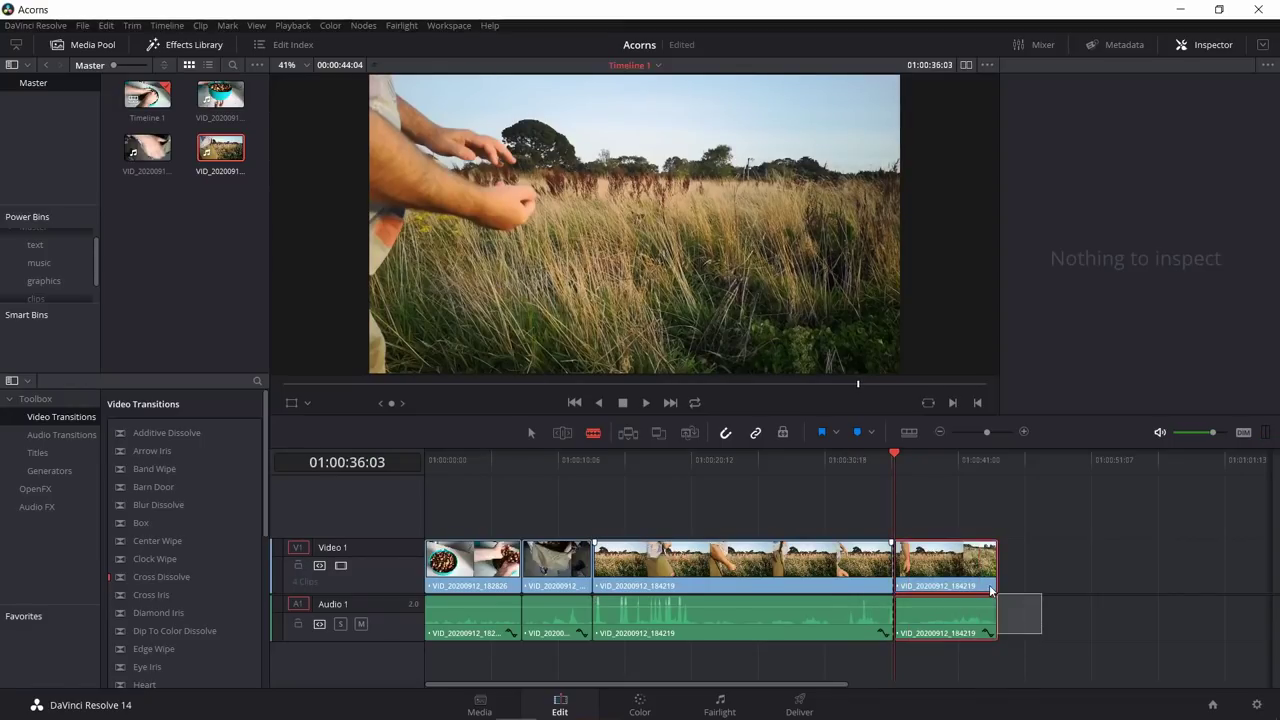
{"action": "key", "text": "Delete"}
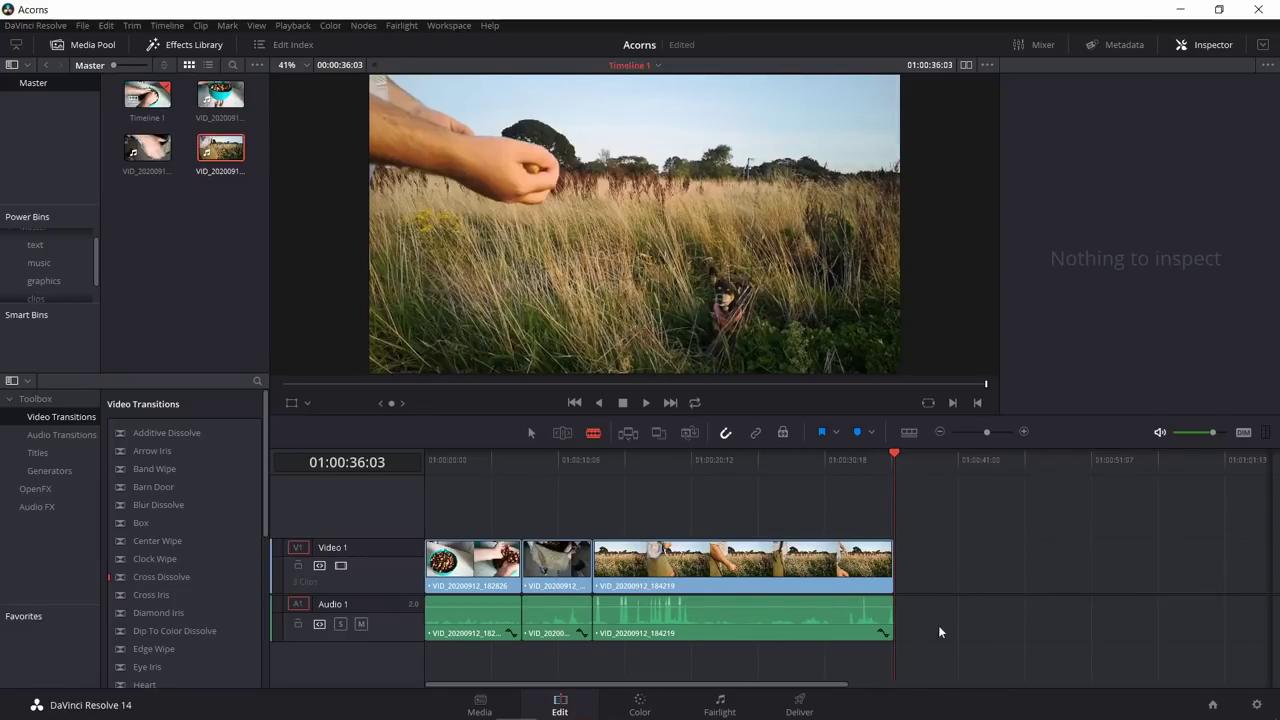
{"action": "left_click_drag", "start_coordinate": [1012, 638], "coordinate": [421, 615]}
{"action": "key", "text": "Delete"}
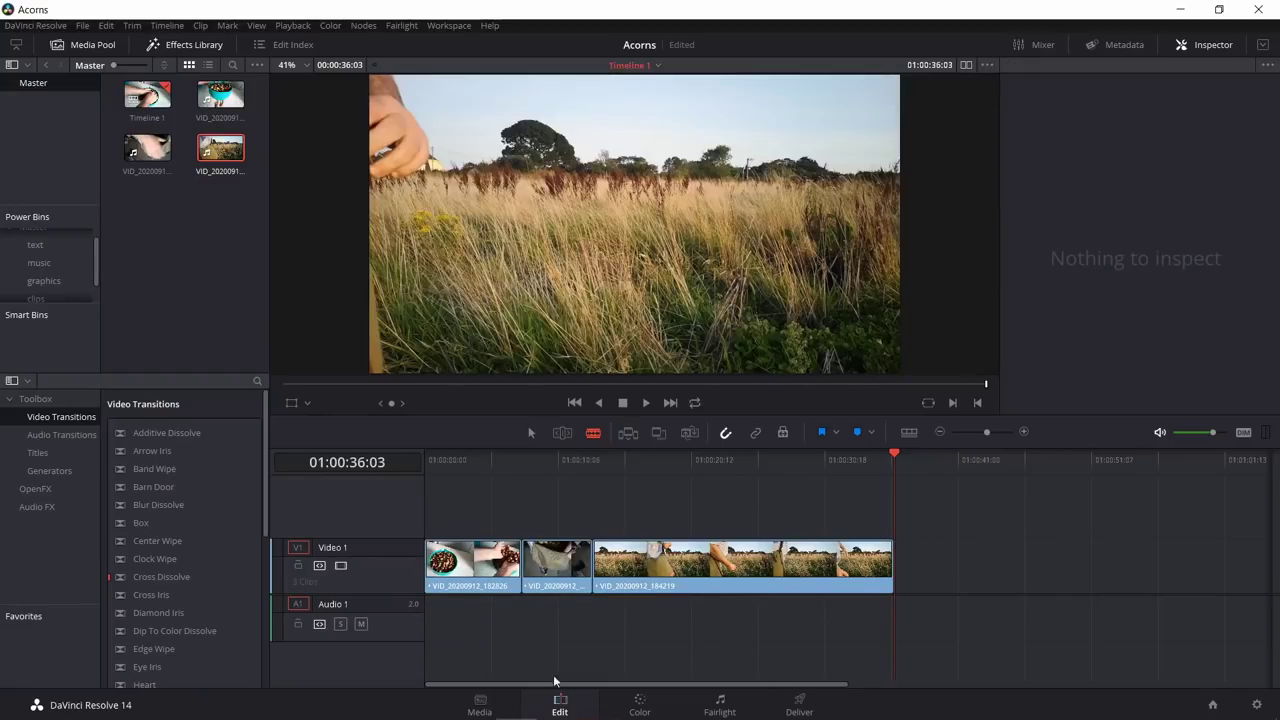
Step: Drag Dream_Lagoon.mp3 from the demo folder onto the Audio 1 track
{"action": "mouse_move", "coordinate": [514, 697]}
{"action": "left_click", "coordinate": [392, 706]}
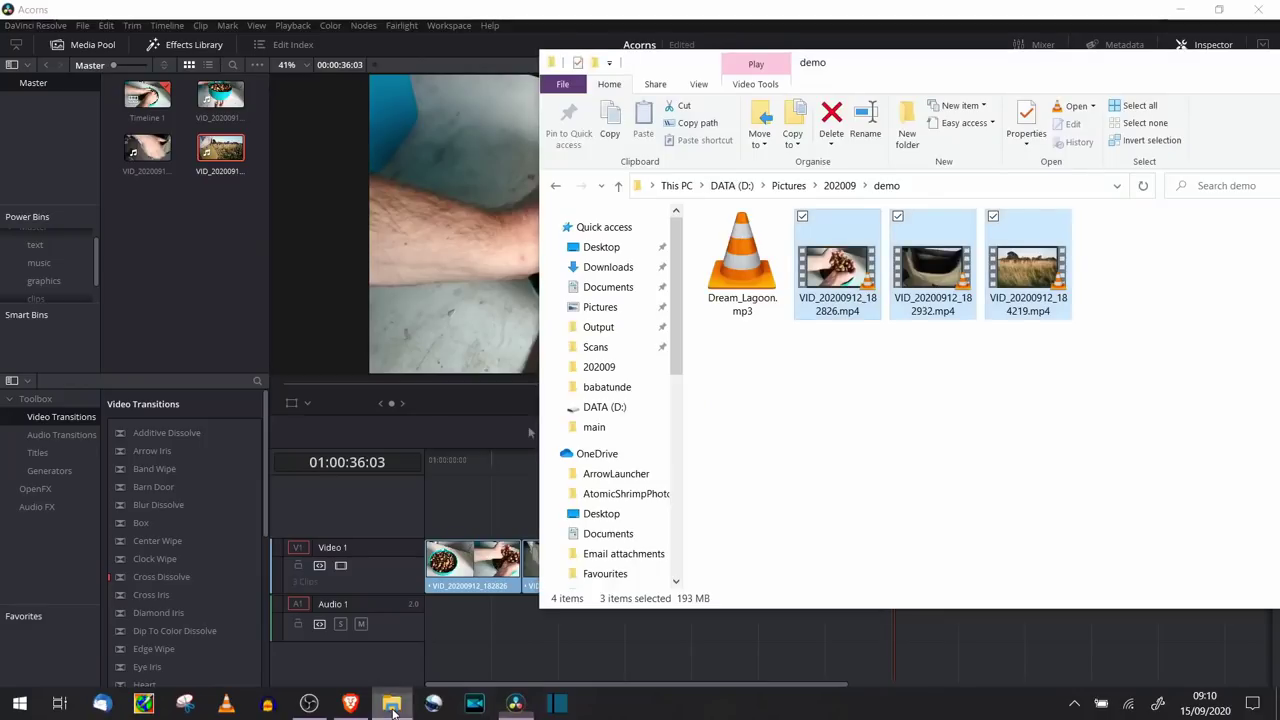
{"action": "left_click_drag", "start_coordinate": [876, 58], "coordinate": [1186, 32]}
{"action": "left_click_drag", "start_coordinate": [1052, 240], "coordinate": [430, 622]}
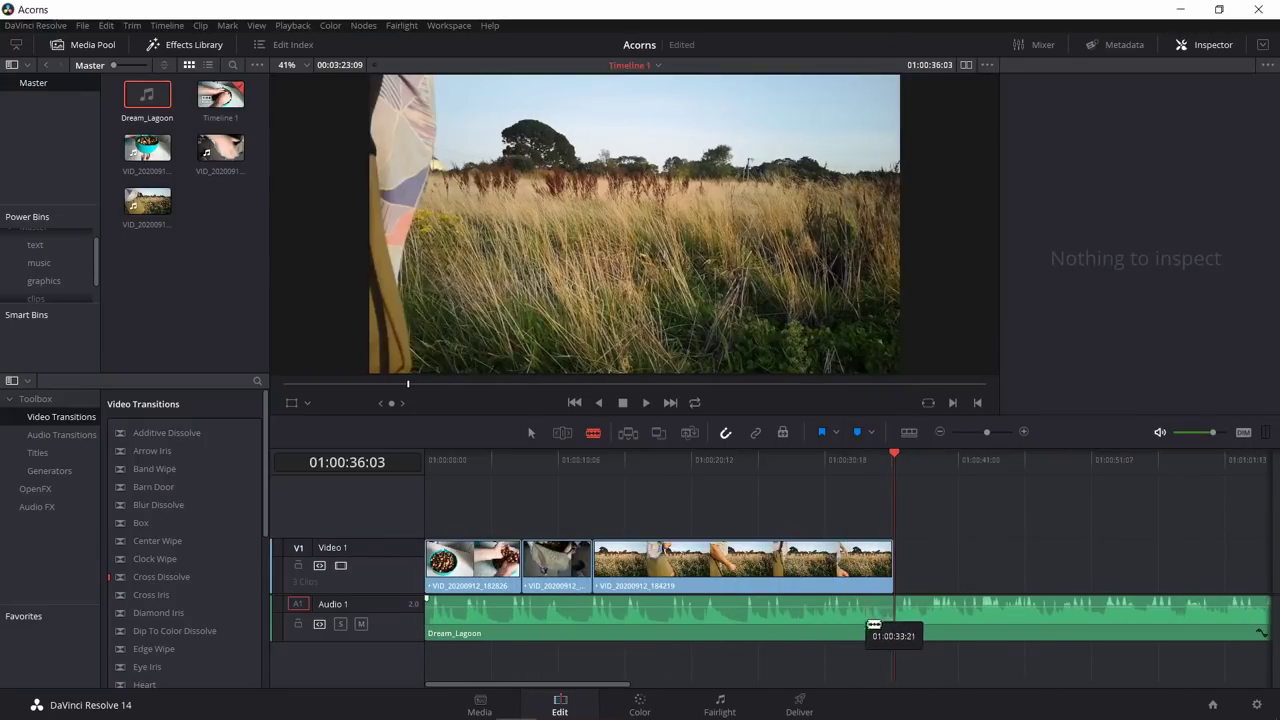
Step: Cut Dream_Lagoon at 01:00:36:03, delete the excess music, and play the edit from the start
{"action": "left_click", "coordinate": [896, 626]}
{"action": "left_click_drag", "start_coordinate": [1010, 523], "coordinate": [1134, 654]}
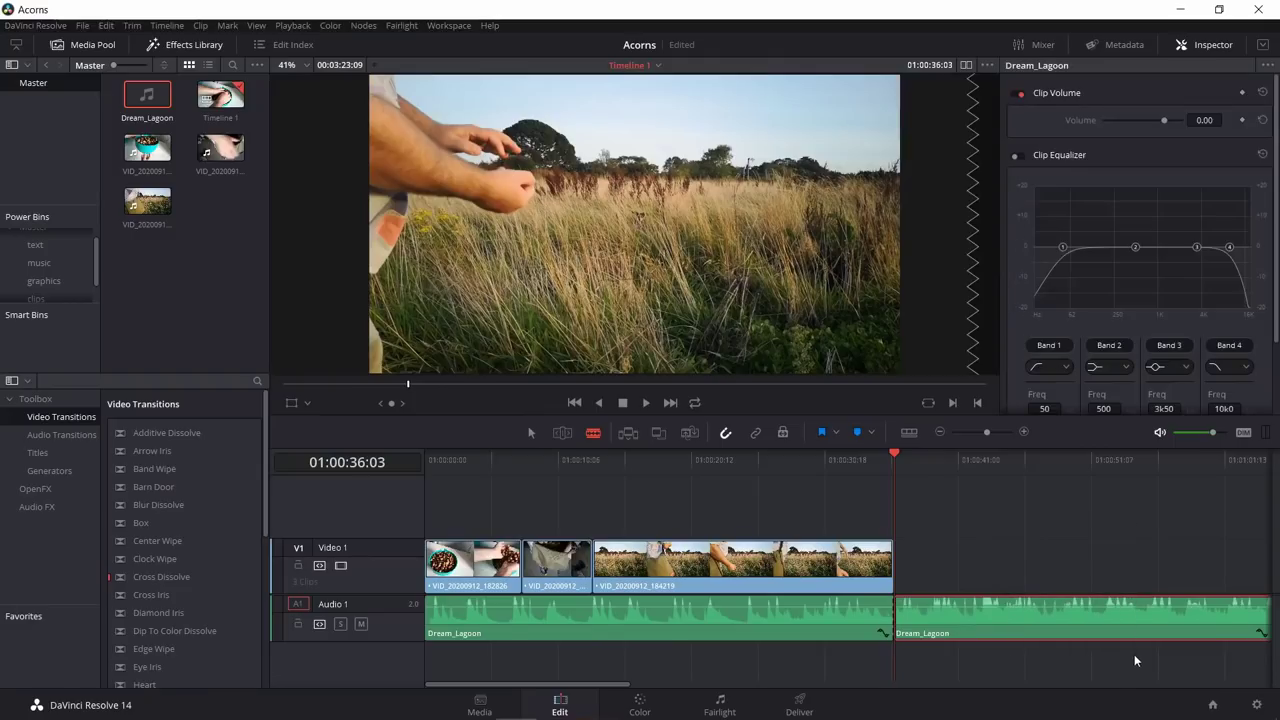
{"action": "key", "text": "Delete"}
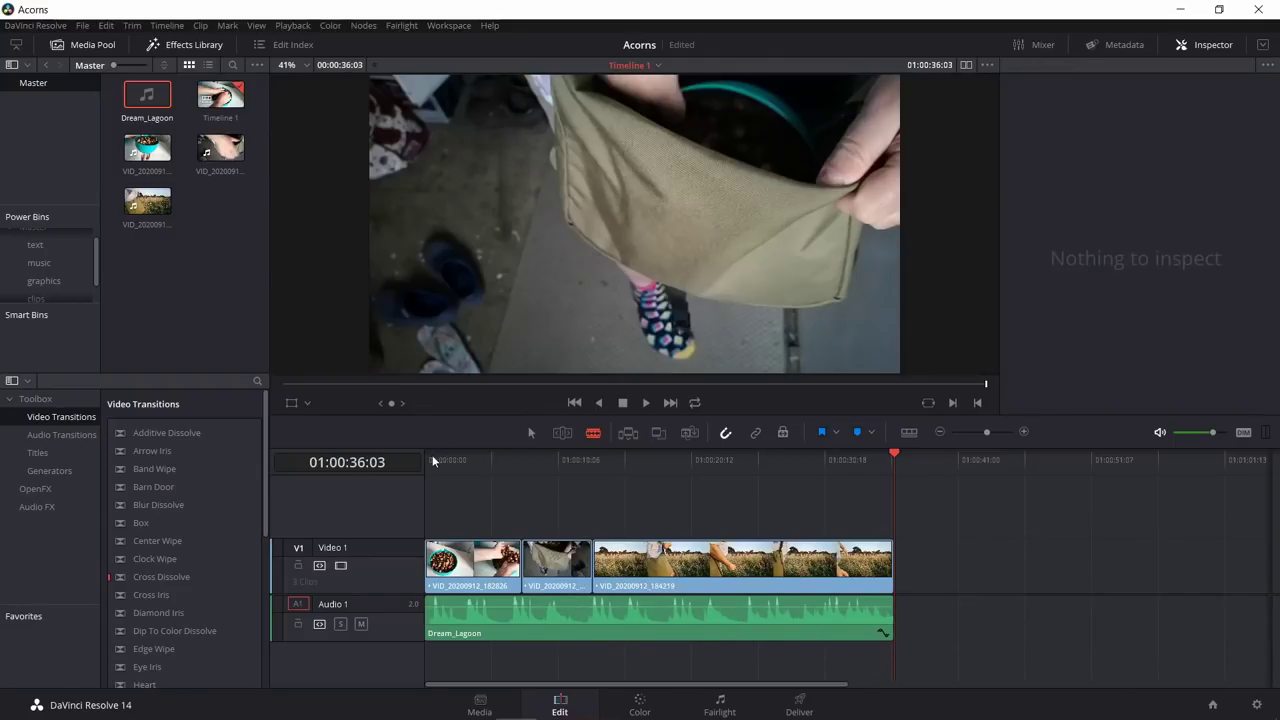
{"action": "left_click", "coordinate": [432, 456]}
{"action": "left_click", "coordinate": [648, 401]}
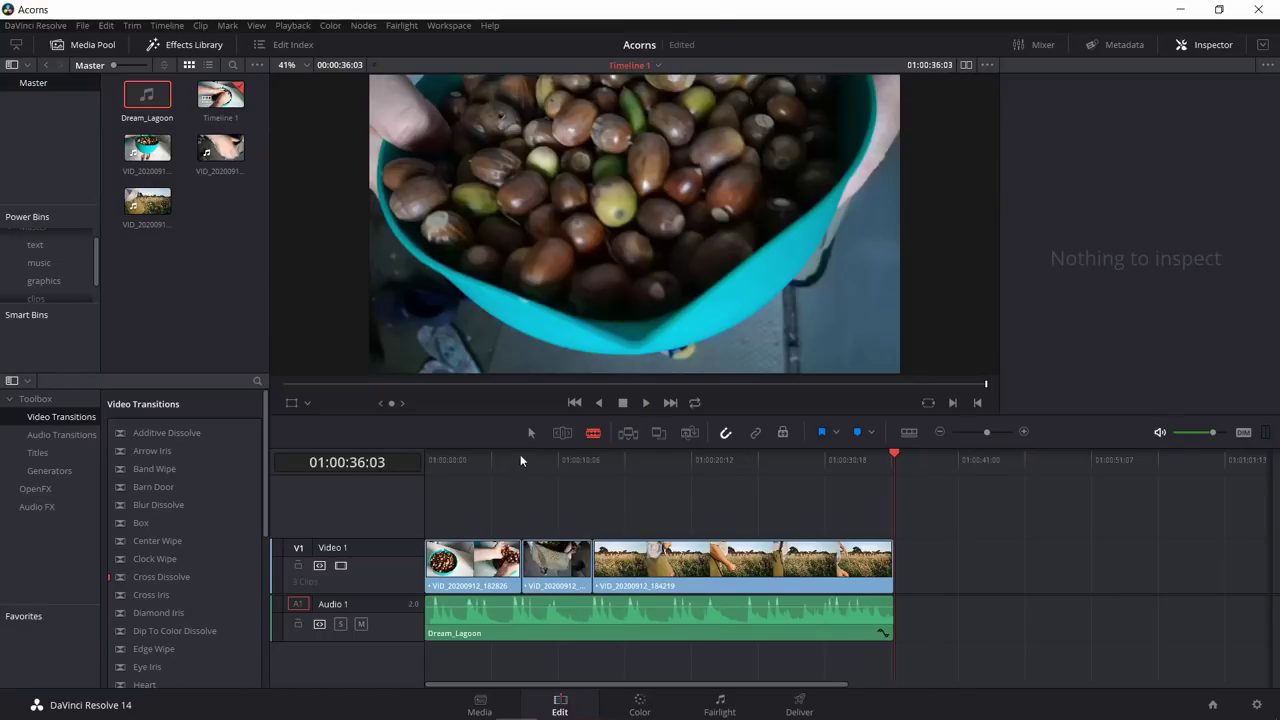
Step: Drop a Cross Dissolve on the edit between the first two clips
{"action": "left_click", "coordinate": [521, 457]}
{"action": "key", "text": "Left"}
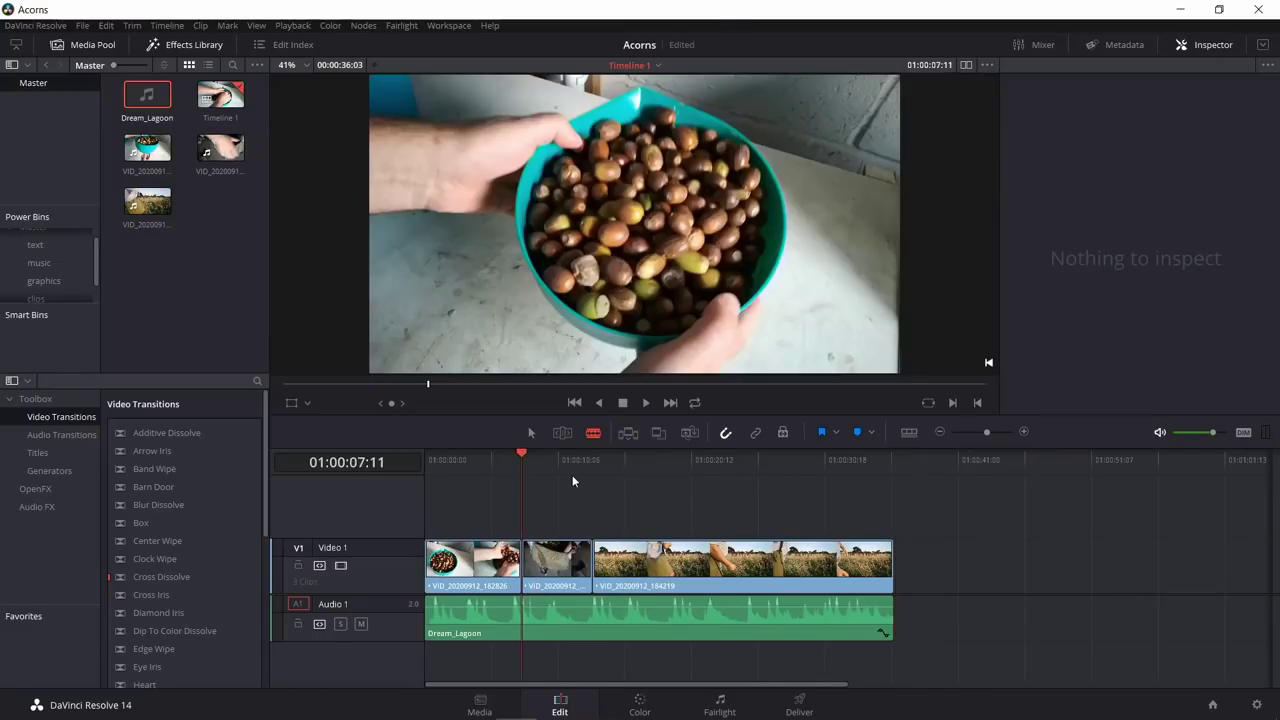
{"action": "key", "text": "Right"}
{"action": "key", "text": "Left"}
{"action": "key", "text": "Left"}
{"action": "key", "text": "Left"}
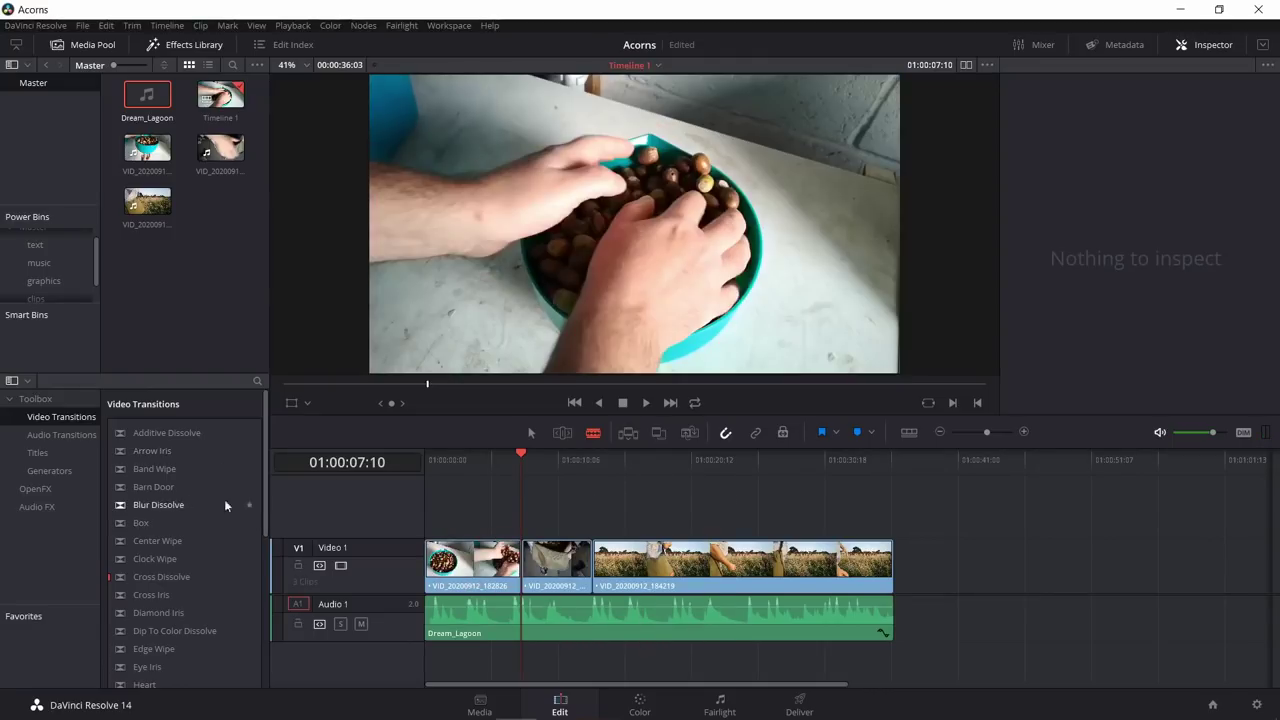
{"action": "left_click_drag", "start_coordinate": [170, 579], "coordinate": [527, 573]}
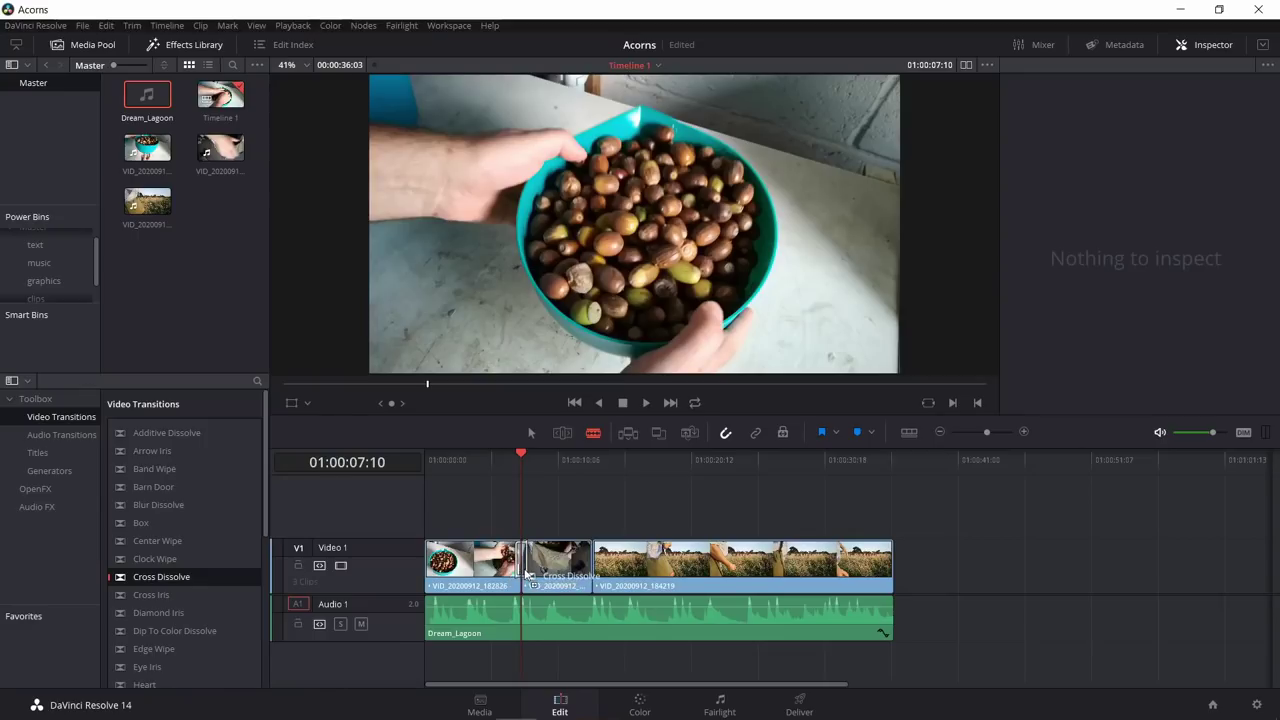
{"action": "left_click_drag", "start_coordinate": [527, 573], "coordinate": [526, 572]}
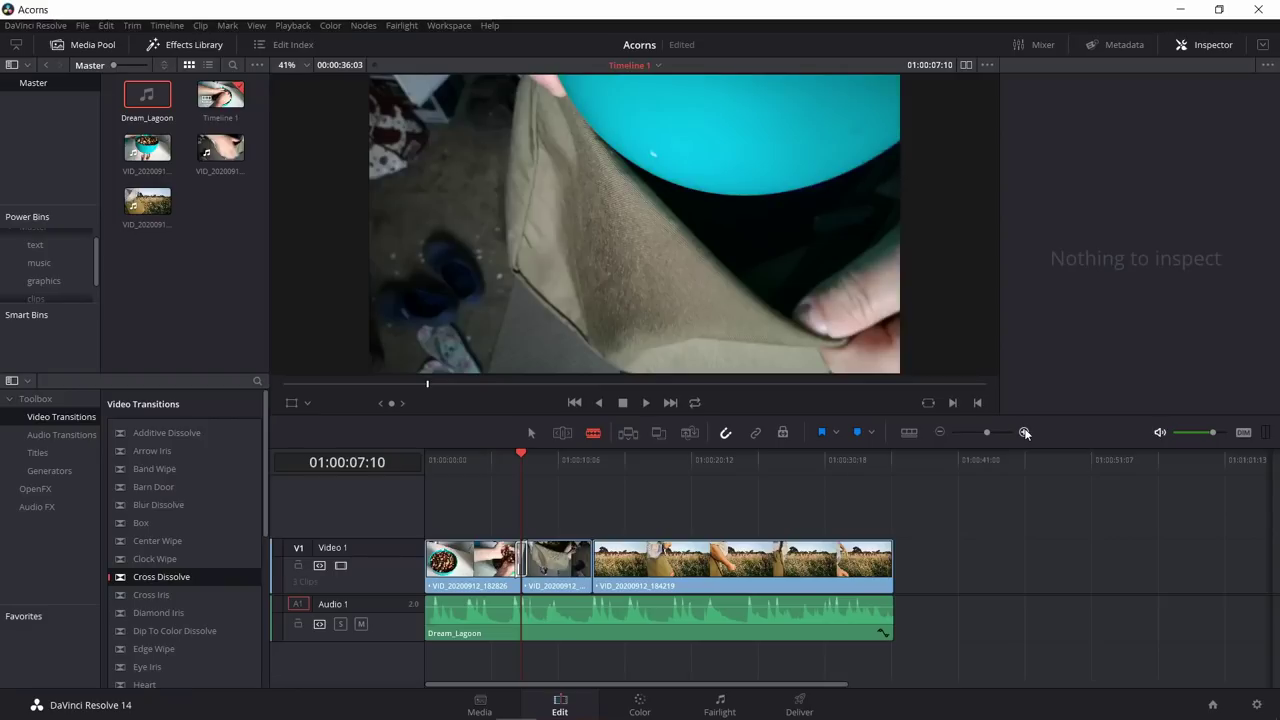
Step: Preview the 1.0-second Cross Dissolve from 01:00:07:00 and select it for editing
{"action": "left_click", "coordinate": [1024, 432]}
{"action": "left_click", "coordinate": [1024, 432]}
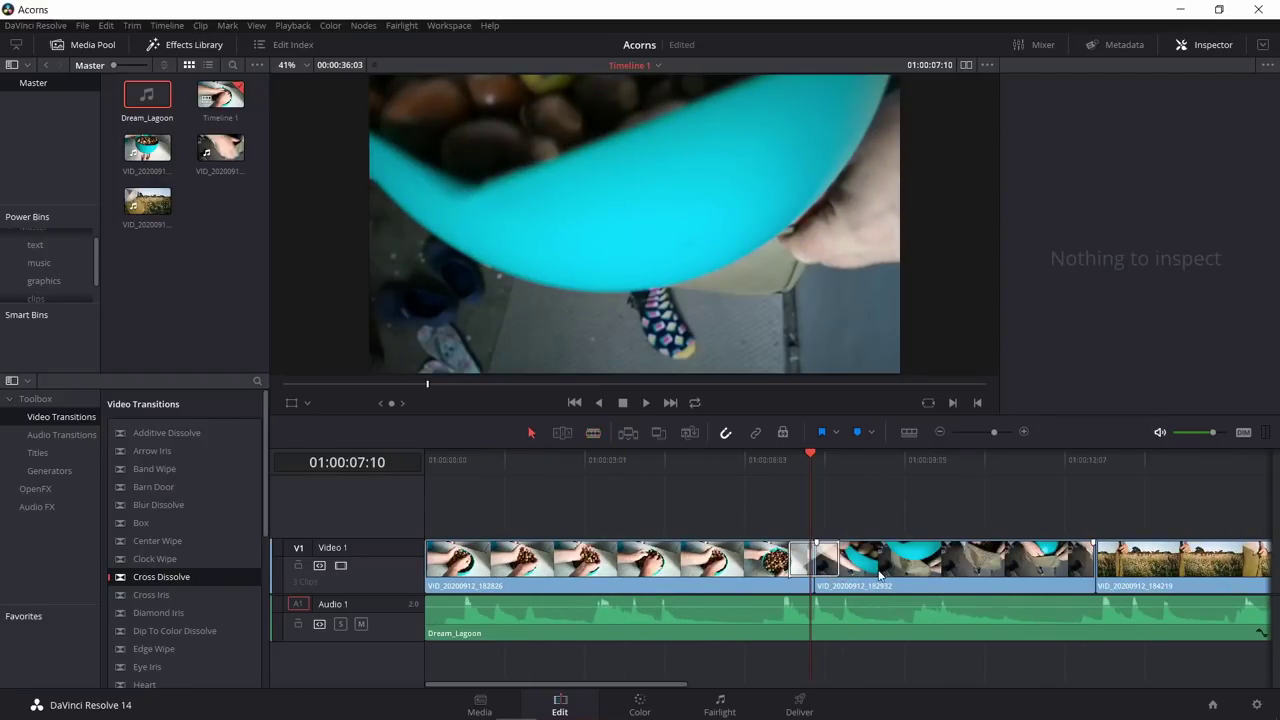
{"action": "left_click", "coordinate": [789, 462]}
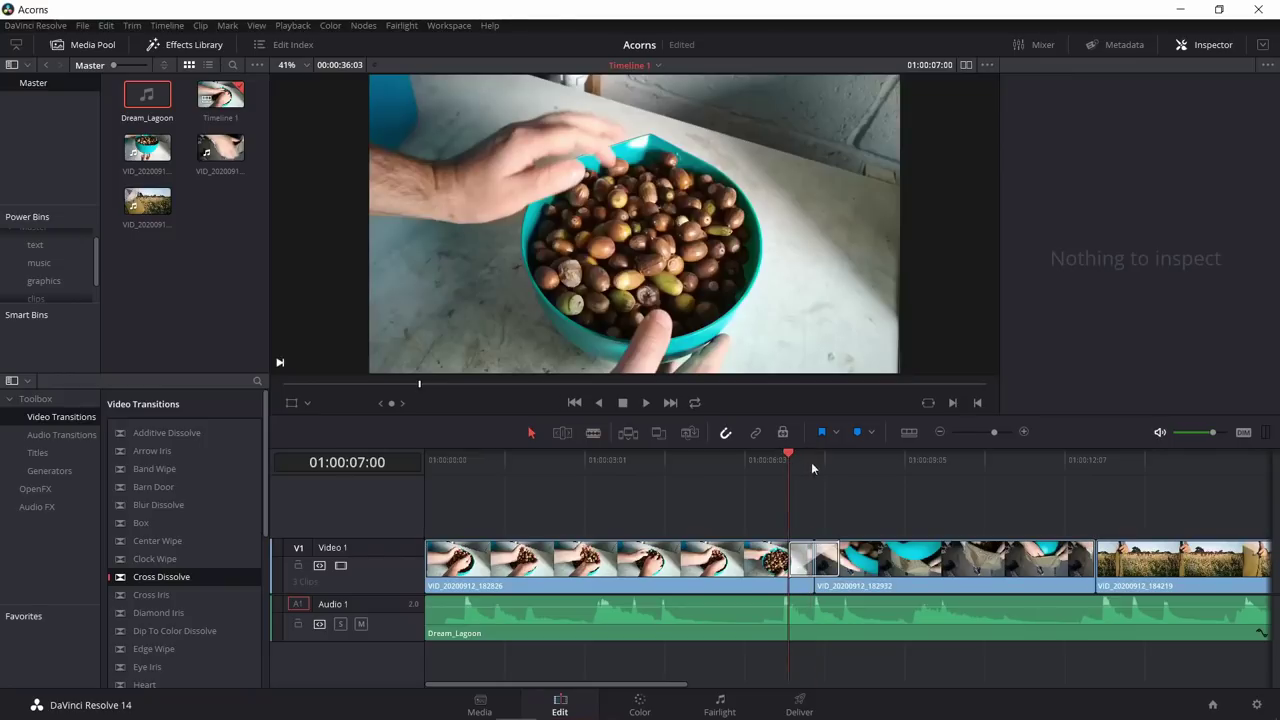
{"action": "left_click", "coordinate": [841, 458]}
{"action": "left_click_drag", "start_coordinate": [842, 457], "coordinate": [792, 454]}
{"action": "key", "text": "space"}
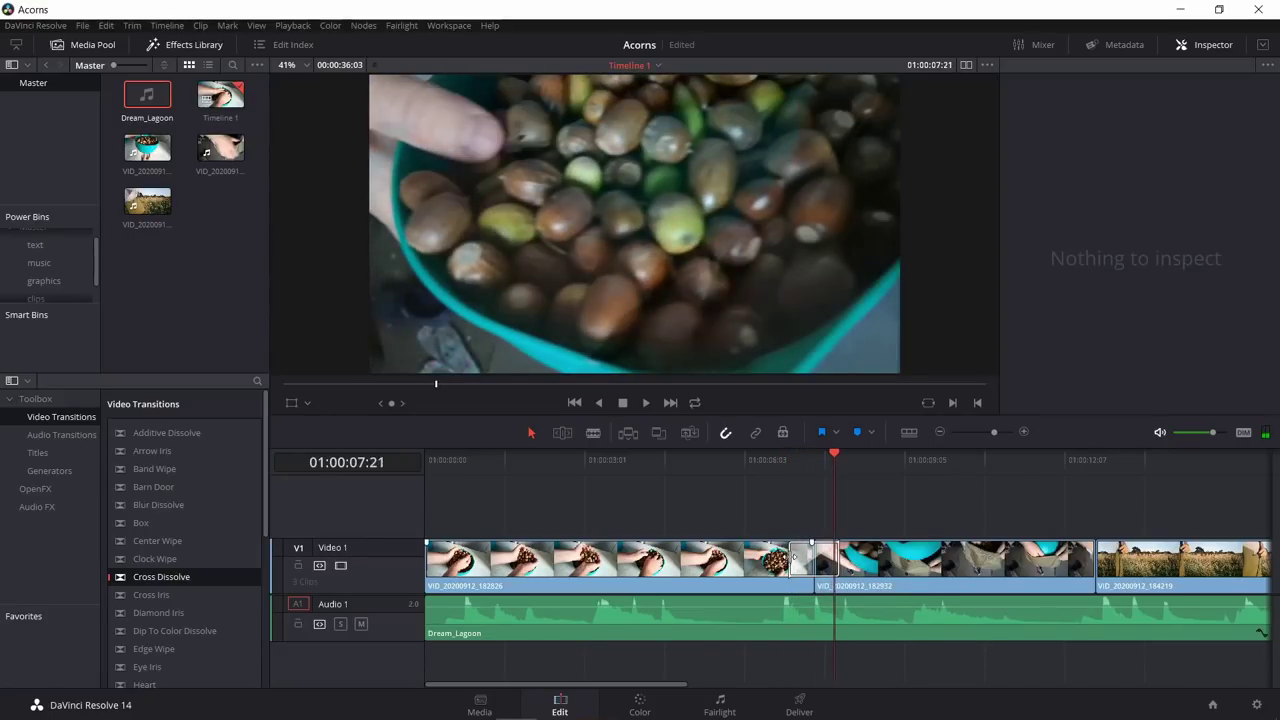
{"action": "left_click", "coordinate": [795, 557]}
{"action": "left_click_drag", "start_coordinate": [795, 557], "coordinate": [824, 567]}
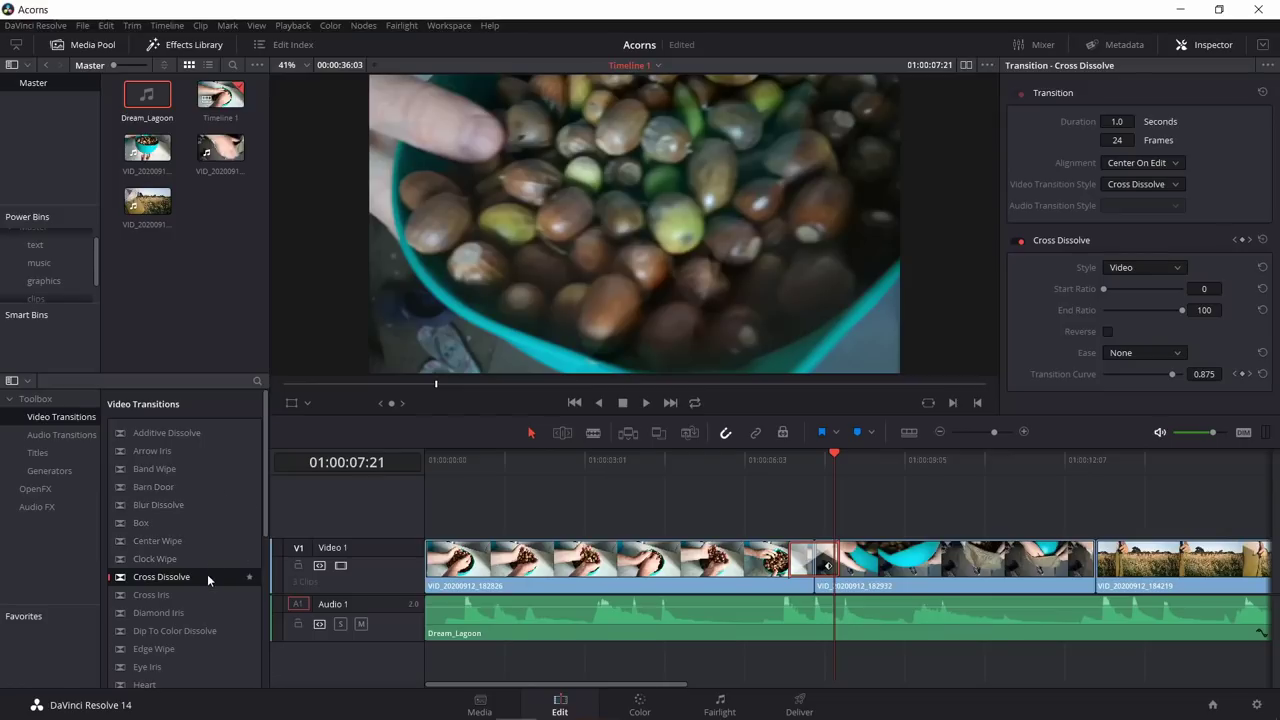
Step: Try a Band Wipe between clips 2 and 3, preview it, then undo it
{"action": "scroll", "coordinate": [193, 614], "scroll_direction": "down", "scroll_amount": 2}
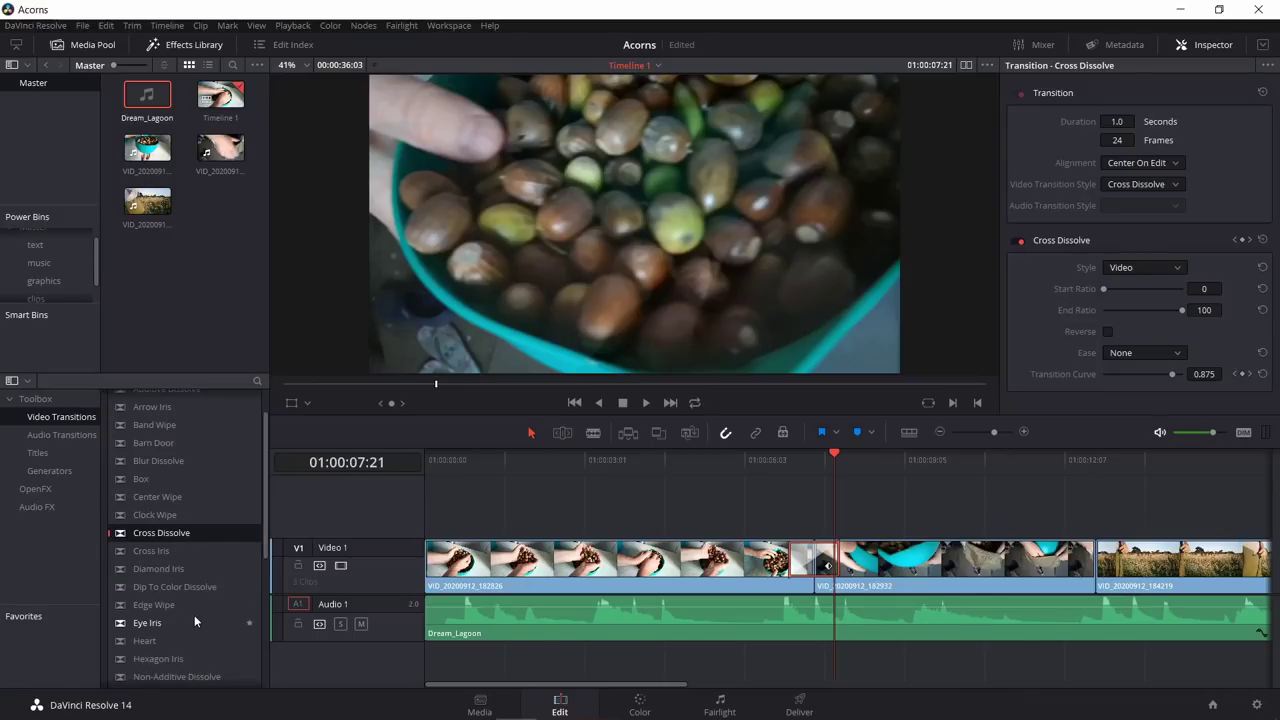
{"action": "scroll", "coordinate": [194, 615], "scroll_direction": "up", "scroll_amount": 2}
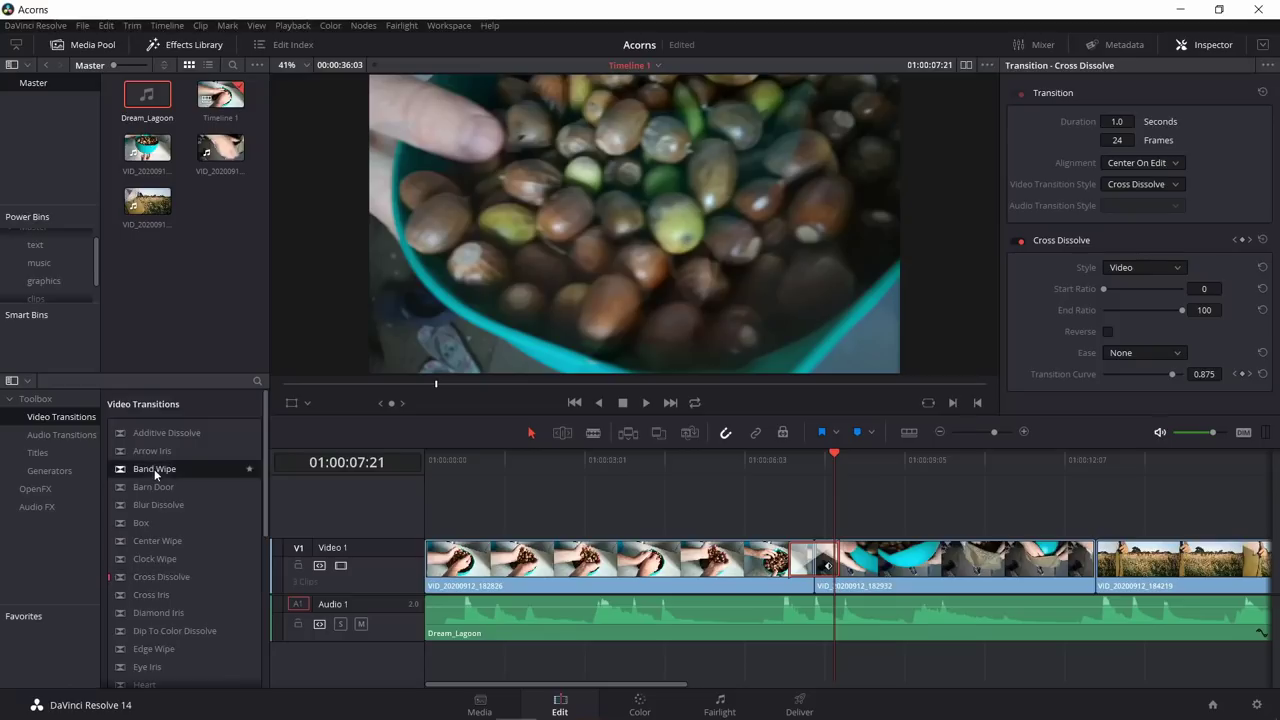
{"action": "left_click_drag", "start_coordinate": [155, 470], "coordinate": [1088, 560]}
{"action": "left_click", "coordinate": [1075, 465]}
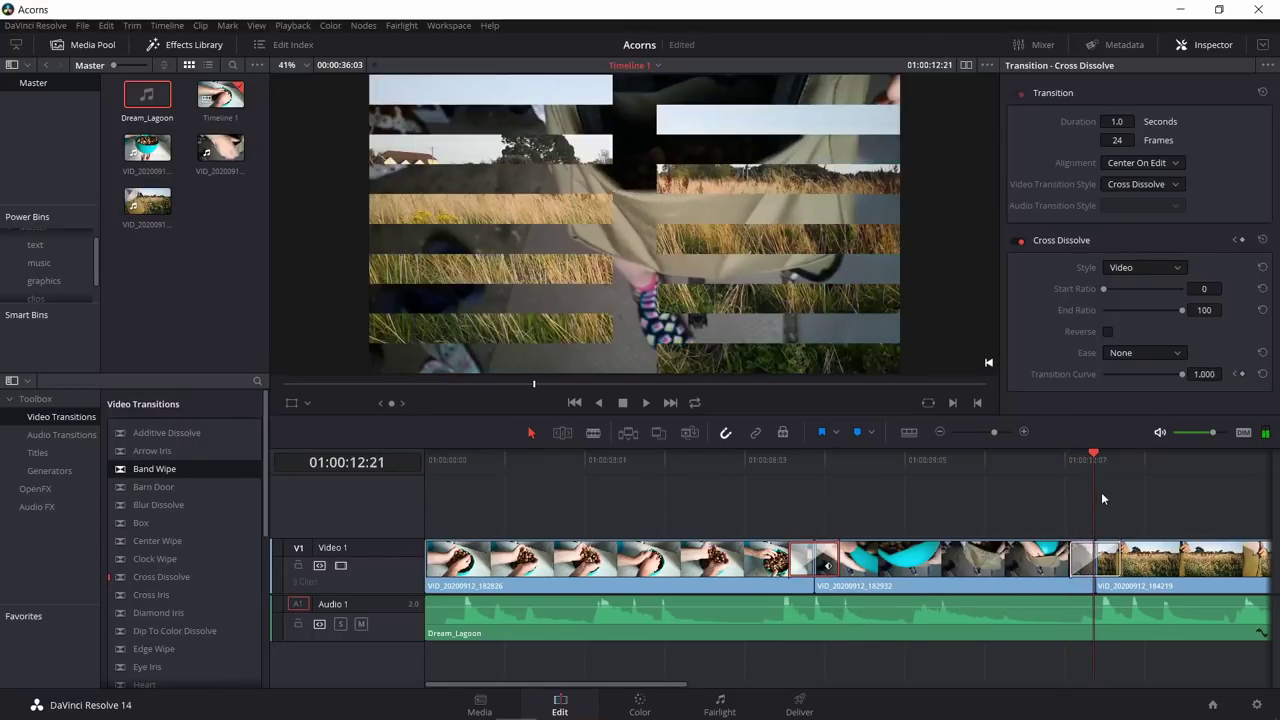
{"action": "key", "text": "ctrl+z"}
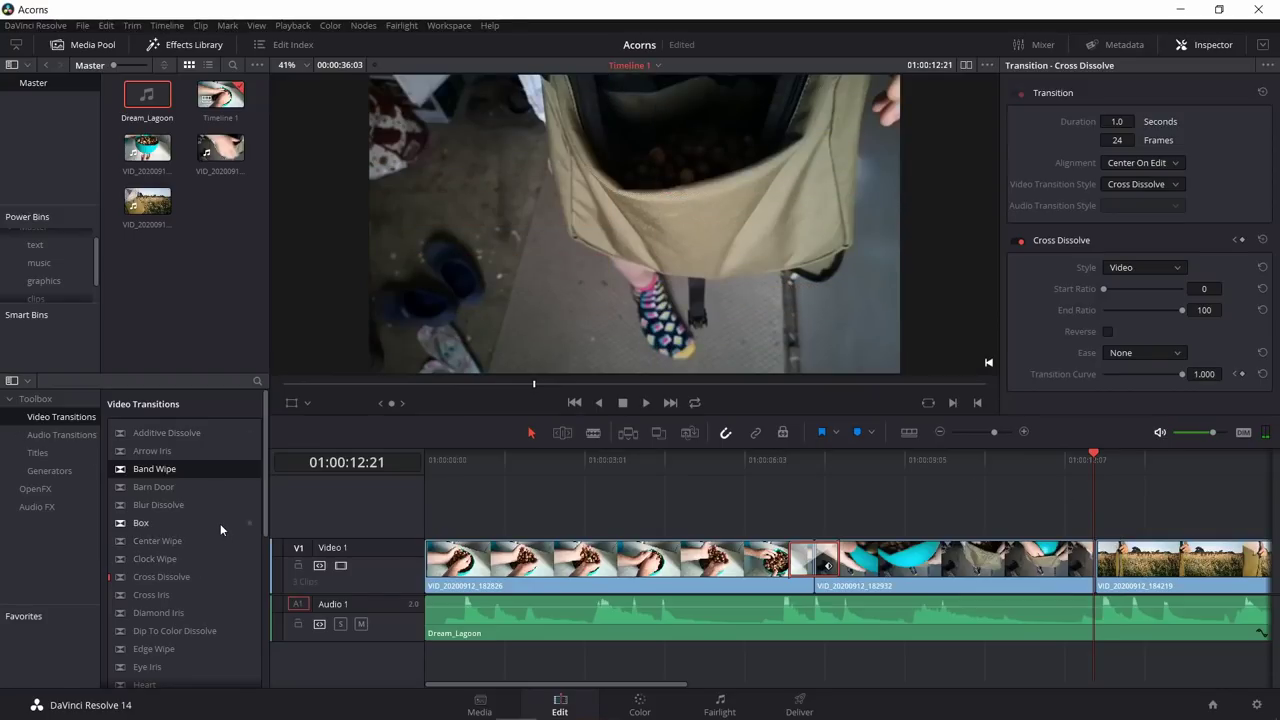
Step: Add an Edge Wipe between clips 2 and 3, play it, and select it
{"action": "scroll", "coordinate": [215, 530], "scroll_direction": "down", "scroll_amount": 3}
{"action": "left_click_drag", "start_coordinate": [143, 560], "coordinate": [1098, 570]}
{"action": "left_click", "coordinate": [1070, 458]}
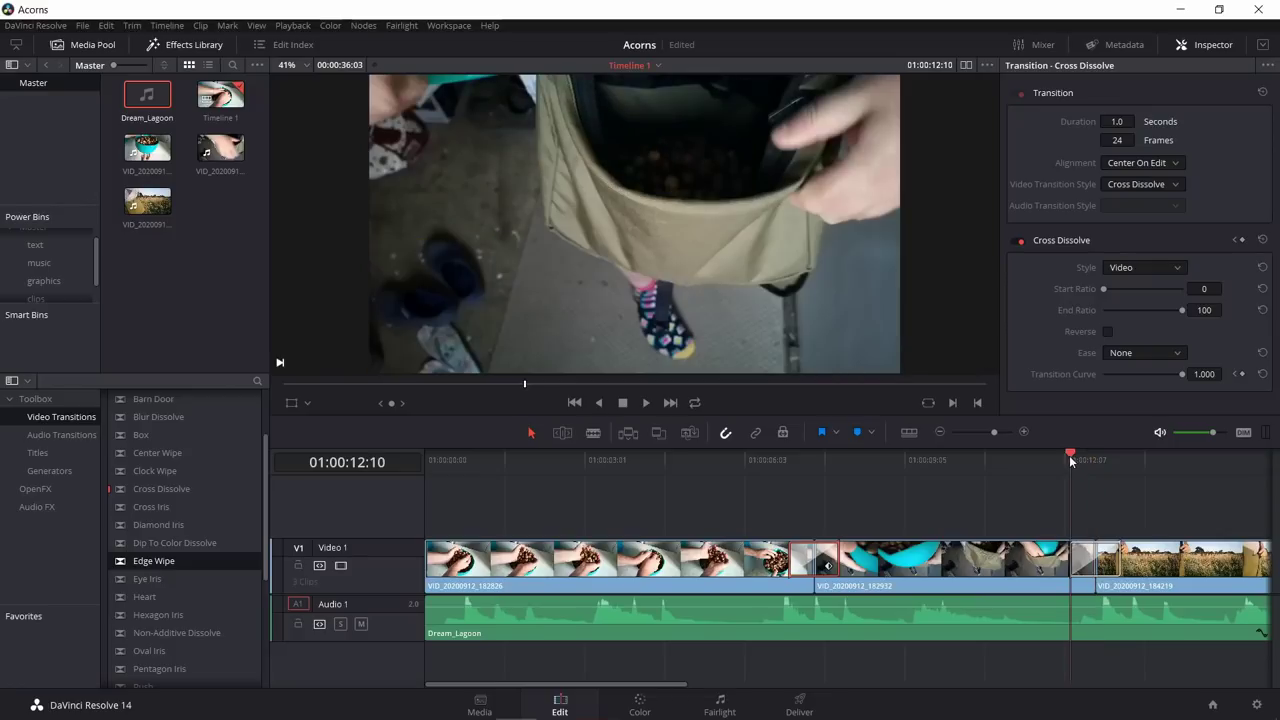
{"action": "key", "text": "space"}
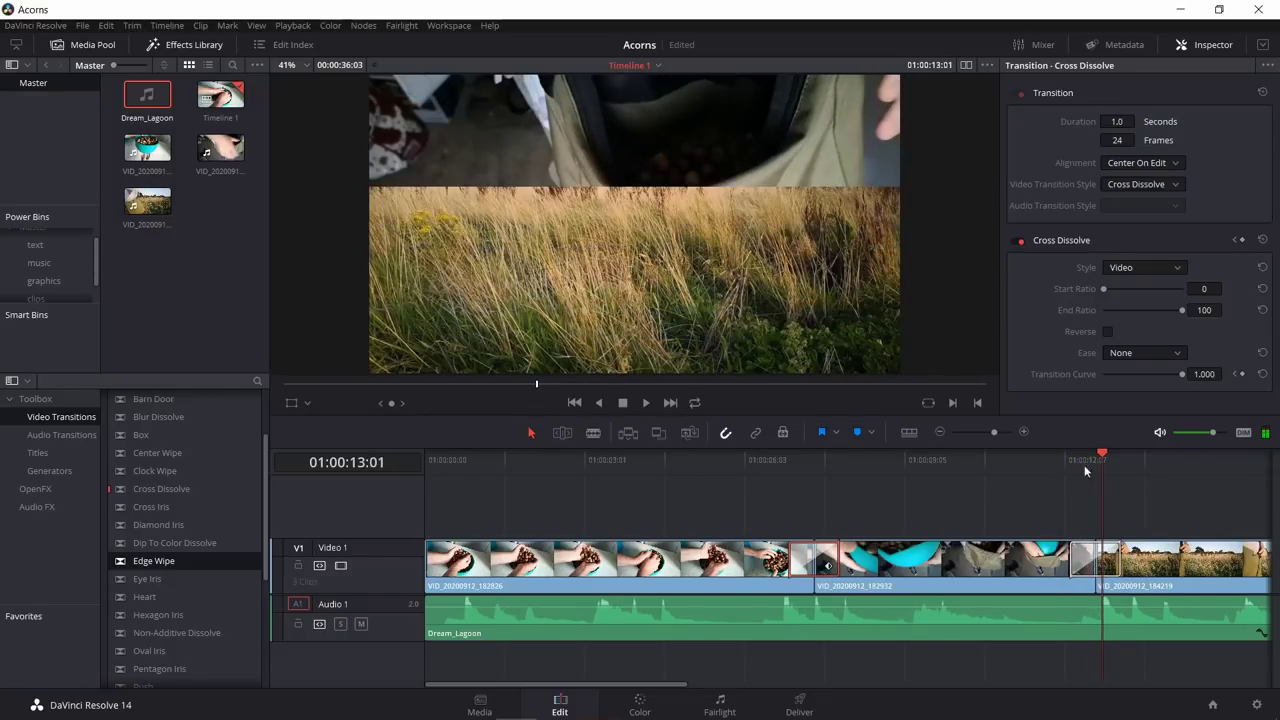
{"action": "left_click", "coordinate": [1083, 562]}
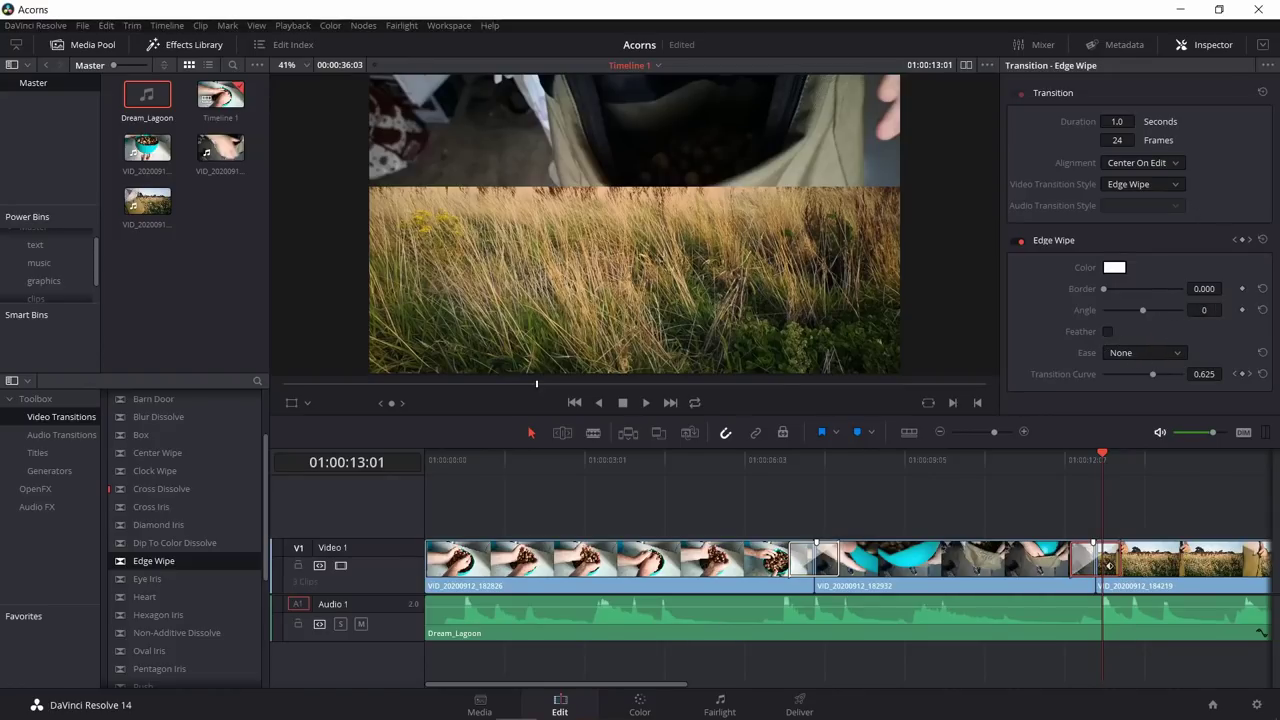
Step: Give the Edge Wipe a 180 angle, Feather on, and Border 268.800, then preview it
{"action": "key", "text": "Return"}
{"action": "key", "text": "Return"}
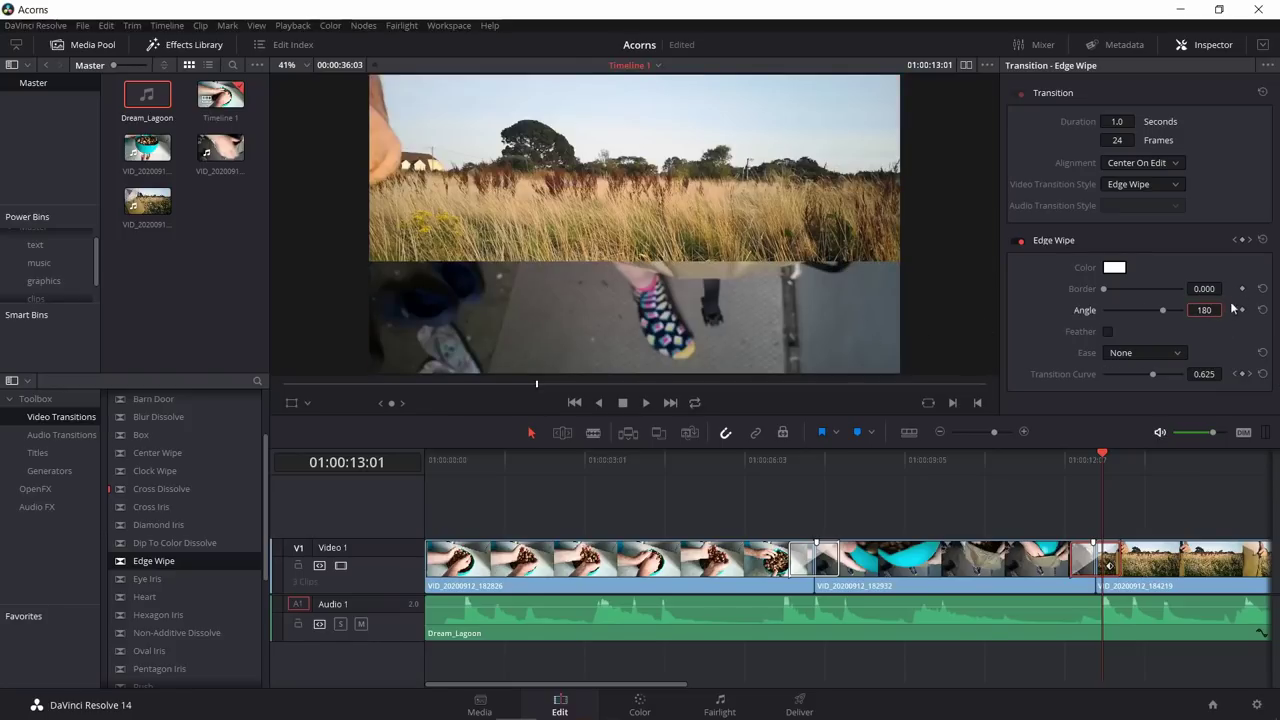
{"action": "left_click", "coordinate": [1108, 333]}
{"action": "left_click_drag", "start_coordinate": [1104, 289], "coordinate": [1147, 293]}
{"action": "left_click_drag", "start_coordinate": [1088, 463], "coordinate": [1073, 470]}
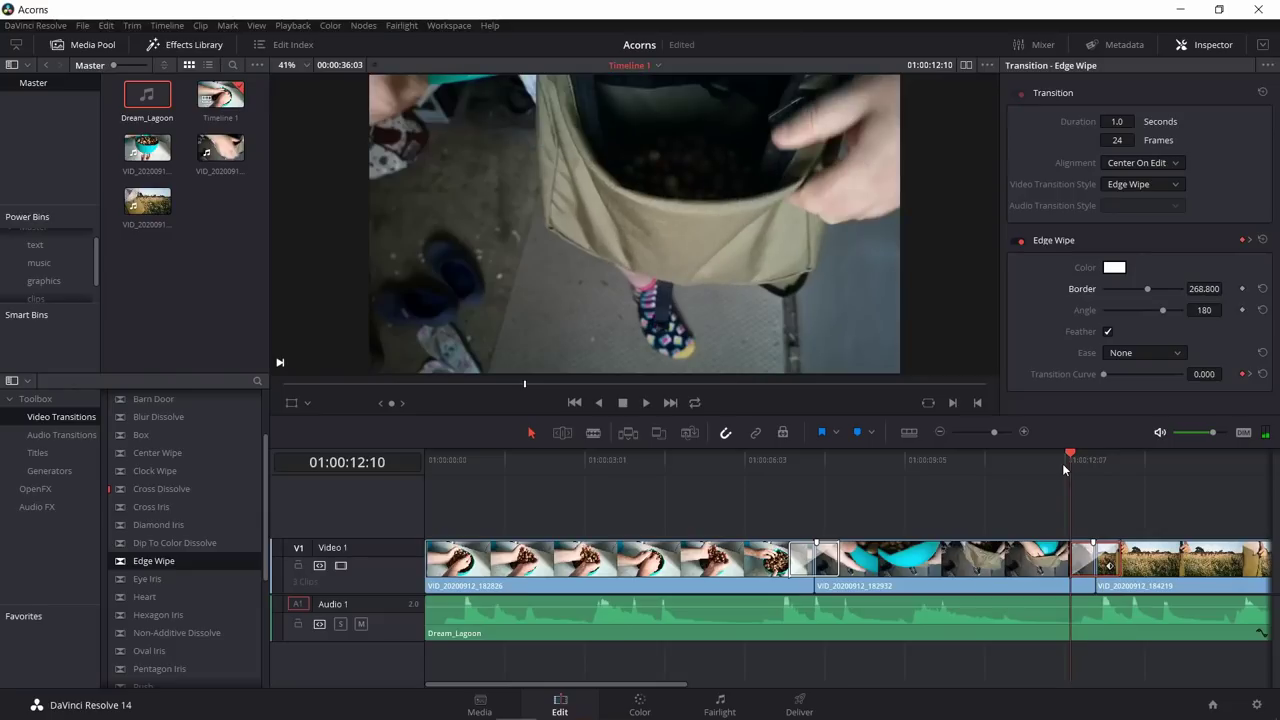
{"action": "key", "text": "space"}
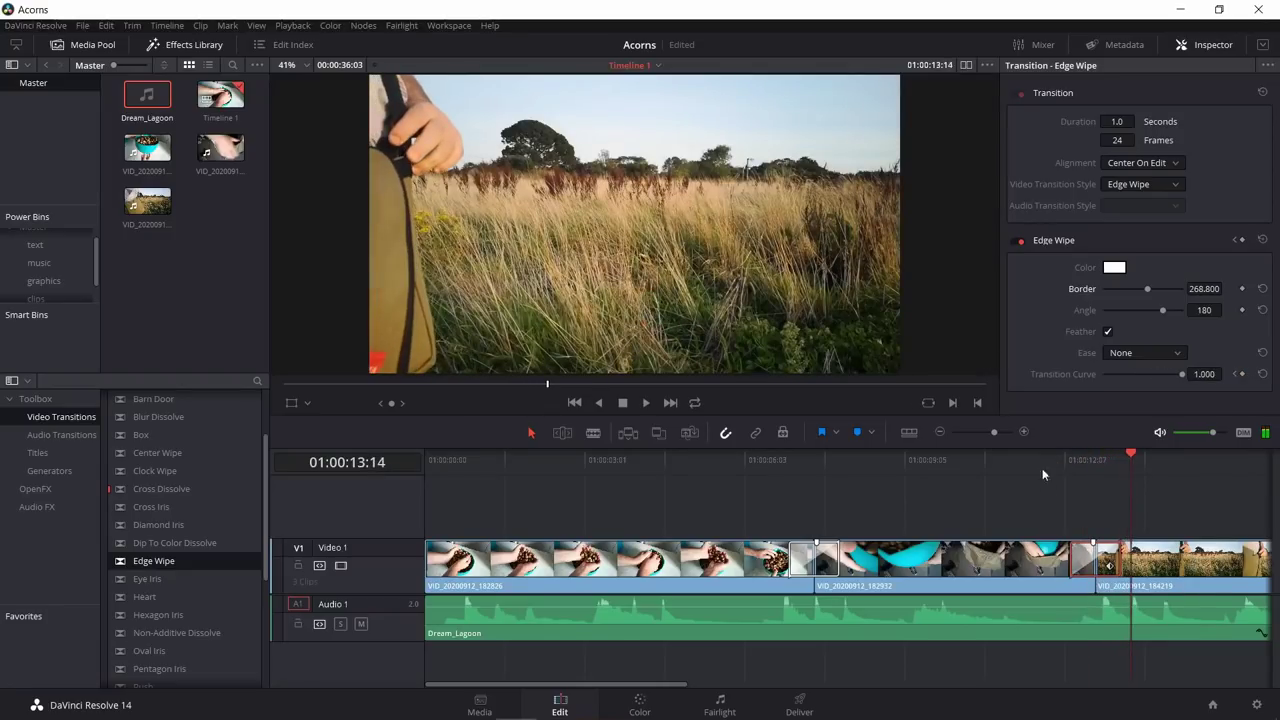
{"action": "left_click_drag", "start_coordinate": [613, 688], "coordinate": [625, 688]}
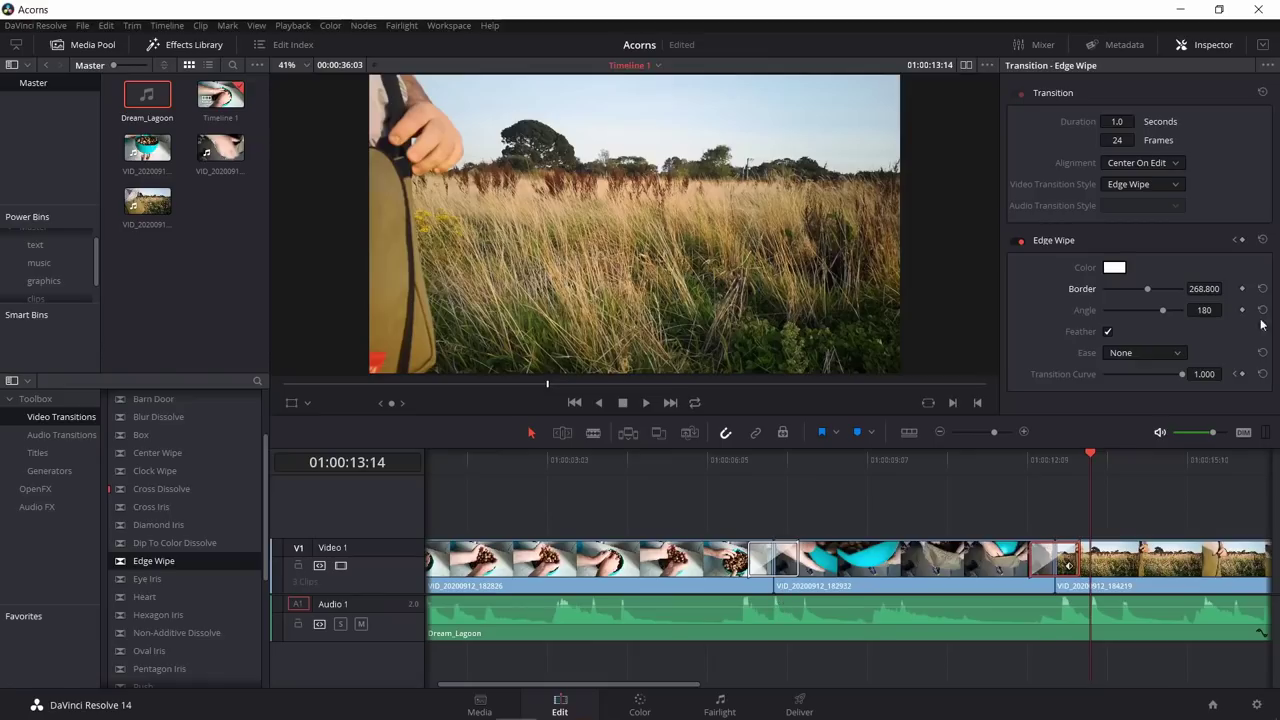
Step: Set the Dream_Lagoon clip volume to -1.95 dB and play back to check the level
{"action": "left_click_drag", "start_coordinate": [732, 662], "coordinate": [682, 638]}
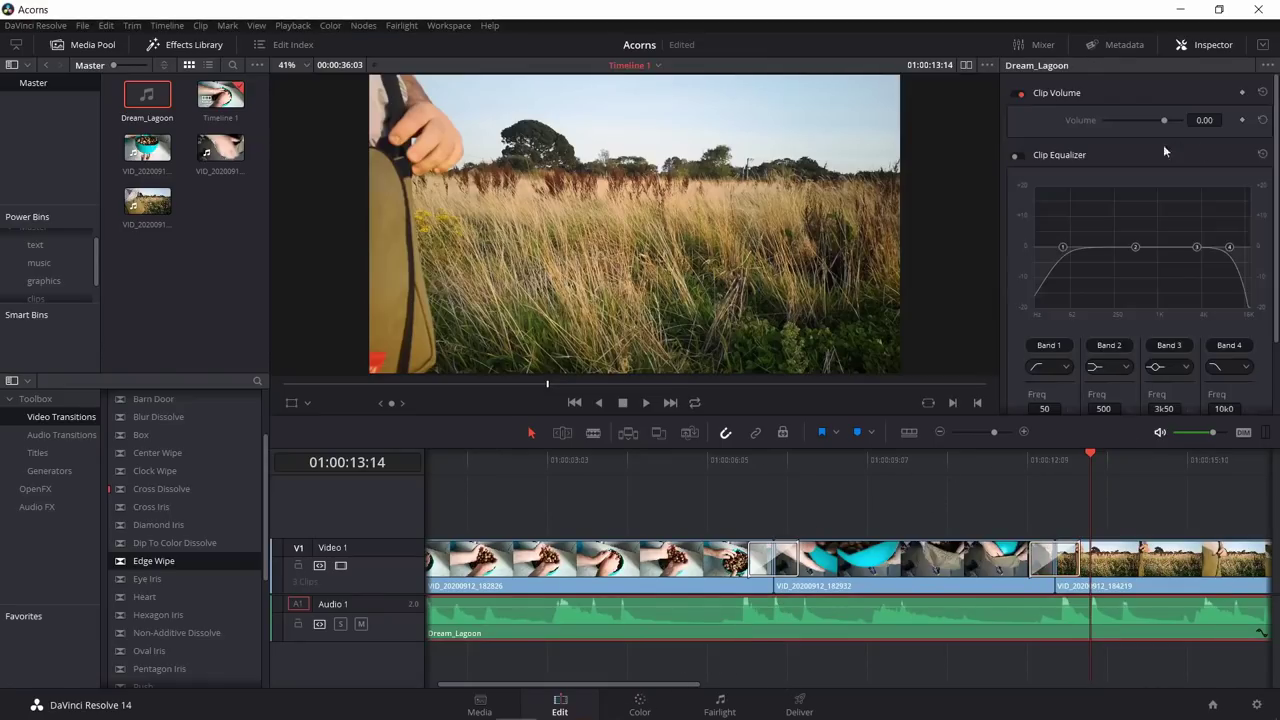
{"action": "mouse_move", "coordinate": [1162, 123]}
{"action": "left_mouse_down"}
{"action": "mouse_move", "coordinate": [1142, 124]}
{"action": "mouse_move", "coordinate": [1163, 124]}
{"action": "left_mouse_up"}
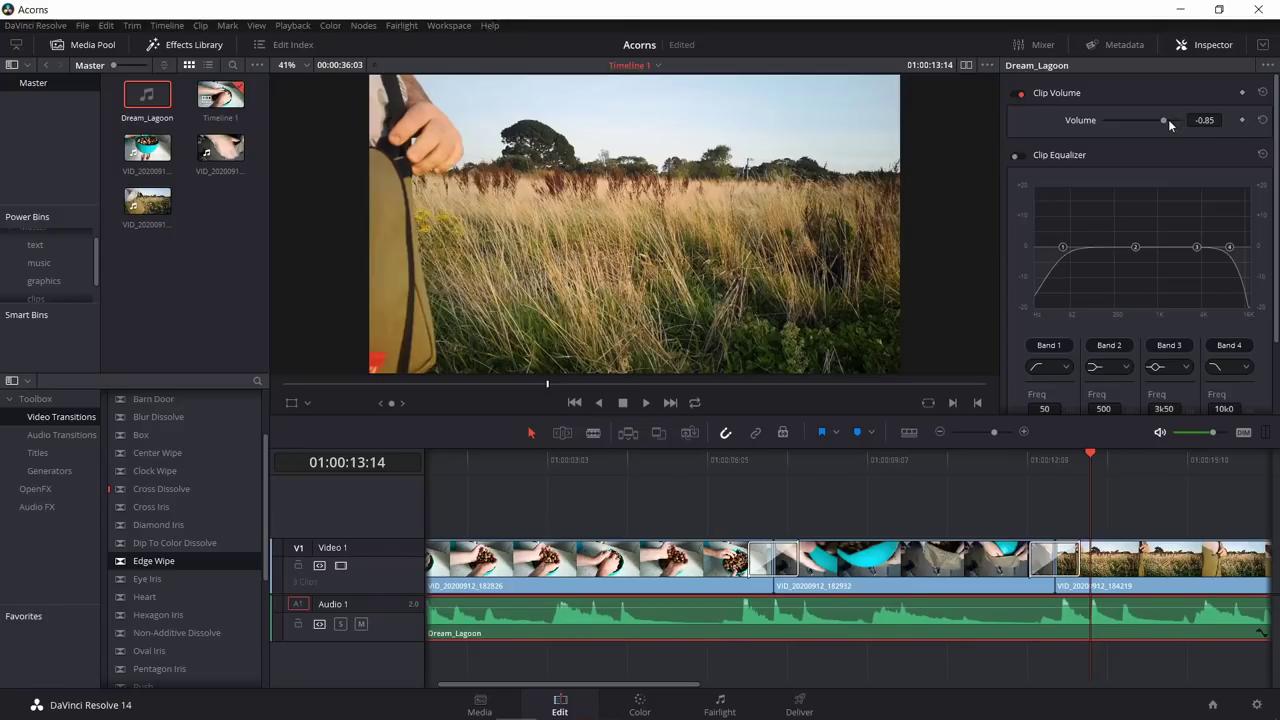
{"action": "mouse_move", "coordinate": [1163, 120]}
{"action": "left_mouse_down"}
{"action": "mouse_move", "coordinate": [1183, 120]}
{"action": "mouse_move", "coordinate": [1150, 124]}
{"action": "mouse_move", "coordinate": [1162, 125]}
{"action": "left_mouse_up"}
{"action": "left_click", "coordinate": [544, 460]}
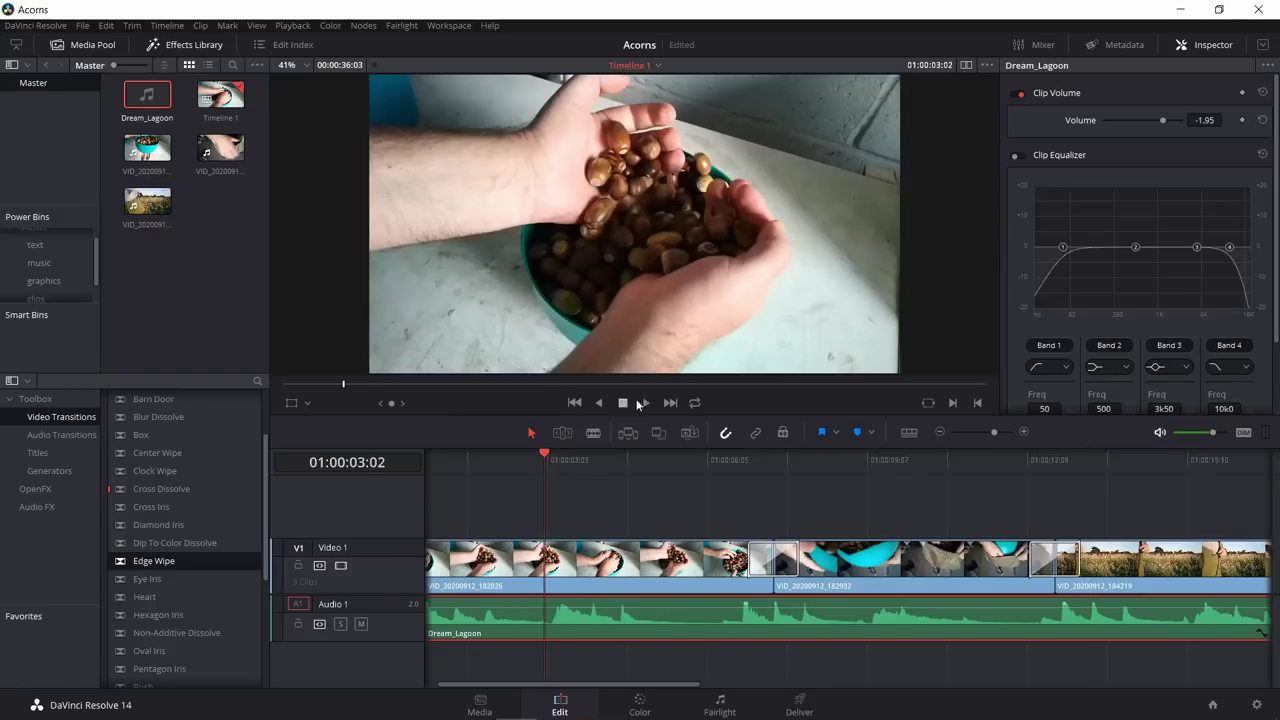
{"action": "left_click", "coordinate": [647, 401]}
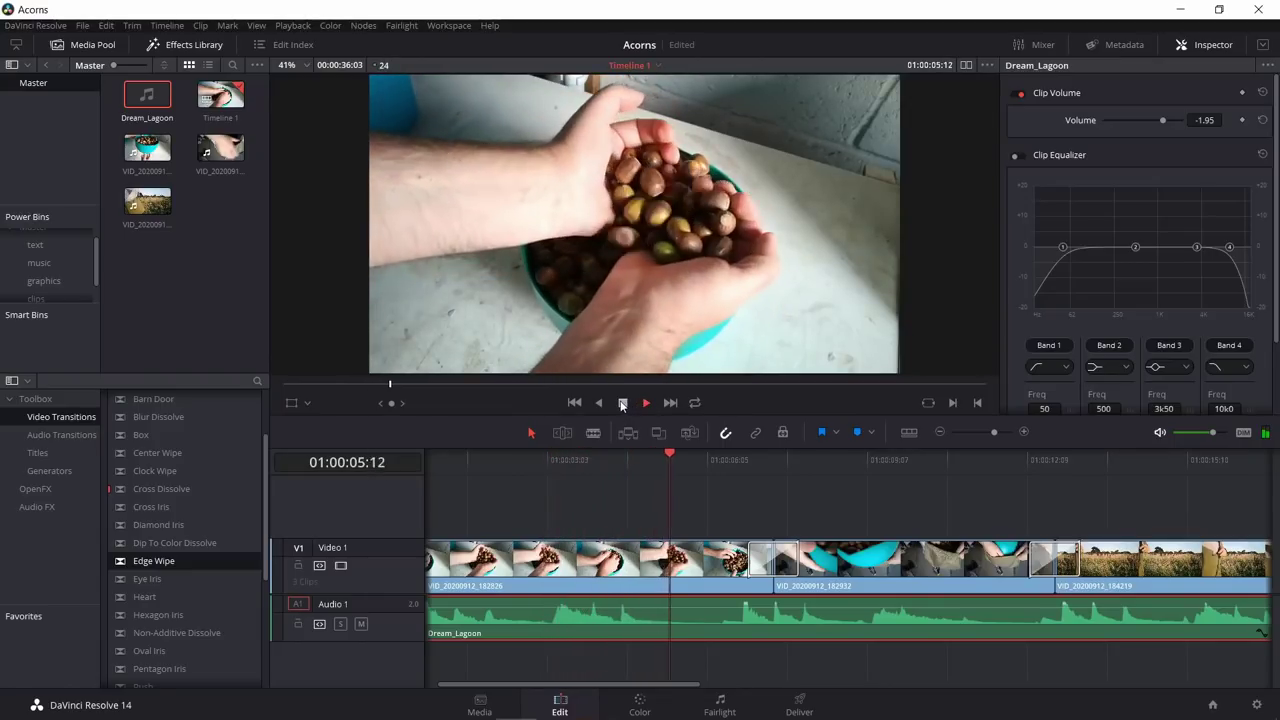
{"action": "left_click", "coordinate": [625, 402]}
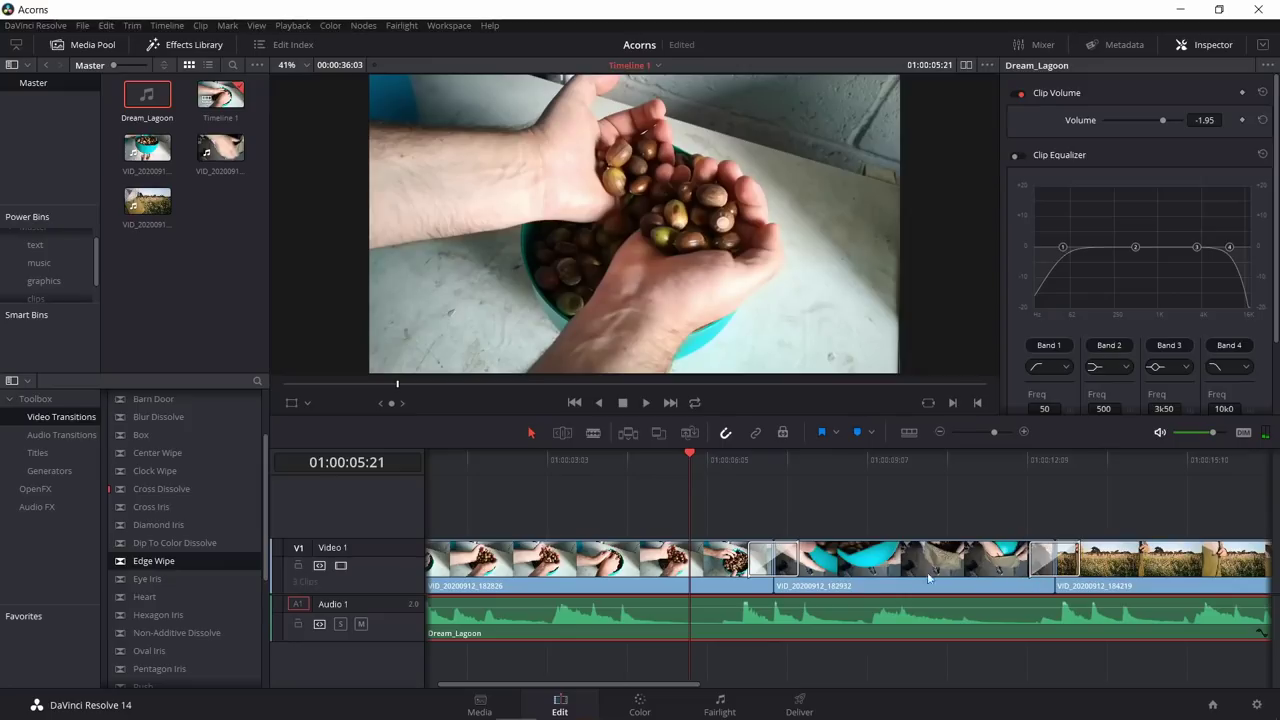
{"action": "left_click", "coordinate": [939, 432]}
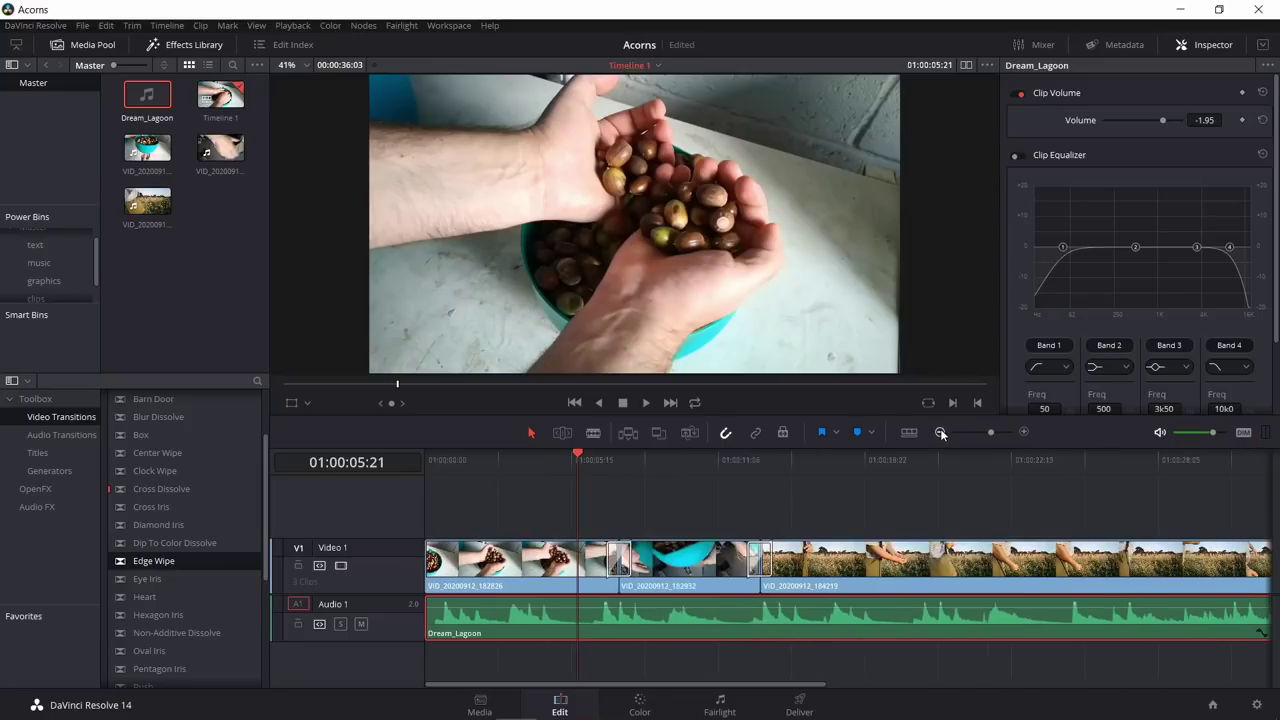
{"action": "left_click", "coordinate": [939, 432]}
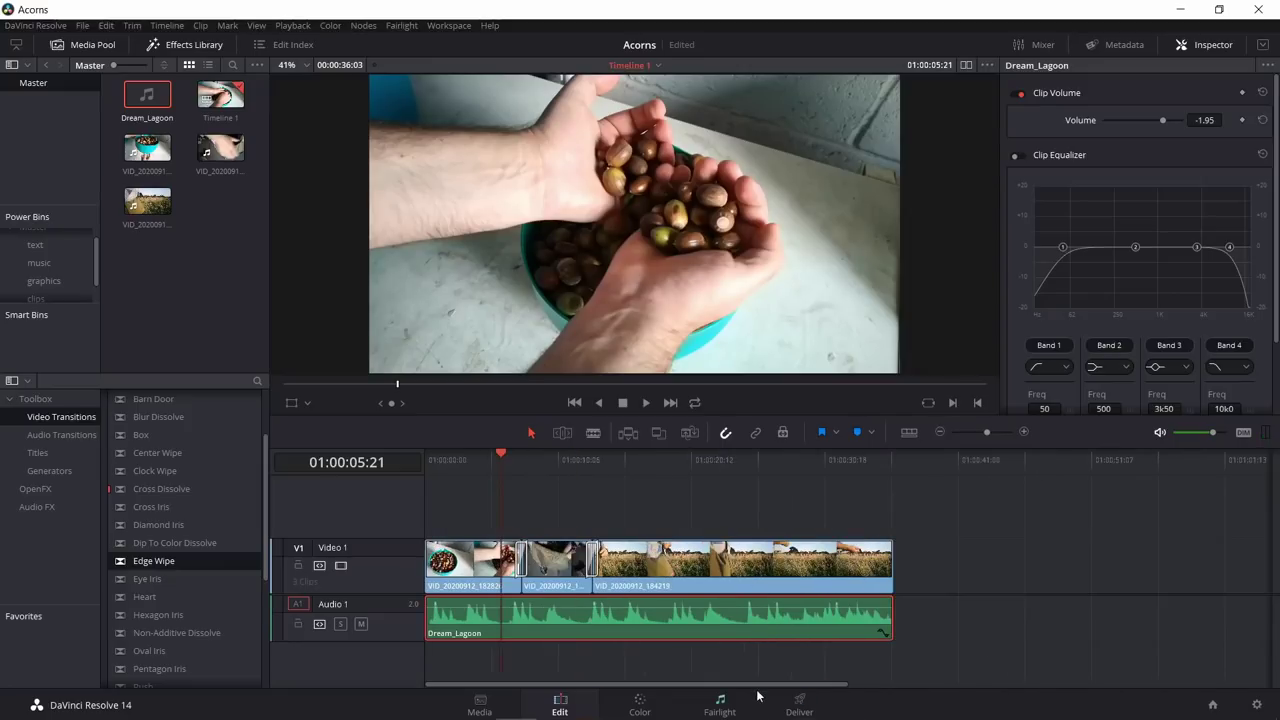
Step: Add a Cross Dissolve fade-out to the end of the last V1 clip and preview it
{"action": "left_click", "coordinate": [879, 457]}
{"action": "left_click_drag", "start_coordinate": [868, 454], "coordinate": [873, 456]}
{"action": "left_click", "coordinate": [875, 560]}
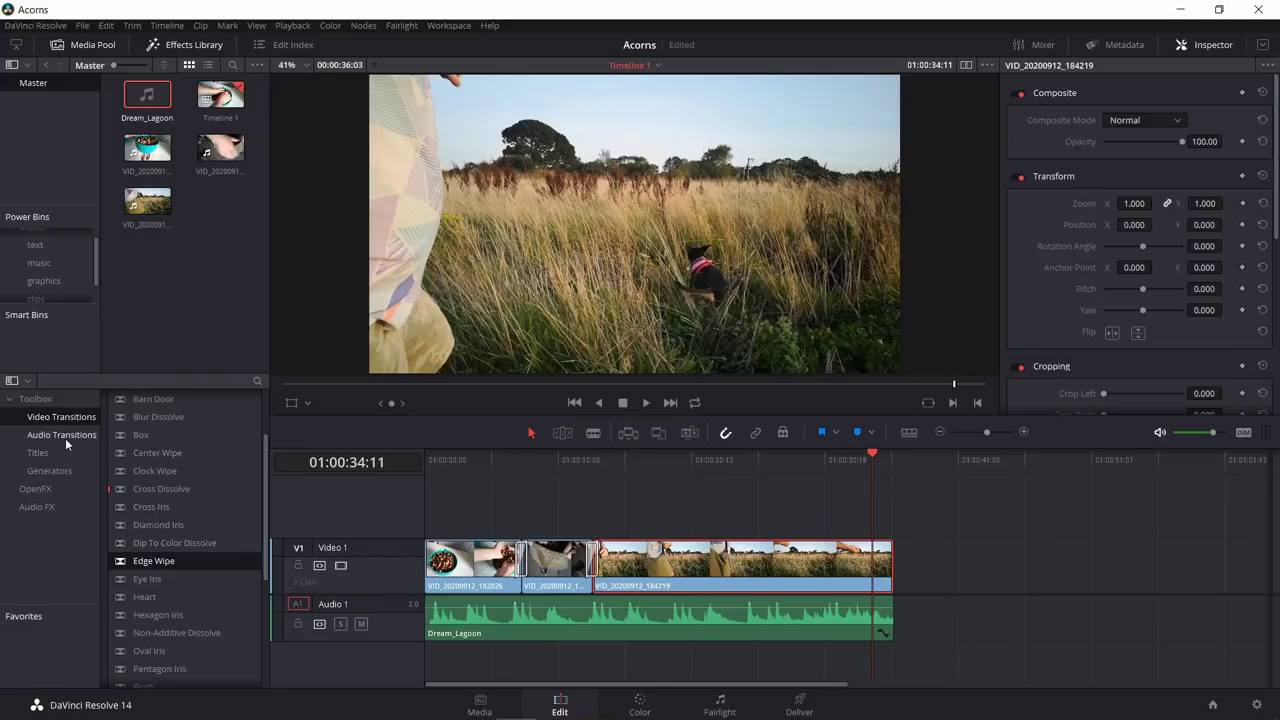
{"action": "scroll", "coordinate": [182, 560], "scroll_direction": "up", "scroll_amount": 2}
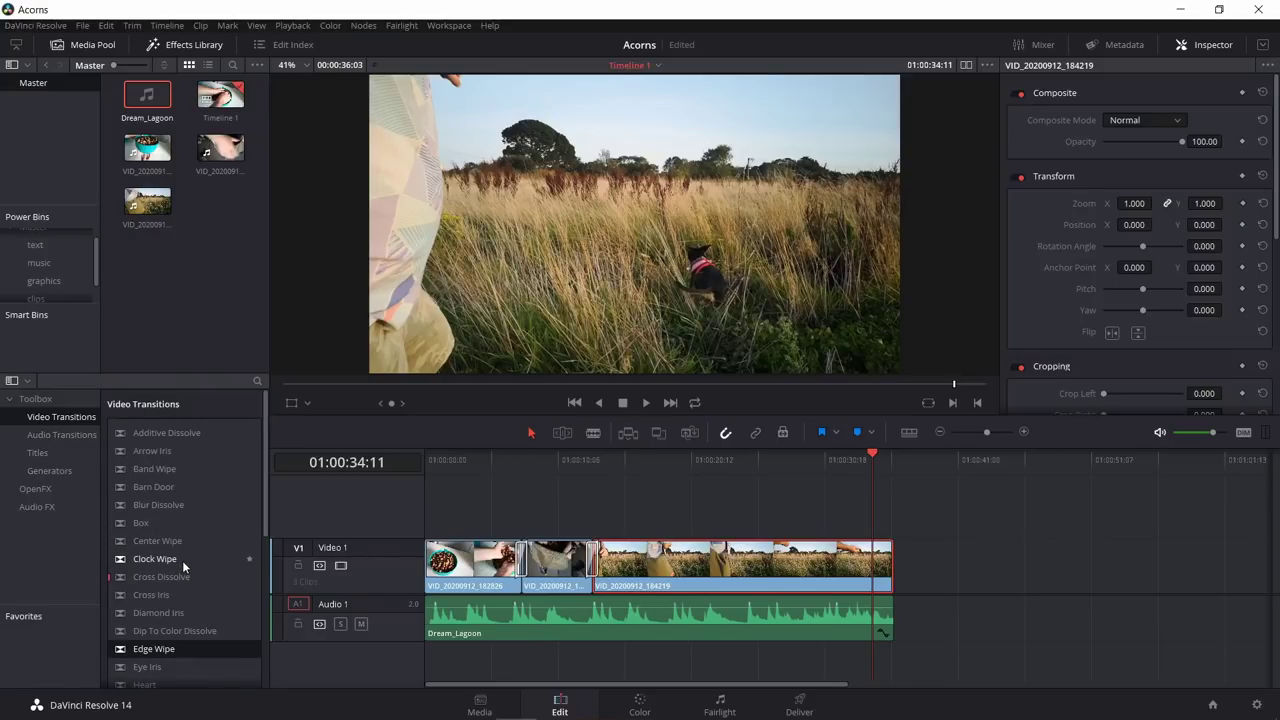
{"action": "mouse_move", "coordinate": [168, 579]}
{"action": "left_mouse_down"}
{"action": "mouse_move", "coordinate": [755, 605]}
{"action": "mouse_move", "coordinate": [884, 577]}
{"action": "left_mouse_up"}
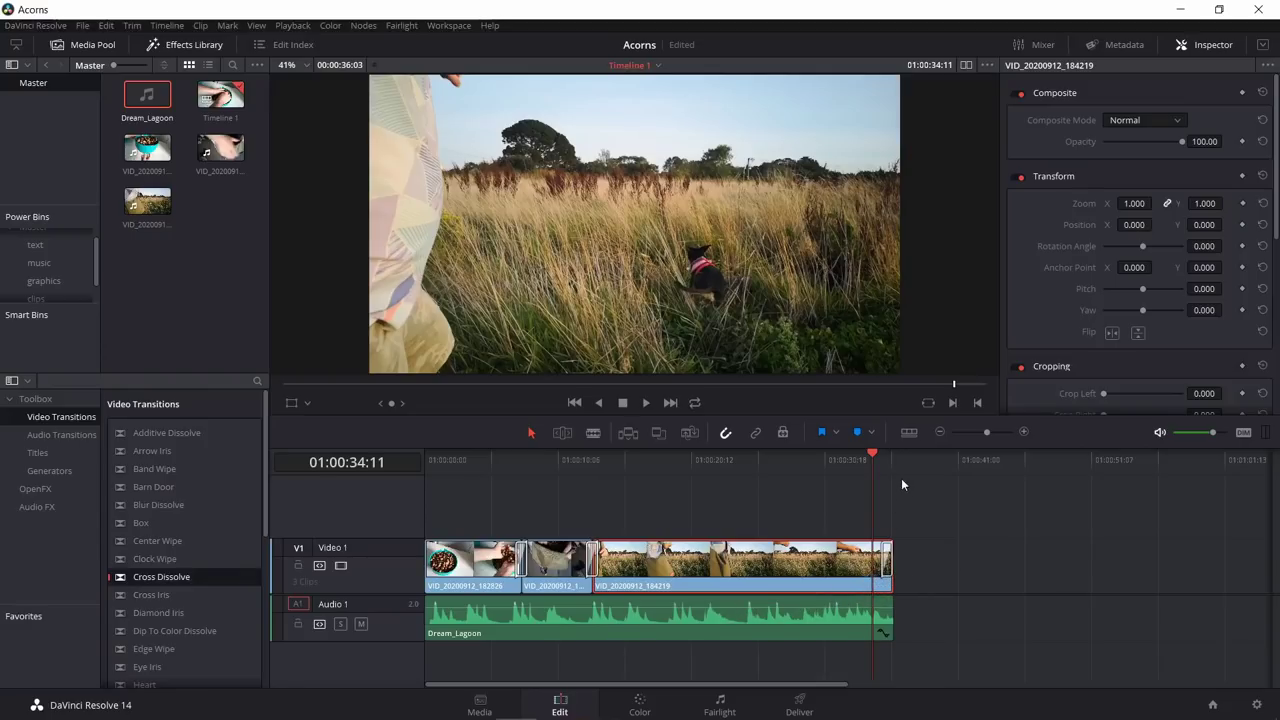
{"action": "left_click", "coordinate": [884, 457]}
{"action": "key", "text": "space"}
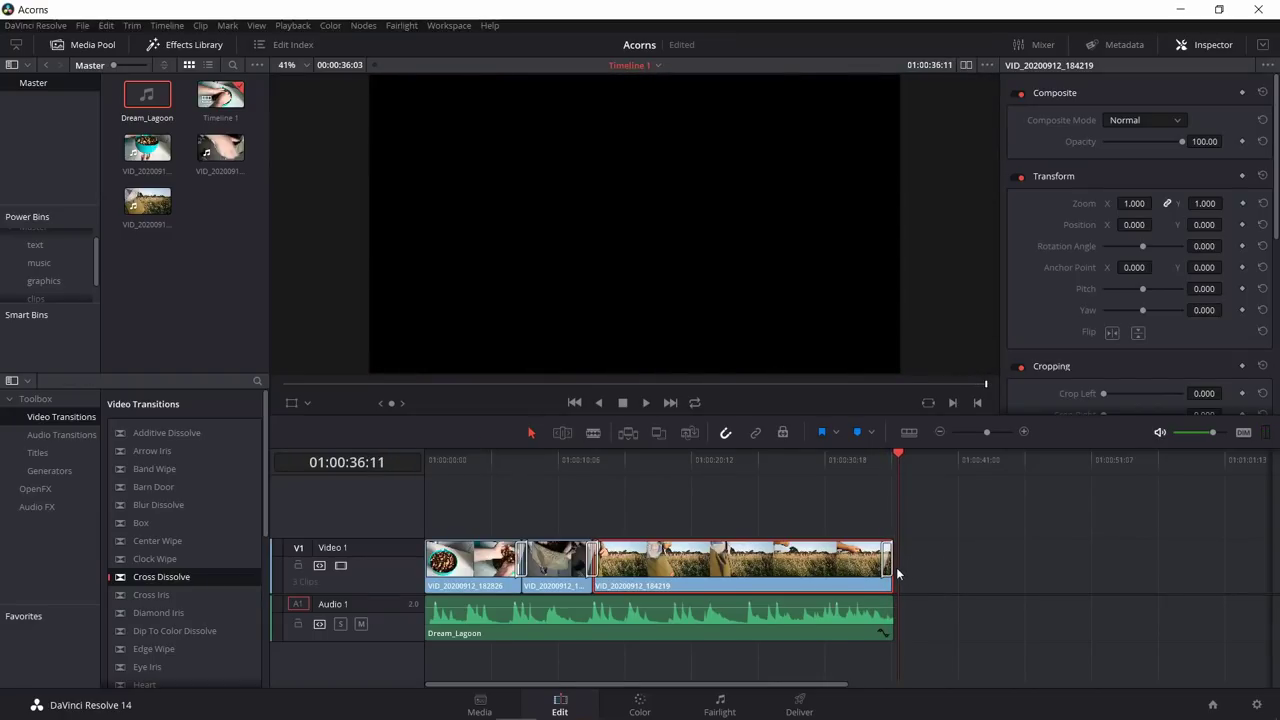
{"action": "left_click", "coordinate": [881, 464]}
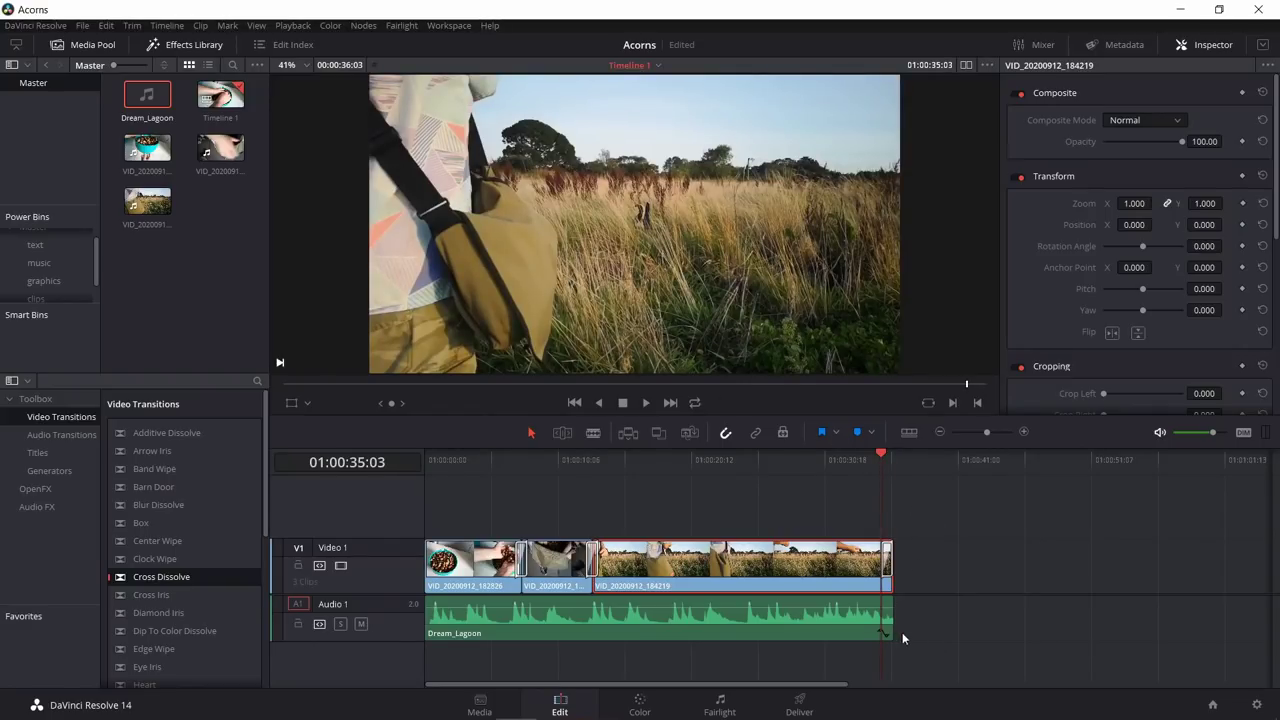
{"action": "left_click", "coordinate": [55, 436]}
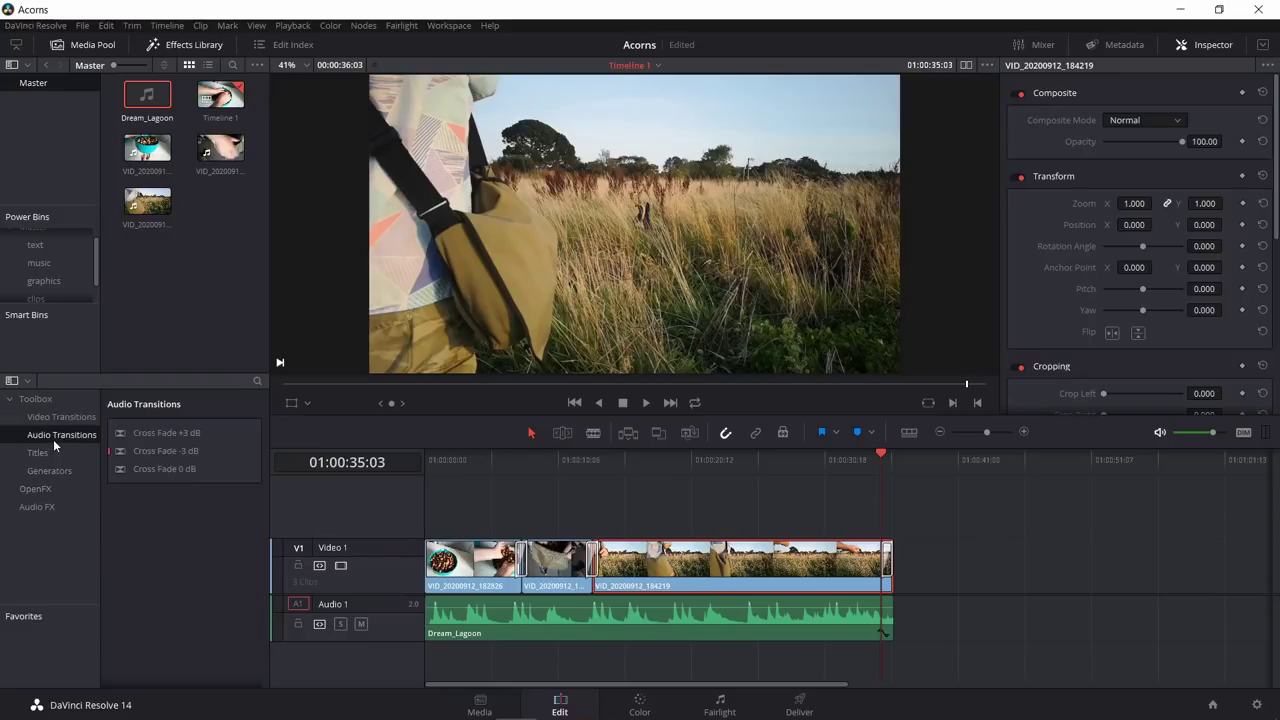
Step: End Dream_Lagoon with a Cross Fade 0 dB, kept at 1.0 s after trying 2.5 s
{"action": "left_click_drag", "start_coordinate": [160, 473], "coordinate": [884, 618]}
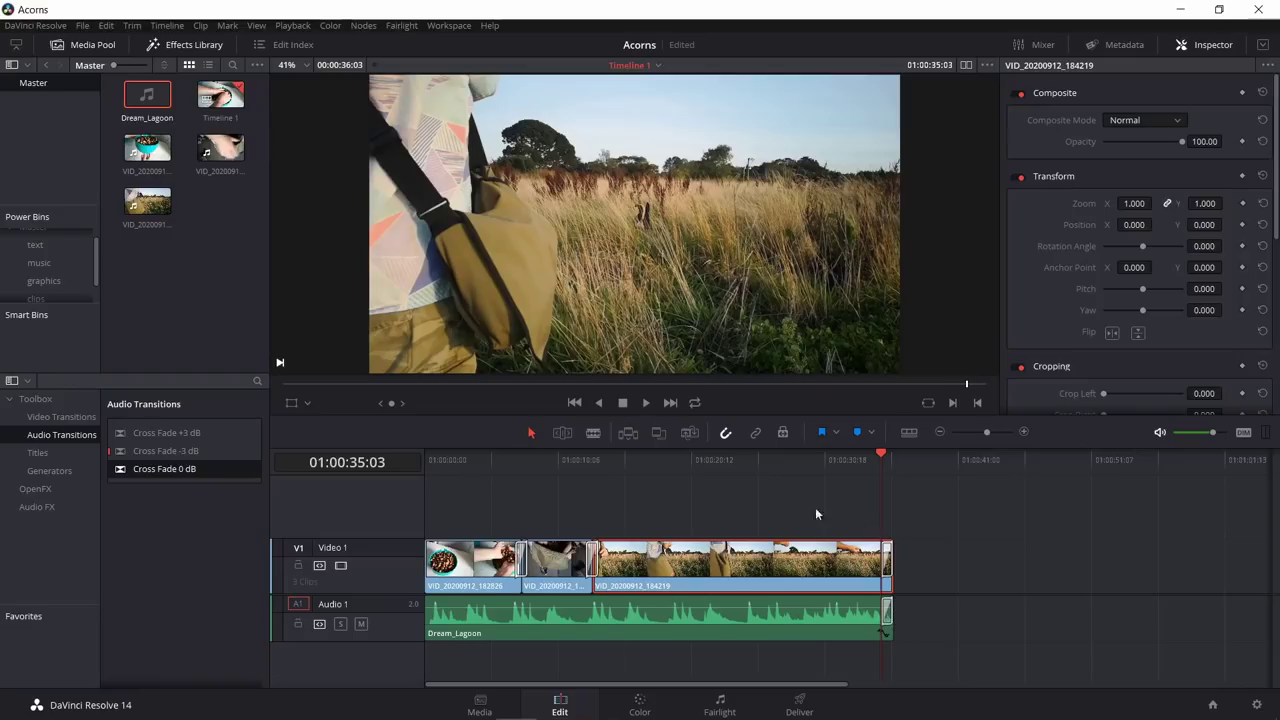
{"action": "left_click", "coordinate": [646, 402]}
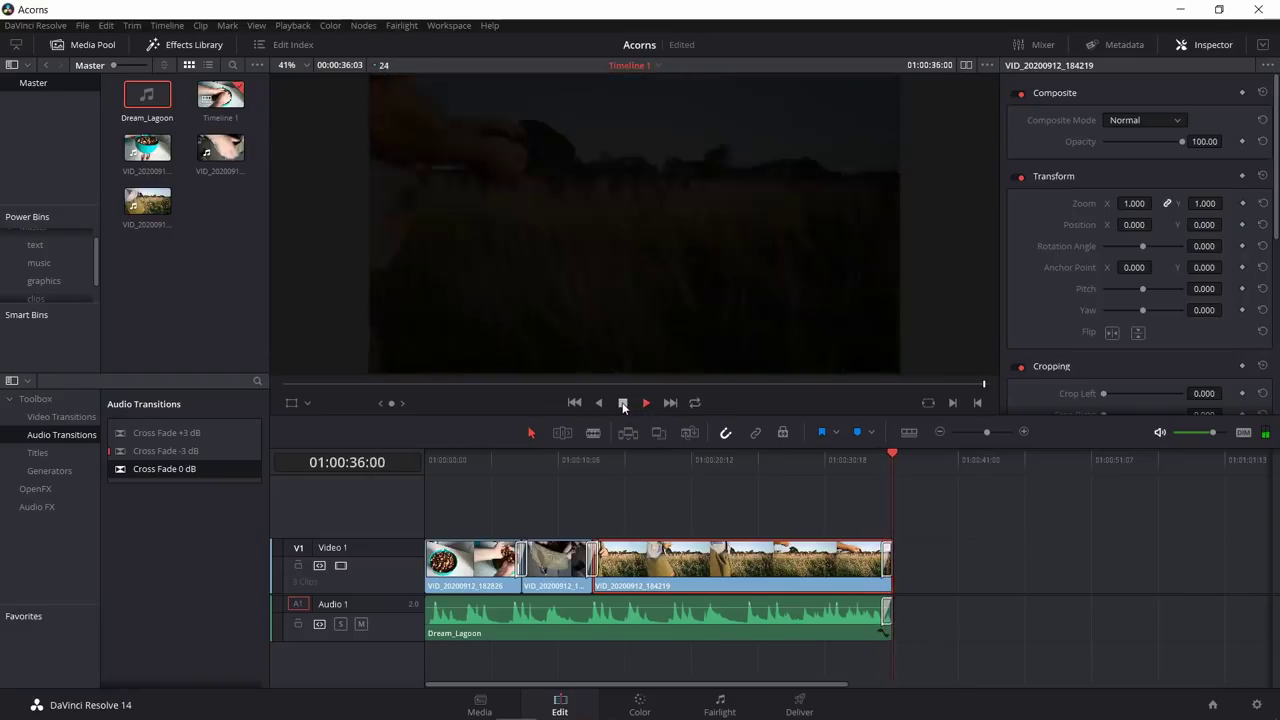
{"action": "left_click", "coordinate": [885, 614]}
{"action": "left_click_drag", "start_coordinate": [803, 613], "coordinate": [862, 613]}
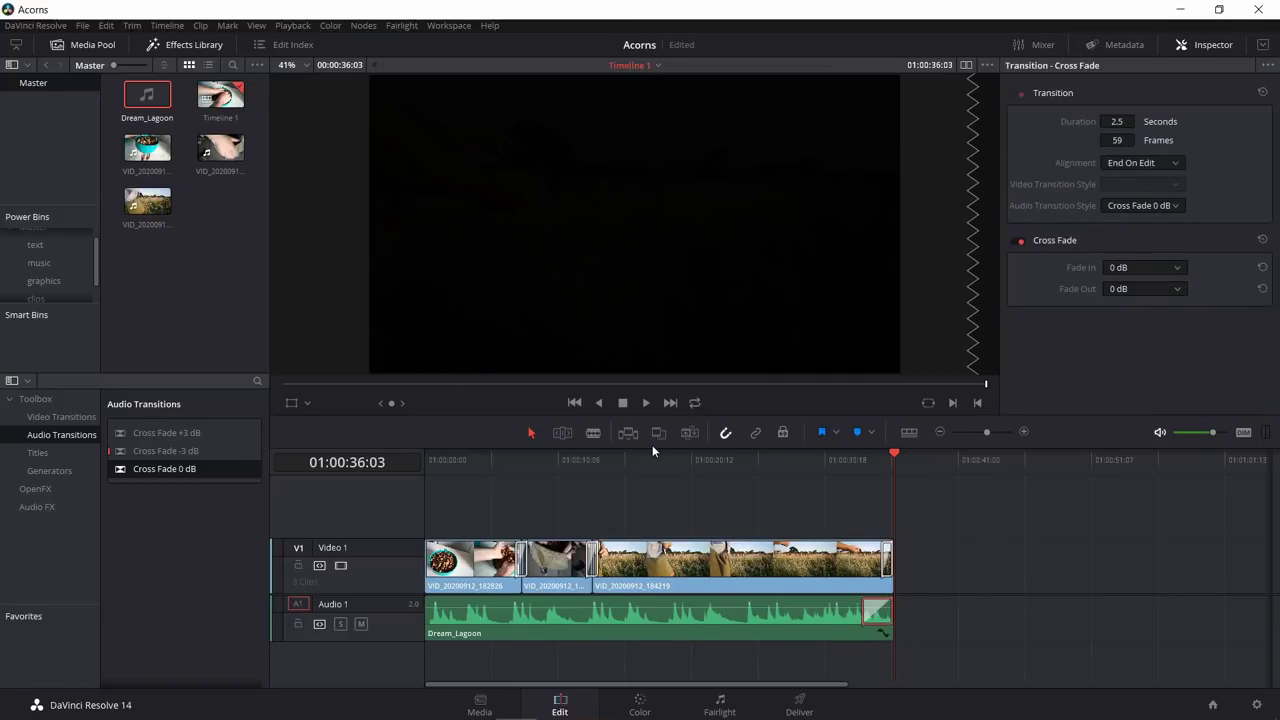
{"action": "key", "text": "ctrl+z"}
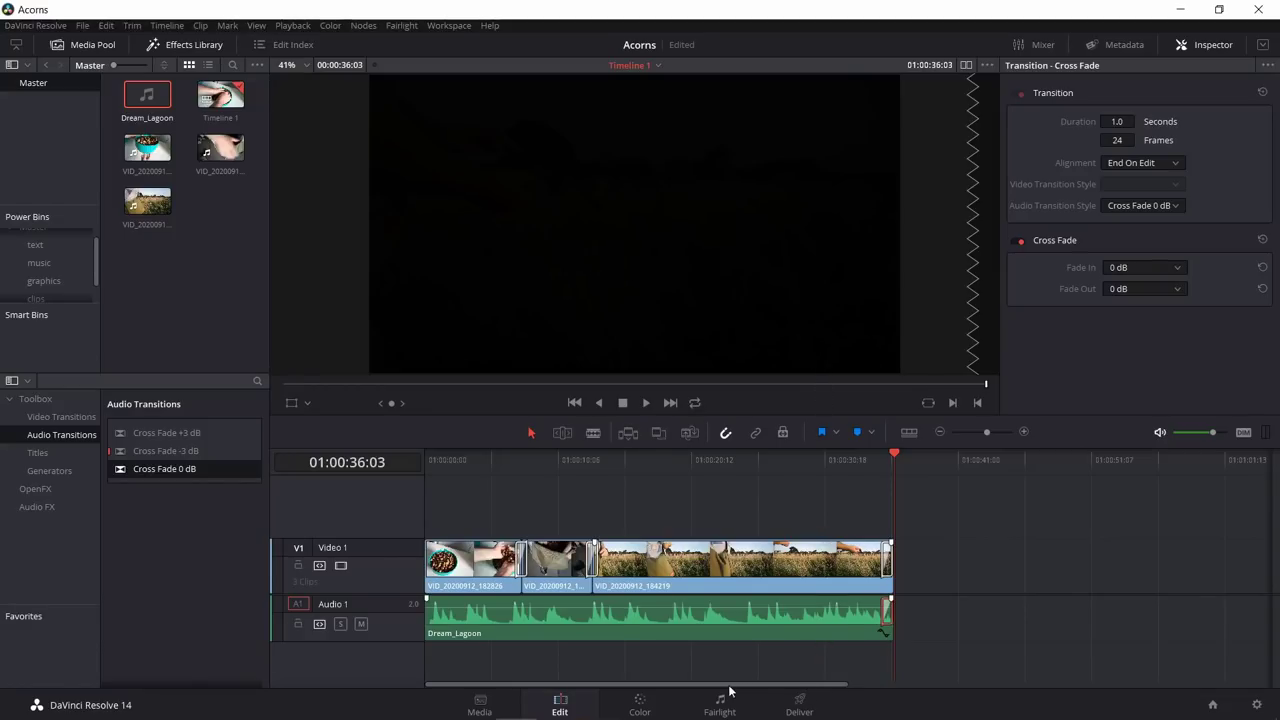
{"action": "mouse_move", "coordinate": [455, 460]}
{"action": "left_mouse_down"}
{"action": "mouse_move", "coordinate": [443, 460]}
{"action": "mouse_move", "coordinate": [469, 460]}
{"action": "mouse_move", "coordinate": [460, 465]}
{"action": "left_mouse_up"}
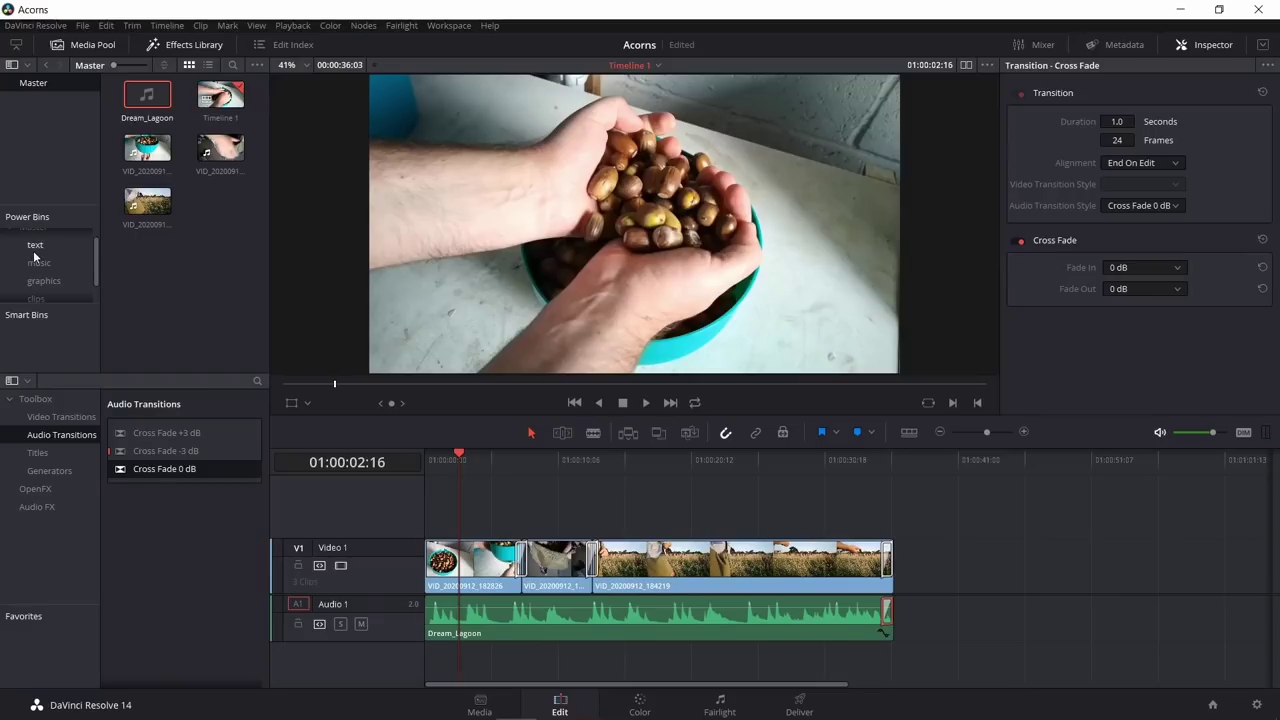
{"action": "left_click", "coordinate": [38, 453]}
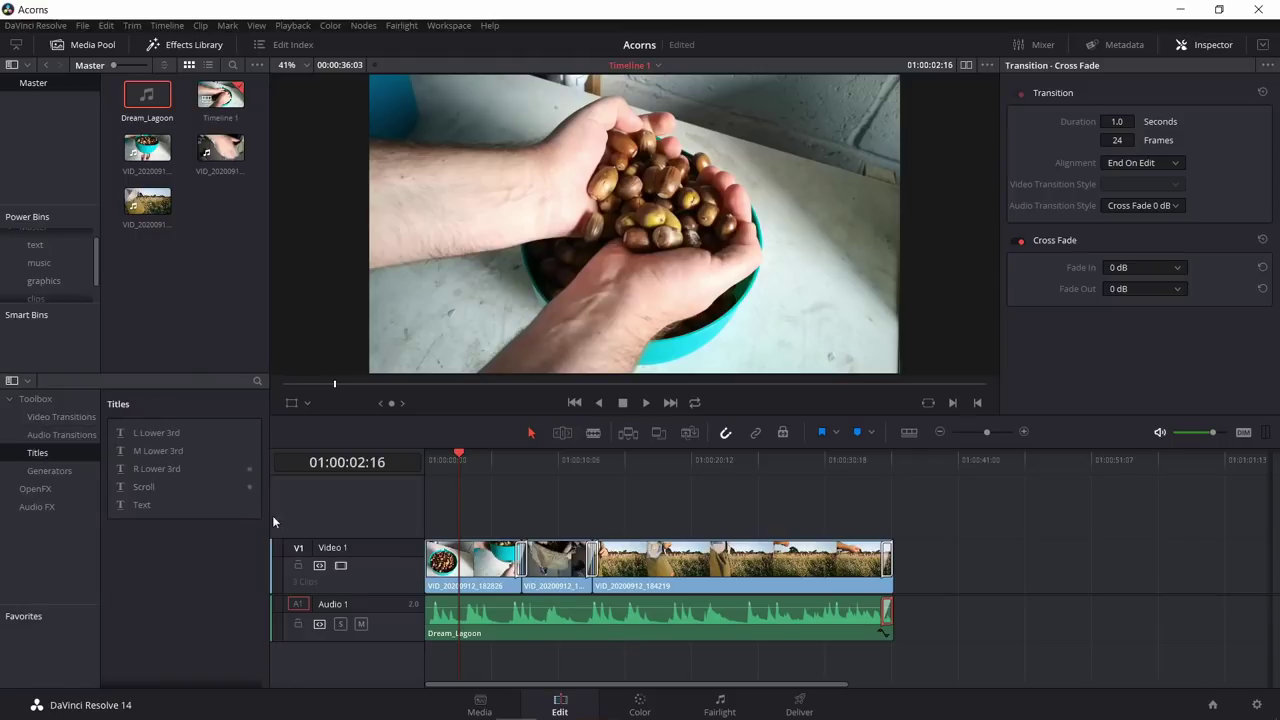
Step: Place a Text title on Video 2 and move it to start at 01:00:00:00
{"action": "left_click", "coordinate": [148, 506]}
{"action": "left_click_drag", "start_coordinate": [145, 506], "coordinate": [452, 527]}
{"action": "left_click", "coordinate": [451, 460]}
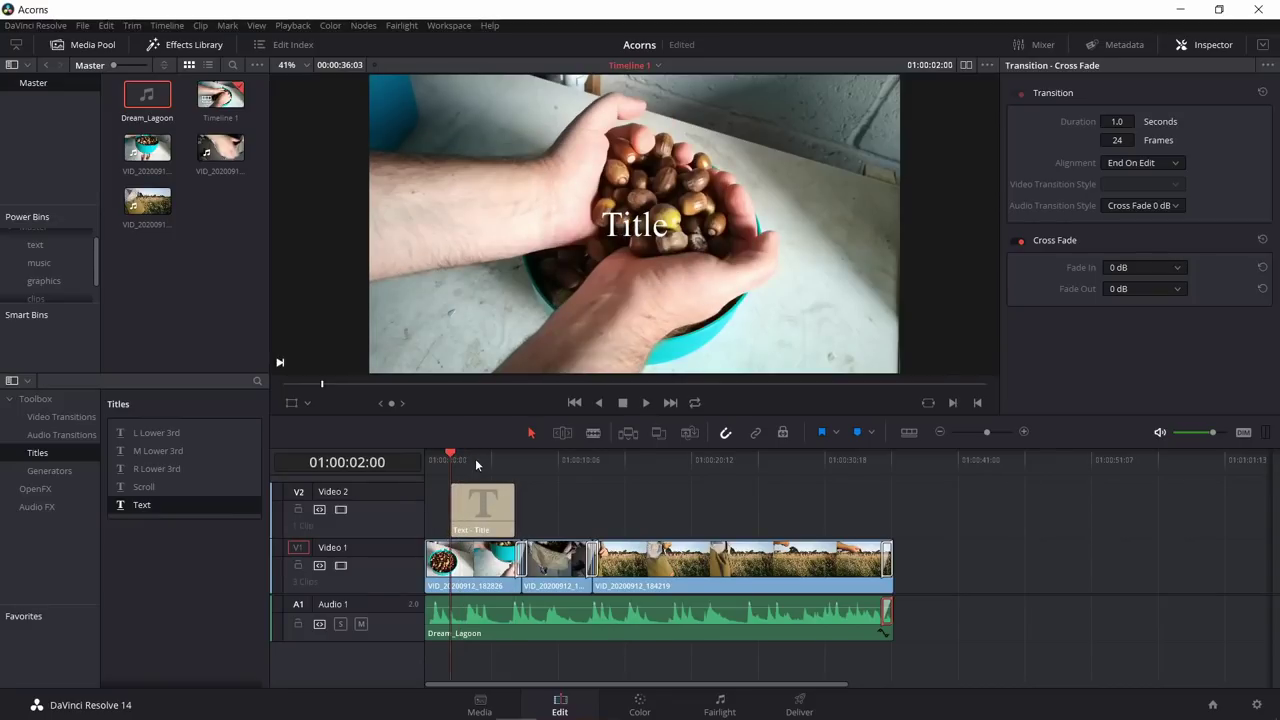
{"action": "key", "text": "Left"}
{"action": "key", "text": "Left"}
{"action": "key", "text": "Left"}
{"action": "key", "text": "Left"}
{"action": "key", "text": "Left"}
{"action": "key", "text": "Left"}
{"action": "key", "text": "Left"}
{"action": "key", "text": "Left"}
{"action": "key", "text": "Left"}
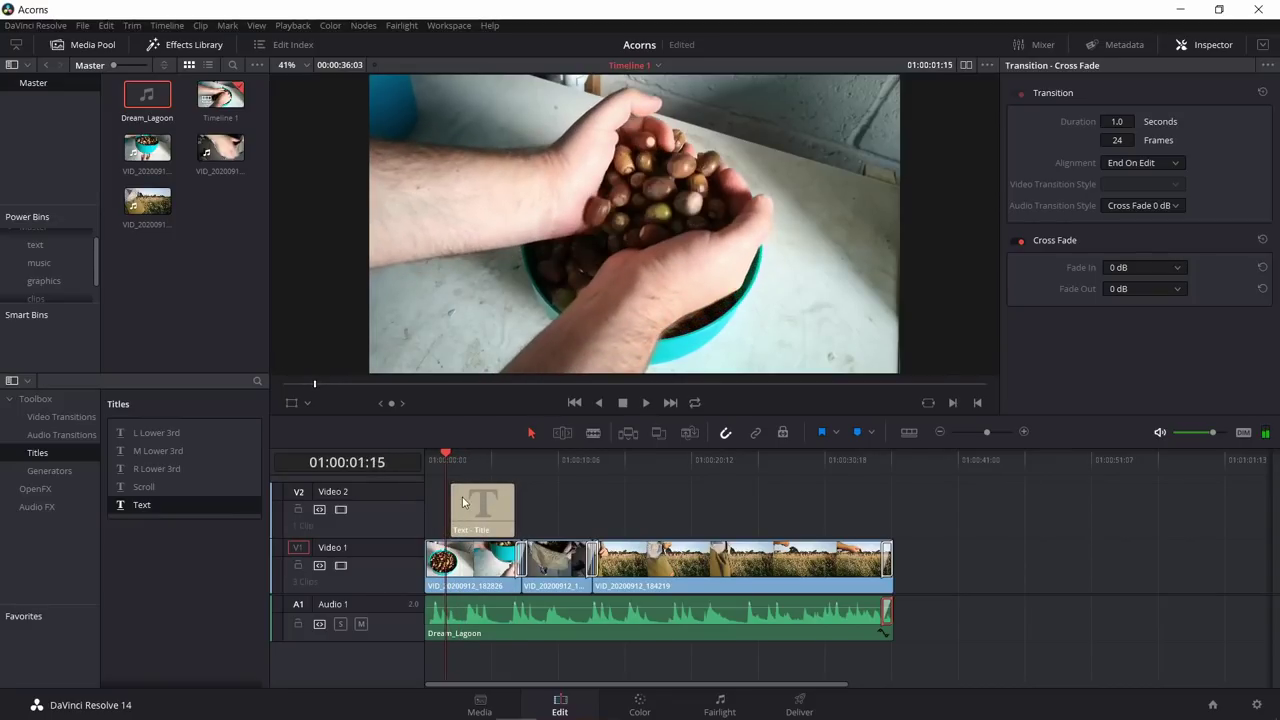
{"action": "left_click_drag", "start_coordinate": [467, 509], "coordinate": [504, 512]}
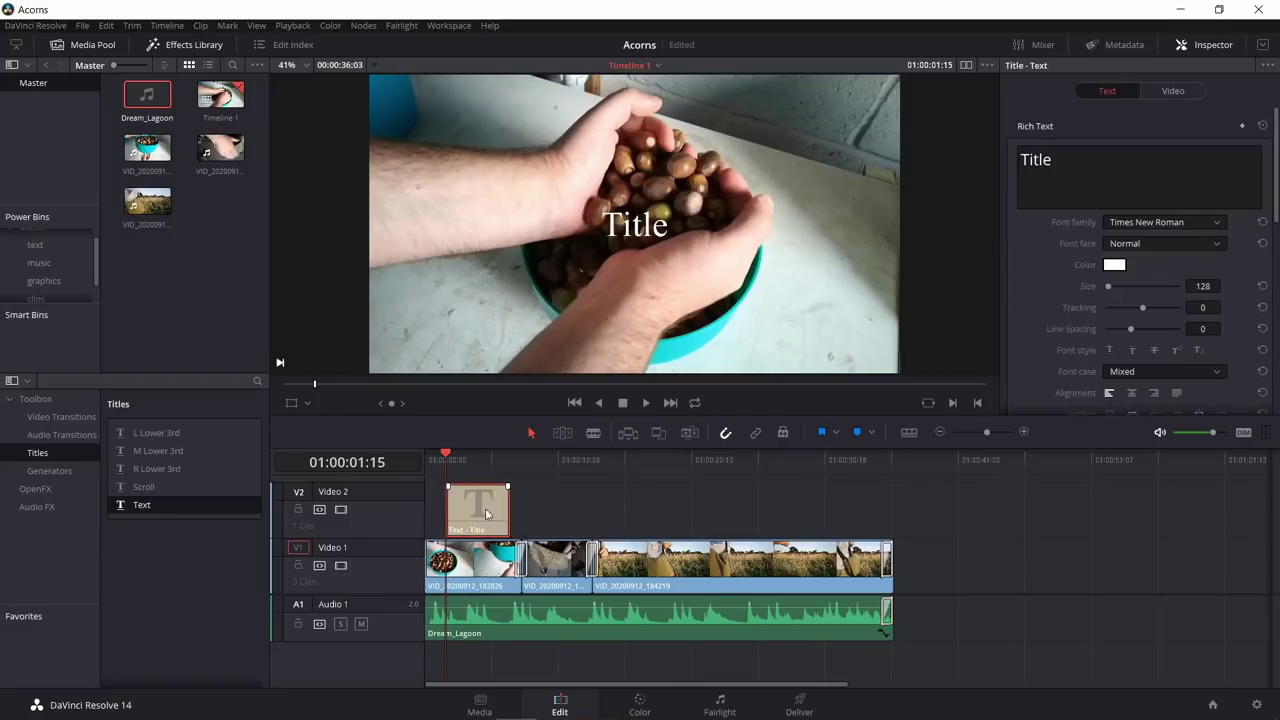
{"action": "left_click", "coordinate": [544, 508]}
Step: Replace the placeholder 'Title' text with '5 Kg acorns from my garden'
{"action": "double_click", "coordinate": [1035, 160]}
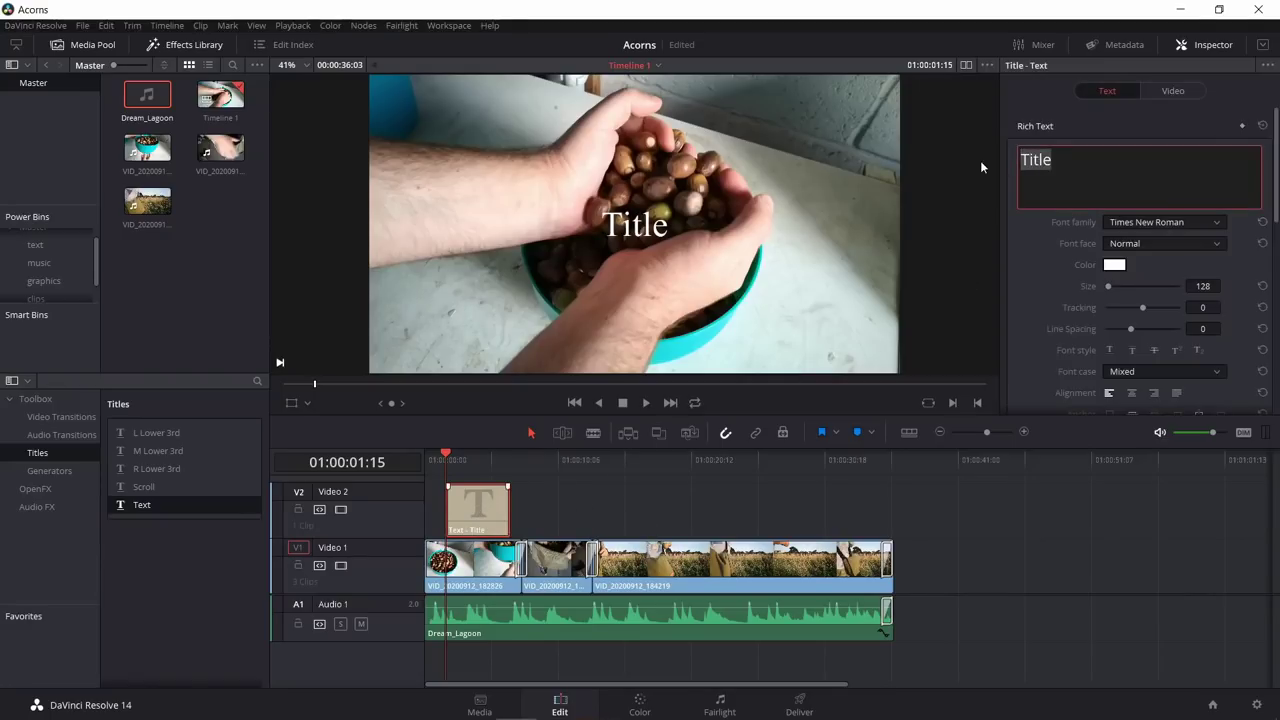
{"action": "type", "text": "5"}
{"action": "key", "text": "BackSpace"}
{"action": "type", "text": "5"}
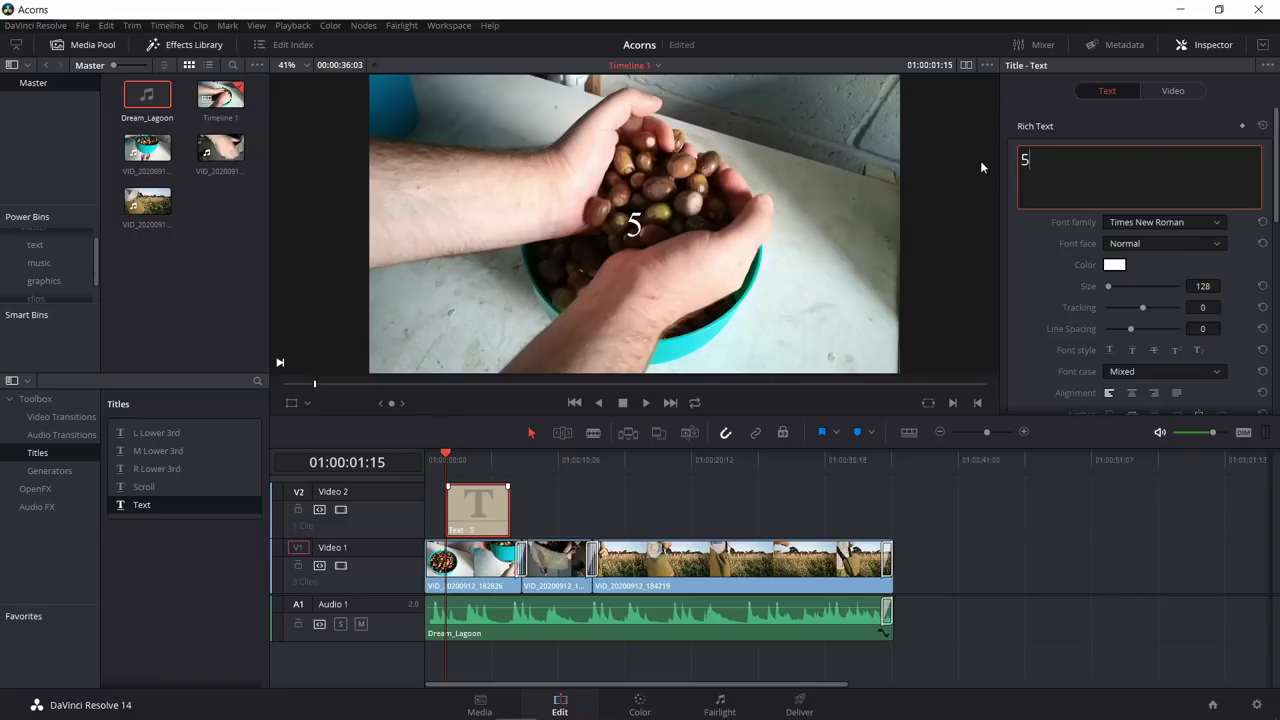
{"action": "type", "text": " Kg aco"}
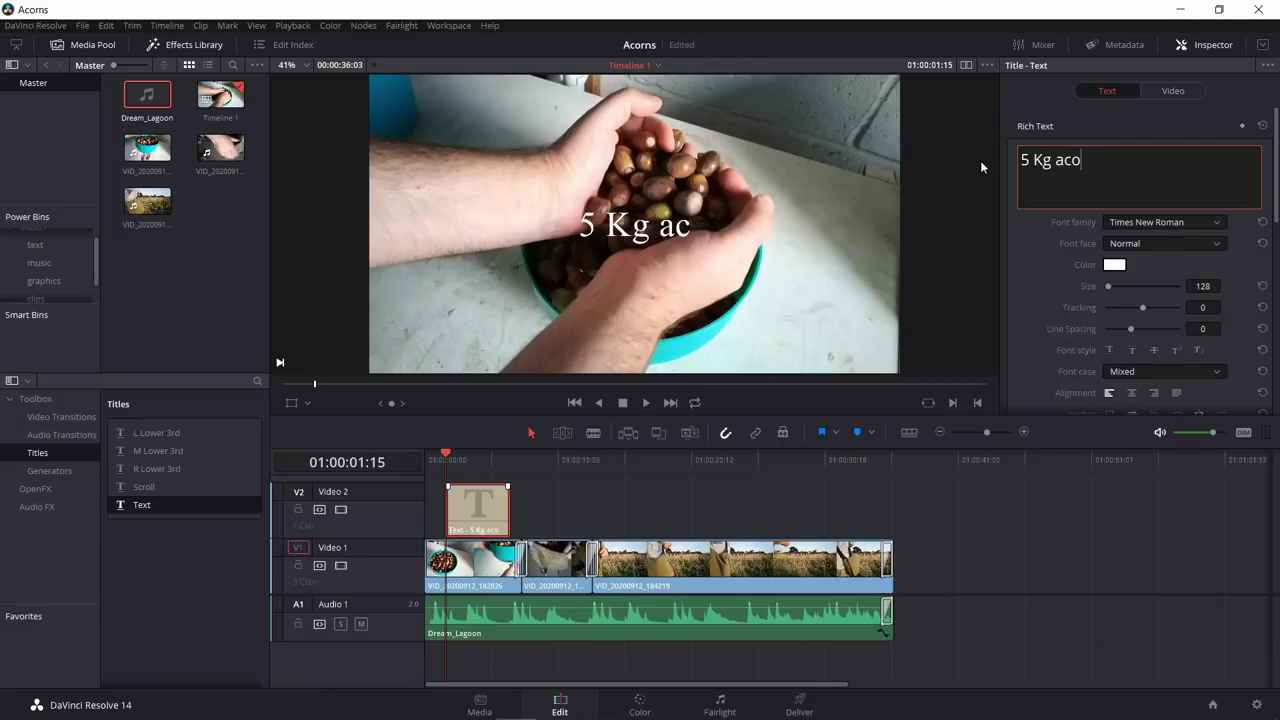
{"action": "type", "text": "rns f"}
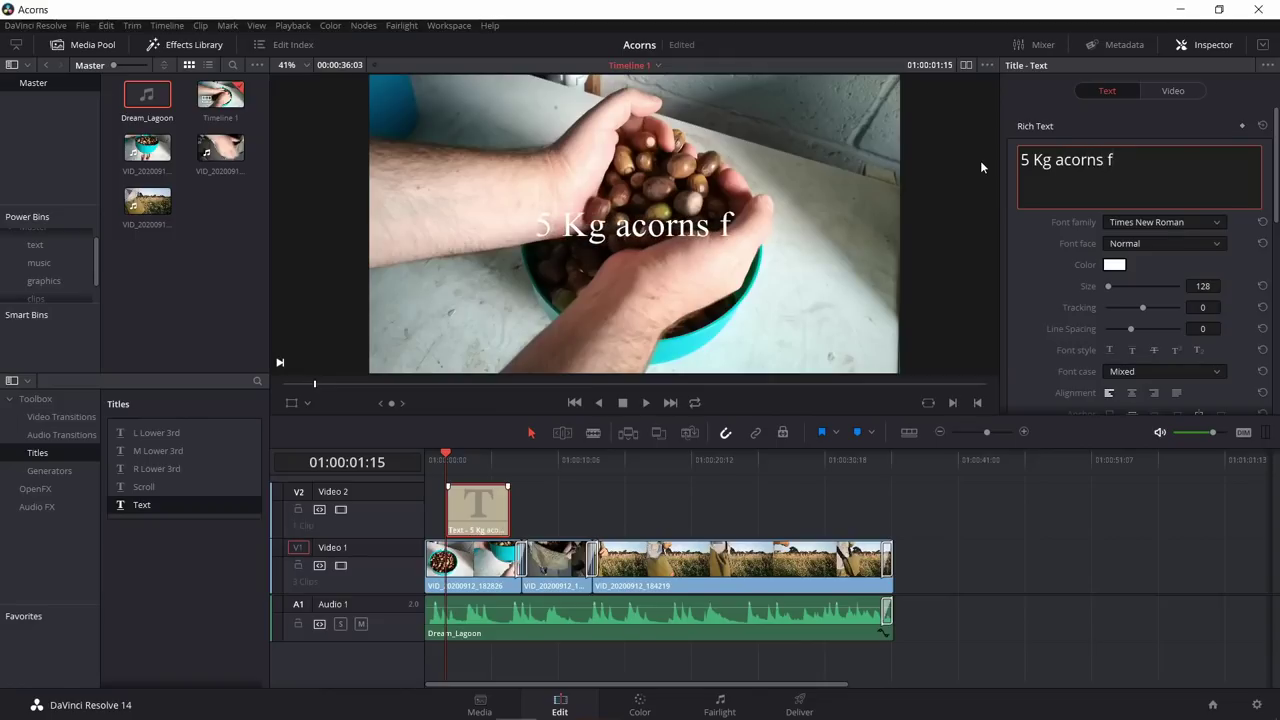
{"action": "type", "text": "rom my garden"}
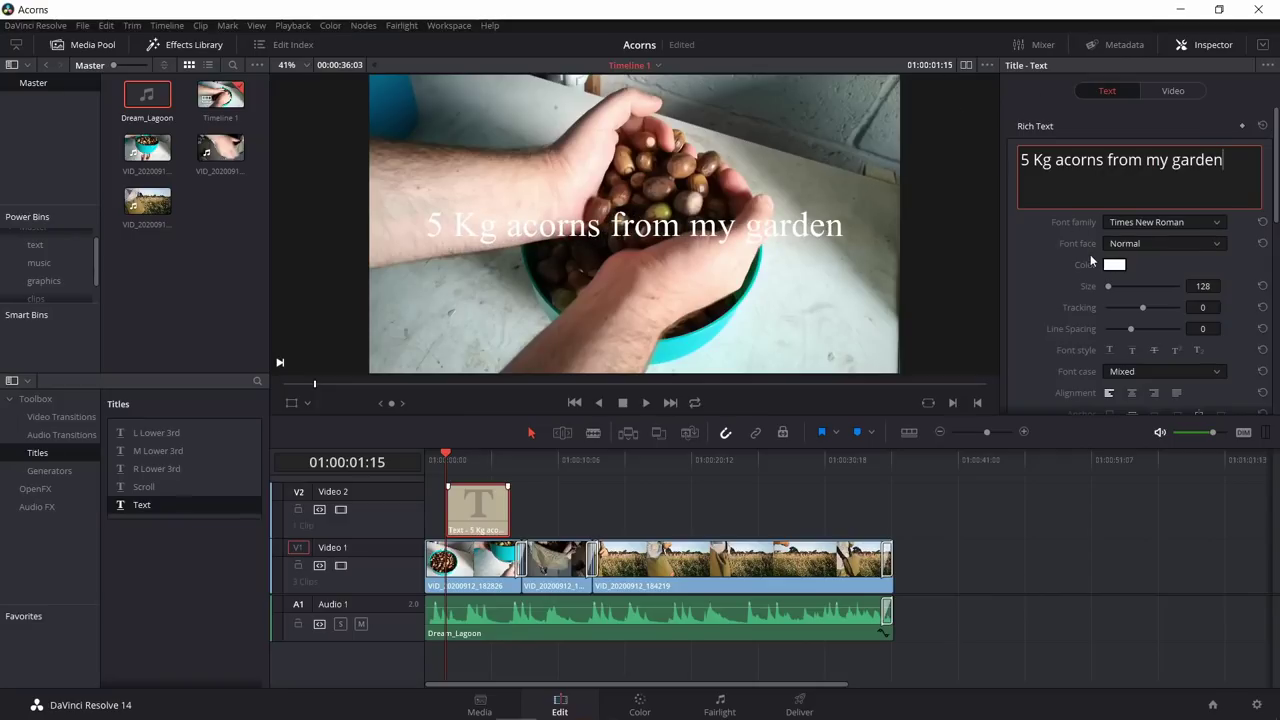
{"action": "scroll", "coordinate": [1090, 254], "scroll_direction": "down", "scroll_amount": 8}
{"action": "scroll", "coordinate": [1119, 268], "scroll_direction": "down", "scroll_amount": 1}
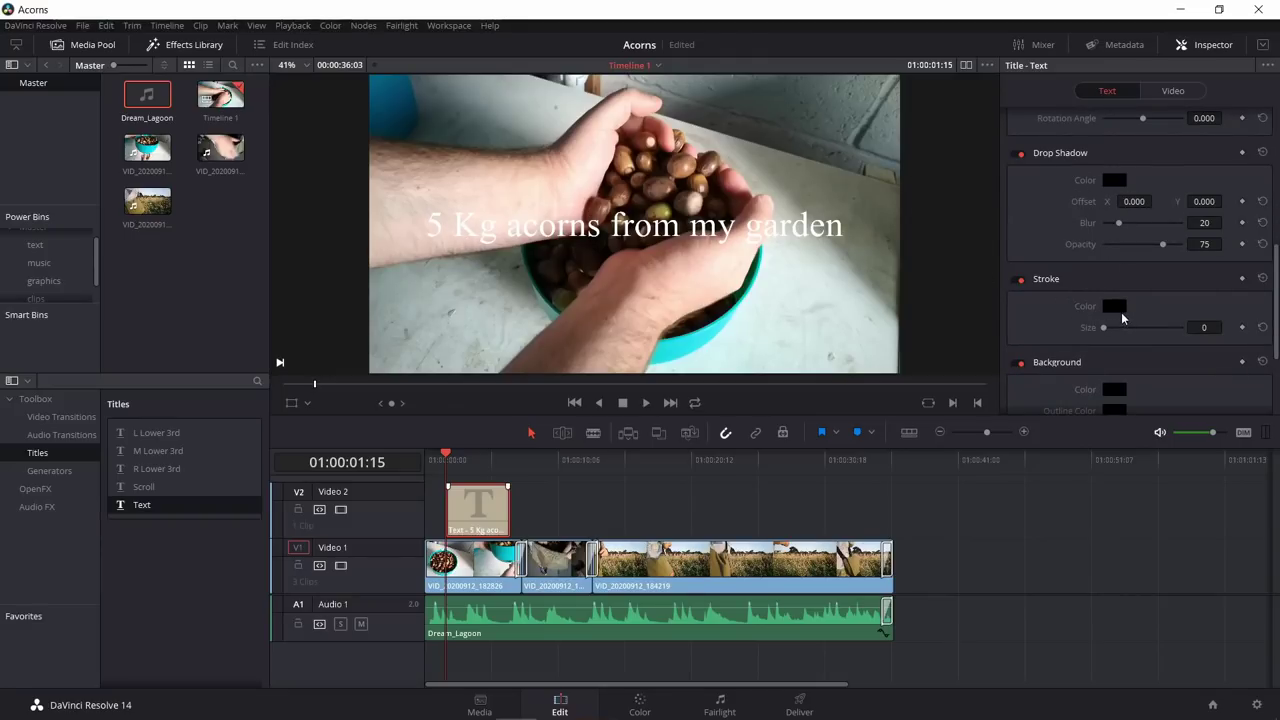
Step: Add a dark rounded background box behind the title text
{"action": "mouse_move", "coordinate": [1105, 332]}
{"action": "left_mouse_down"}
{"action": "mouse_move", "coordinate": [1118, 337]}
{"action": "mouse_move", "coordinate": [1080, 338]}
{"action": "left_mouse_up"}
{"action": "scroll", "coordinate": [1082, 330], "scroll_direction": "down", "scroll_amount": 2}
{"action": "scroll", "coordinate": [1085, 315], "scroll_direction": "down", "scroll_amount": 2}
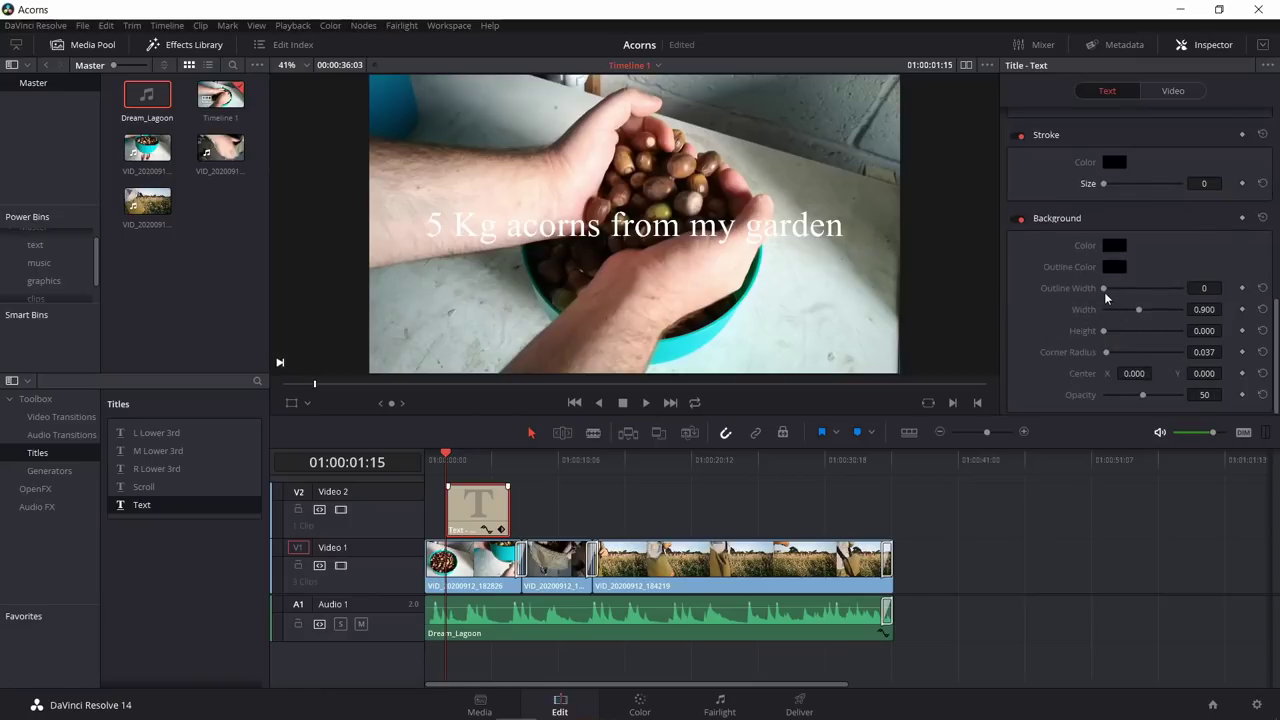
{"action": "left_click", "coordinate": [1105, 289]}
{"action": "left_click_drag", "start_coordinate": [1103, 336], "coordinate": [1136, 314]}
Step: Change the title's font family to HP Simplified
{"action": "scroll", "coordinate": [1111, 247], "scroll_direction": "up", "scroll_amount": 10}
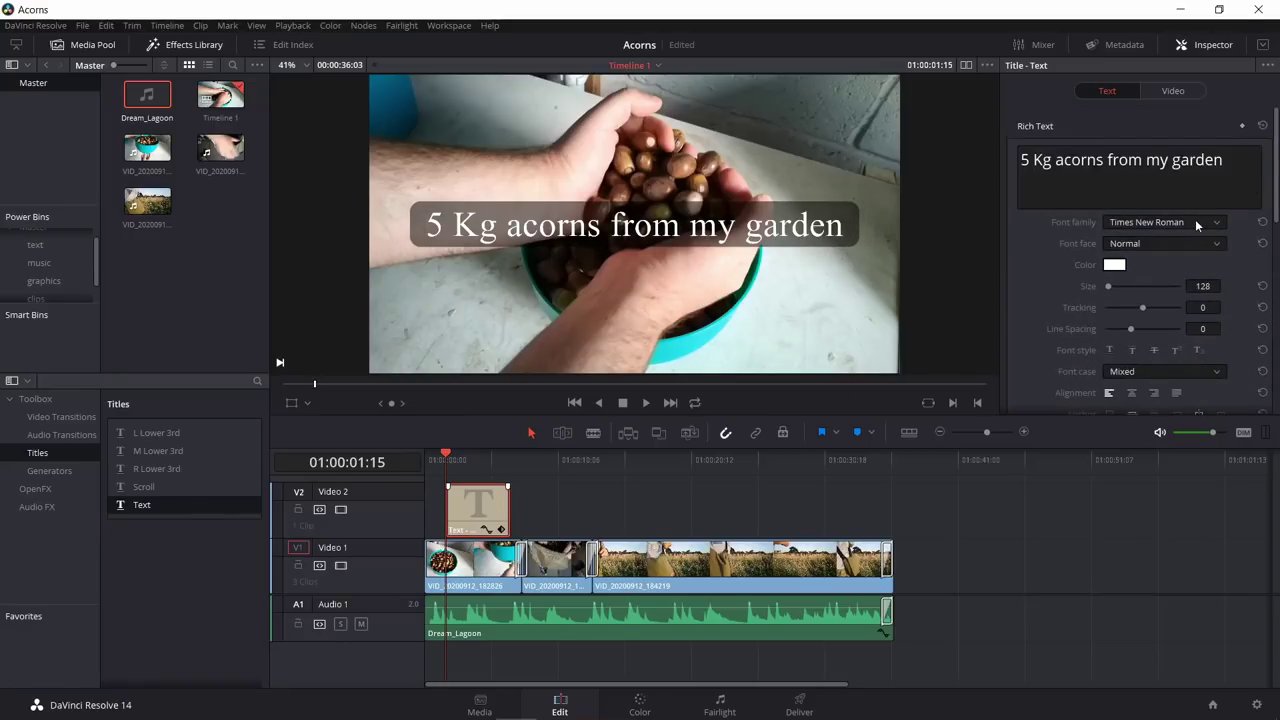
{"action": "left_click", "coordinate": [1195, 221]}
{"action": "scroll", "coordinate": [1195, 219], "scroll_direction": "up", "scroll_amount": 15}
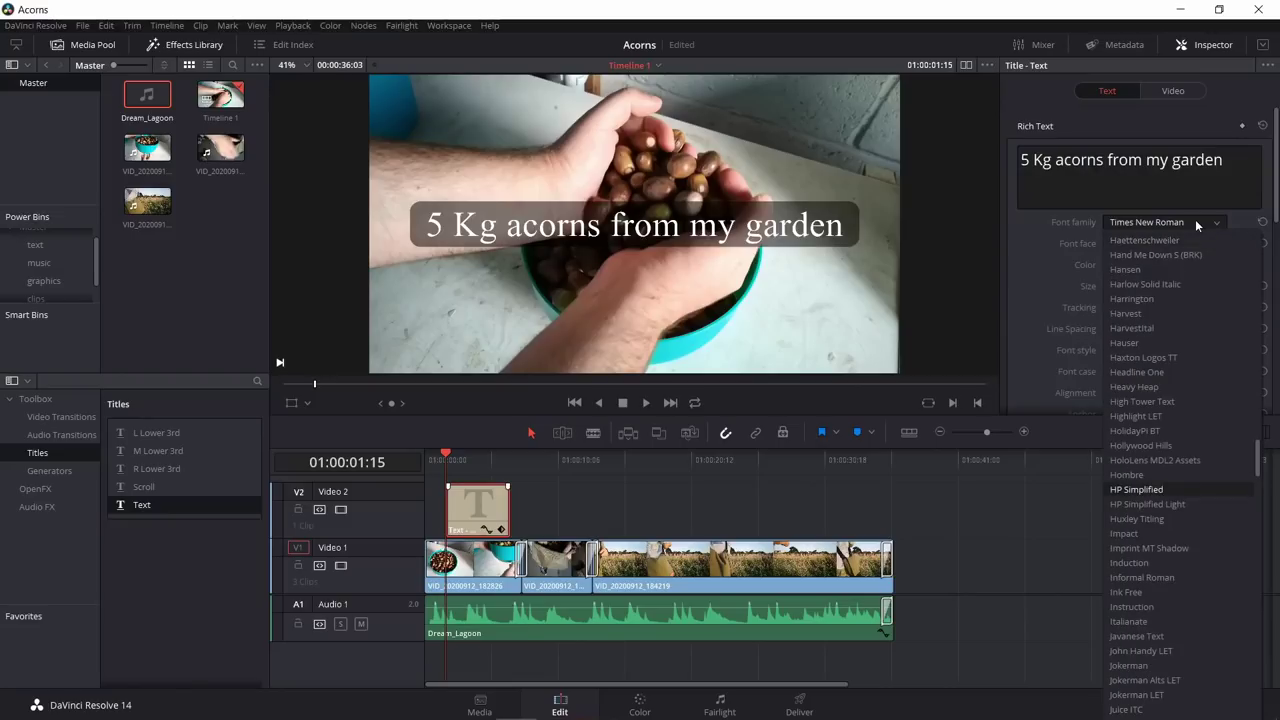
{"action": "left_click", "coordinate": [1150, 489]}
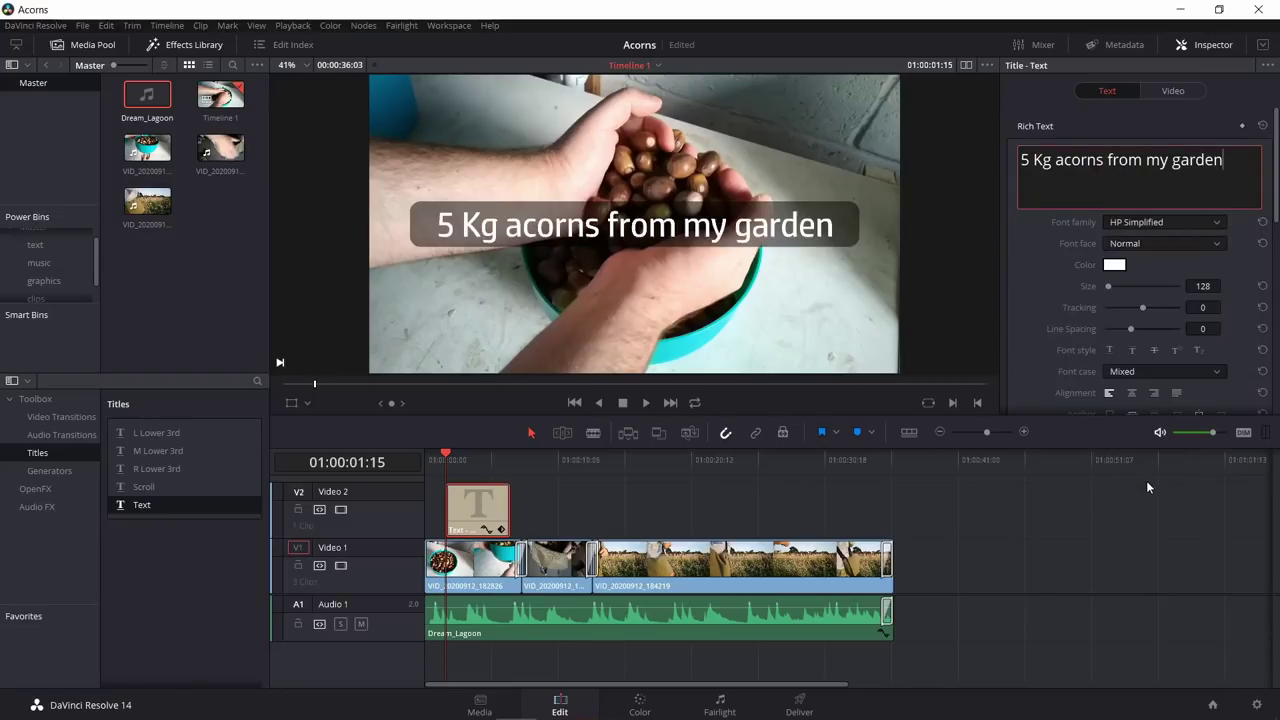
{"action": "scroll", "coordinate": [1183, 358], "scroll_direction": "down", "scroll_amount": 3}
{"action": "scroll", "coordinate": [1183, 358], "scroll_direction": "down", "scroll_amount": 5}
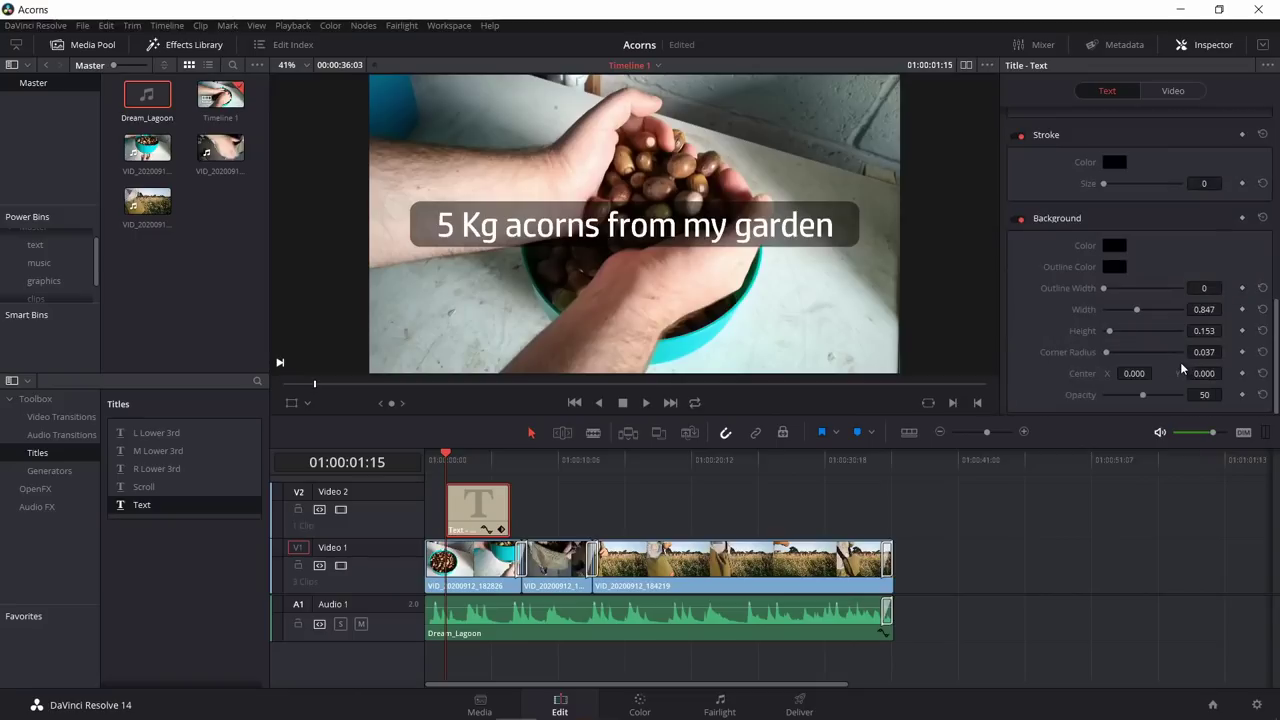
Step: Narrow the background box and raise the title's Position Y to about 972
{"action": "left_click_drag", "start_coordinate": [1182, 313], "coordinate": [1150, 313]}
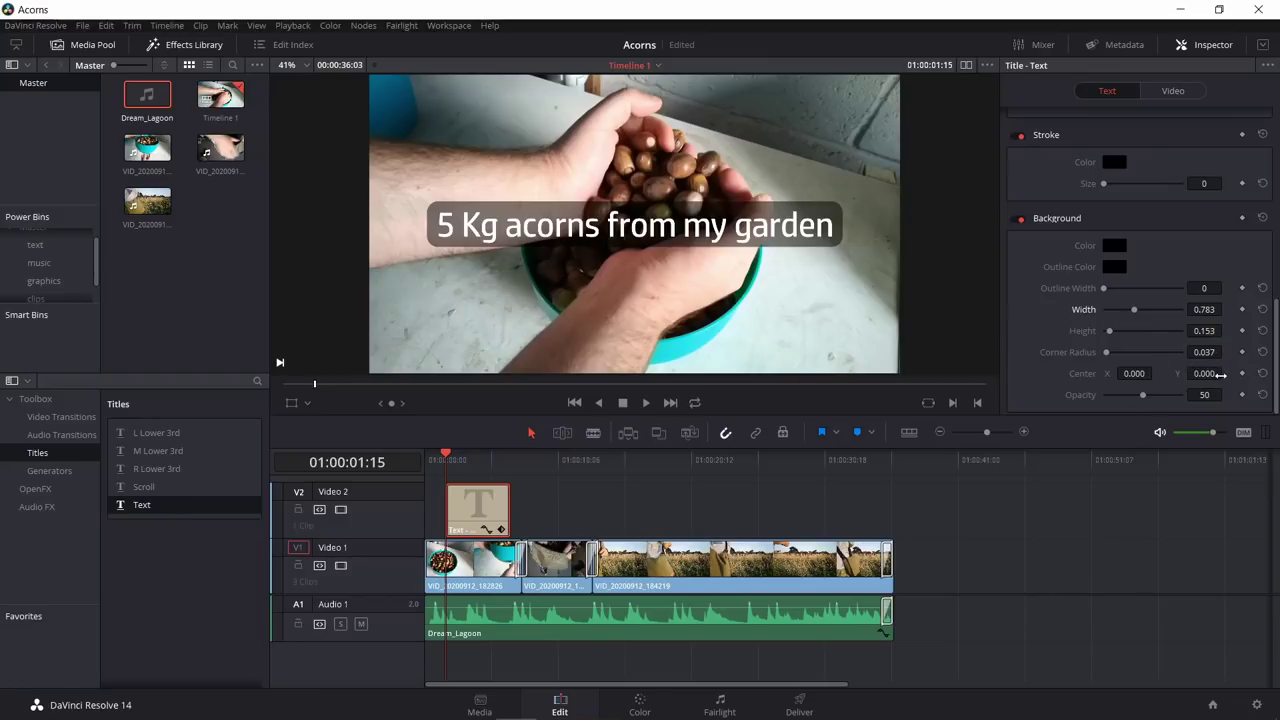
{"action": "scroll", "coordinate": [1212, 364], "scroll_direction": "up", "scroll_amount": 10}
{"action": "scroll", "coordinate": [1217, 351], "scroll_direction": "down", "scroll_amount": 2}
{"action": "left_click_drag", "start_coordinate": [1202, 315], "coordinate": [1228, 315]}
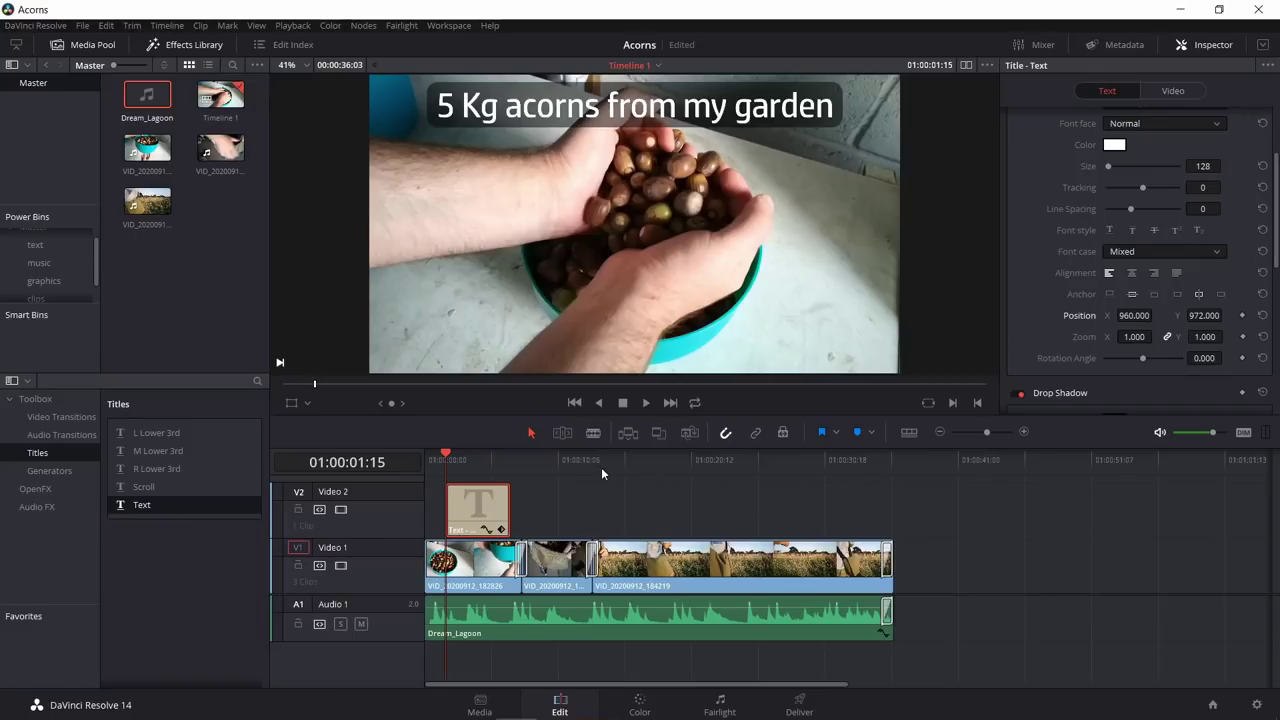
{"action": "left_click_drag", "start_coordinate": [606, 464], "coordinate": [844, 475]}
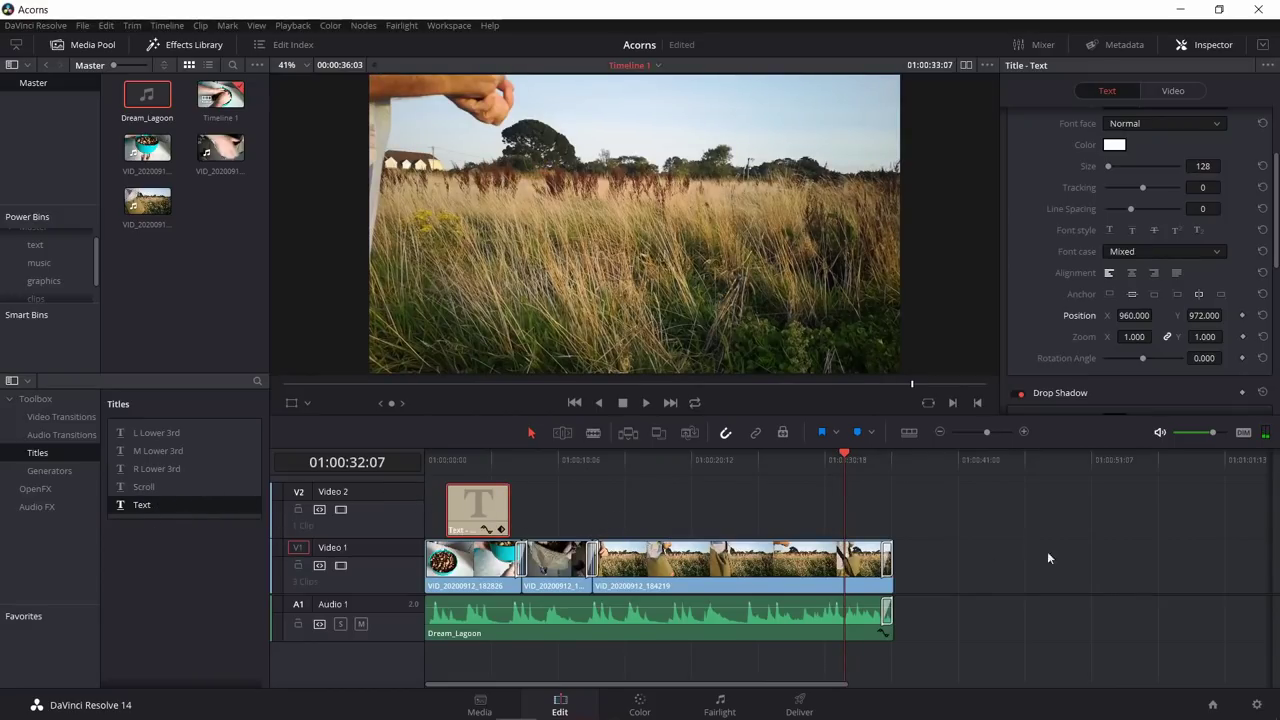
Step: Paste a copy of the opening title near the end of Video 2
{"action": "left_click_drag", "start_coordinate": [440, 518], "coordinate": [445, 518]}
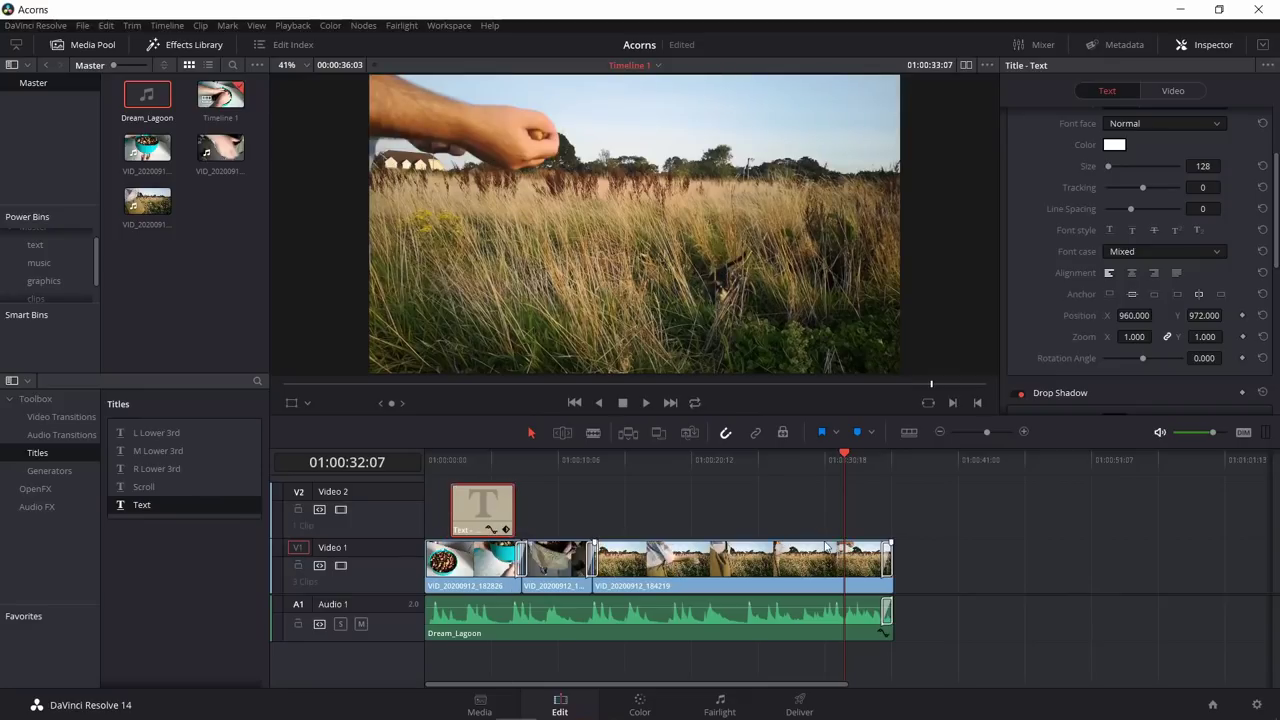
{"action": "key", "text": "ctrl+z"}
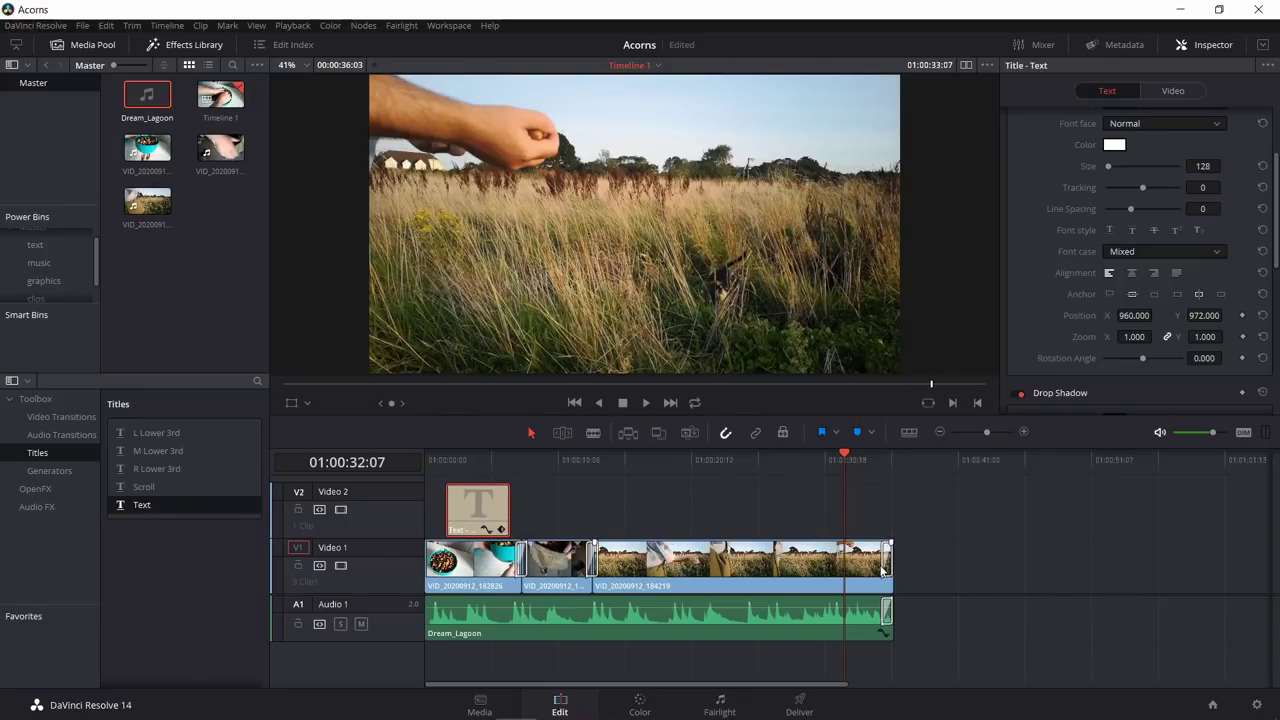
{"action": "key", "text": "ctrl+v"}
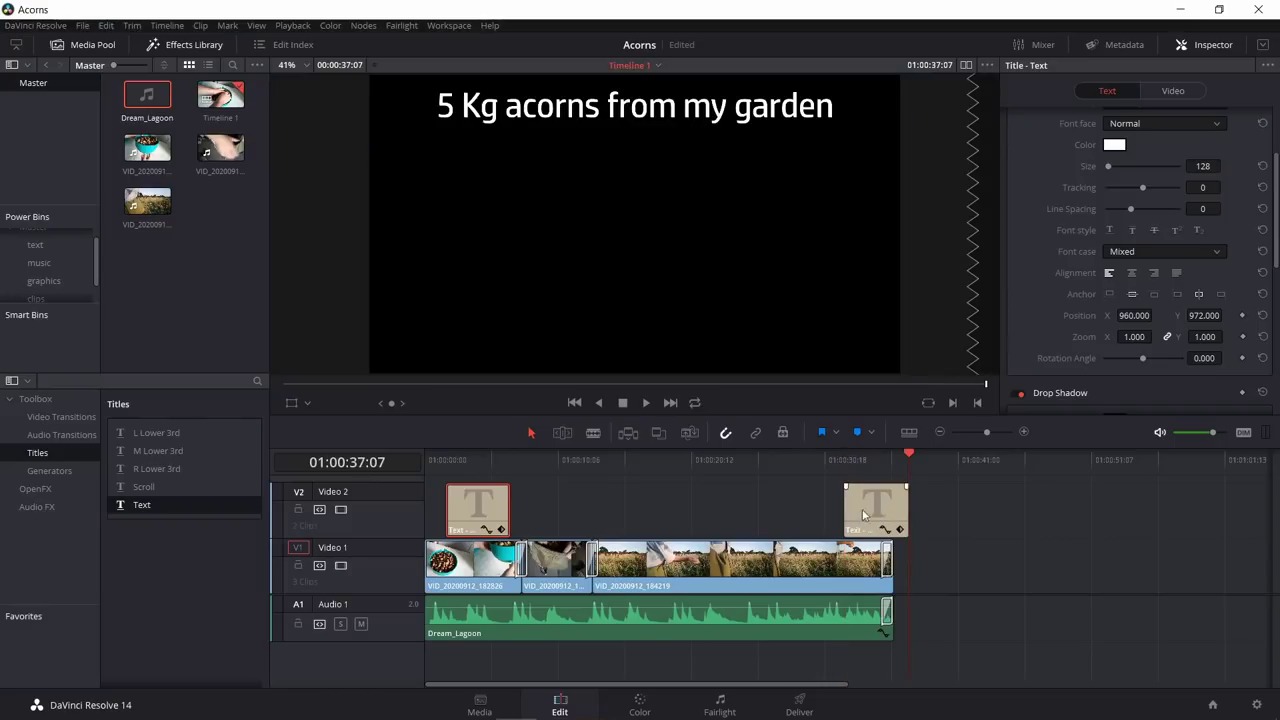
{"action": "left_click_drag", "start_coordinate": [826, 509], "coordinate": [844, 519]}
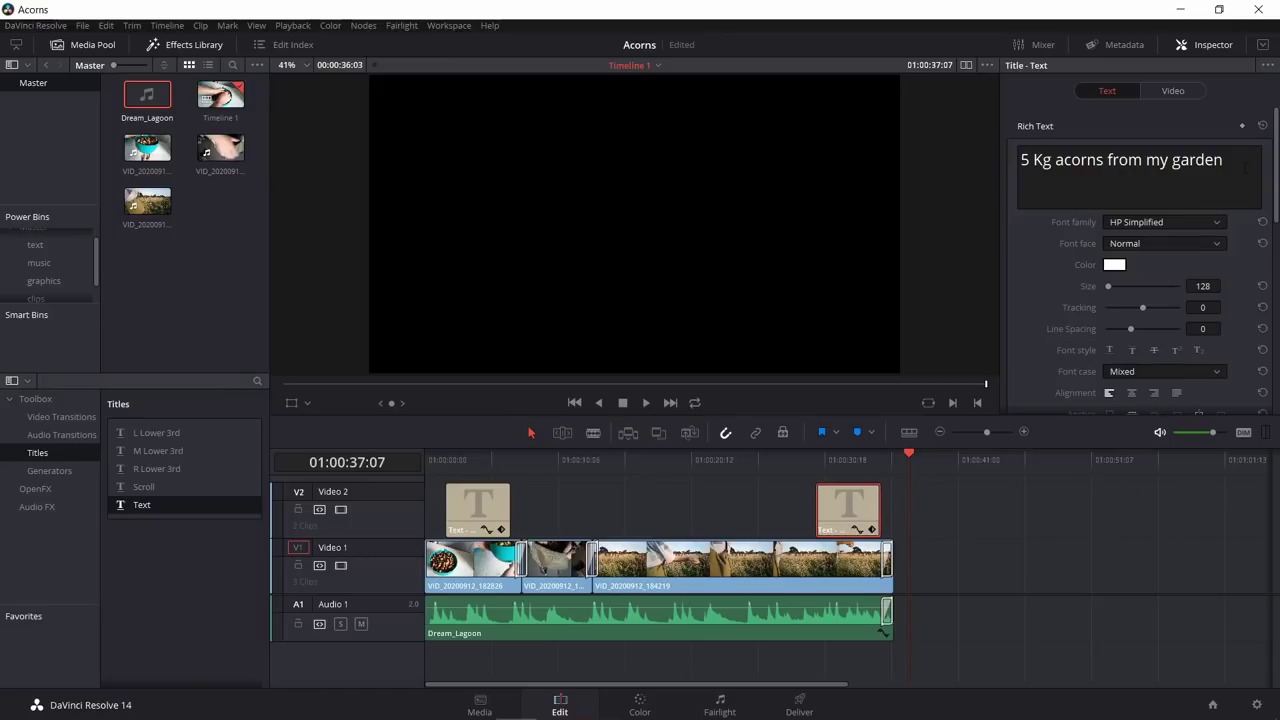
Step: Change the copy's text to 'Thanks for watching!' and reduce Background Width to about 0.606
{"action": "left_click_drag", "start_coordinate": [1245, 167], "coordinate": [922, 165]}
{"action": "type", "text": "Thanks"}
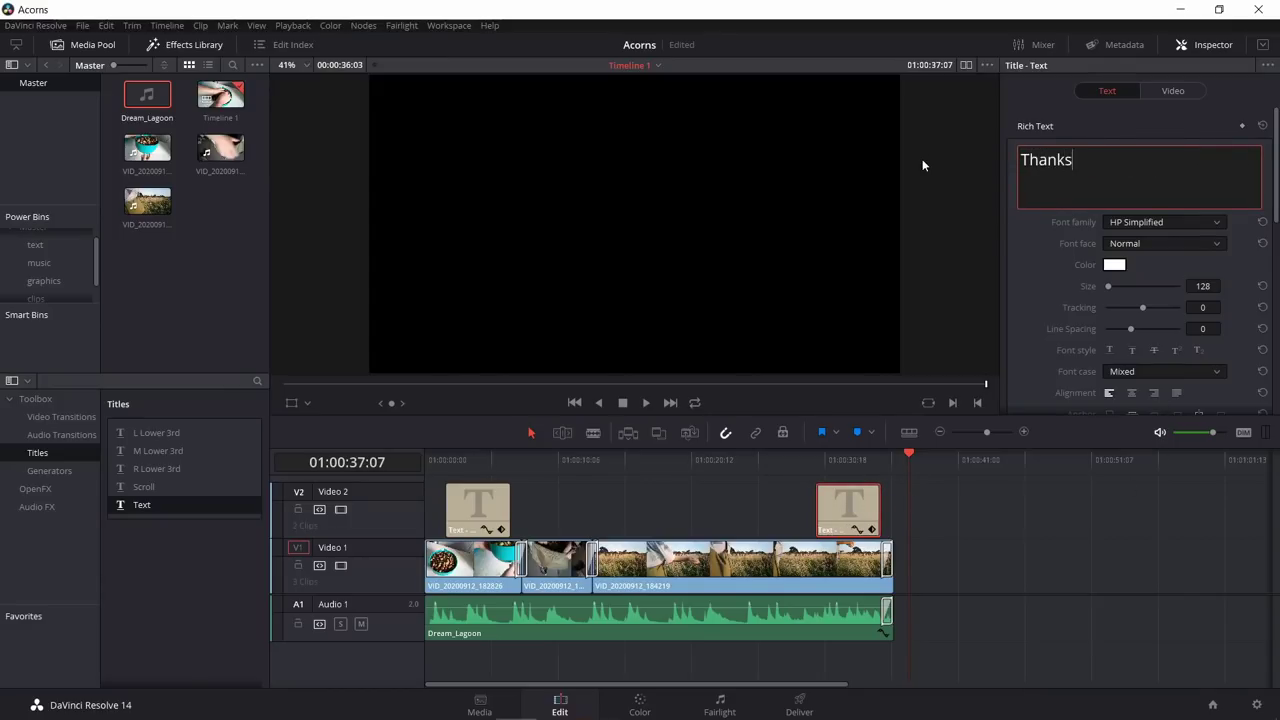
{"action": "type", "text": " for watching!"}
{"action": "left_click", "coordinate": [850, 460]}
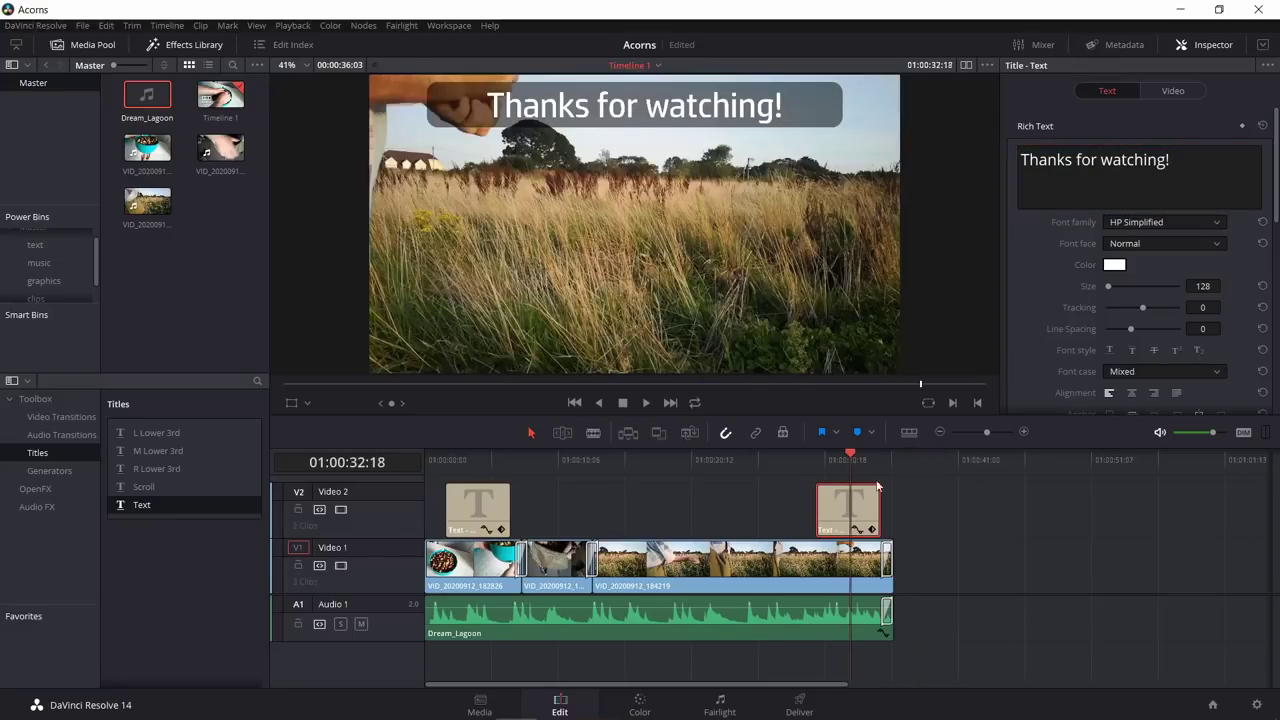
{"action": "scroll", "coordinate": [1238, 393], "scroll_direction": "down", "scroll_amount": 8}
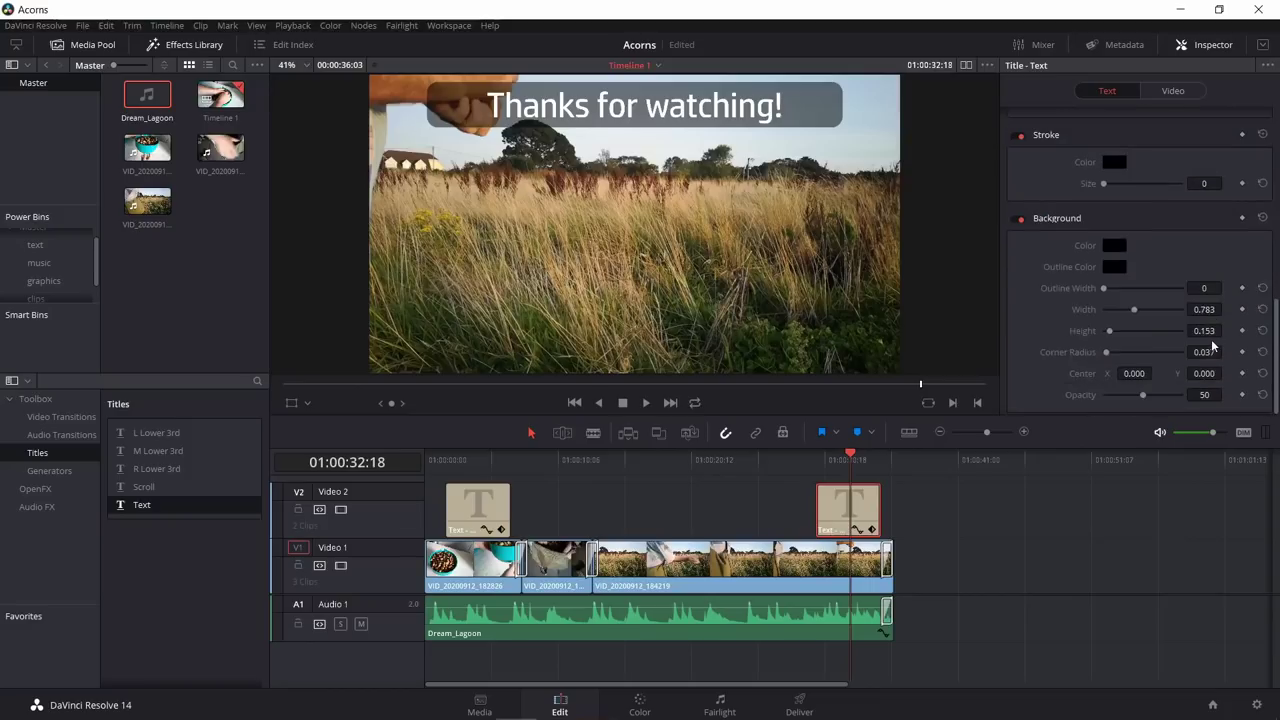
{"action": "left_click_drag", "start_coordinate": [1204, 309], "coordinate": [1173, 309]}
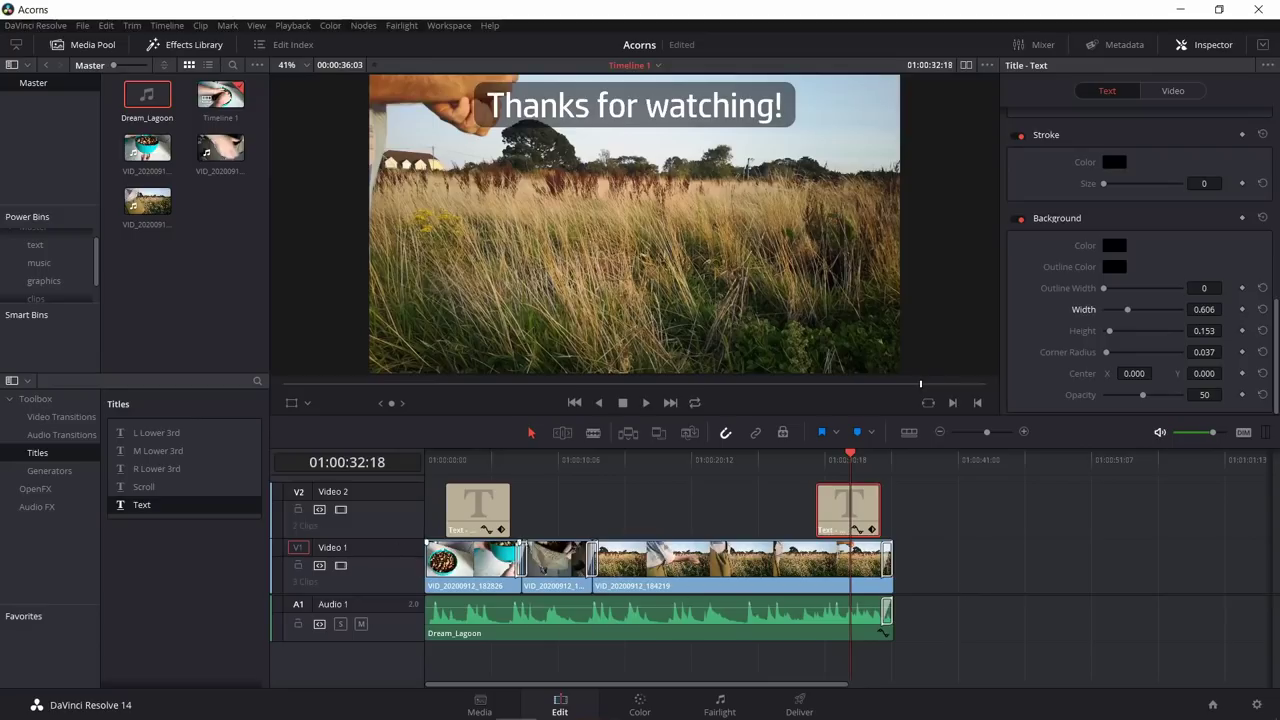
{"action": "left_click", "coordinate": [433, 462]}
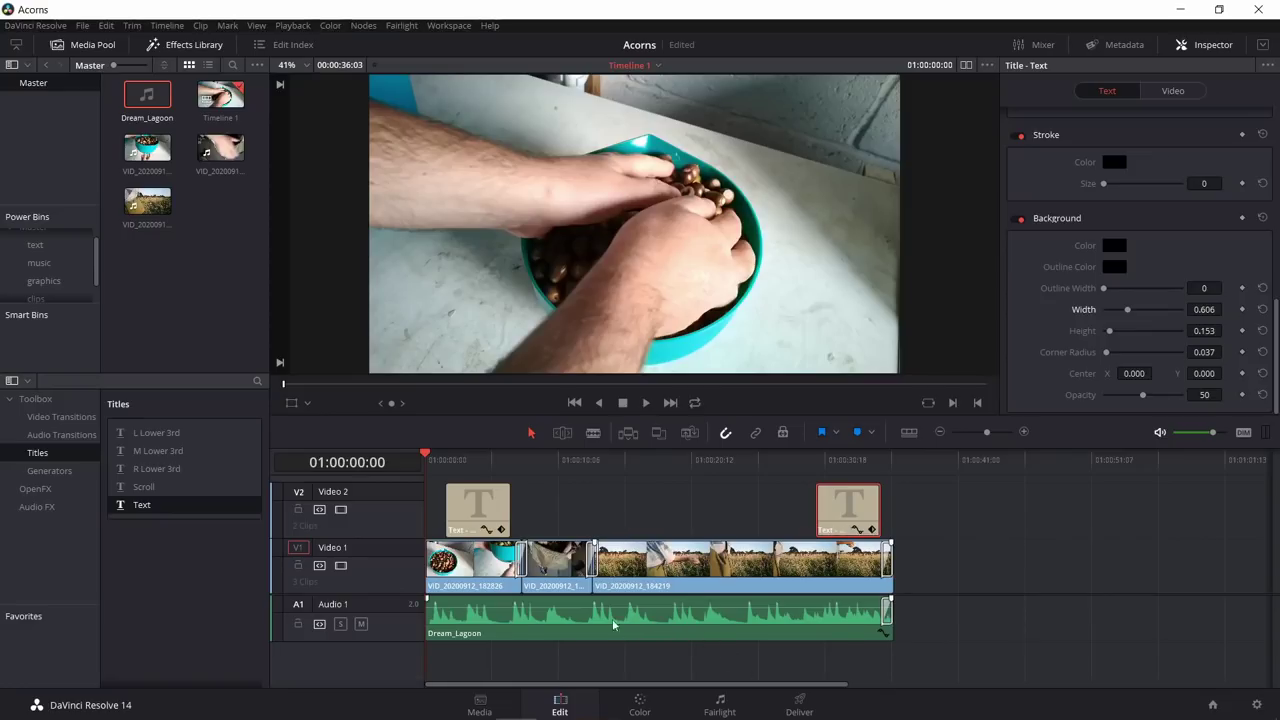
Step: Play the timeline from the start, then go to the Deliver page with the YouTube 1080p preset
{"action": "left_click", "coordinate": [646, 403]}
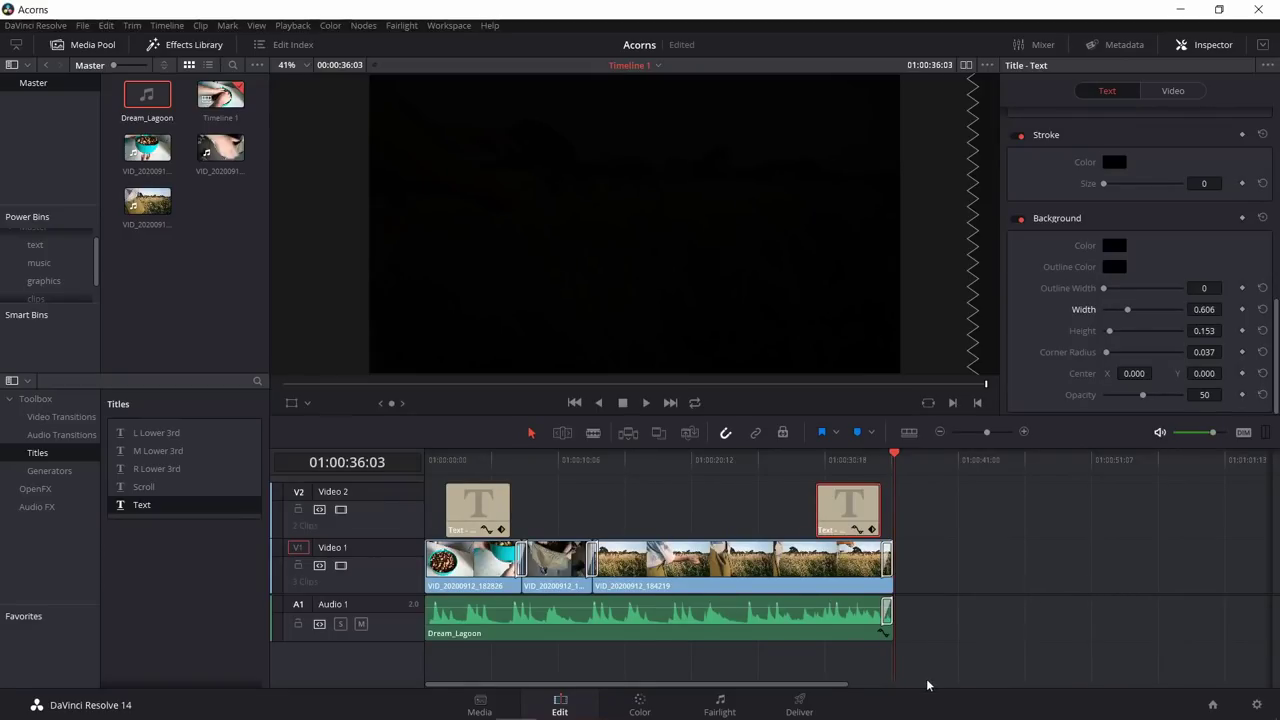
{"action": "left_click", "coordinate": [805, 710]}
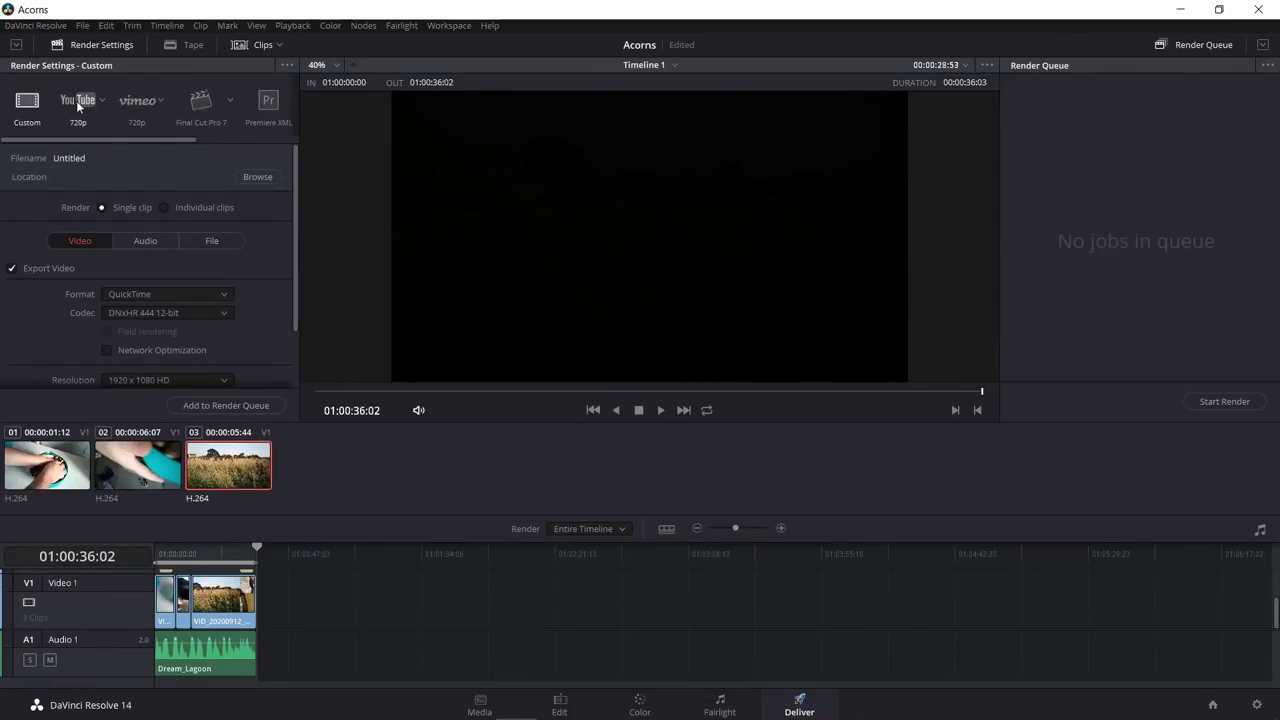
{"action": "left_click", "coordinate": [103, 100]}
{"action": "left_click", "coordinate": [76, 139]}
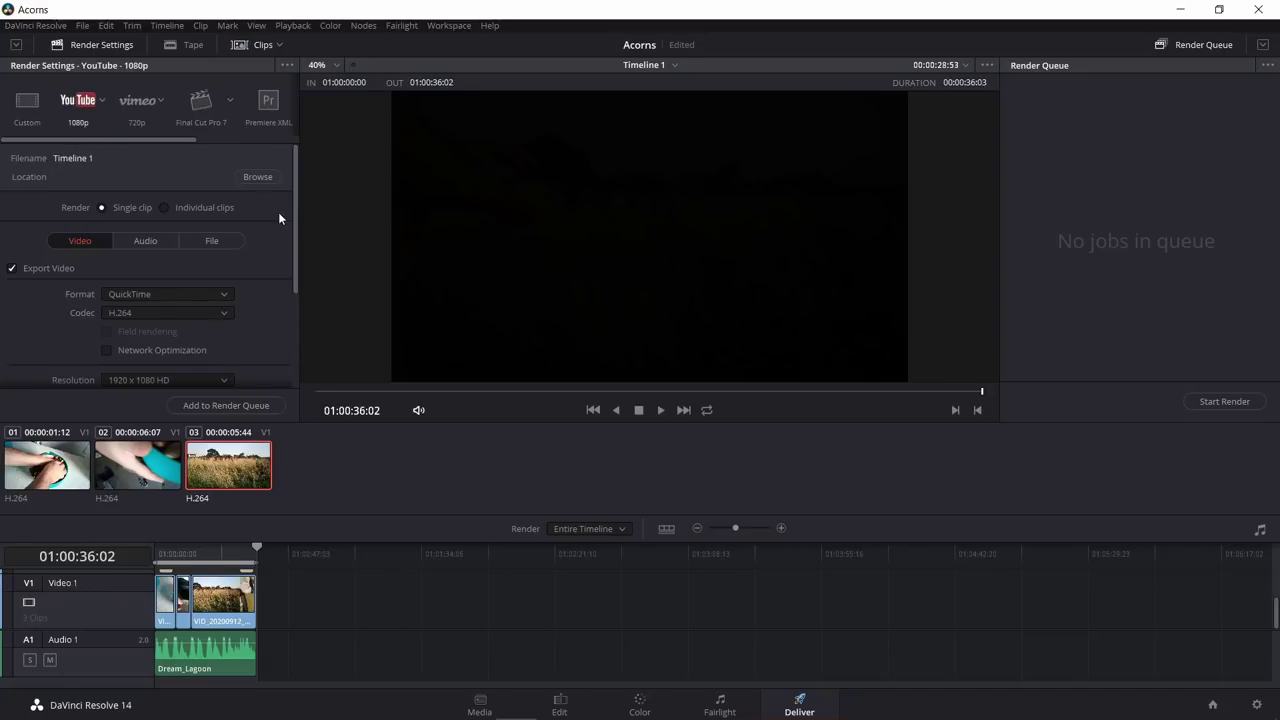
{"action": "scroll", "coordinate": [175, 214], "scroll_direction": "down", "scroll_amount": 3}
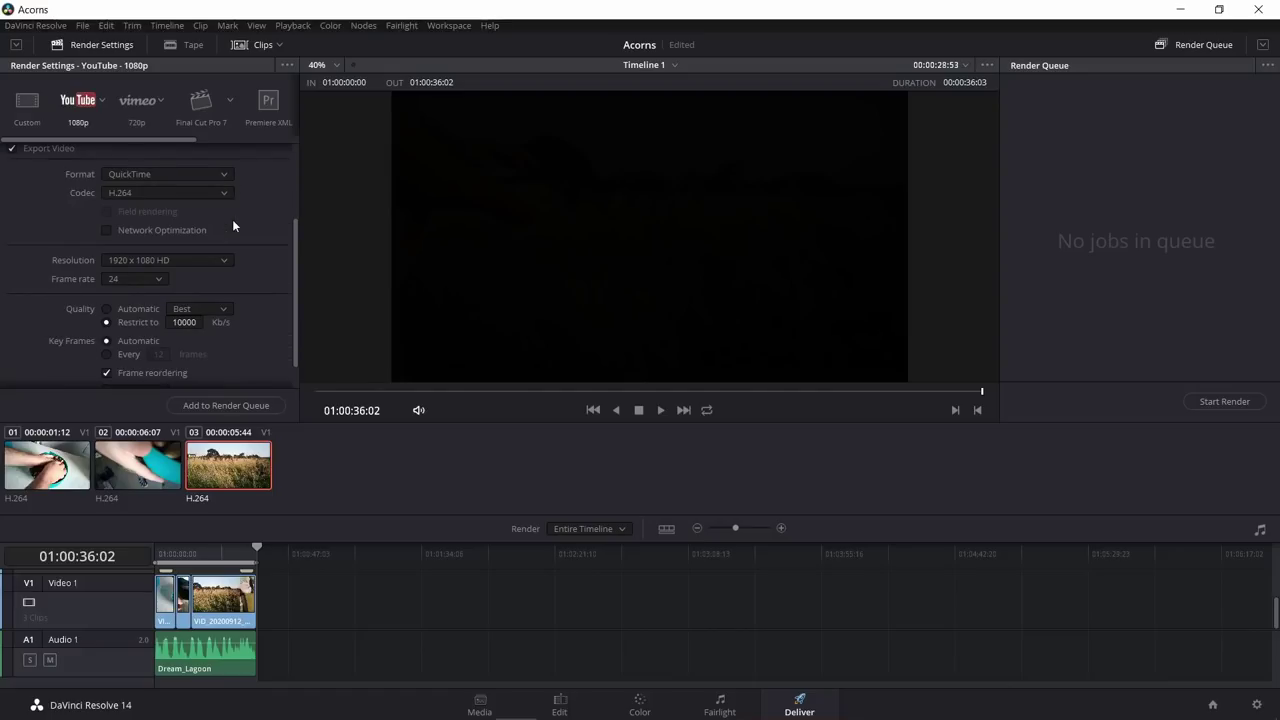
{"action": "scroll", "coordinate": [224, 269], "scroll_direction": "down", "scroll_amount": 1}
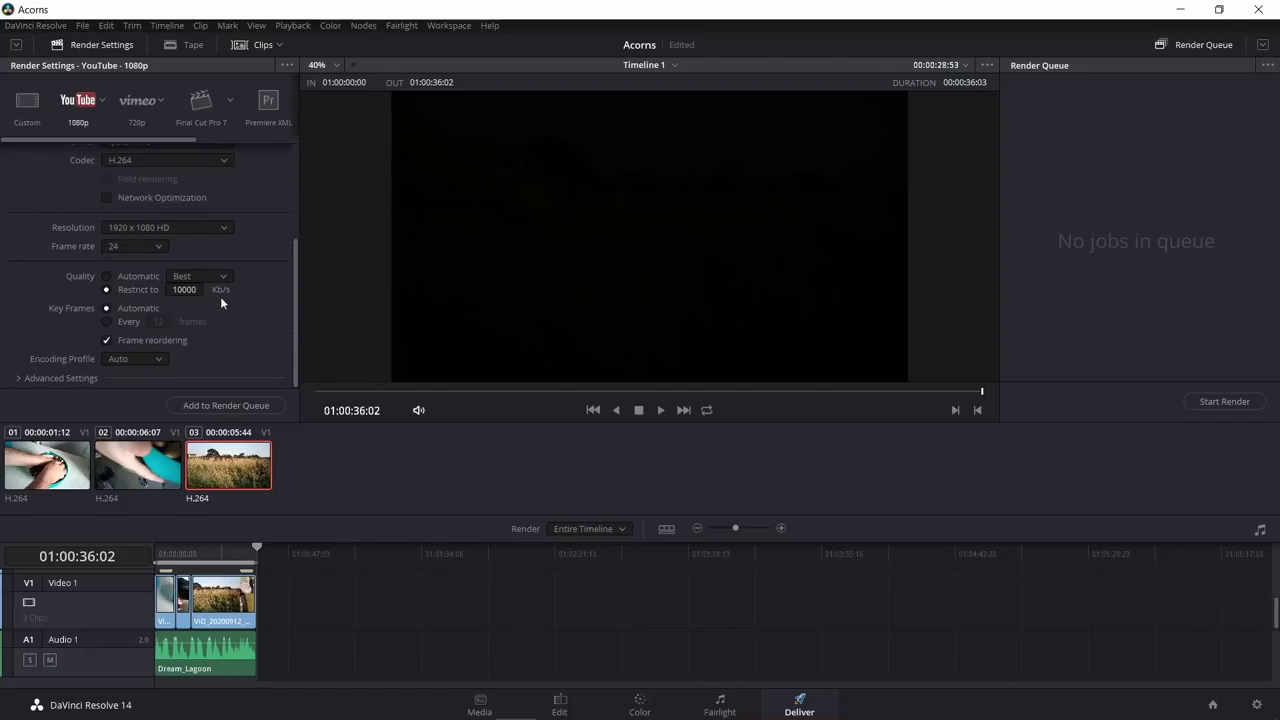
{"action": "left_click", "coordinate": [25, 381]}
{"action": "scroll", "coordinate": [260, 332], "scroll_direction": "down", "scroll_amount": 4}
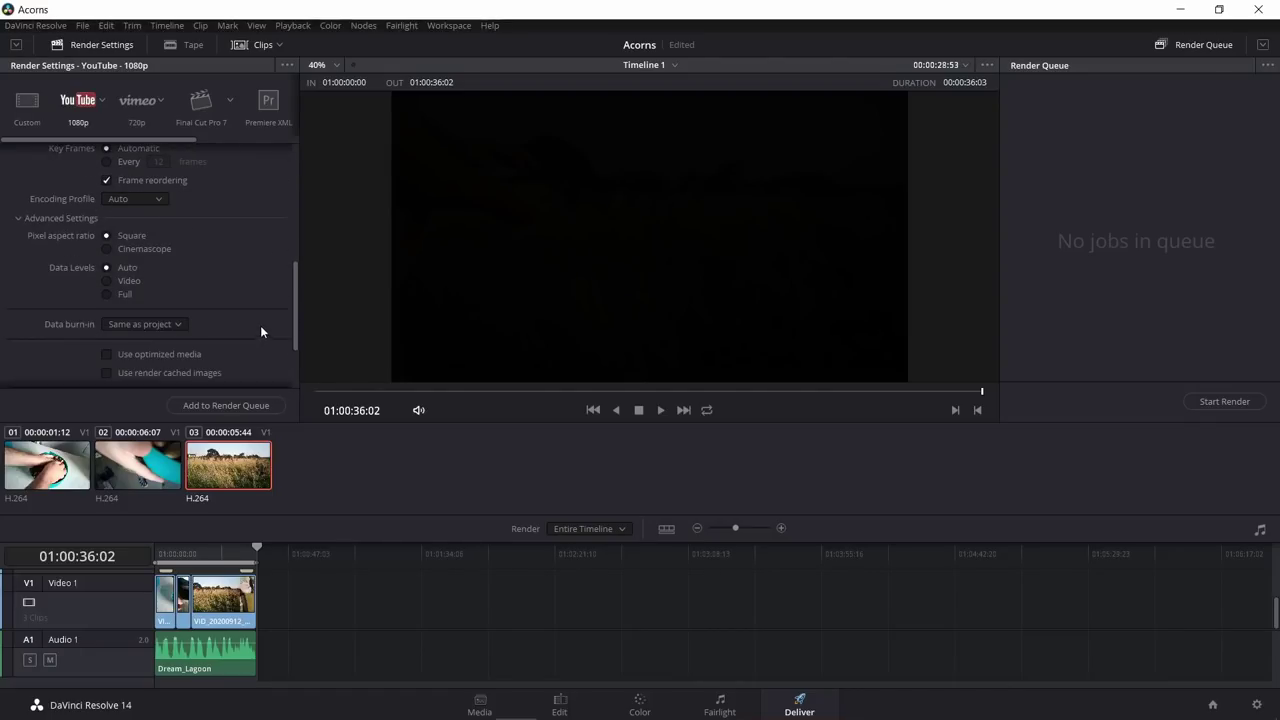
{"action": "scroll", "coordinate": [229, 276], "scroll_direction": "down", "scroll_amount": 3}
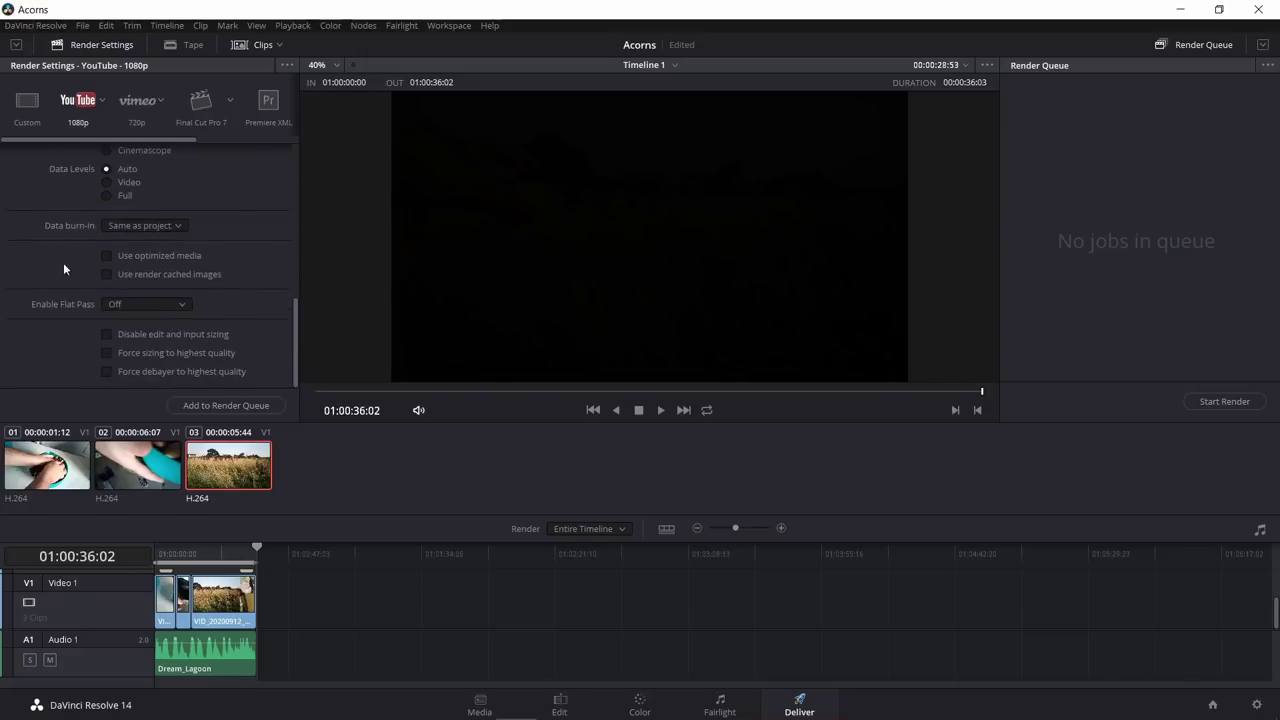
{"action": "scroll", "coordinate": [242, 313], "scroll_direction": "up", "scroll_amount": 4}
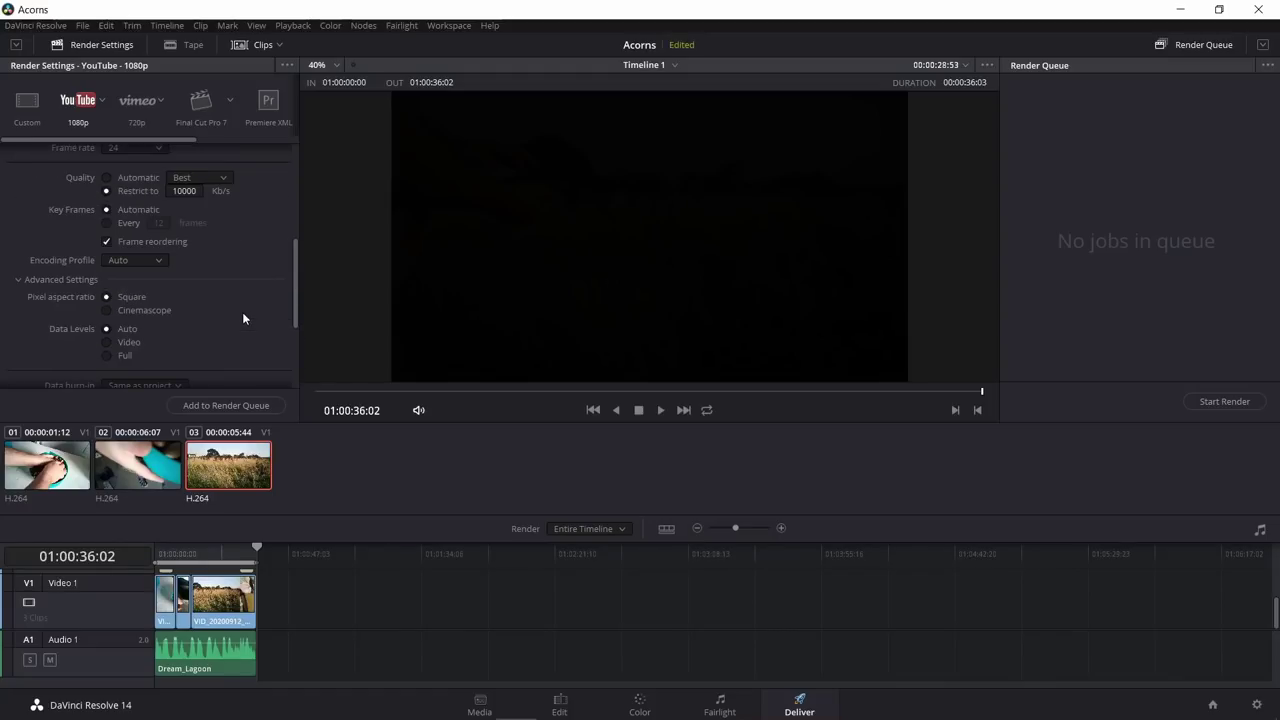
{"action": "scroll", "coordinate": [242, 313], "scroll_direction": "up", "scroll_amount": 1}
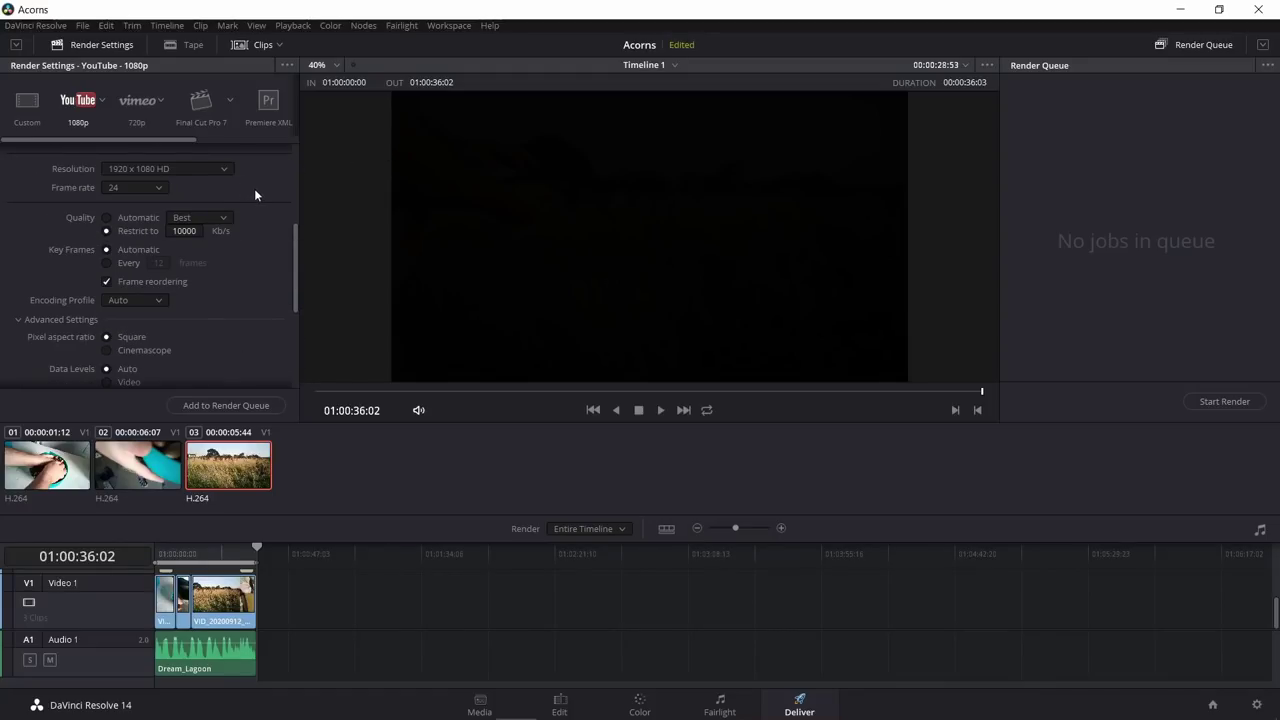
{"action": "left_click_drag", "start_coordinate": [294, 255], "coordinate": [293, 158]}
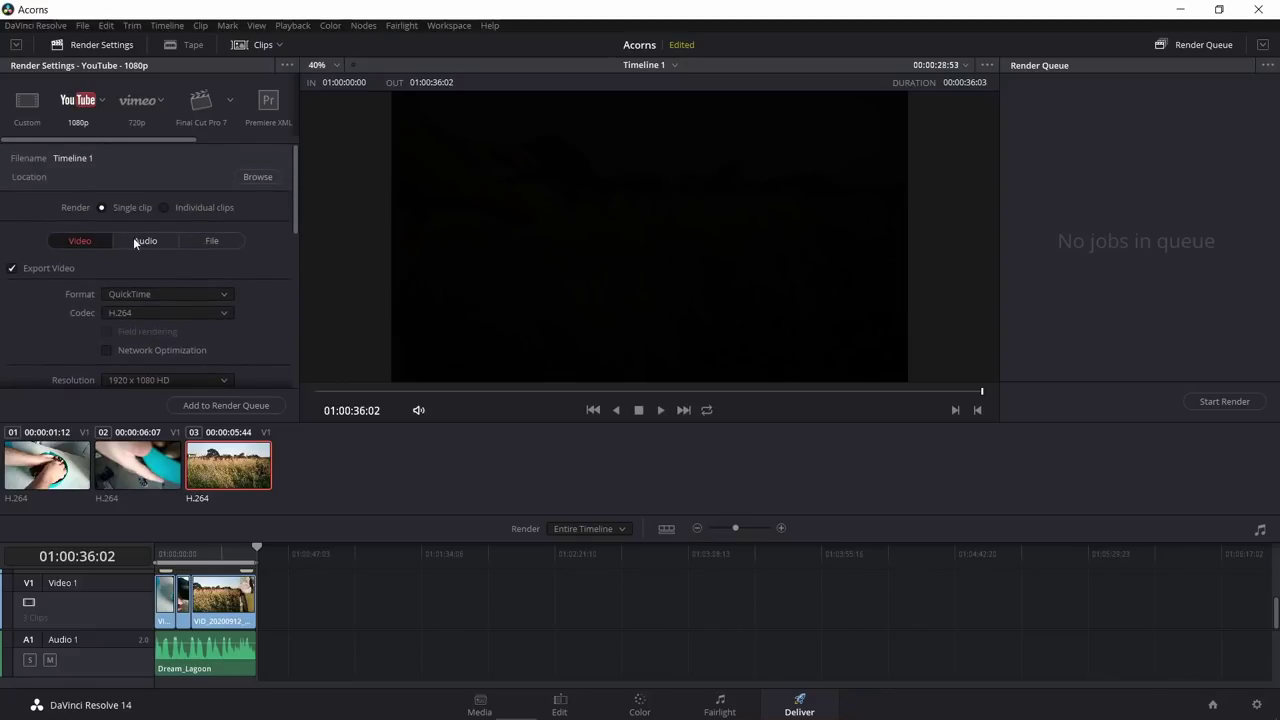
Step: Set the render's custom file name to Acorns_Davinci
{"action": "left_click", "coordinate": [214, 242]}
{"action": "left_click", "coordinate": [177, 300]}
{"action": "type", "text": "Acorns_Davinci"}
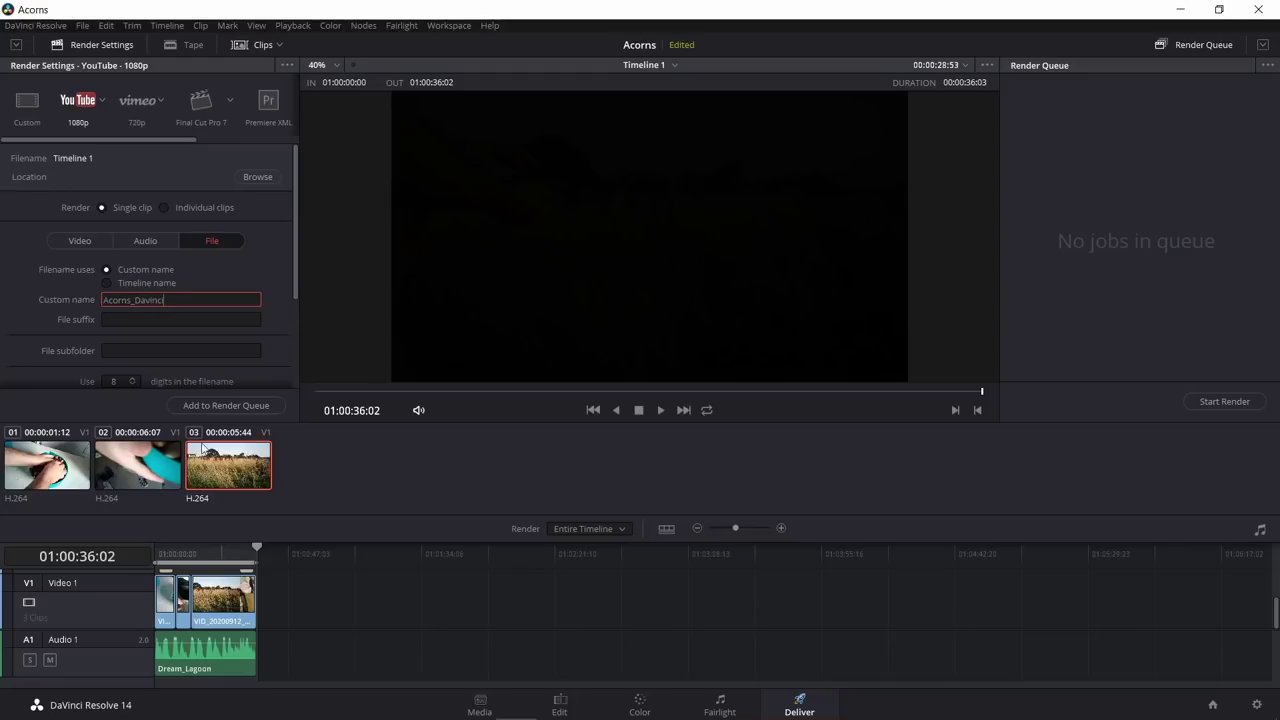
Step: Add the job to the render queue with D:\Output as its destination
{"action": "left_click", "coordinate": [240, 406]}
{"action": "left_click", "coordinate": [492, 245]}
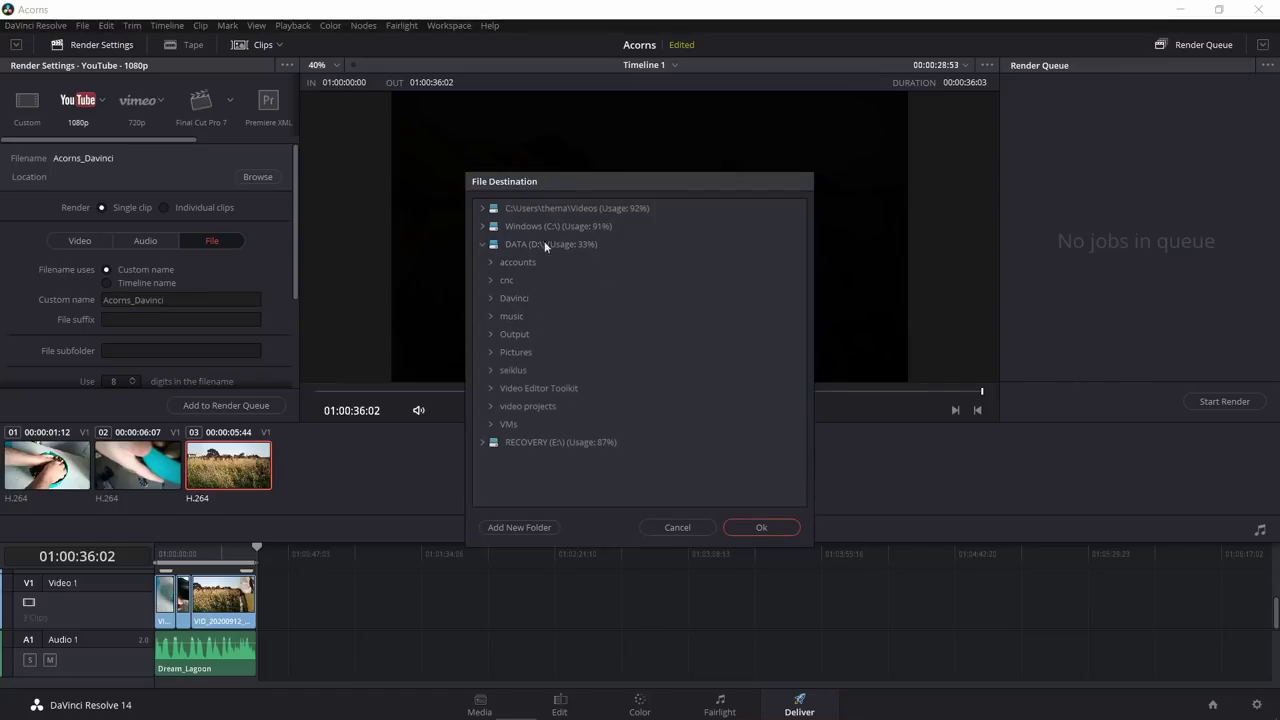
{"action": "left_click", "coordinate": [514, 334]}
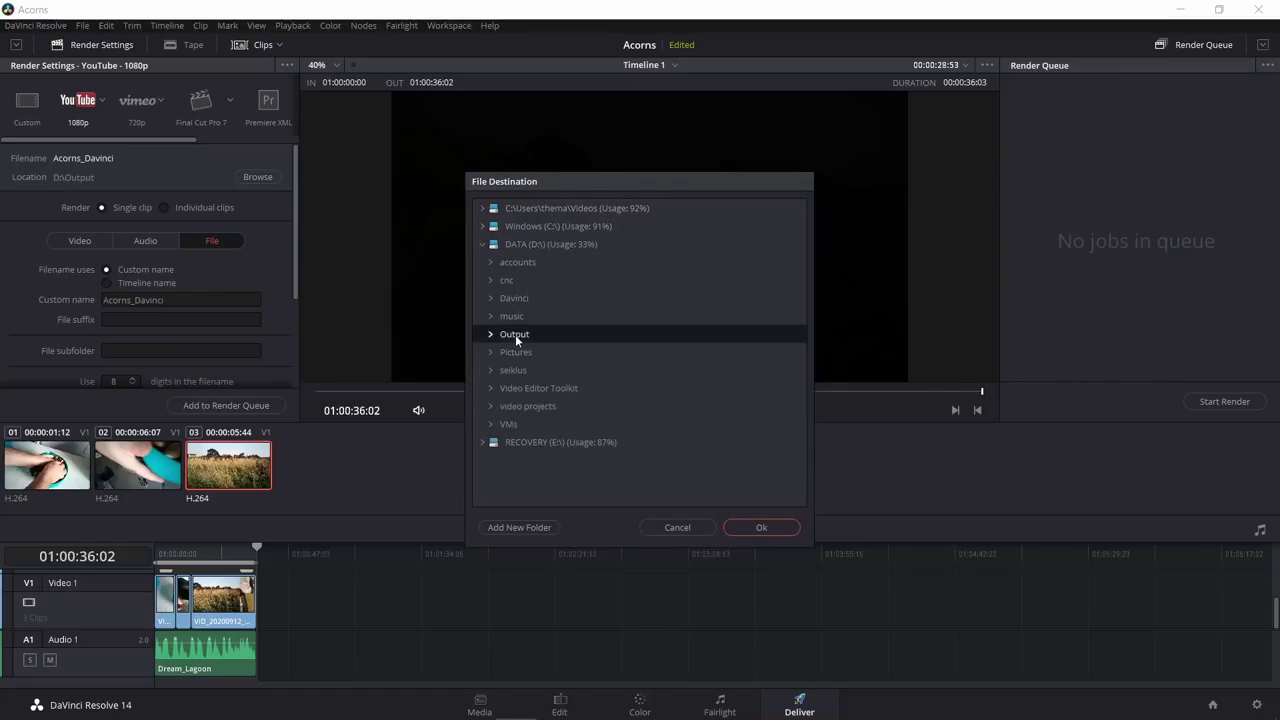
{"action": "left_click", "coordinate": [761, 528]}
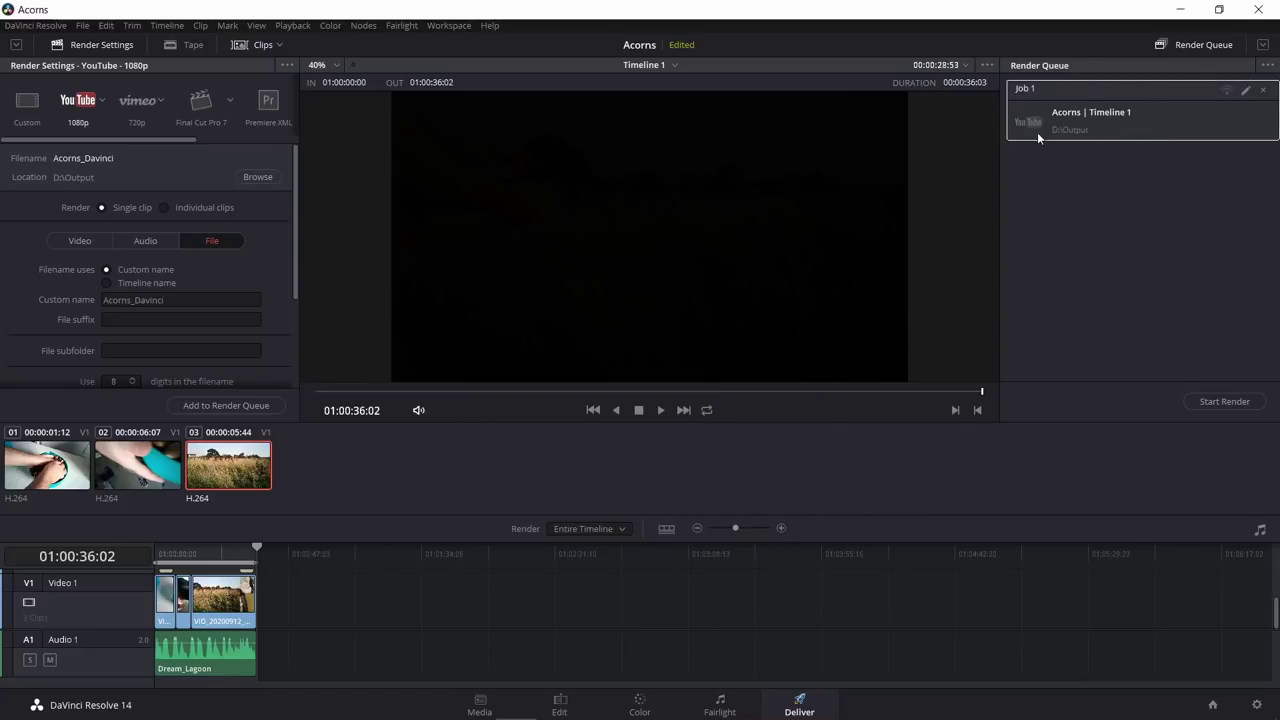
Step: Render the Acorns_Davinci job, save the project and close DaVinci Resolve
{"action": "left_click", "coordinate": [1224, 401]}
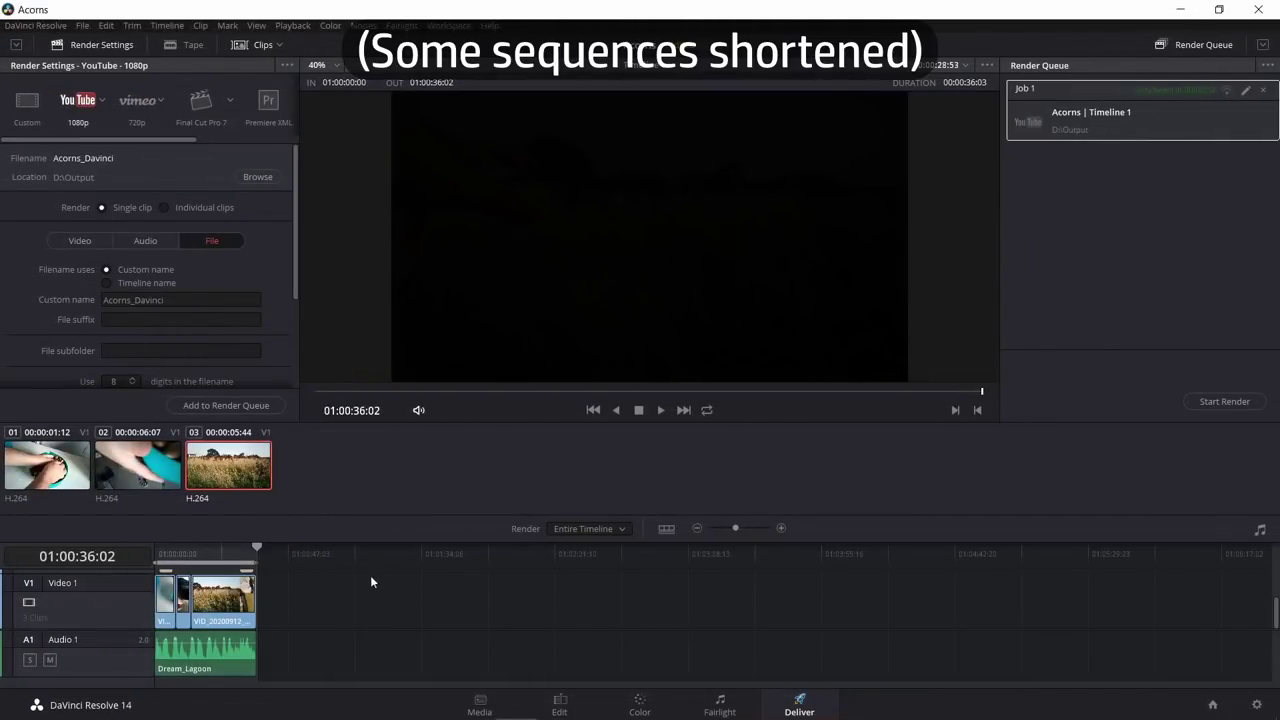
{"action": "left_click", "coordinate": [82, 25]}
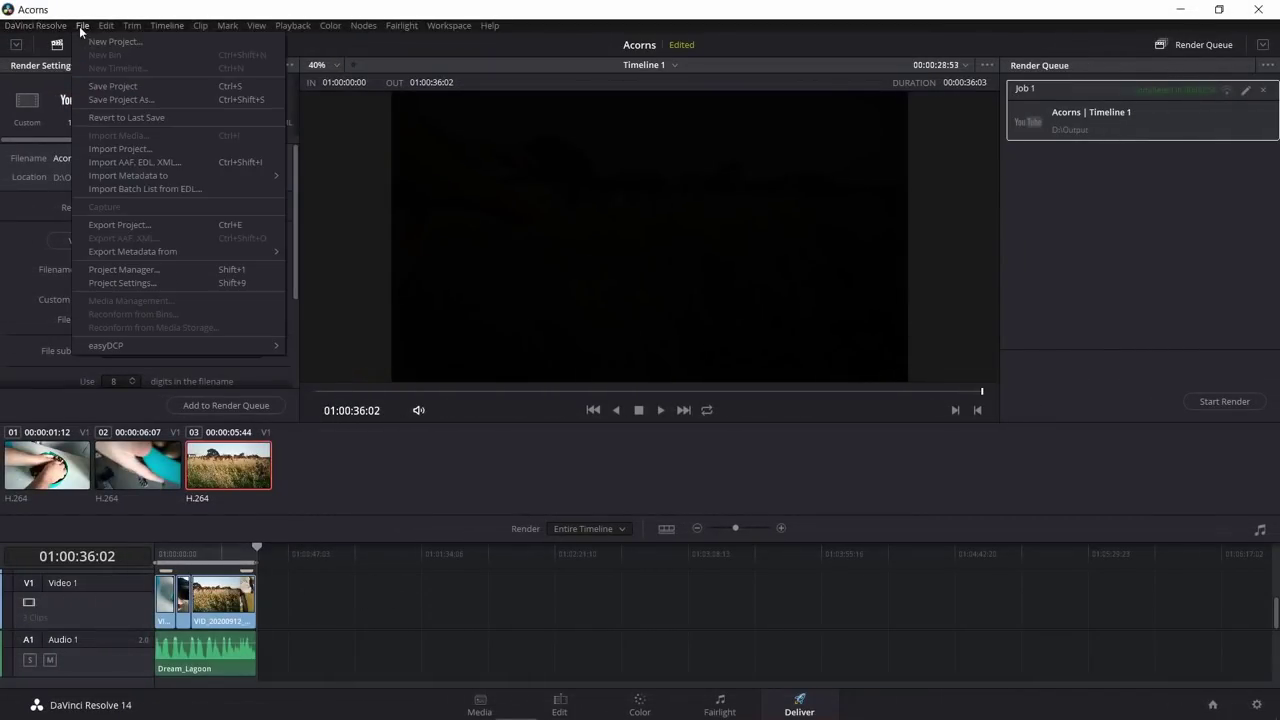
{"action": "left_click", "coordinate": [124, 88]}
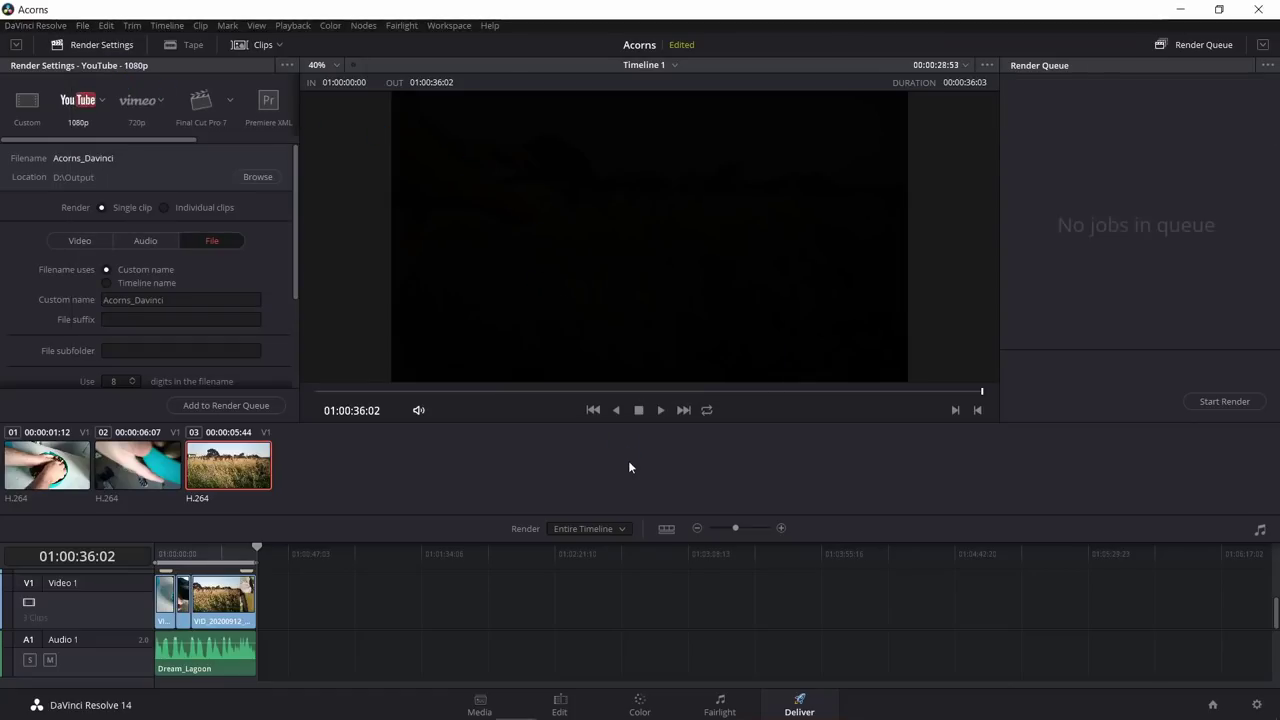
{"action": "left_click", "coordinate": [1258, 9]}
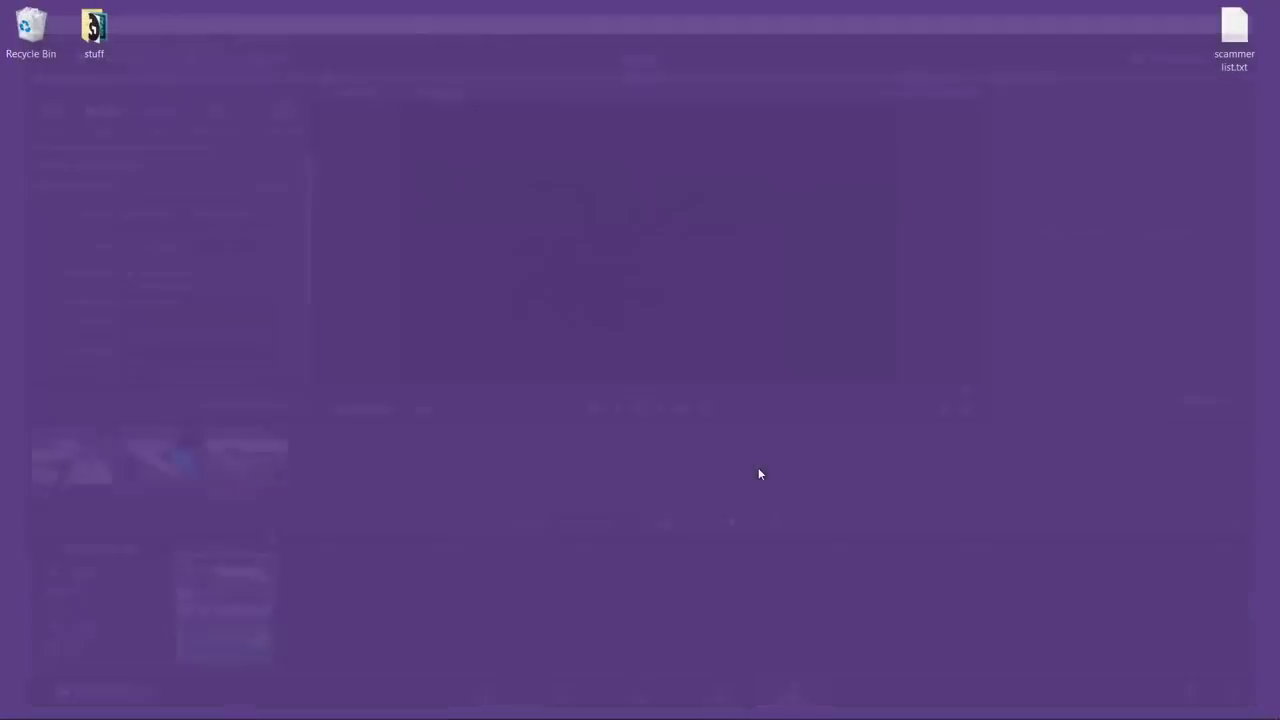
Step: Open the Output folder in File Explorer and play the rendered Acorns_Davinci.mov
{"action": "left_click", "coordinate": [391, 704]}
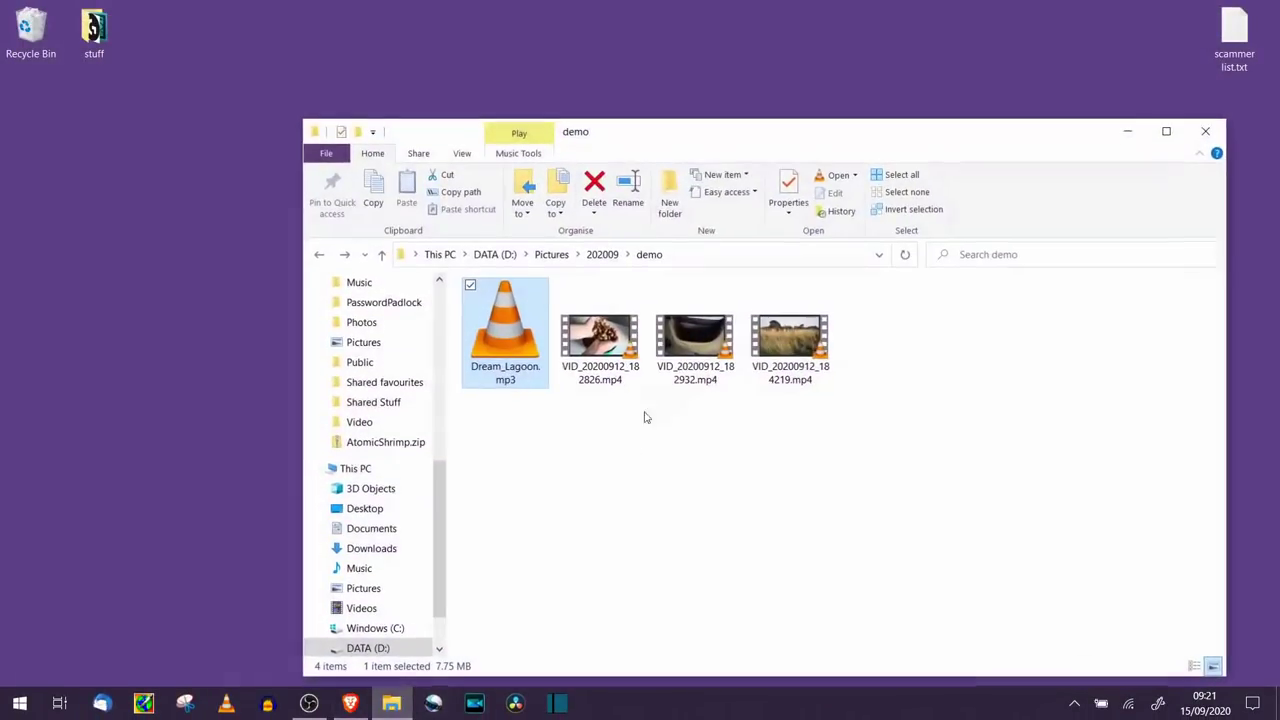
{"action": "scroll", "coordinate": [385, 432], "scroll_direction": "up", "scroll_amount": 10}
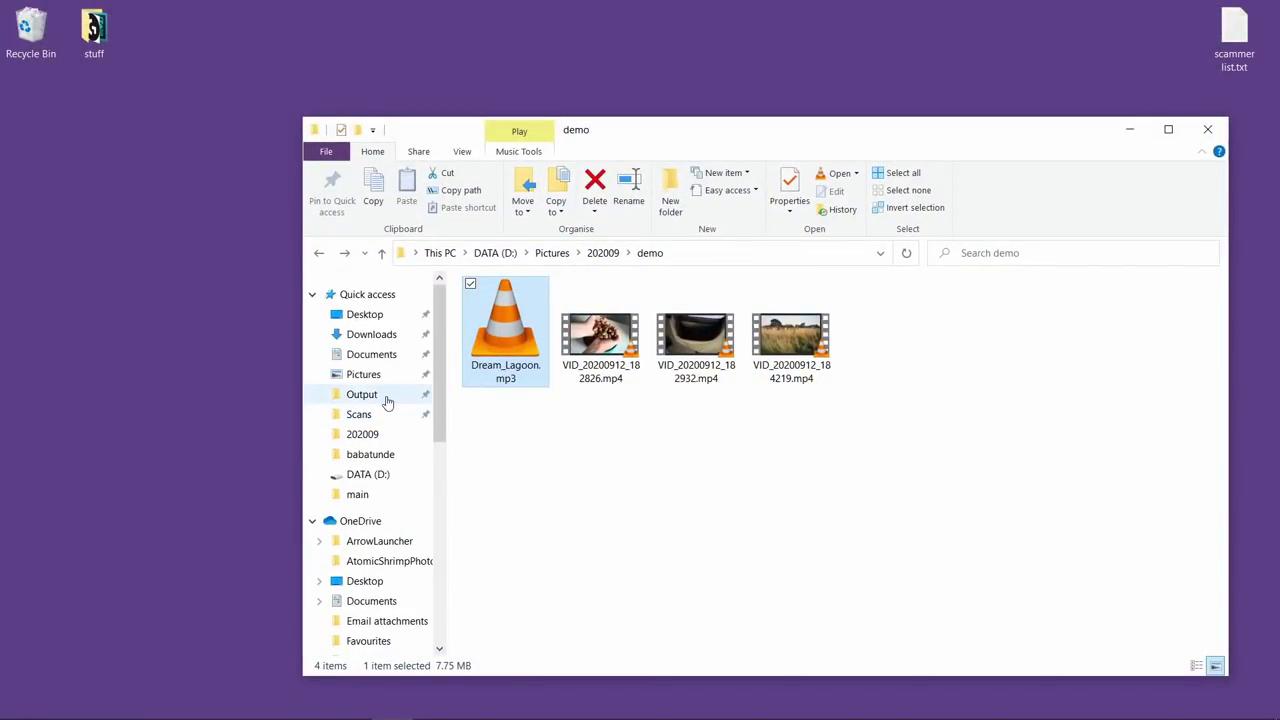
{"action": "left_click", "coordinate": [362, 394]}
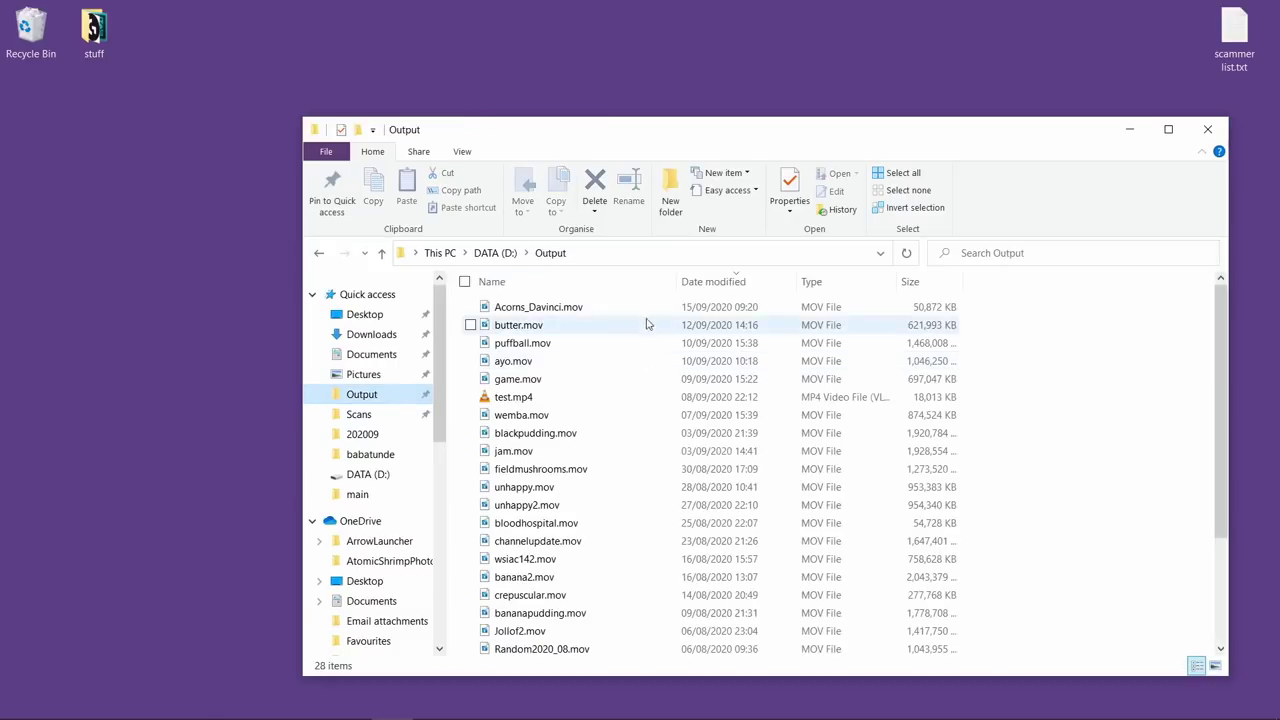
{"action": "left_click", "coordinate": [572, 310]}
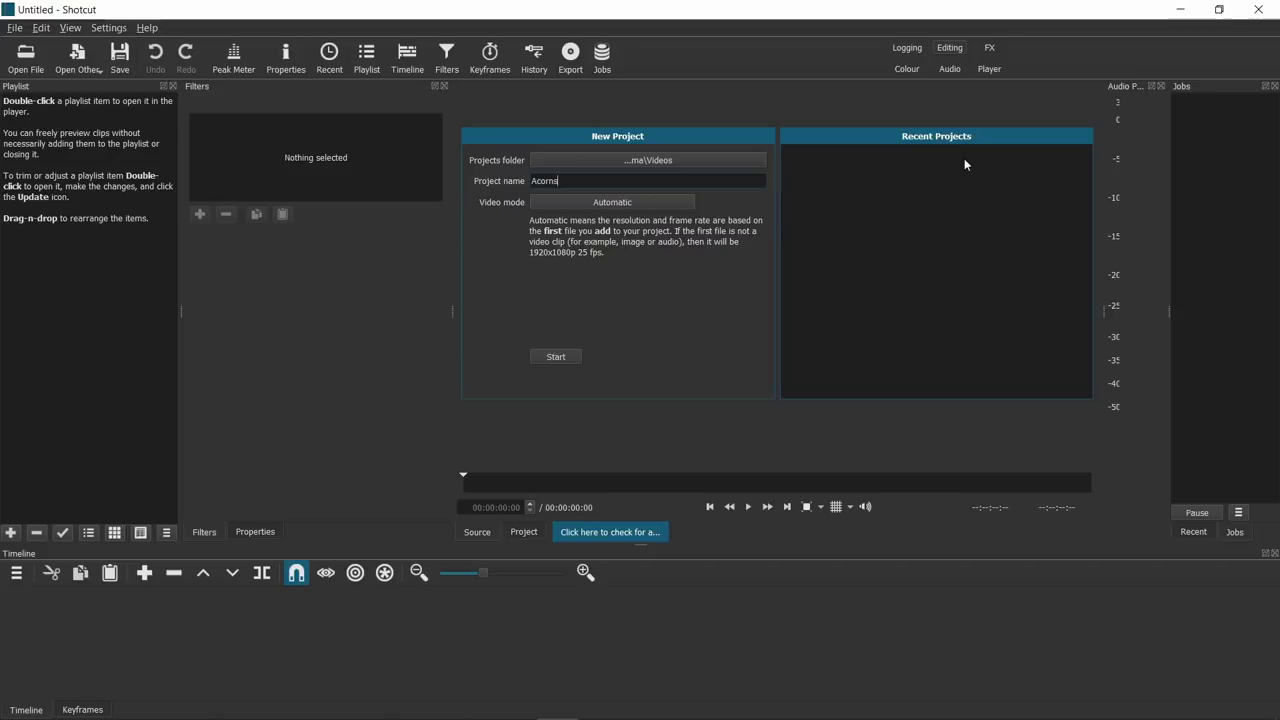
Step: Start the new Shotcut project named Acorns
{"action": "left_click", "coordinate": [530, 357]}
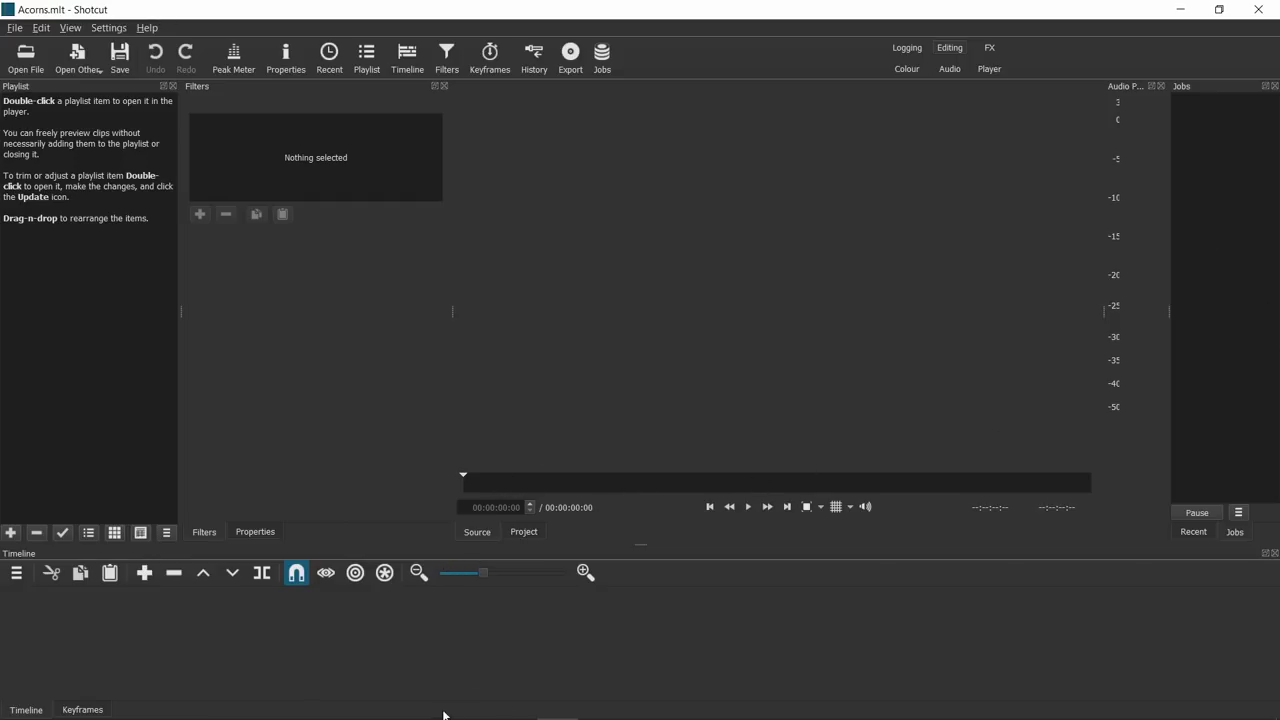
Step: Import the three VID clips and Dream_Lagoon into the playlist, placing VID_20200912_182826 on V1
{"action": "mouse_move", "coordinate": [445, 716]}
{"action": "left_click", "coordinate": [392, 703]}
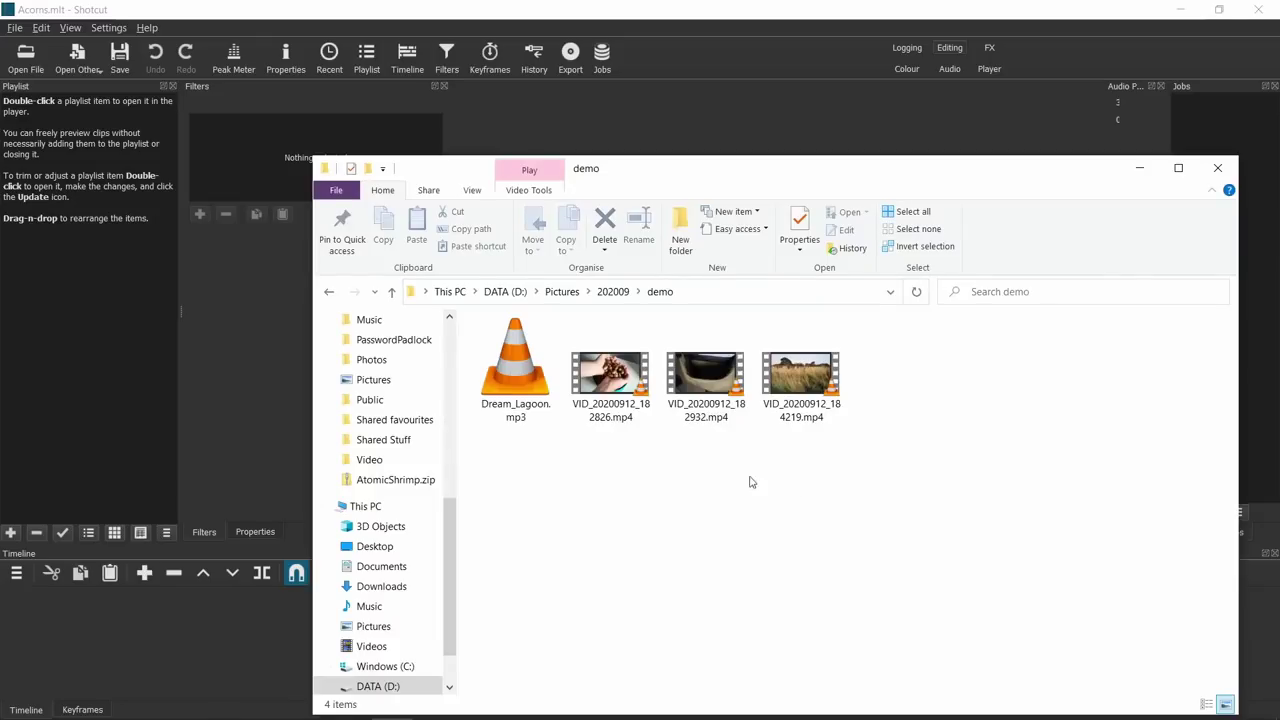
{"action": "left_click_drag", "start_coordinate": [842, 464], "coordinate": [519, 393]}
{"action": "left_click_drag", "start_coordinate": [128, 330], "coordinate": [128, 328]}
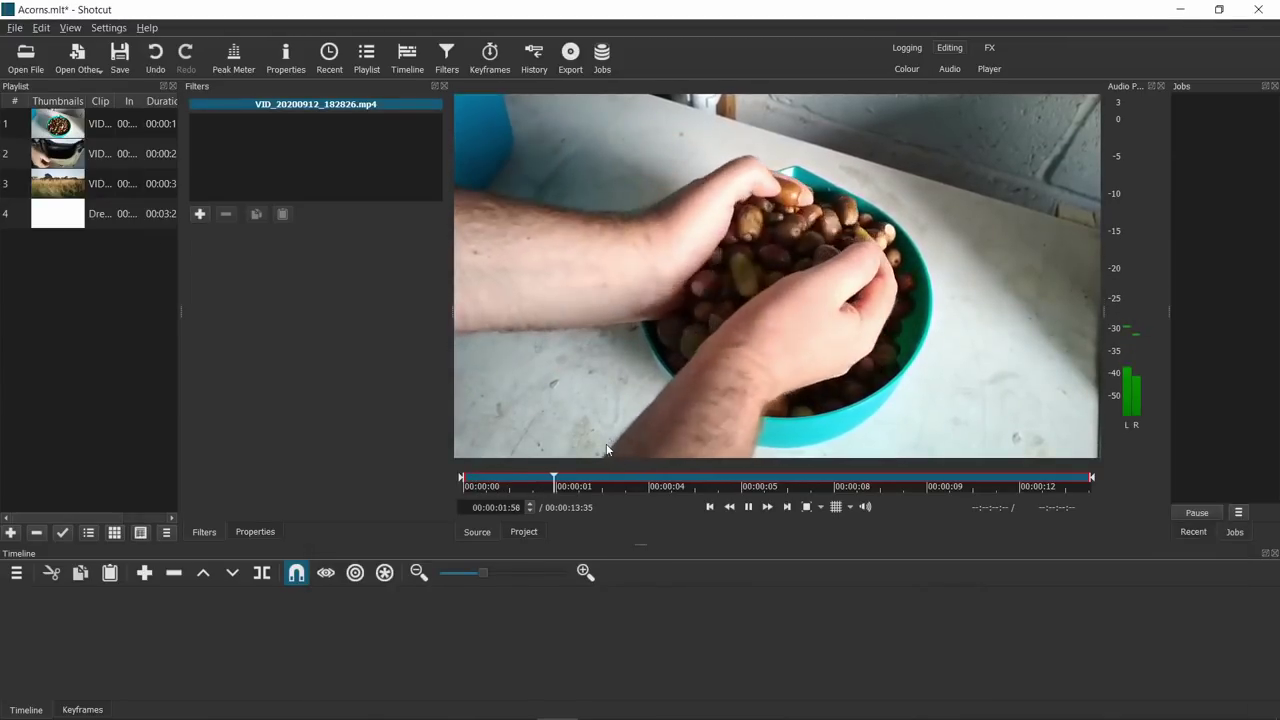
{"action": "left_click", "coordinate": [748, 508]}
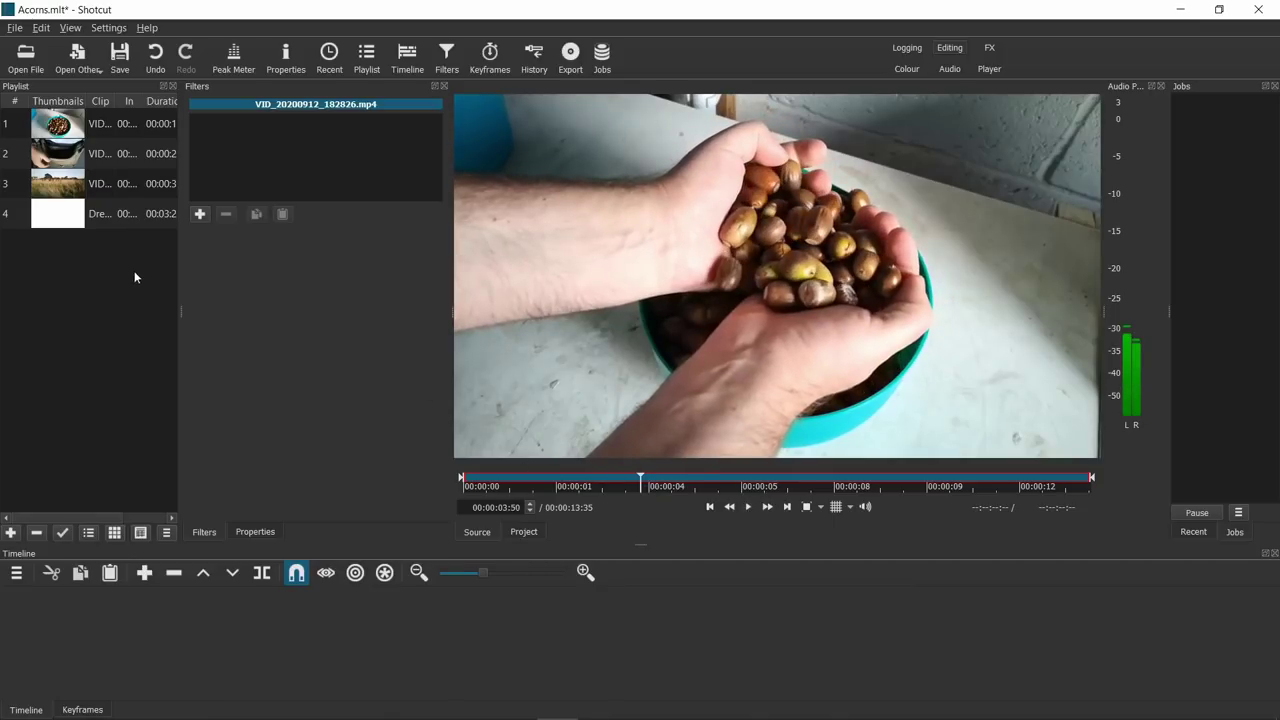
{"action": "left_click_drag", "start_coordinate": [57, 123], "coordinate": [277, 629]}
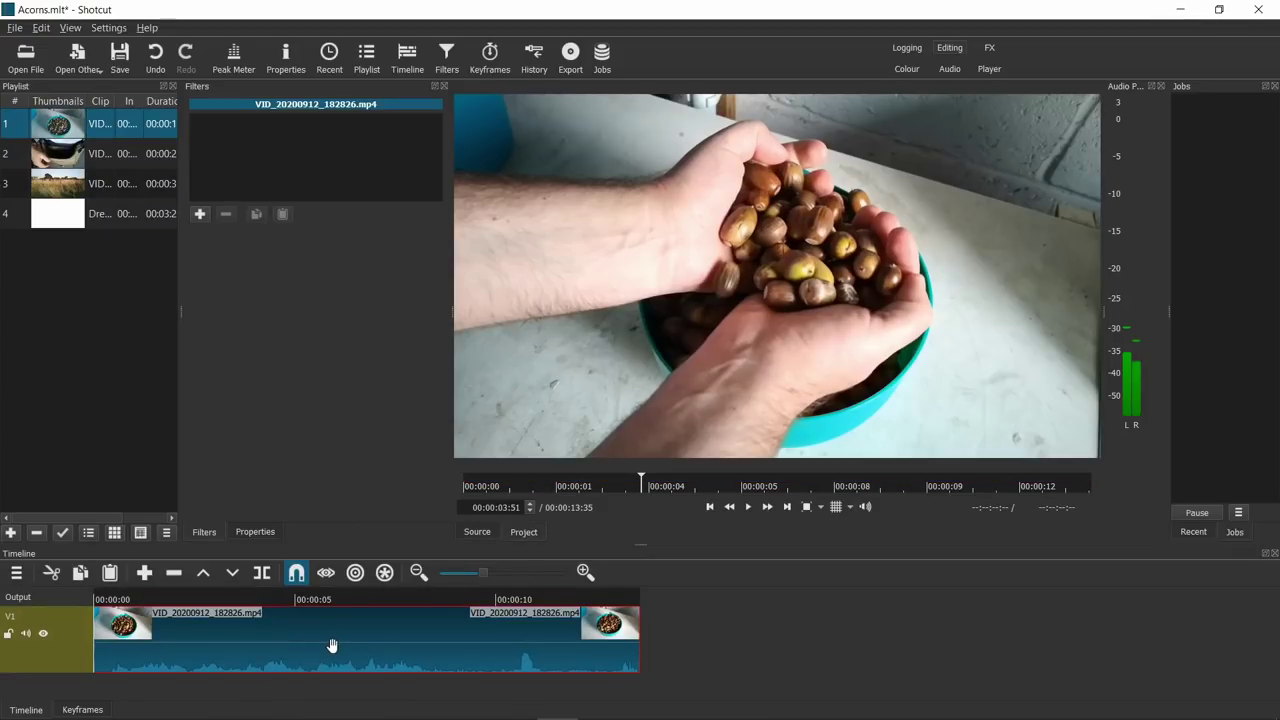
Step: Split the first acorn clip at the chosen cut point and delete the short opening piece
{"action": "mouse_move", "coordinate": [119, 600]}
{"action": "left_mouse_down"}
{"action": "mouse_move", "coordinate": [226, 603]}
{"action": "mouse_move", "coordinate": [117, 603]}
{"action": "left_mouse_up"}
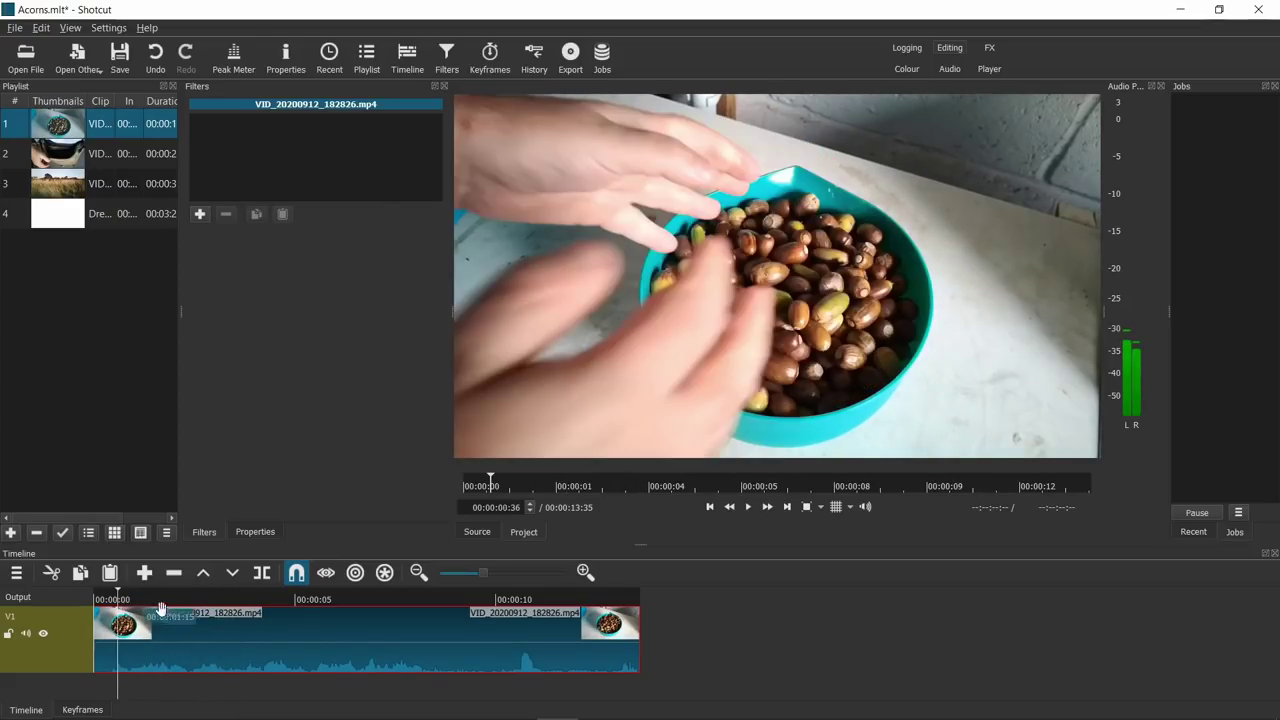
{"action": "left_click_drag", "start_coordinate": [118, 597], "coordinate": [124, 599]}
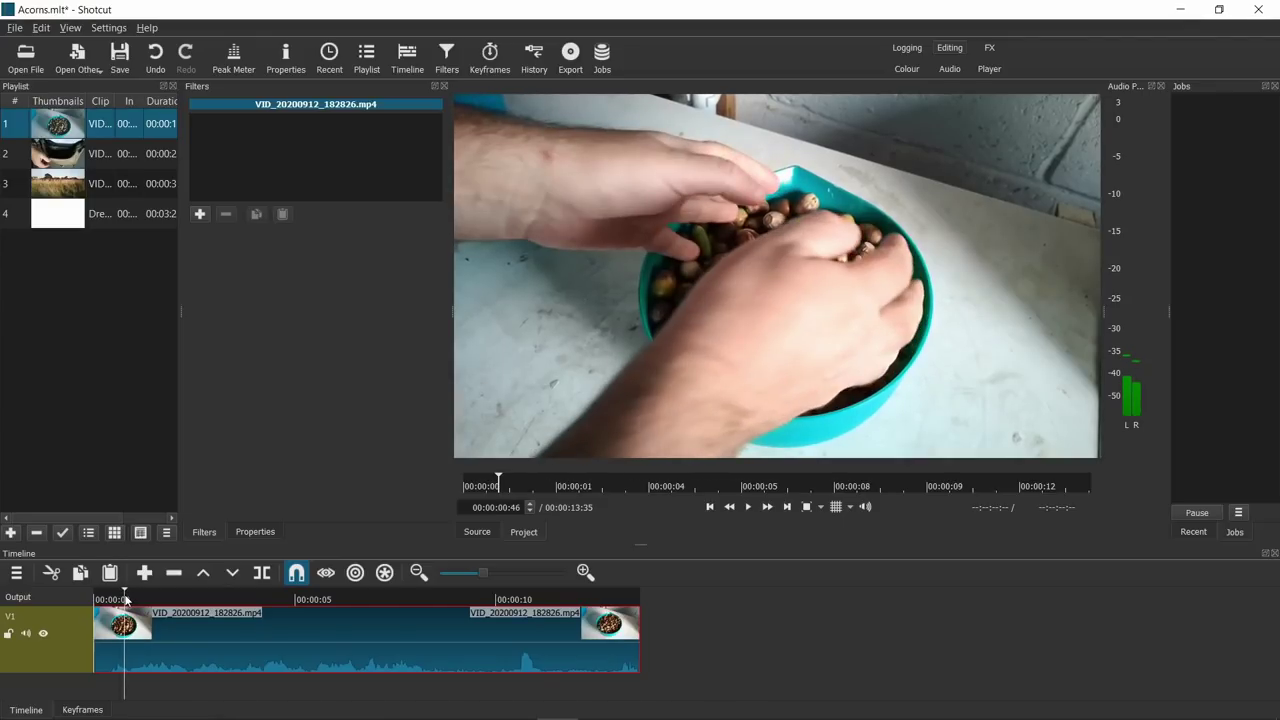
{"action": "left_click", "coordinate": [262, 572]}
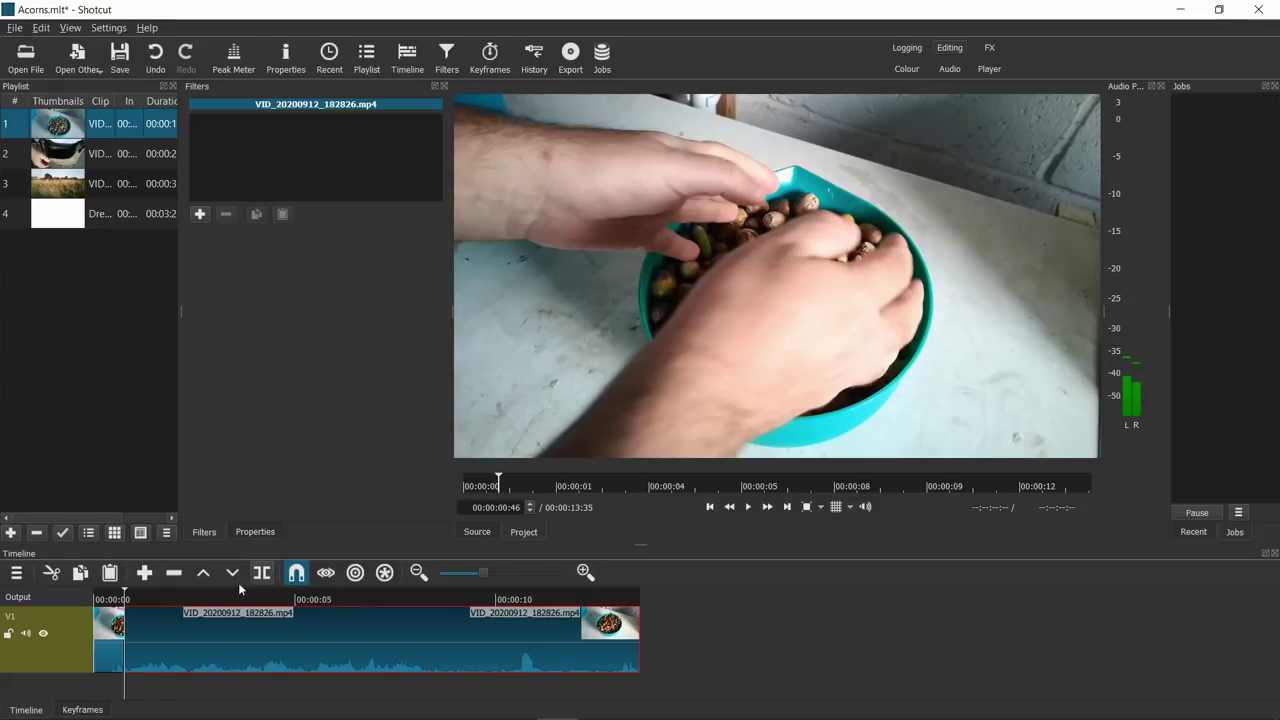
{"action": "left_click", "coordinate": [200, 598]}
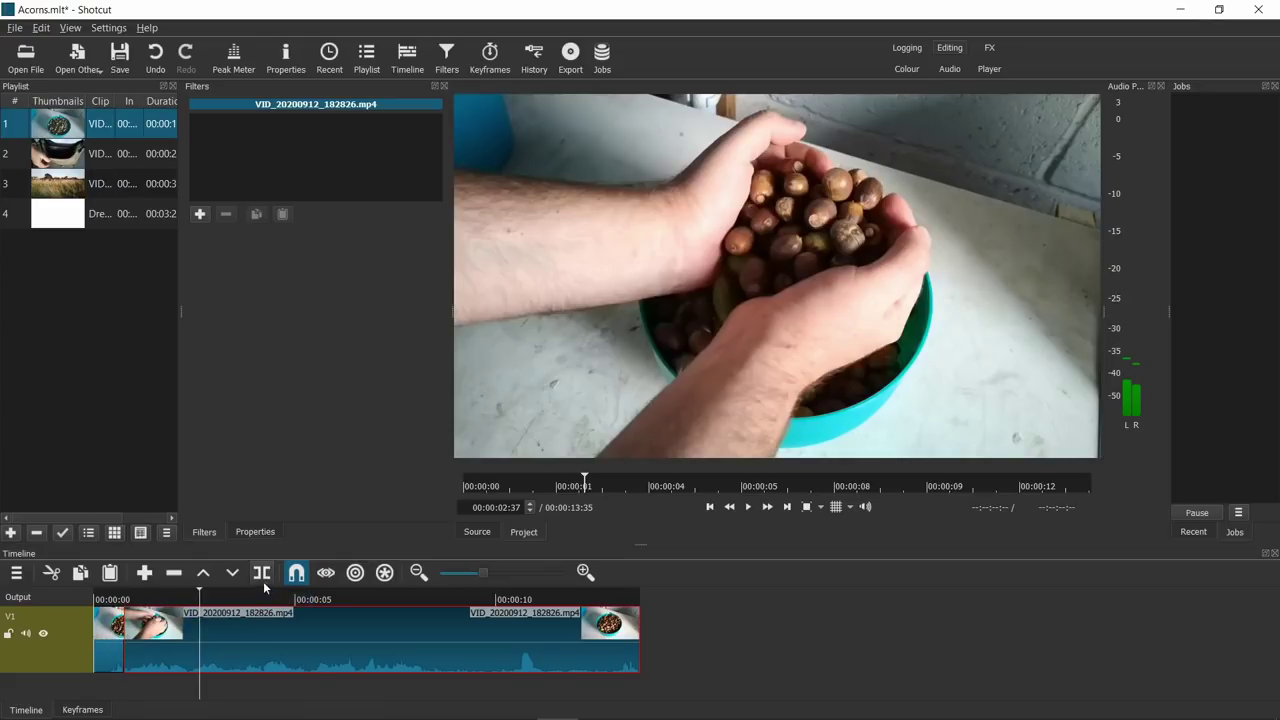
{"action": "left_click", "coordinate": [121, 637]}
{"action": "key", "text": "Delete"}
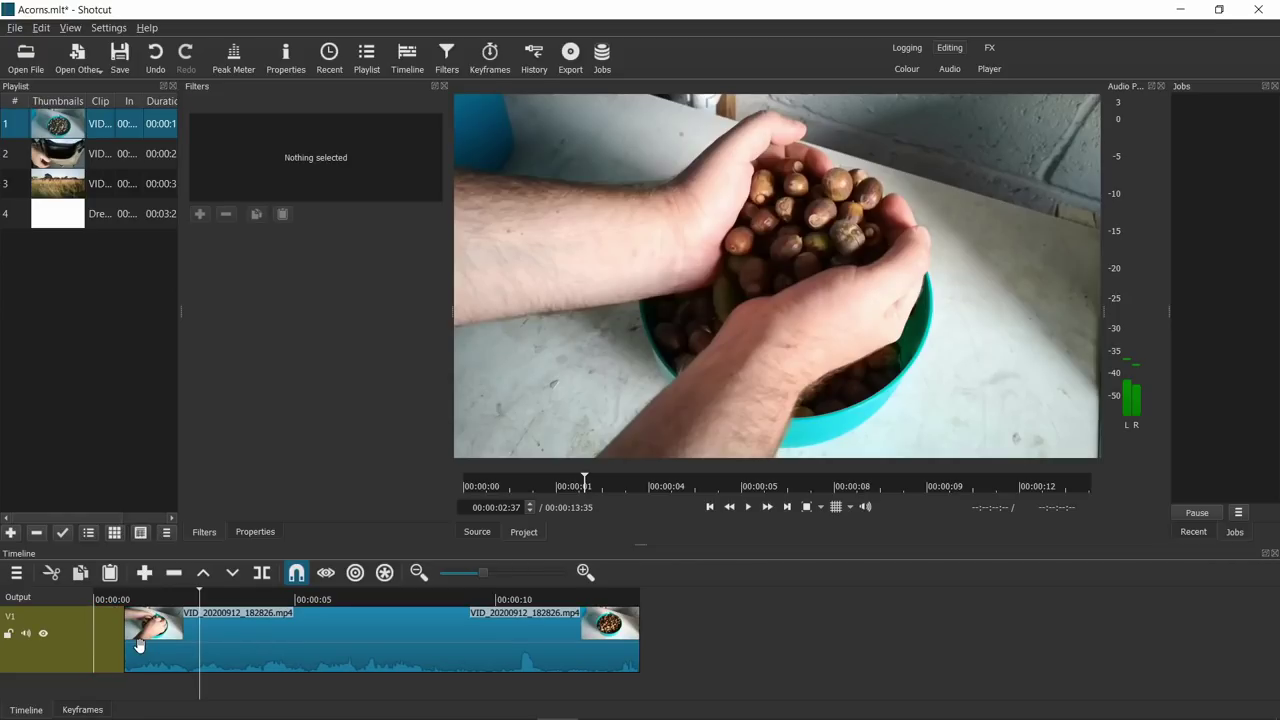
Step: Remove the short opening piece so the gap closes, after trying remove and lift options
{"action": "key", "text": "ctrl+z"}
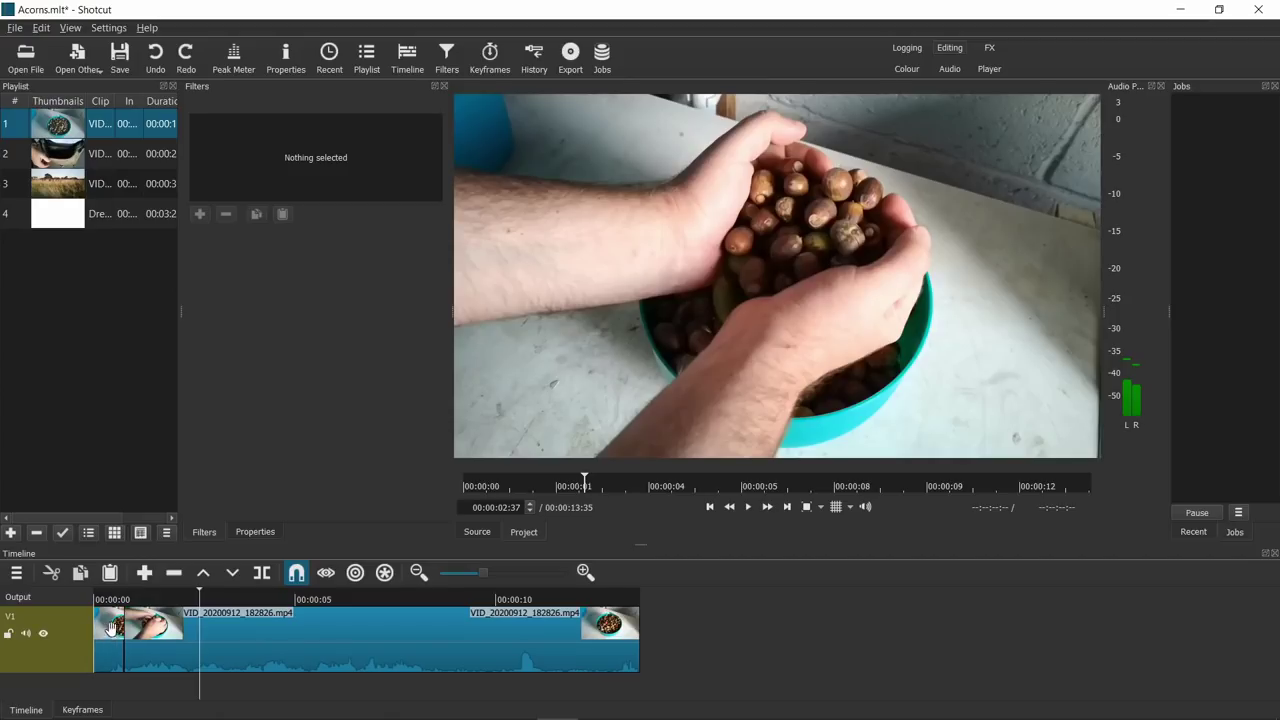
{"action": "right_click", "coordinate": [110, 628]}
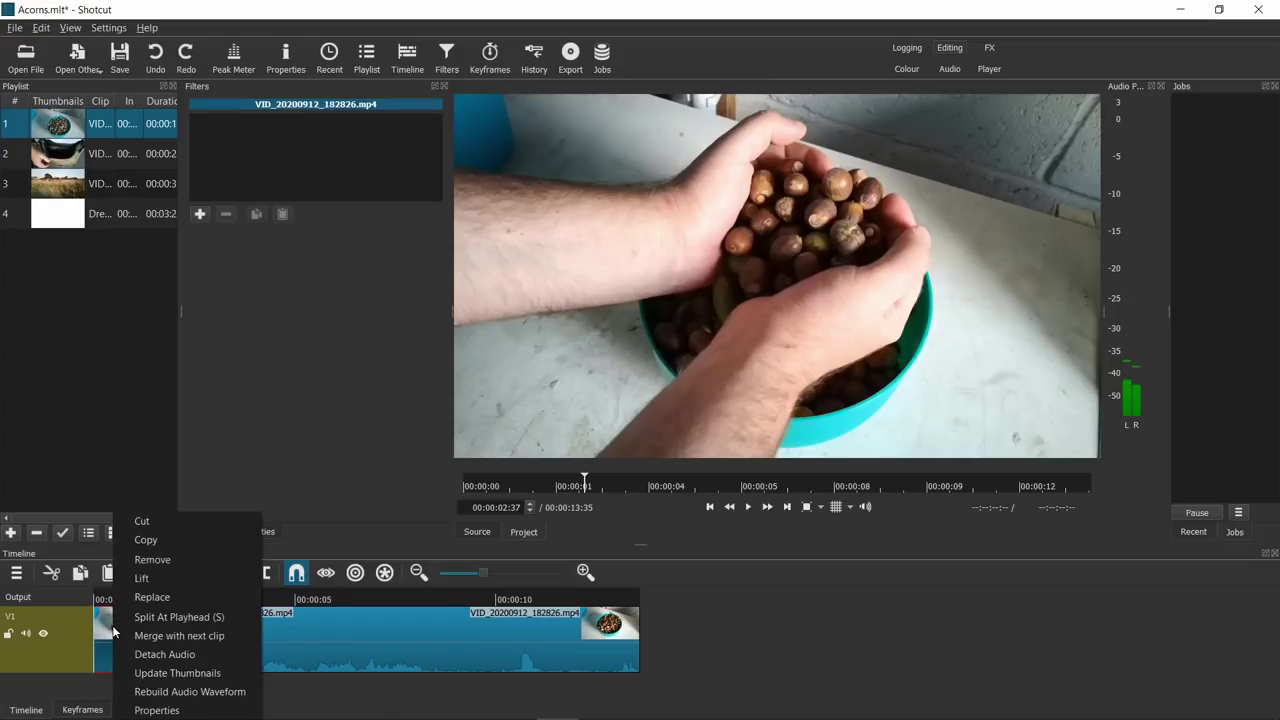
{"action": "left_click", "coordinate": [188, 563]}
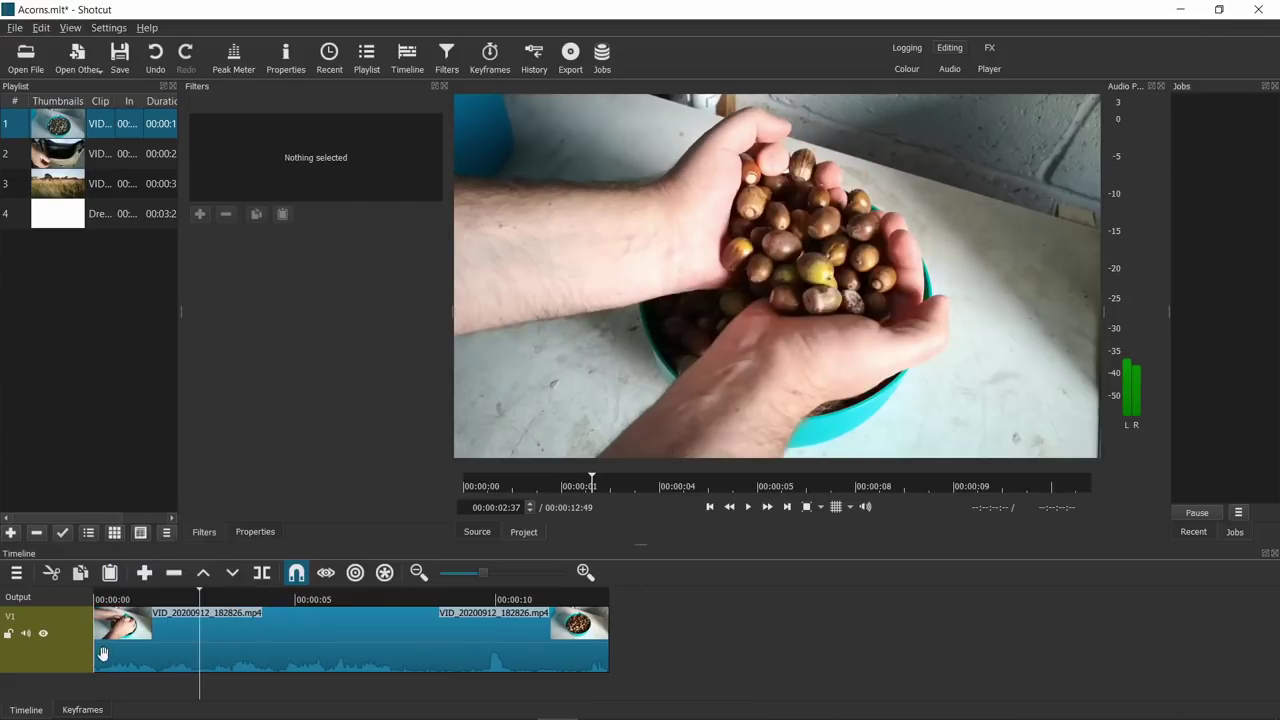
{"action": "key", "text": "ctrl+z"}
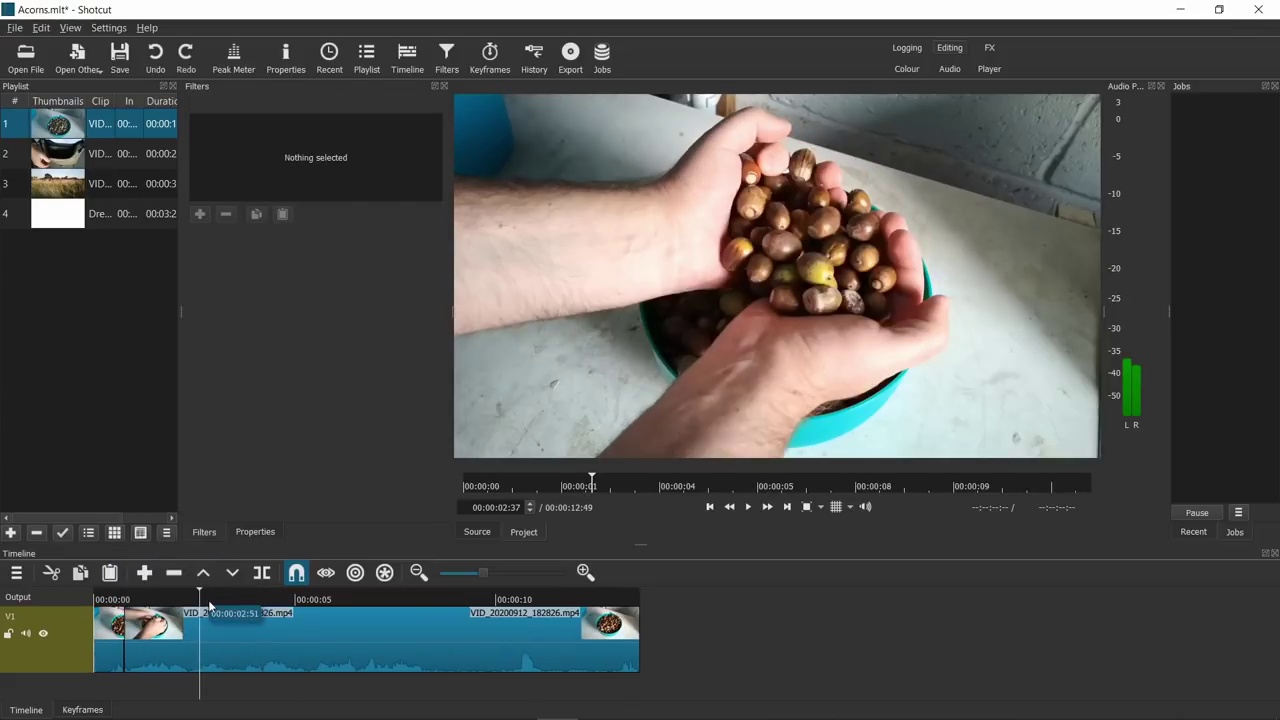
{"action": "right_click", "coordinate": [110, 630]}
{"action": "left_click", "coordinate": [165, 574]}
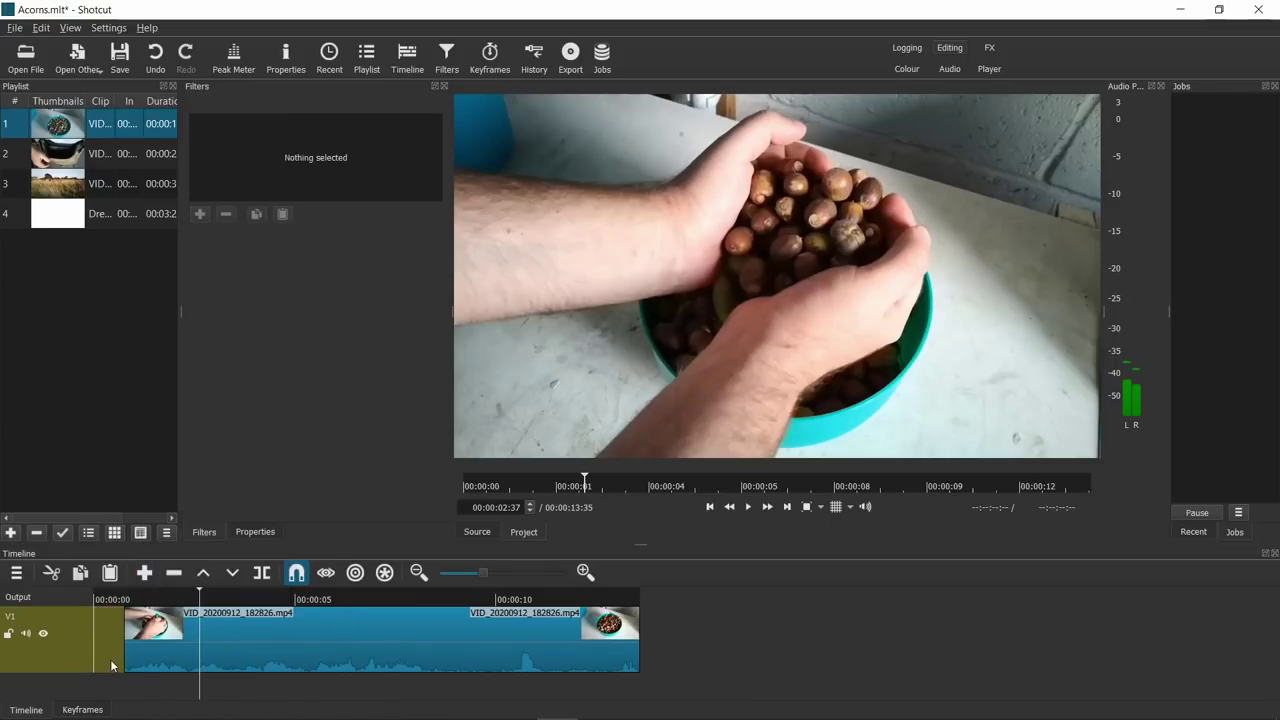
{"action": "key", "text": "ctrl+z"}
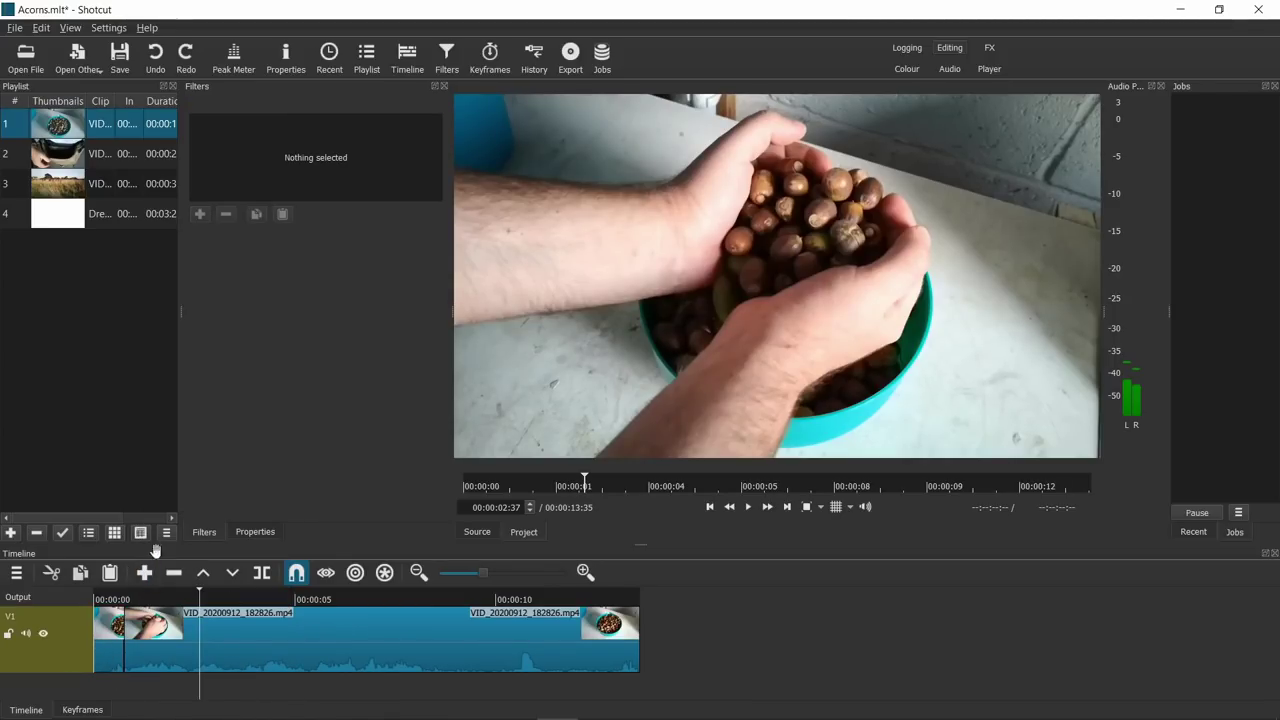
{"action": "right_click", "coordinate": [108, 636]}
{"action": "left_click", "coordinate": [185, 560]}
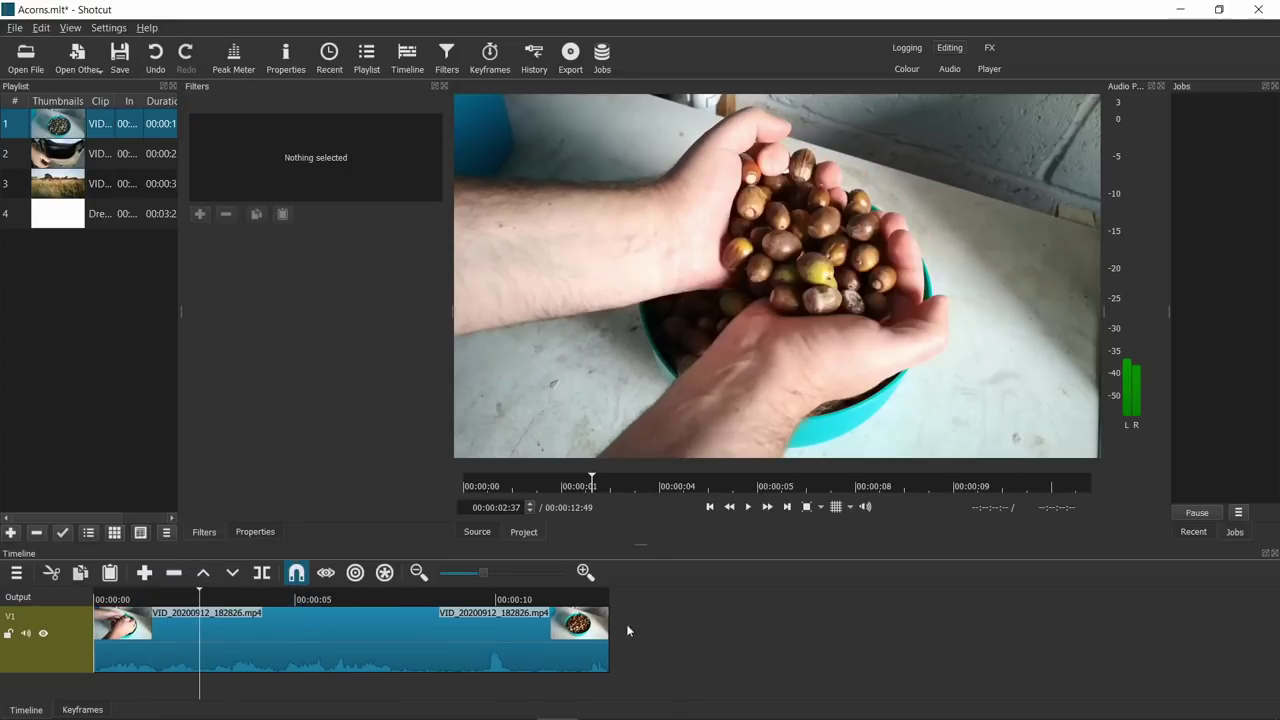
Step: Cut the first clip to end at 00:00:08:09 and add VID_20200912_182932 after it
{"action": "left_click", "coordinate": [157, 598]}
{"action": "left_click_drag", "start_coordinate": [157, 600], "coordinate": [421, 611]}
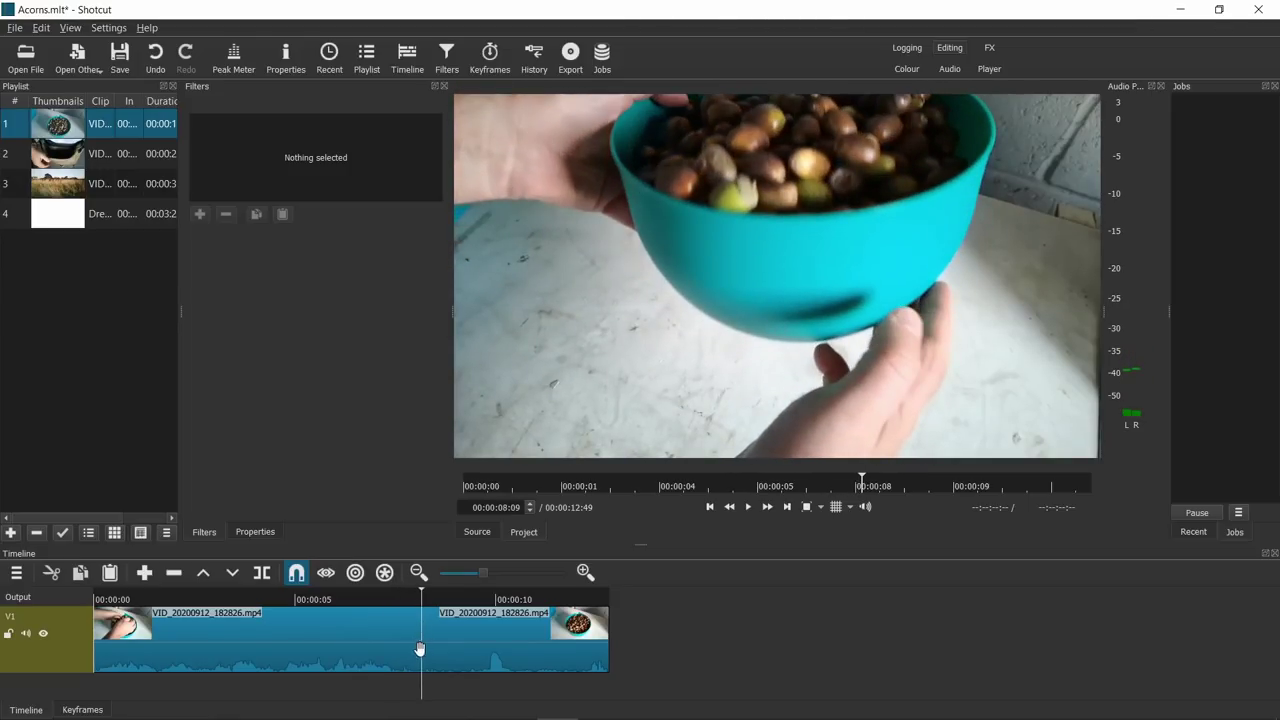
{"action": "left_click", "coordinate": [262, 572]}
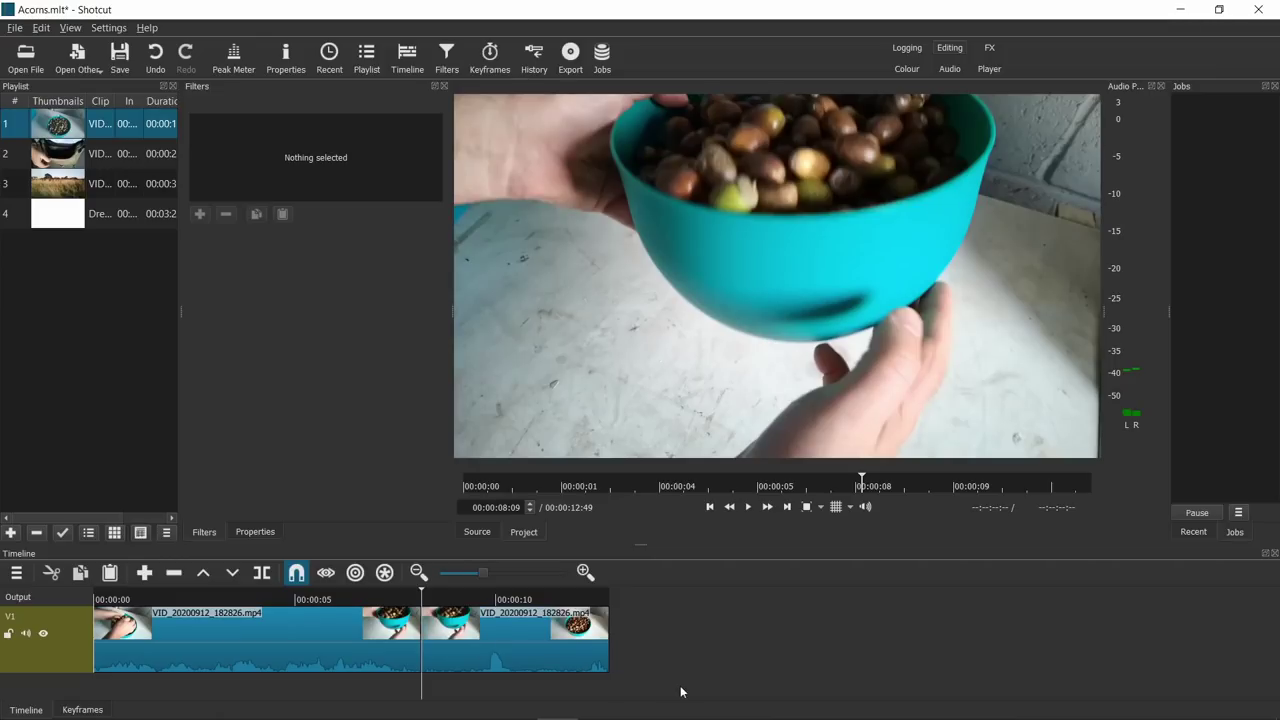
{"action": "left_click", "coordinate": [488, 622]}
{"action": "key", "text": "Delete"}
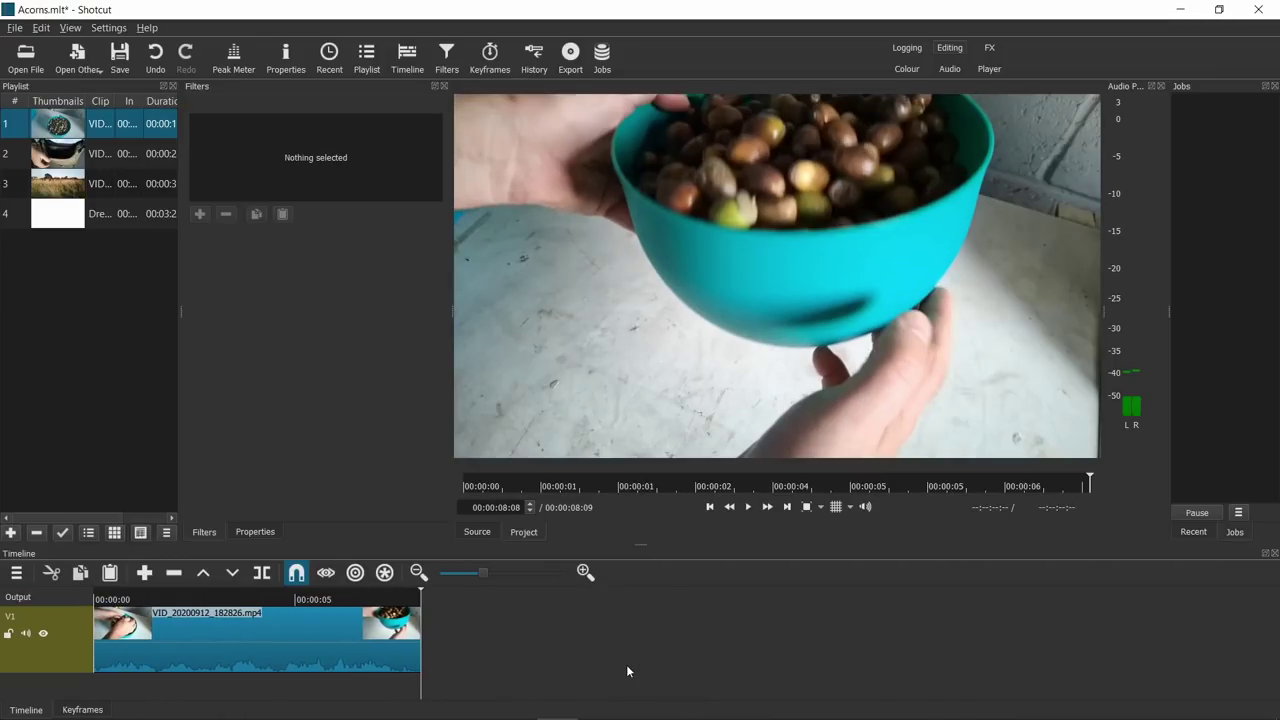
{"action": "left_click_drag", "start_coordinate": [58, 157], "coordinate": [514, 625]}
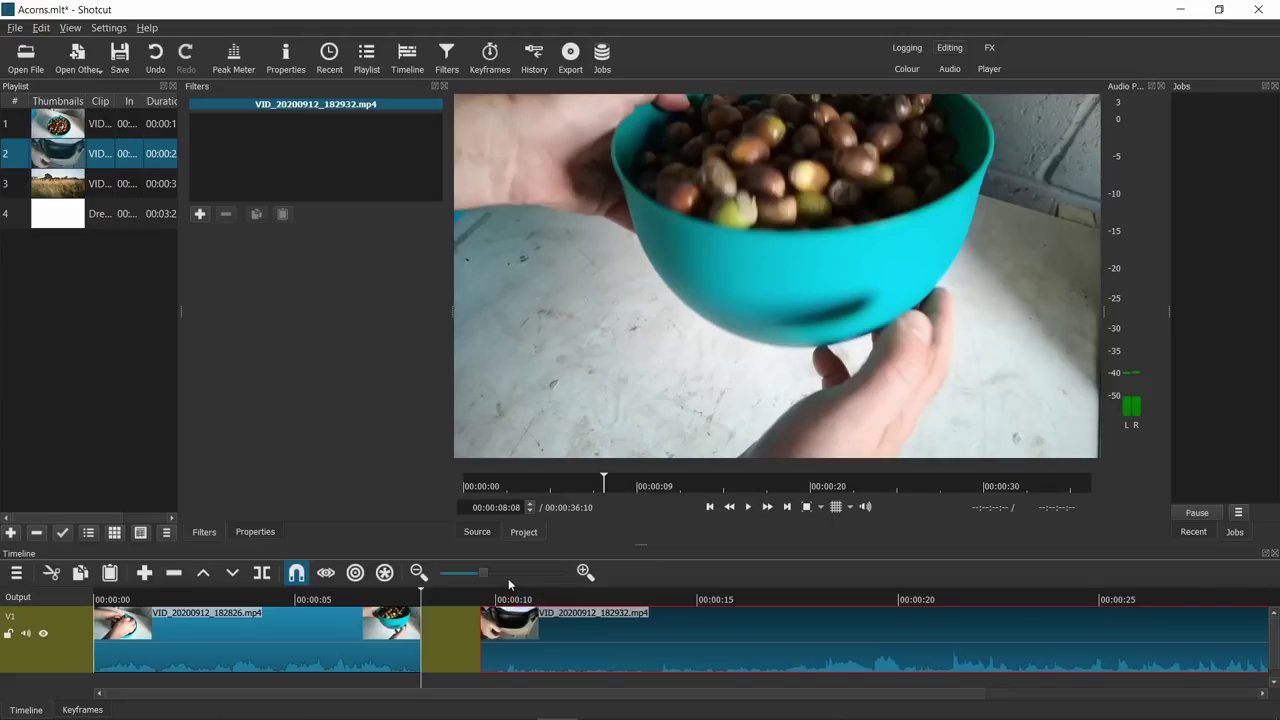
Step: Trim the second clip's opening and overlap it onto the first clip, previewing the dissolve
{"action": "left_click", "coordinate": [506, 599]}
{"action": "left_click", "coordinate": [534, 599]}
{"action": "left_click_drag", "start_coordinate": [541, 599], "coordinate": [591, 603]}
{"action": "left_click_drag", "start_coordinate": [641, 608], "coordinate": [724, 612]}
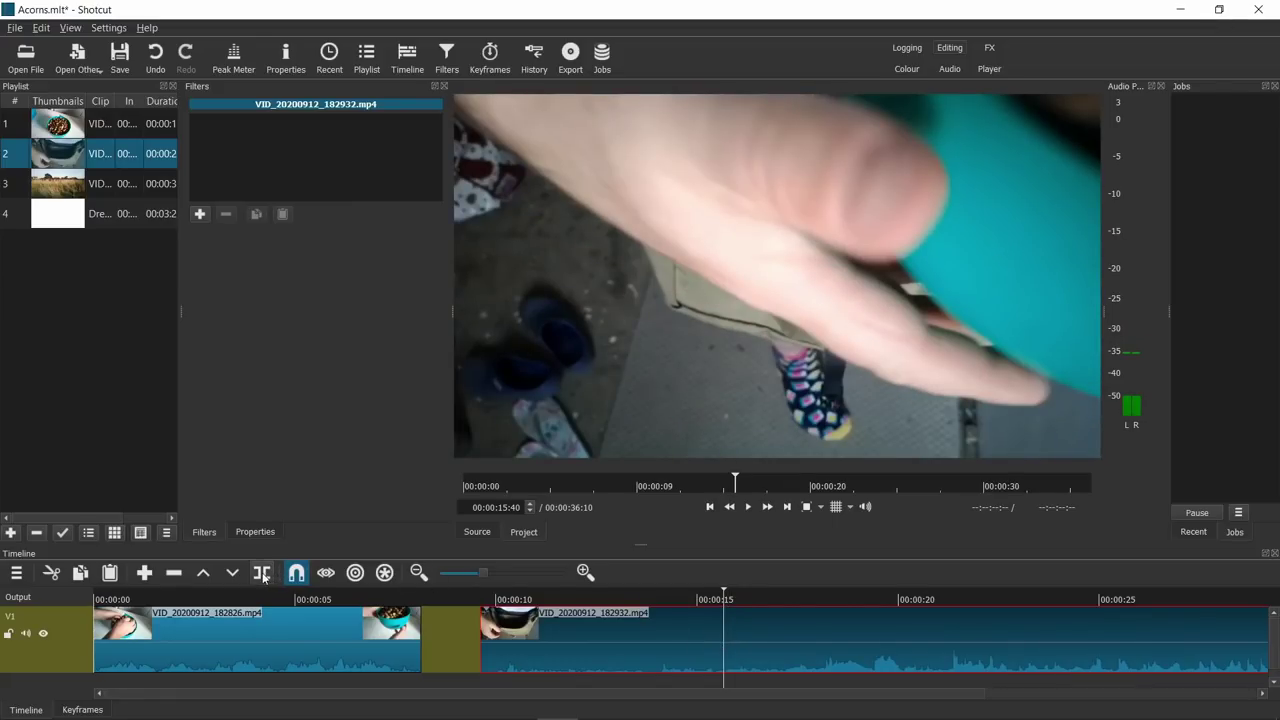
{"action": "key", "text": "s"}
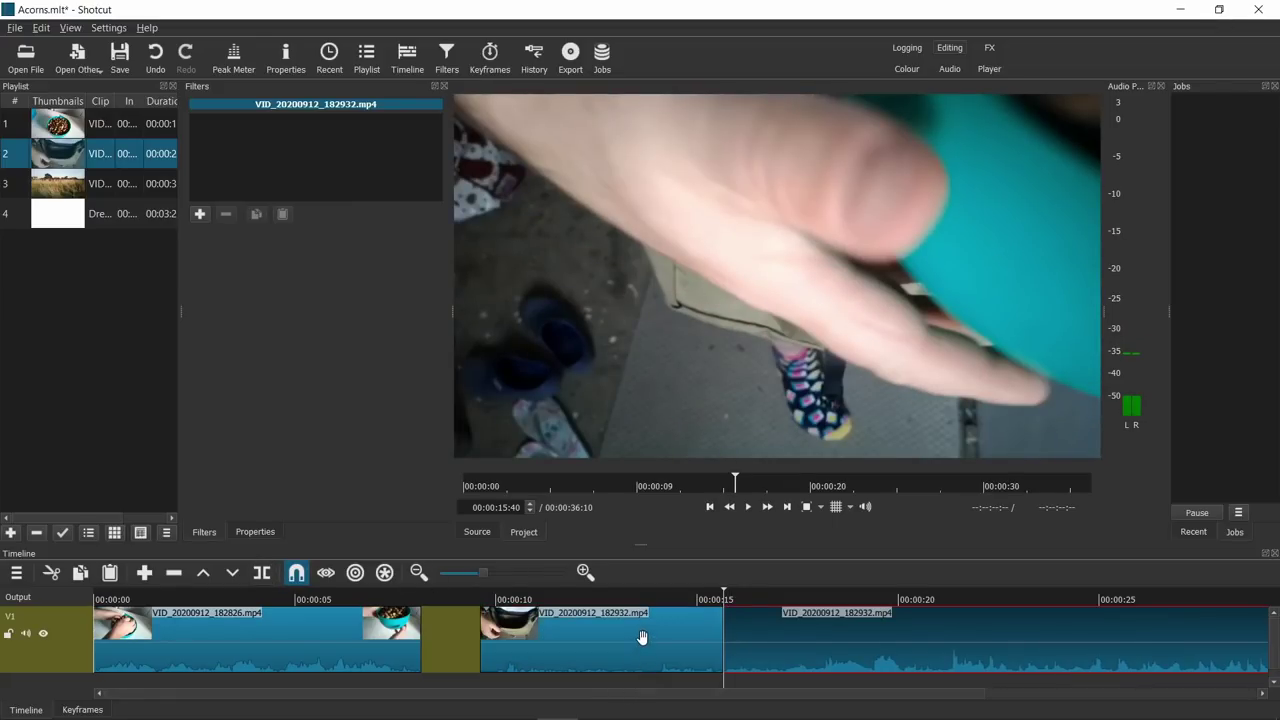
{"action": "key", "text": "Delete"}
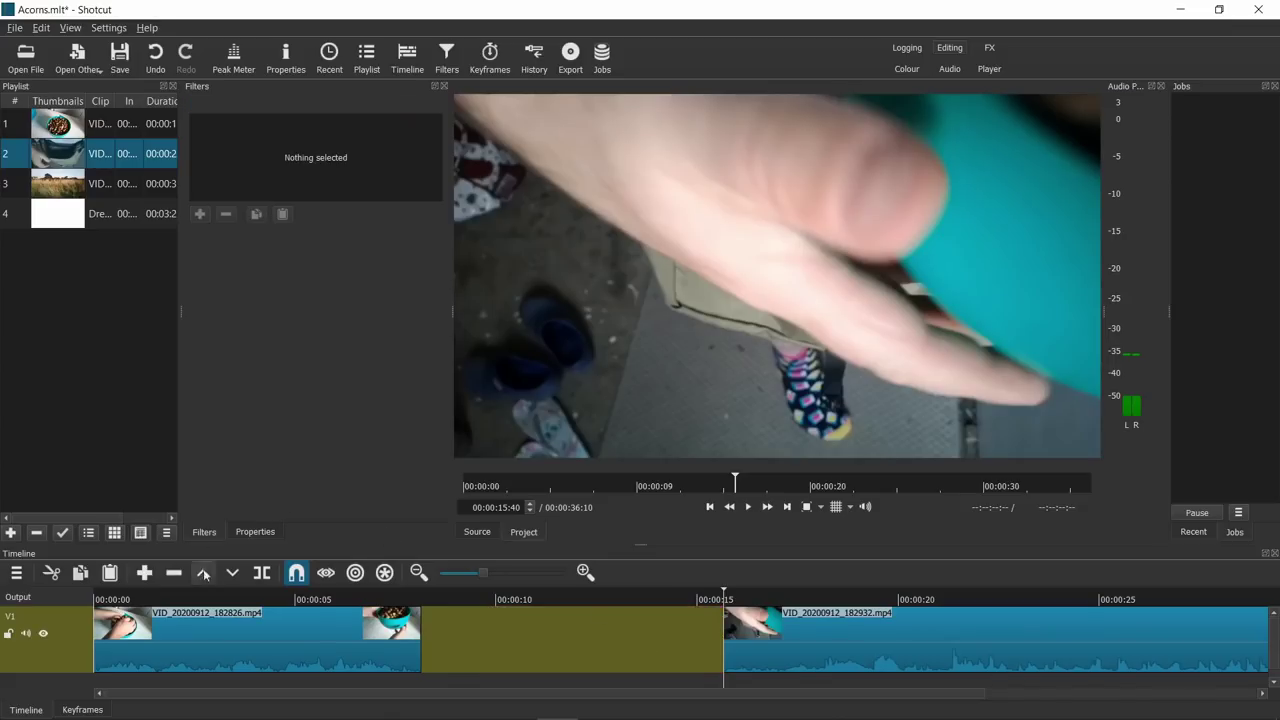
{"action": "left_click_drag", "start_coordinate": [758, 640], "coordinate": [476, 644]}
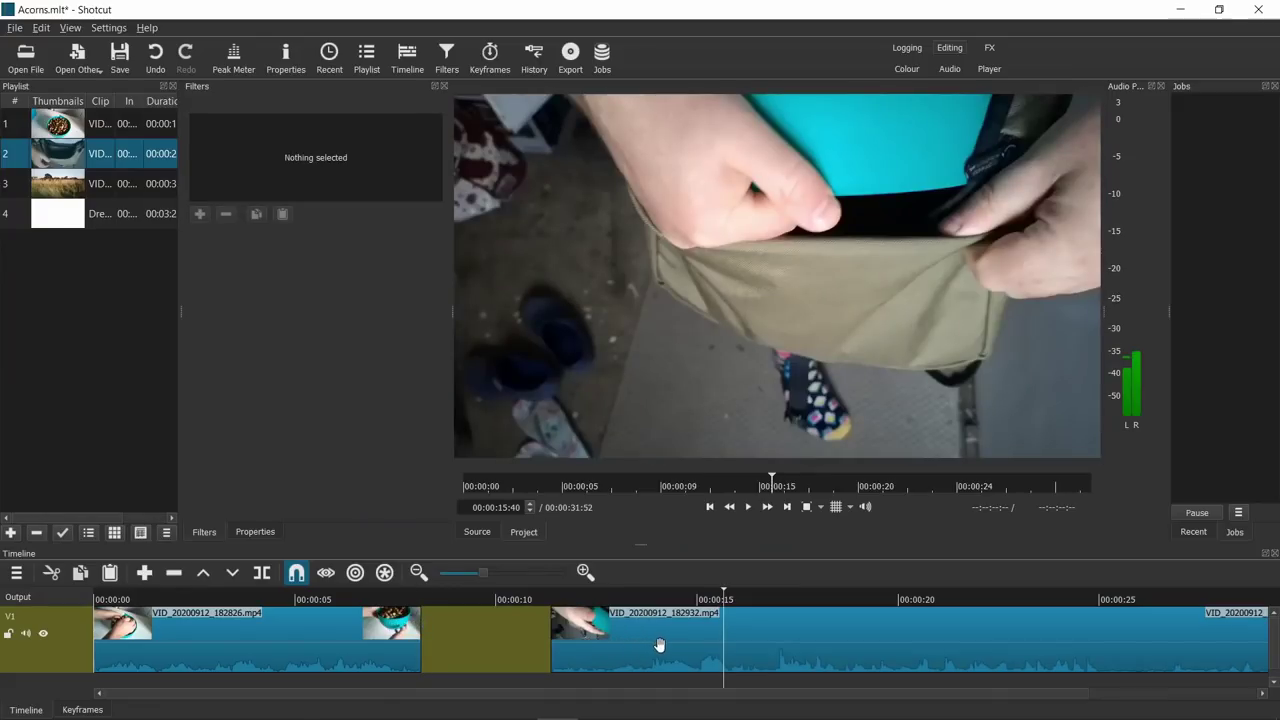
{"action": "mouse_move", "coordinate": [579, 648]}
{"action": "left_mouse_down"}
{"action": "mouse_move", "coordinate": [560, 648]}
{"action": "mouse_move", "coordinate": [633, 646]}
{"action": "mouse_move", "coordinate": [579, 629]}
{"action": "left_mouse_up"}
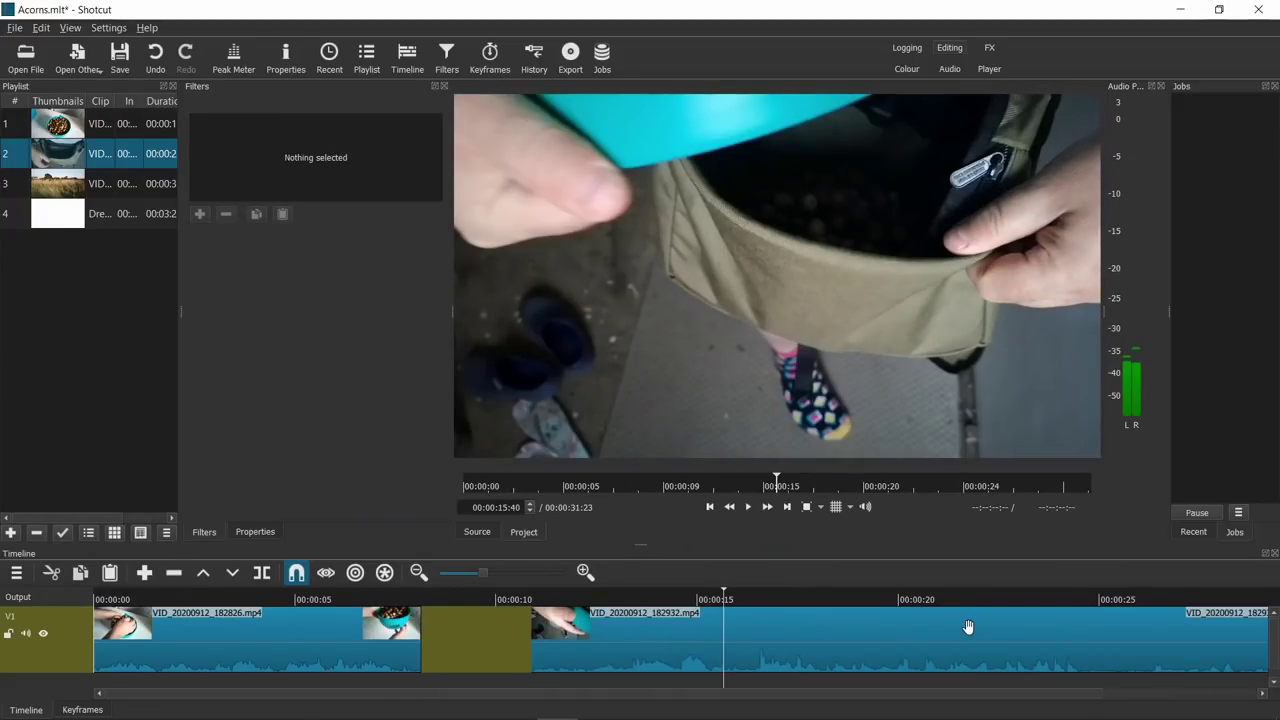
{"action": "left_click_drag", "start_coordinate": [849, 636], "coordinate": [717, 631]}
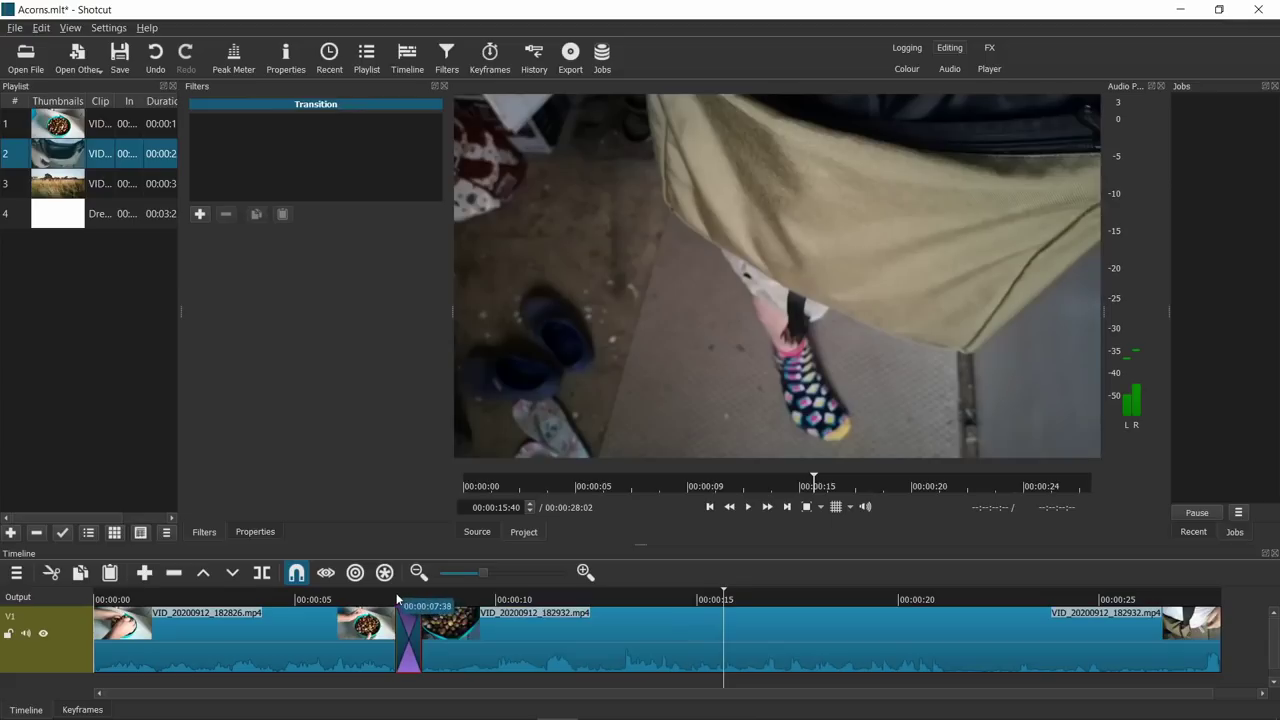
{"action": "left_click", "coordinate": [396, 599]}
{"action": "key", "text": "space"}
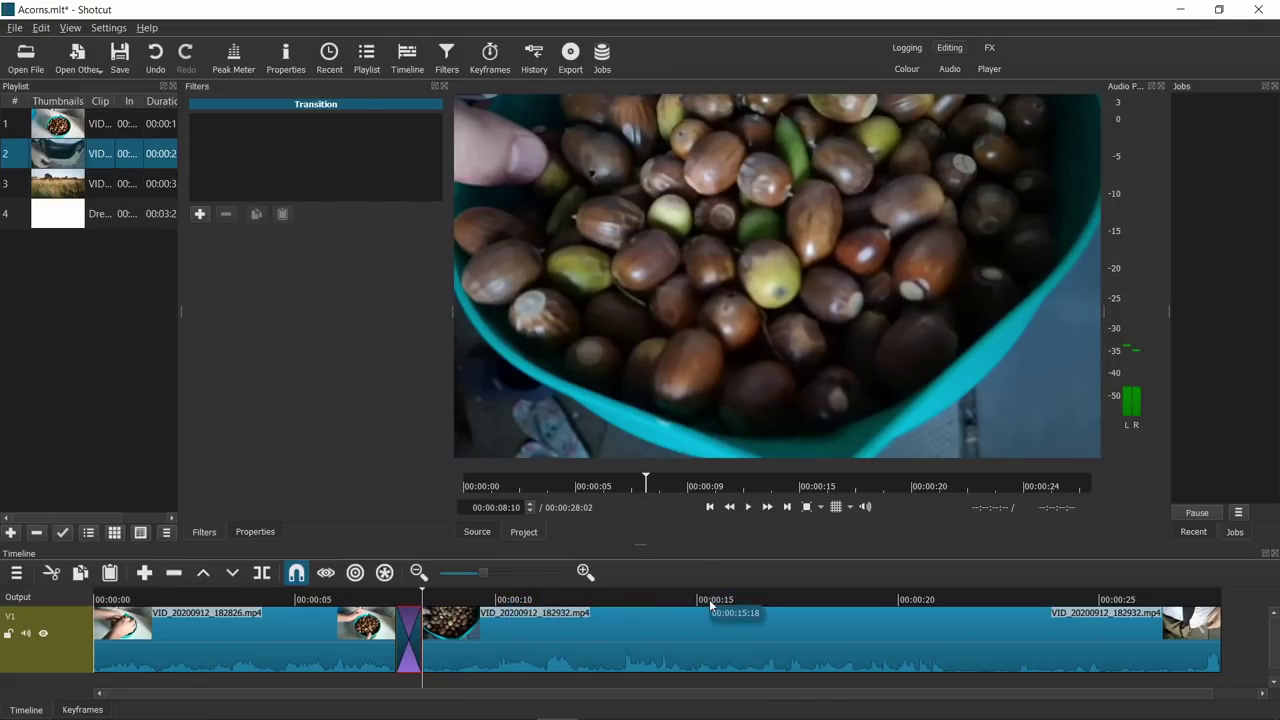
Step: Cut off the second clip's end and add field clip VID_20200912_184219 after it
{"action": "left_click_drag", "start_coordinate": [712, 599], "coordinate": [604, 606]}
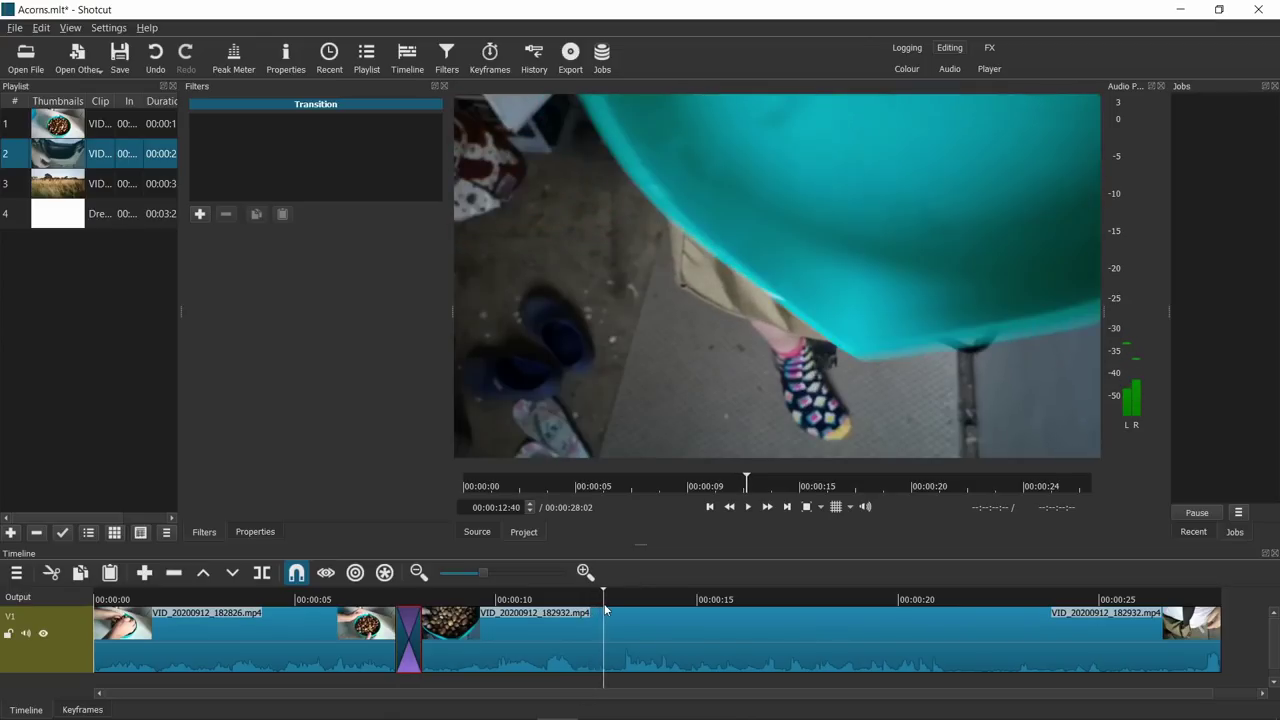
{"action": "left_click", "coordinate": [261, 574]}
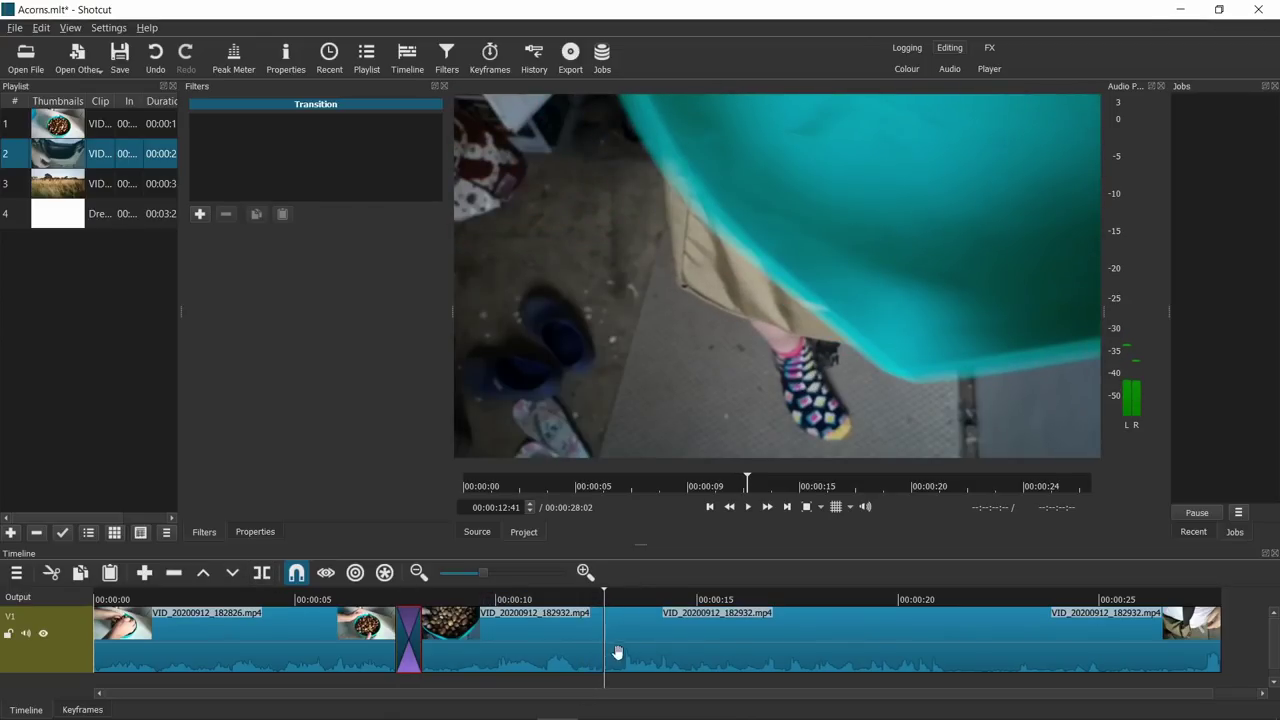
{"action": "left_click", "coordinate": [793, 652]}
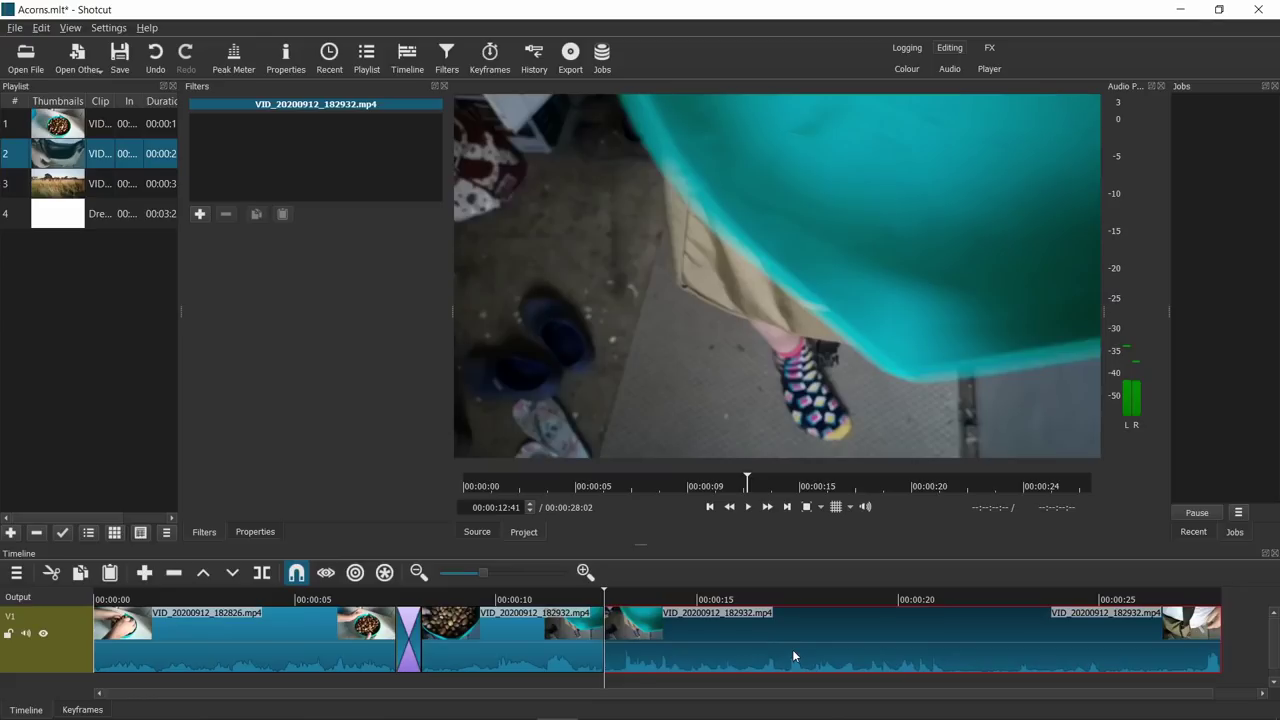
{"action": "key", "text": "Delete"}
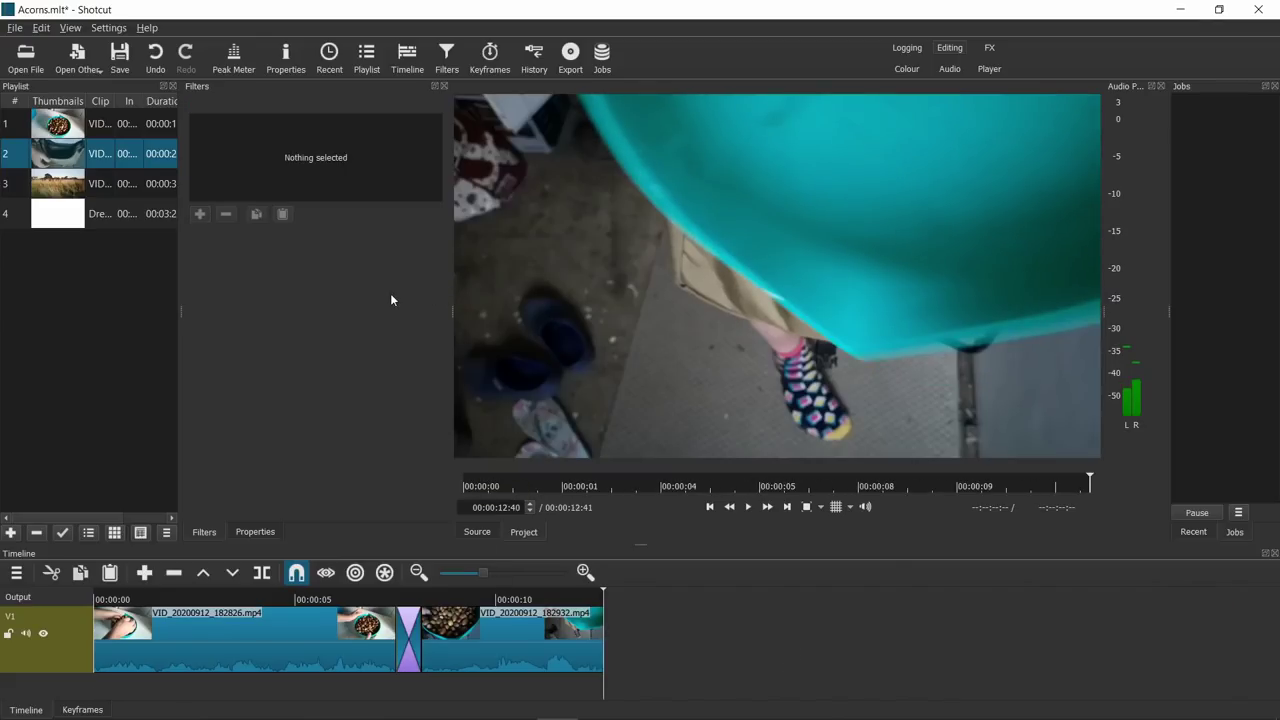
{"action": "left_click_drag", "start_coordinate": [52, 181], "coordinate": [682, 565]}
{"action": "left_click_drag", "start_coordinate": [745, 598], "coordinate": [830, 604]}
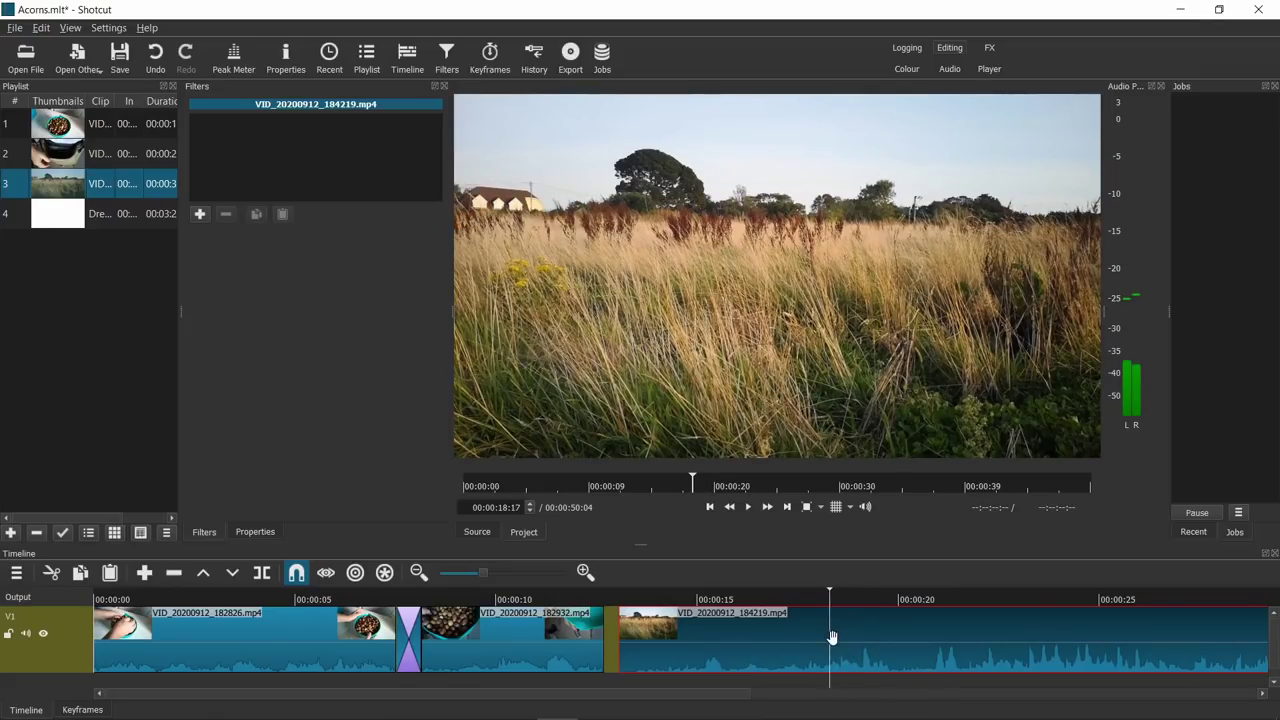
Step: Drop the field clip's opening and overlap the rest onto the second clip as a 20% softness dissolve
{"action": "key", "text": "s"}
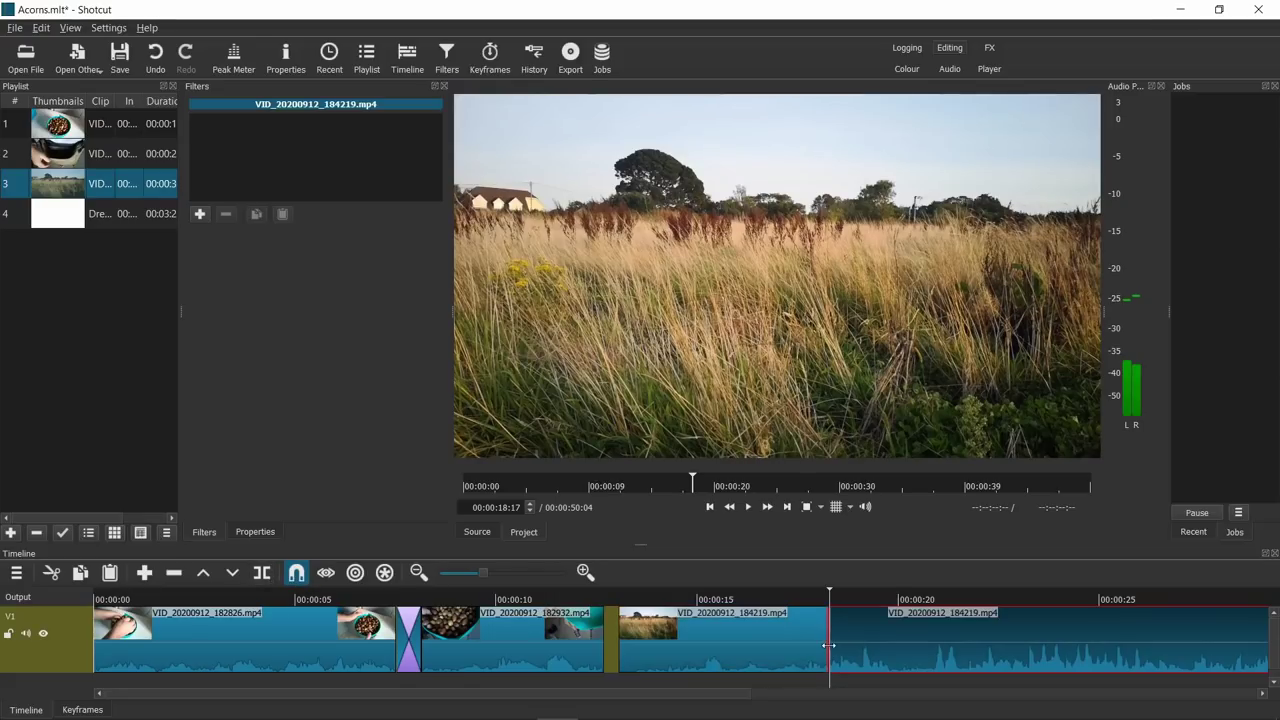
{"action": "left_click", "coordinate": [786, 650]}
{"action": "key", "text": "z"}
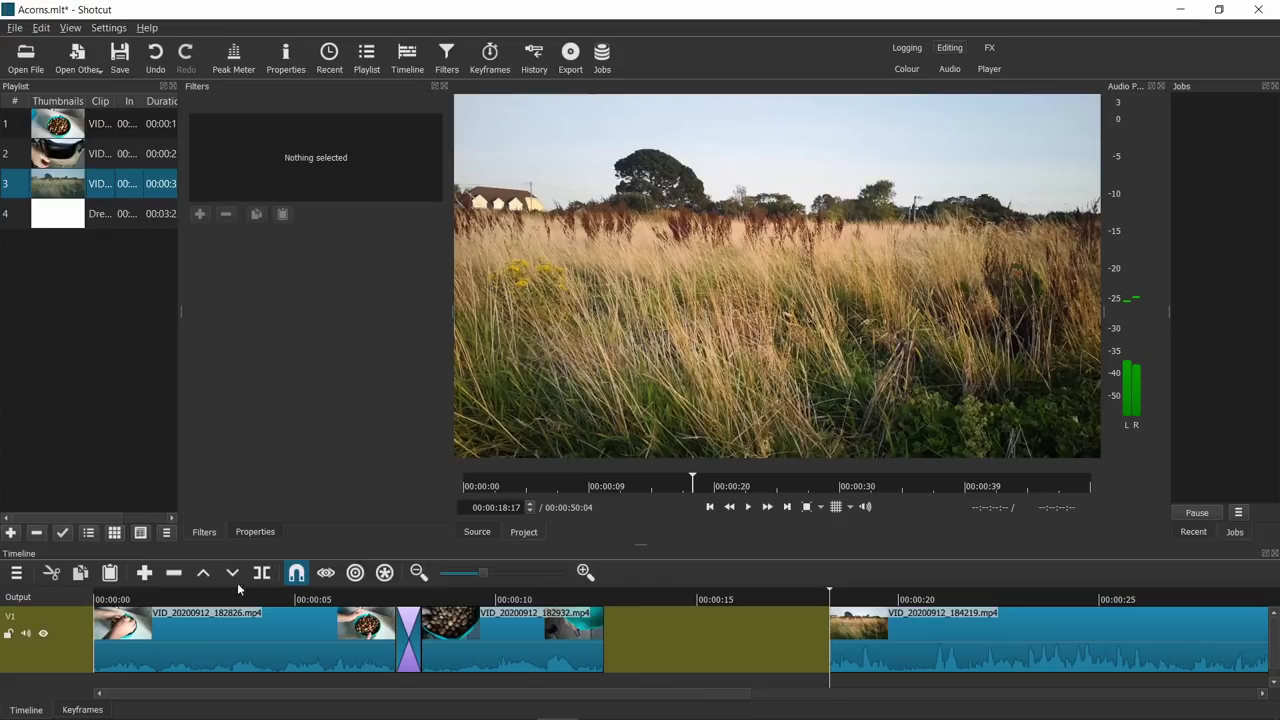
{"action": "left_click_drag", "start_coordinate": [944, 650], "coordinate": [498, 641]}
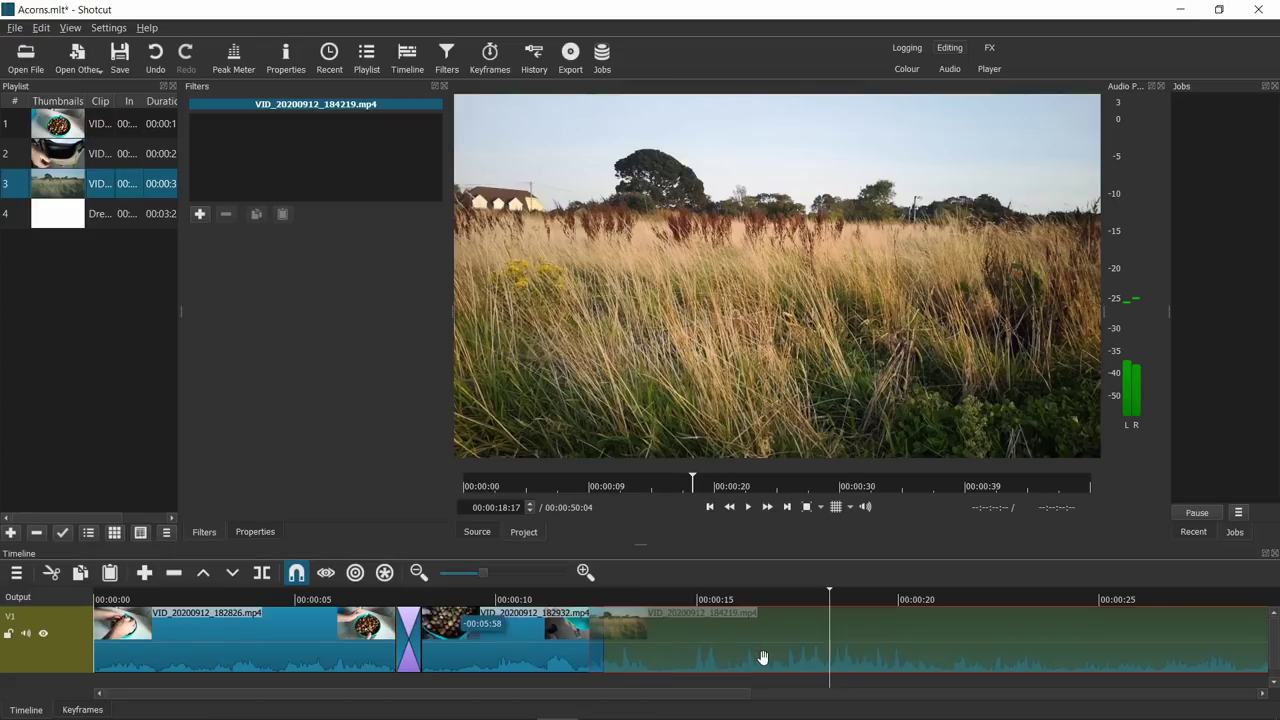
{"action": "left_click_drag", "start_coordinate": [763, 657], "coordinate": [763, 657]}
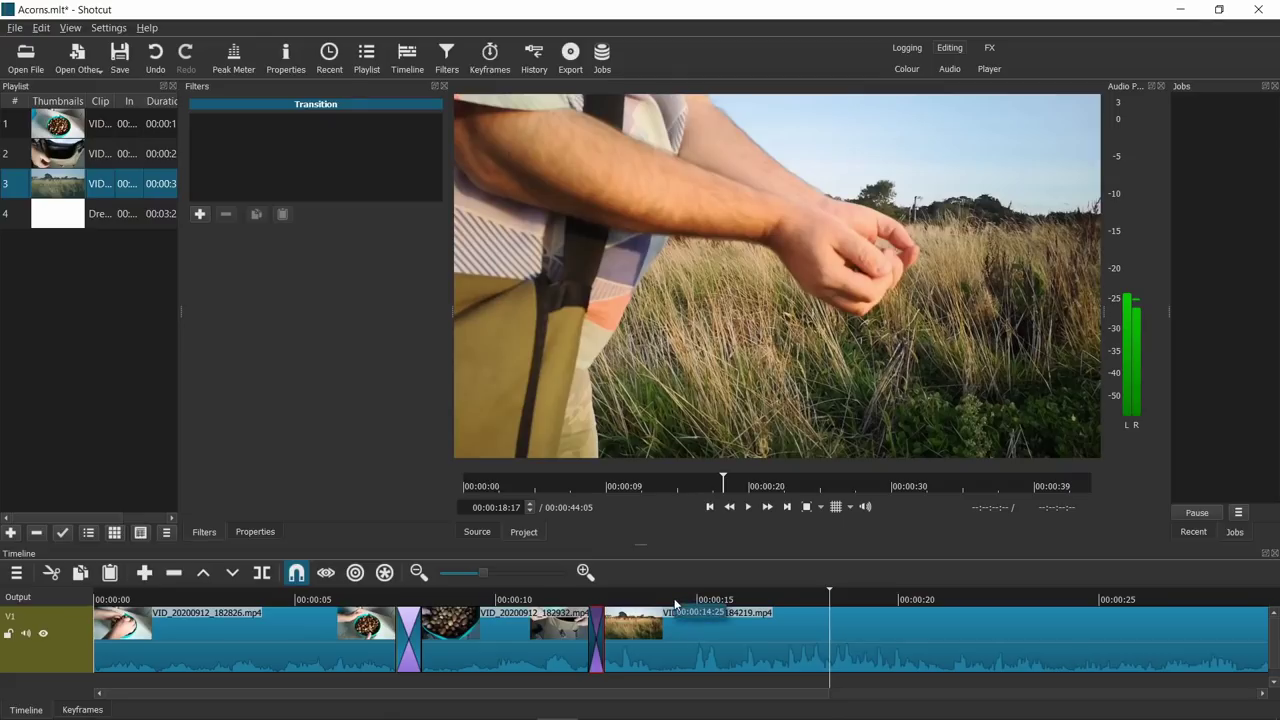
{"action": "left_click", "coordinate": [250, 532]}
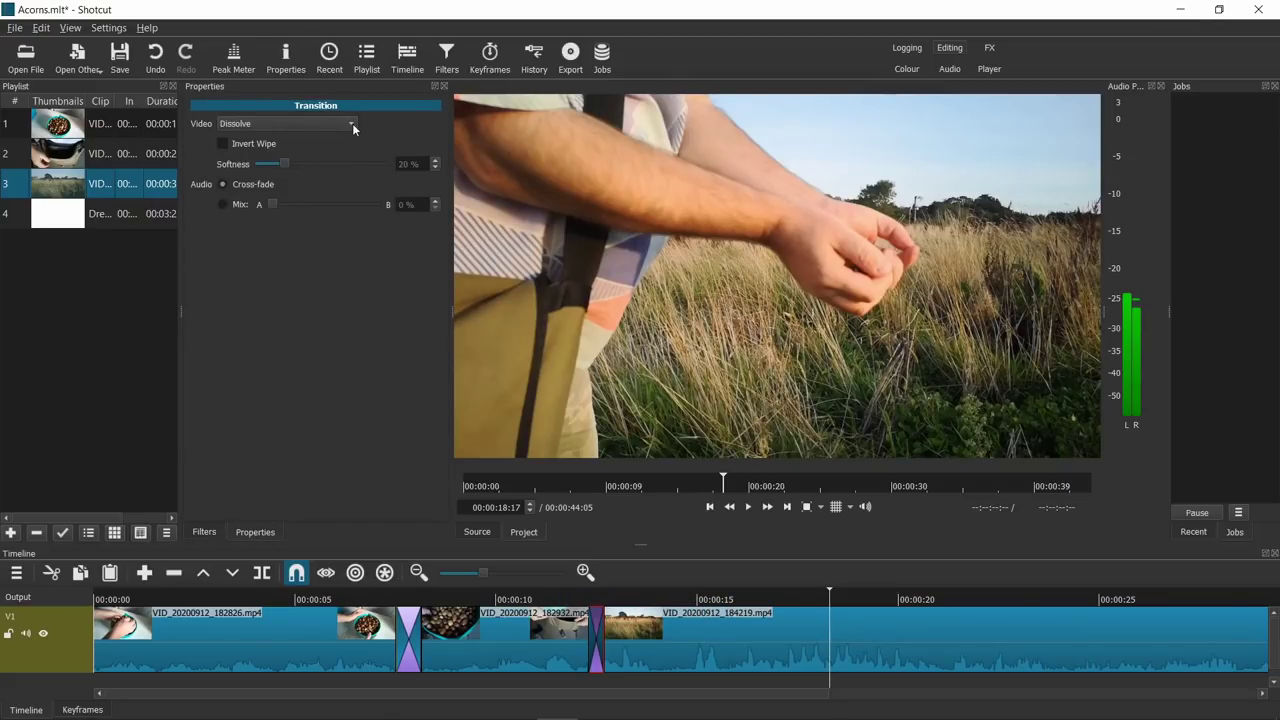
Step: Try a Bar Horizontal wipe on the transition, then settle on Bar Vertical and preview it
{"action": "left_click", "coordinate": [352, 124]}
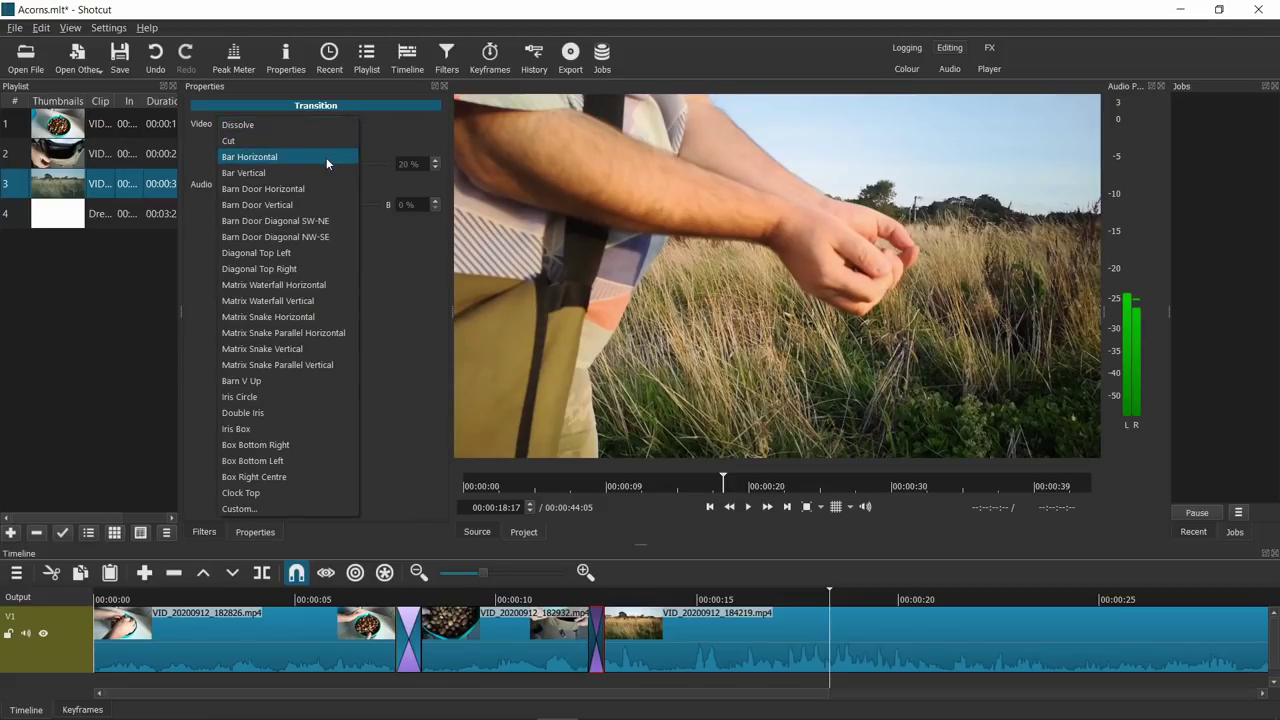
{"action": "left_click", "coordinate": [326, 157]}
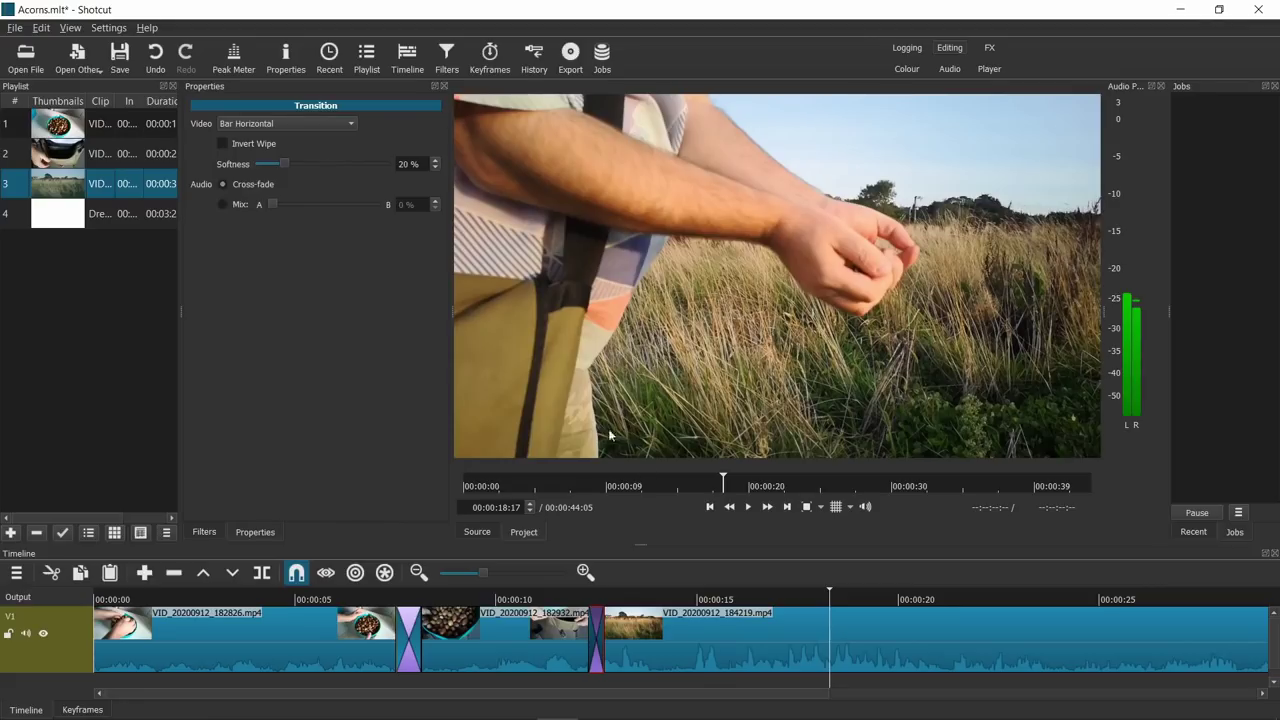
{"action": "left_click", "coordinate": [590, 599]}
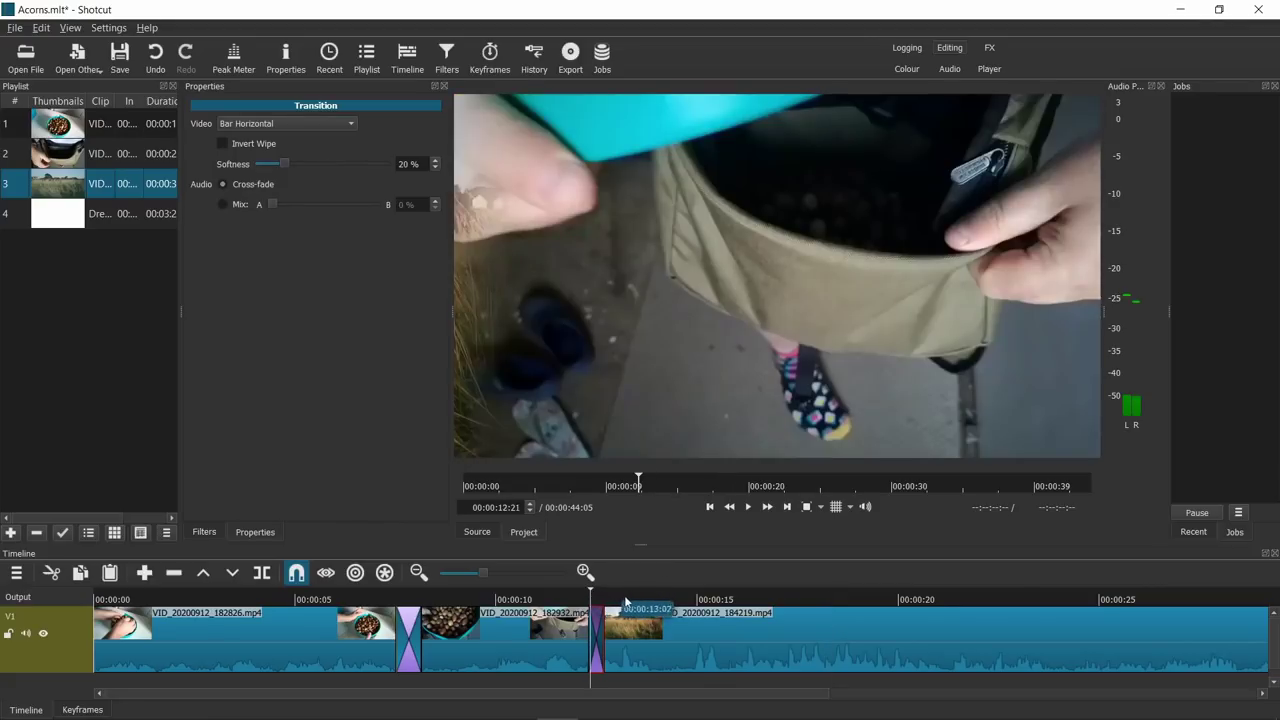
{"action": "key", "text": "Right"}
{"action": "key", "text": "Right"}
{"action": "key", "text": "Right"}
{"action": "key", "text": "Right"}
{"action": "key", "text": "Right"}
{"action": "key", "text": "Right"}
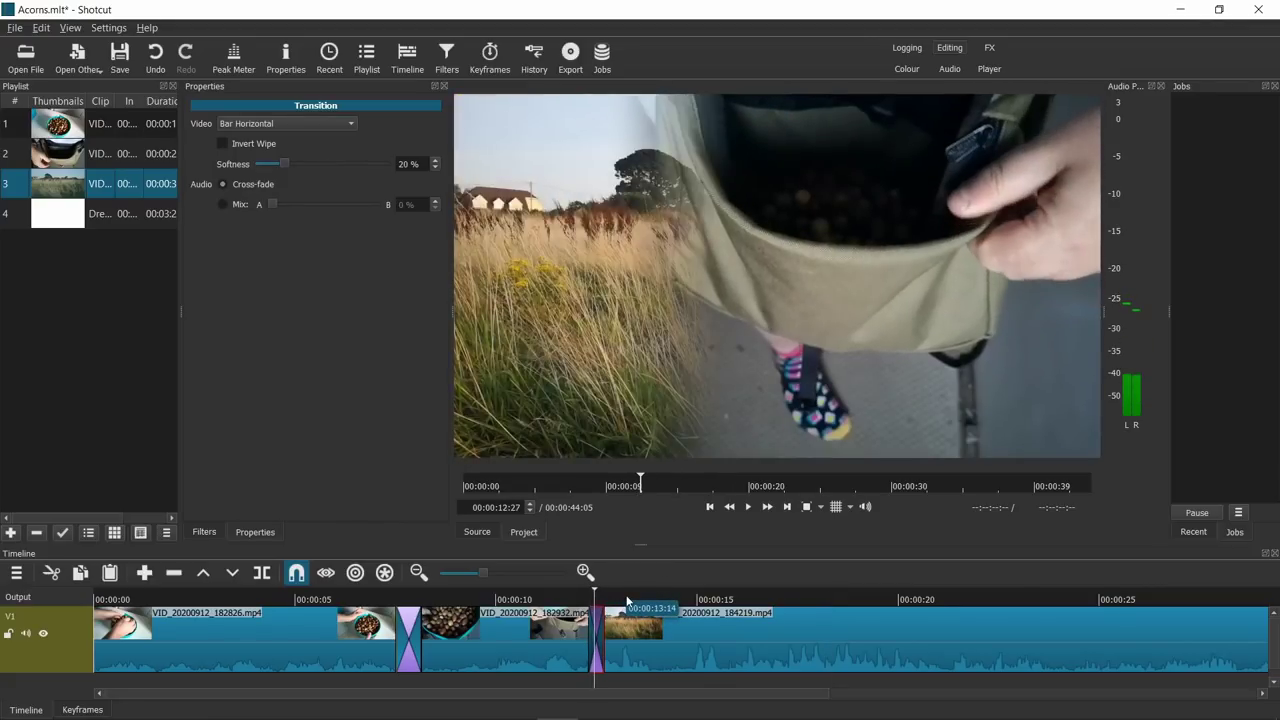
{"action": "left_click", "coordinate": [348, 126]}
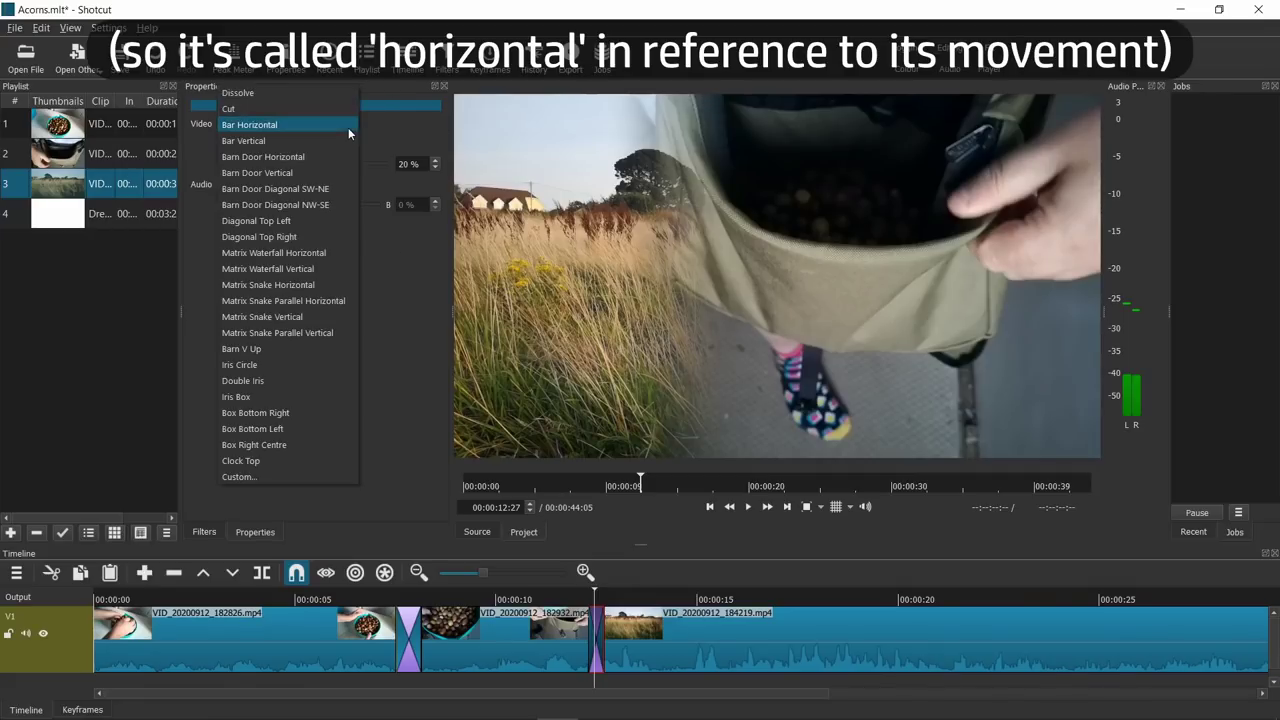
{"action": "left_click", "coordinate": [330, 141]}
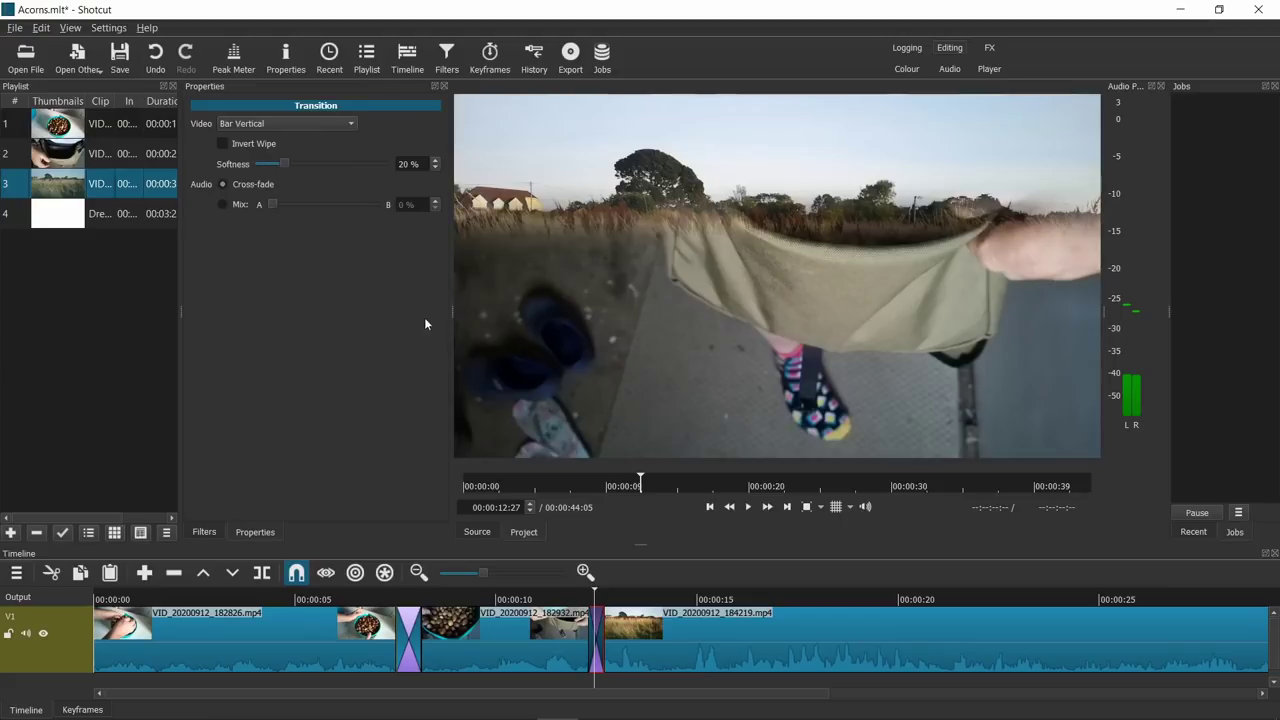
{"action": "left_click", "coordinate": [585, 573]}
{"action": "left_click", "coordinate": [573, 594]}
{"action": "mouse_move", "coordinate": [571, 594]}
{"action": "left_mouse_down"}
{"action": "mouse_move", "coordinate": [550, 595]}
{"action": "mouse_move", "coordinate": [588, 598]}
{"action": "left_mouse_up"}
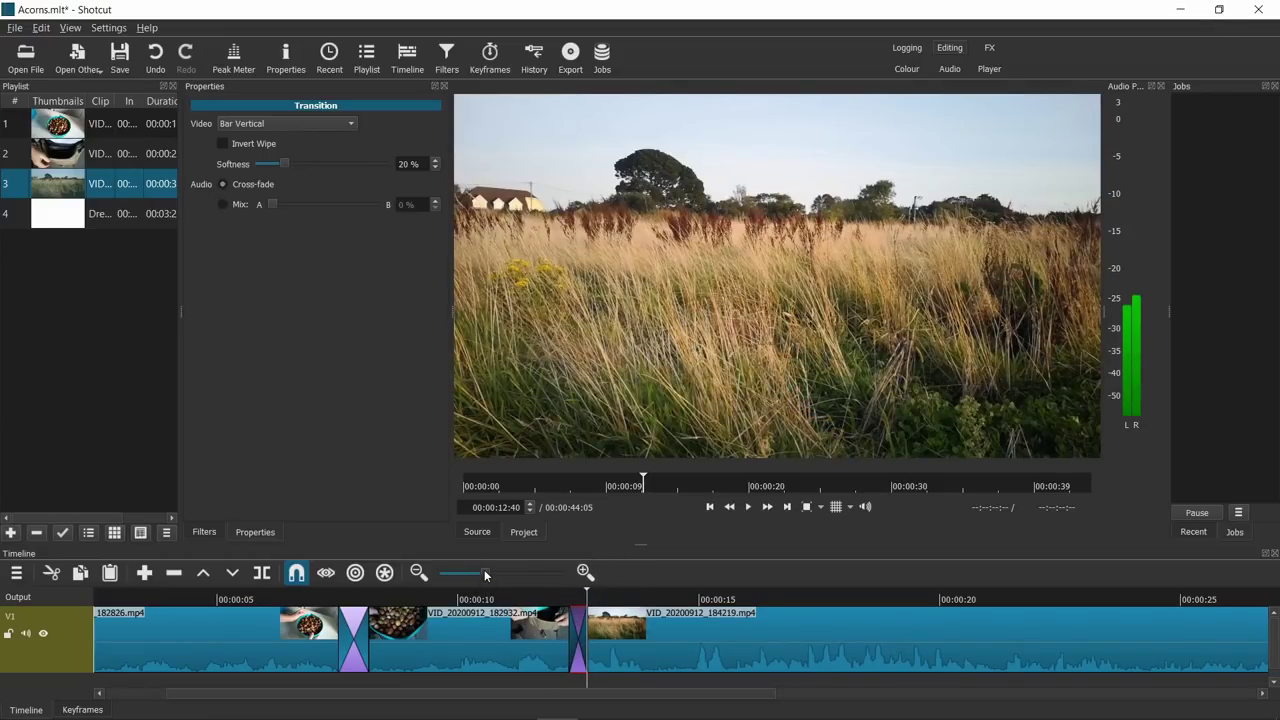
Step: Cut the field clip at the playhead and delete its tail so V1 ends at 00:00:35:27
{"action": "scroll", "coordinate": [478, 570], "scroll_direction": "down", "scroll_amount": 1}
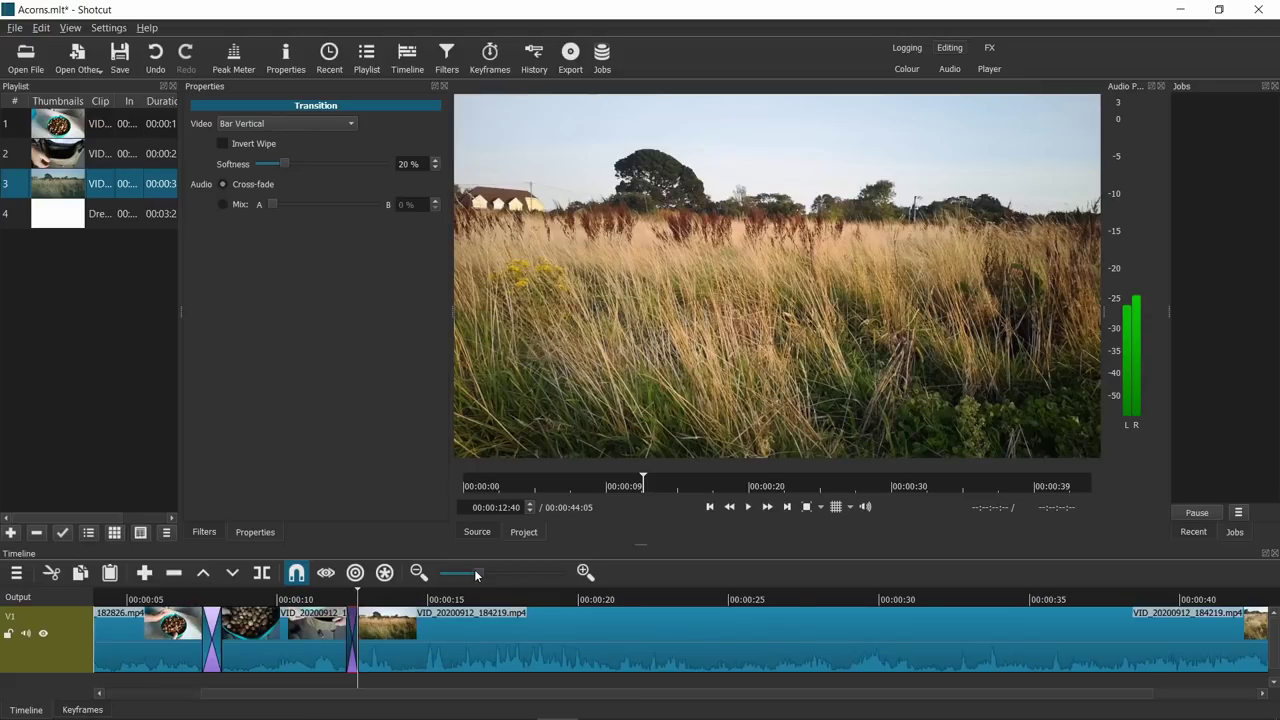
{"action": "scroll", "coordinate": [476, 572], "scroll_direction": "down", "scroll_amount": 1}
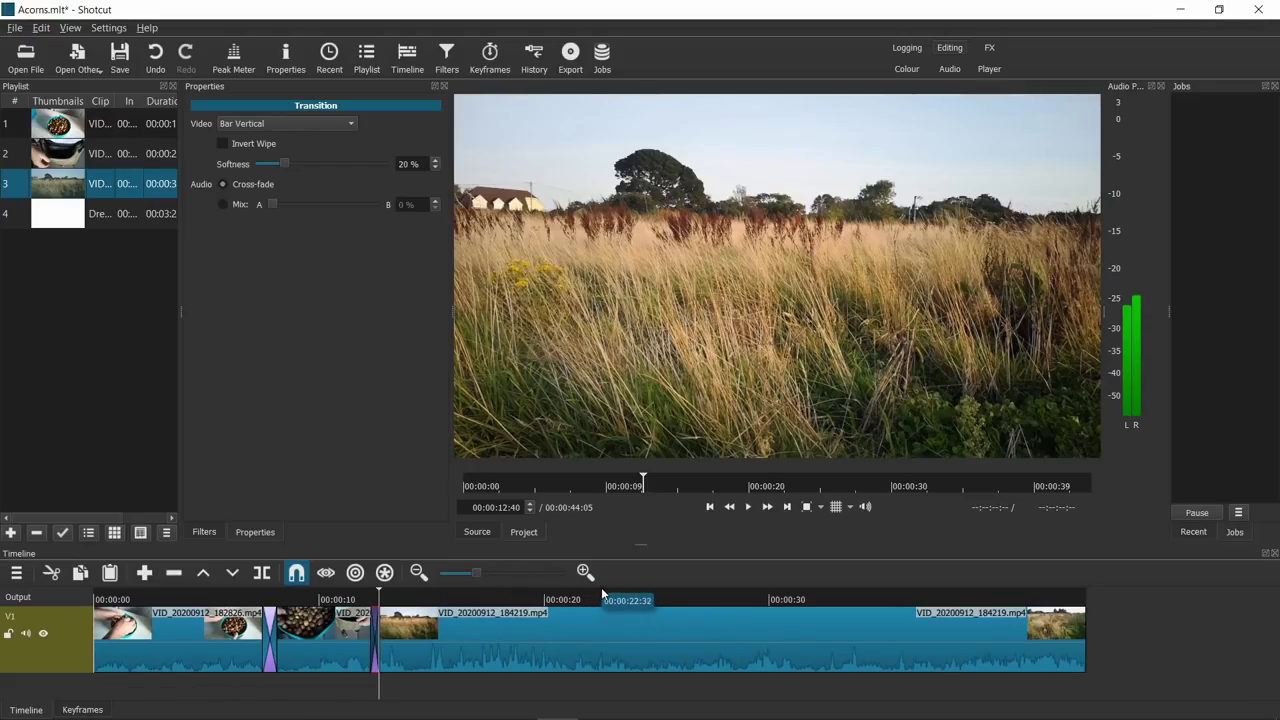
{"action": "left_click_drag", "start_coordinate": [617, 592], "coordinate": [893, 605]}
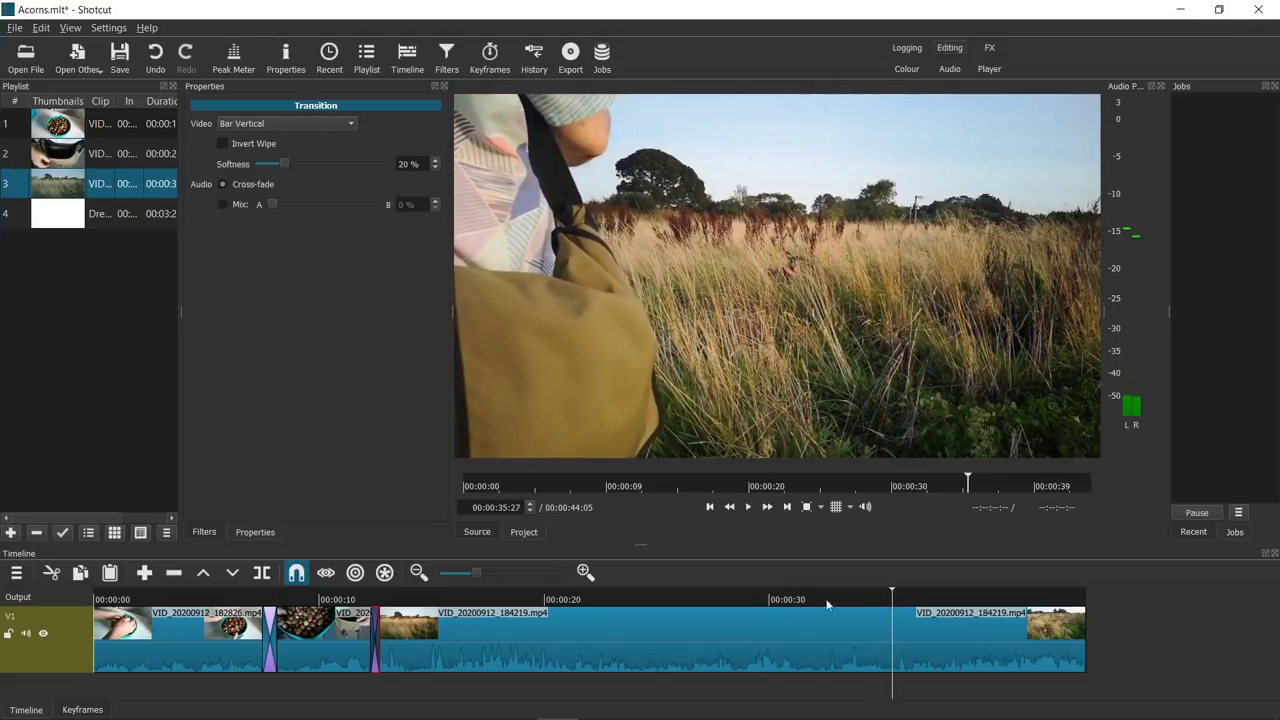
{"action": "left_click", "coordinate": [1046, 651]}
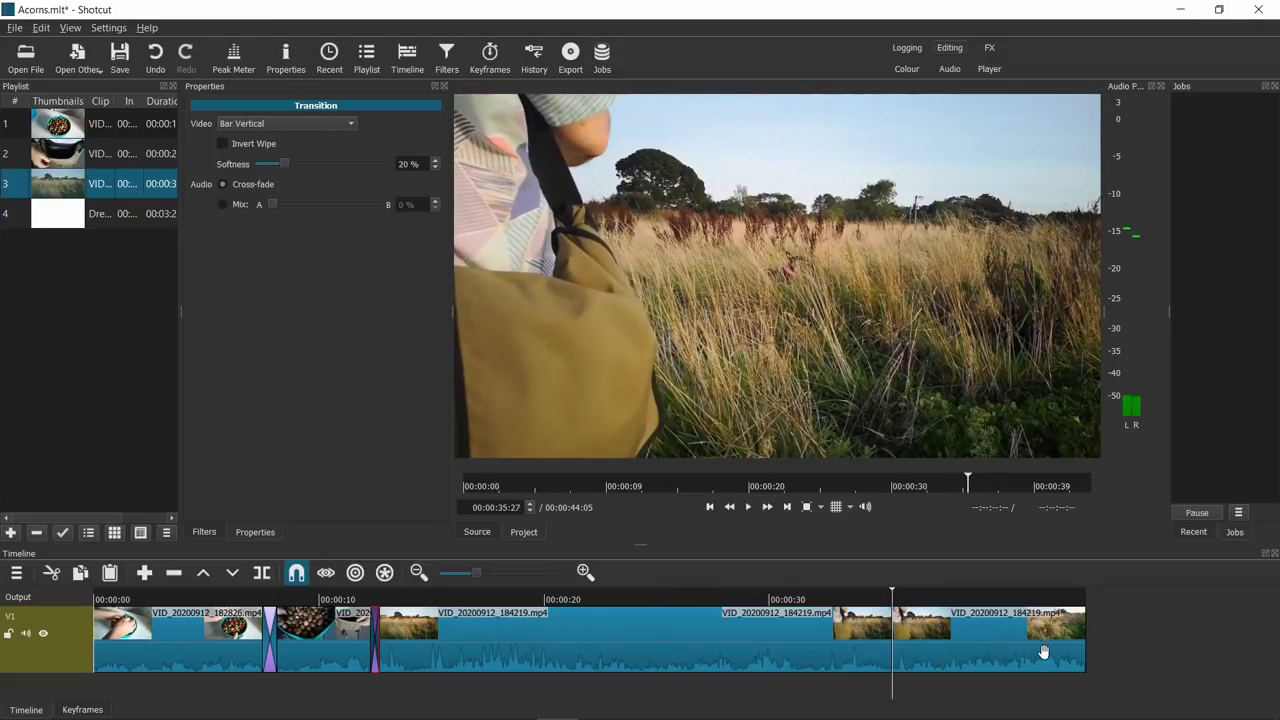
{"action": "key", "text": "Delete"}
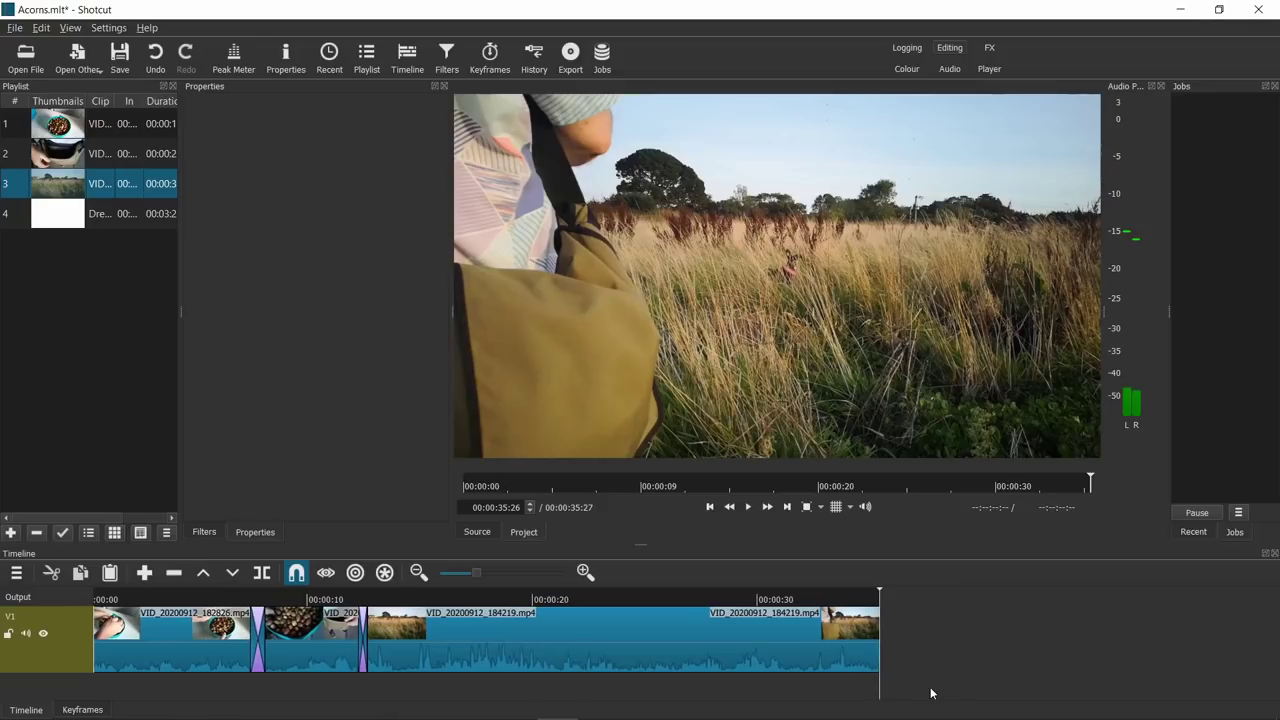
Step: Detach the audio from the field clip, the second acorns clip and the first clip
{"action": "left_click", "coordinate": [605, 649]}
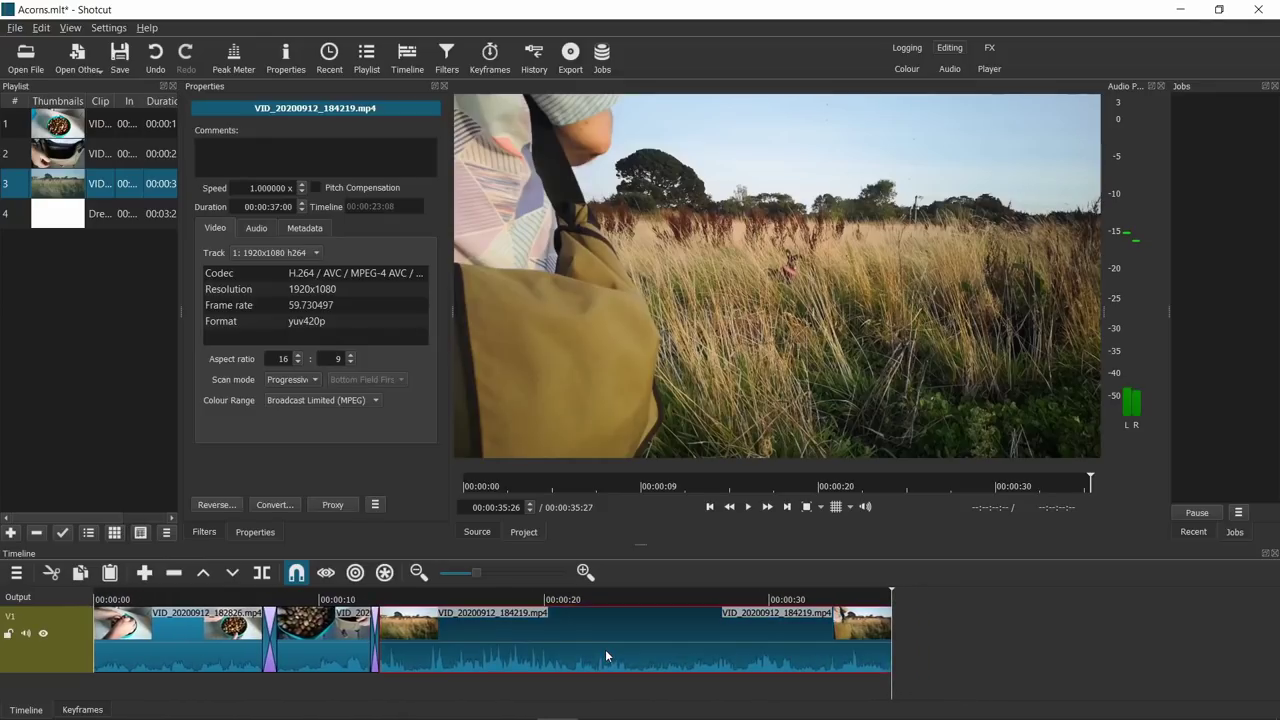
{"action": "right_click", "coordinate": [610, 645]}
{"action": "left_click", "coordinate": [690, 653]}
{"action": "right_click", "coordinate": [367, 658]}
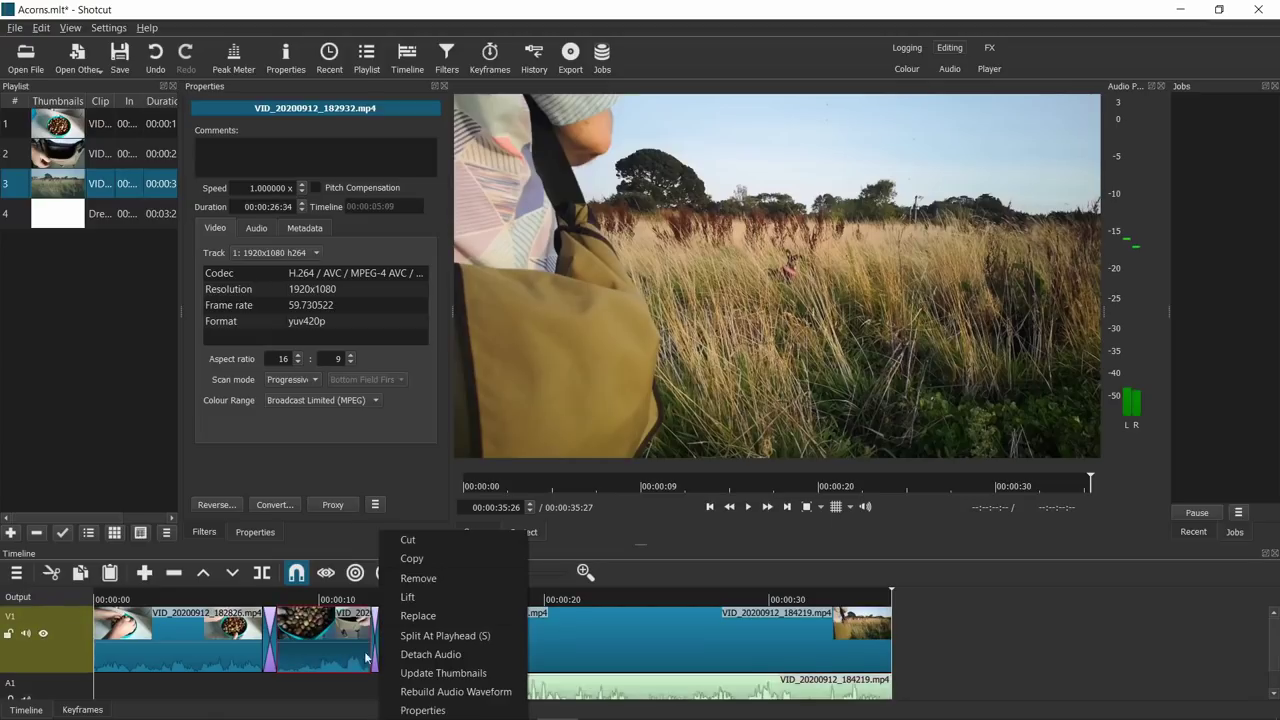
{"action": "left_click", "coordinate": [410, 669]}
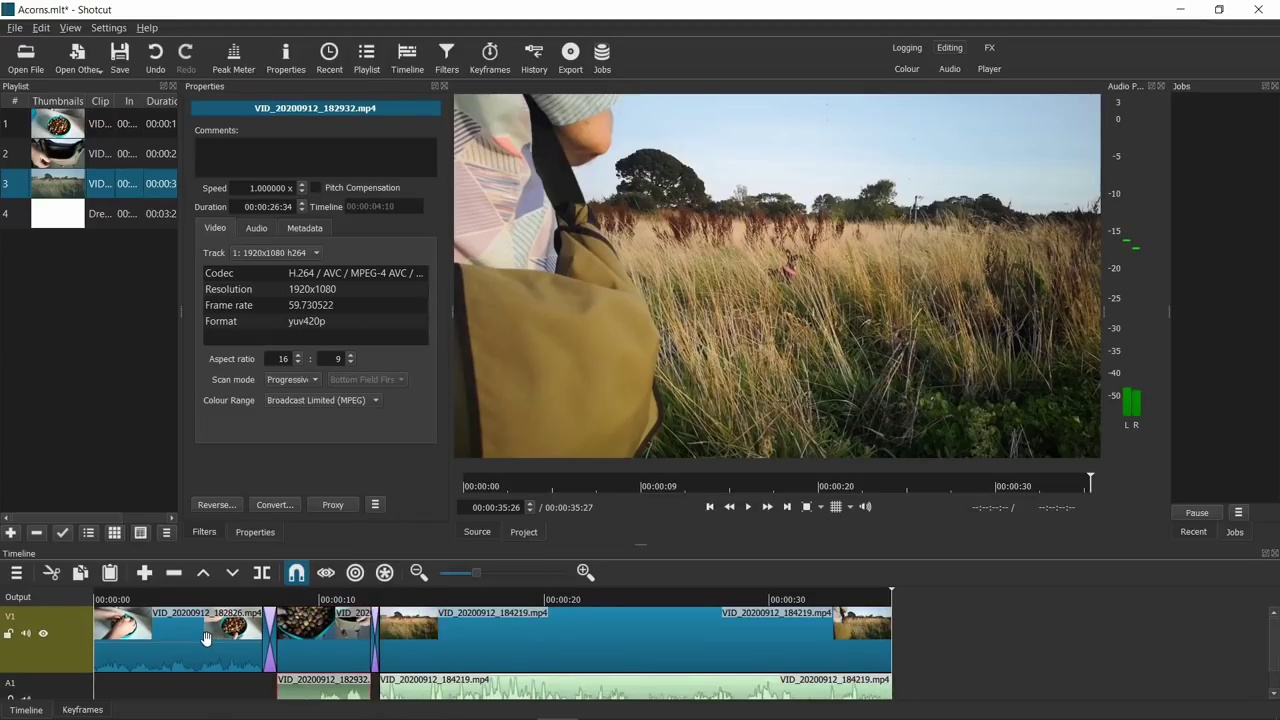
{"action": "right_click", "coordinate": [276, 610]}
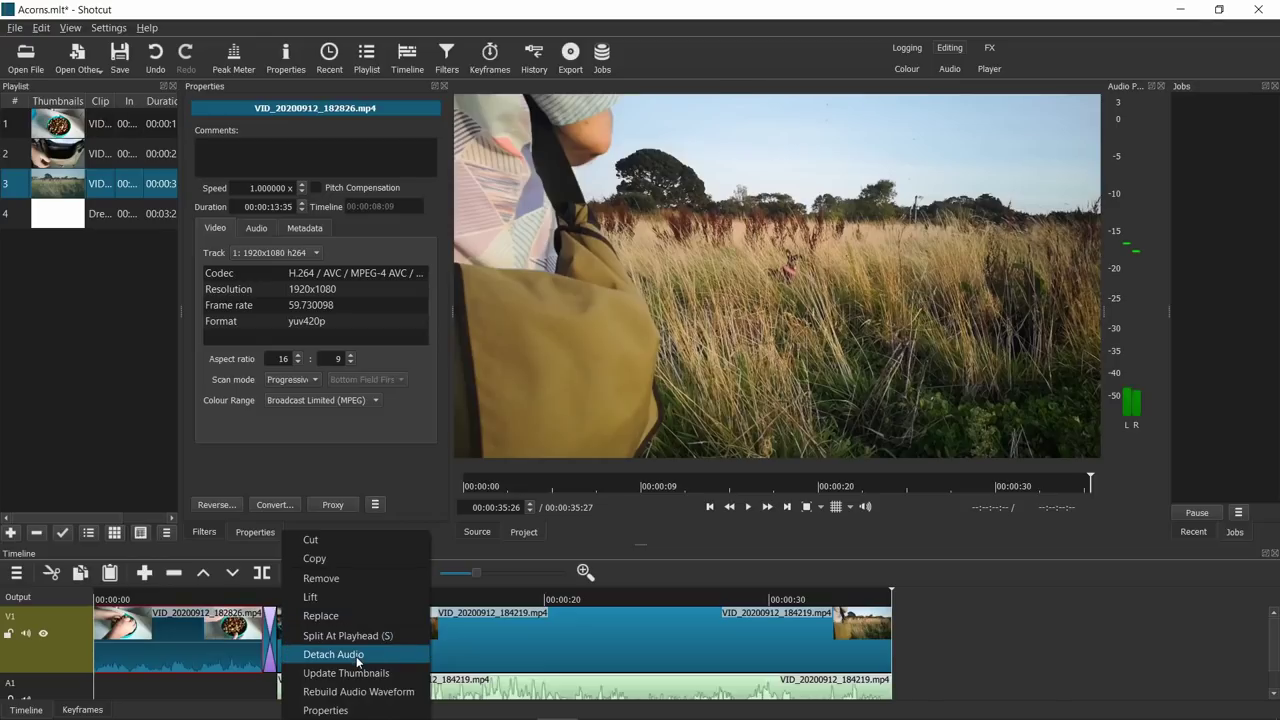
{"action": "left_click", "coordinate": [310, 653]}
Step: Delete all three detached audio clips so track A1 is empty
{"action": "scroll", "coordinate": [1026, 641], "scroll_direction": "down", "scroll_amount": 2}
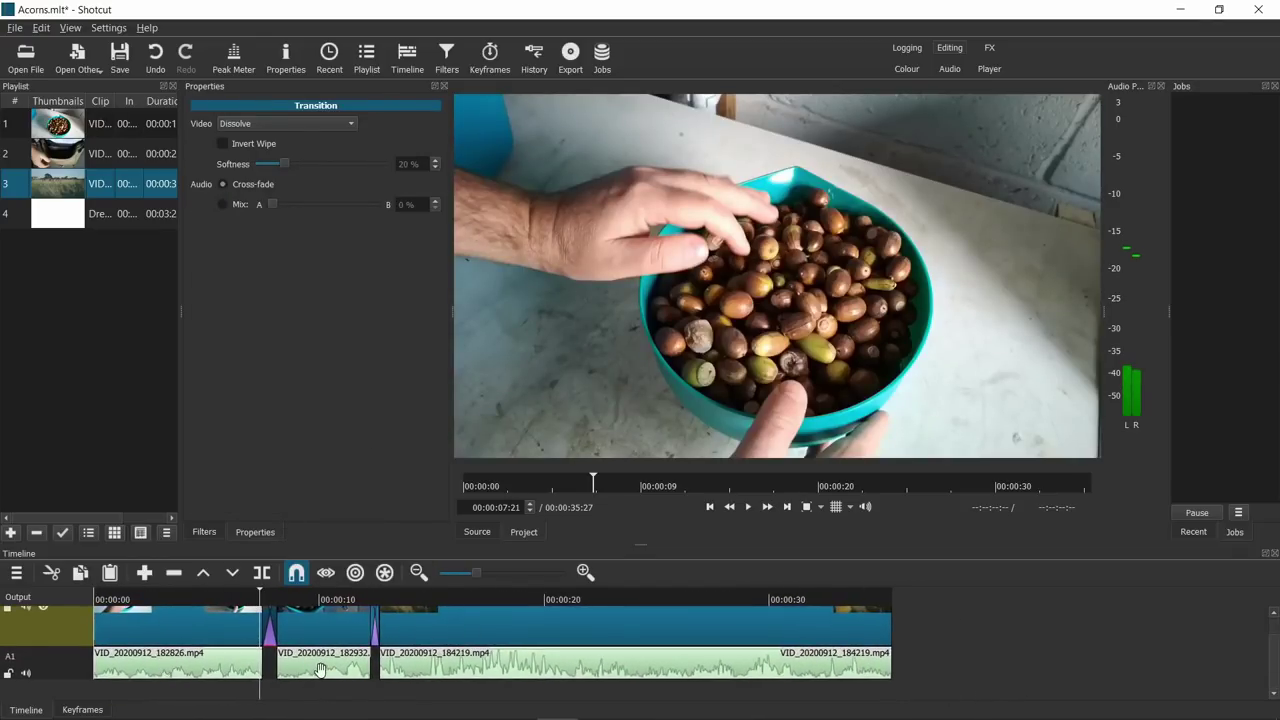
{"action": "key", "text": "Down"}
{"action": "key", "text": "z"}
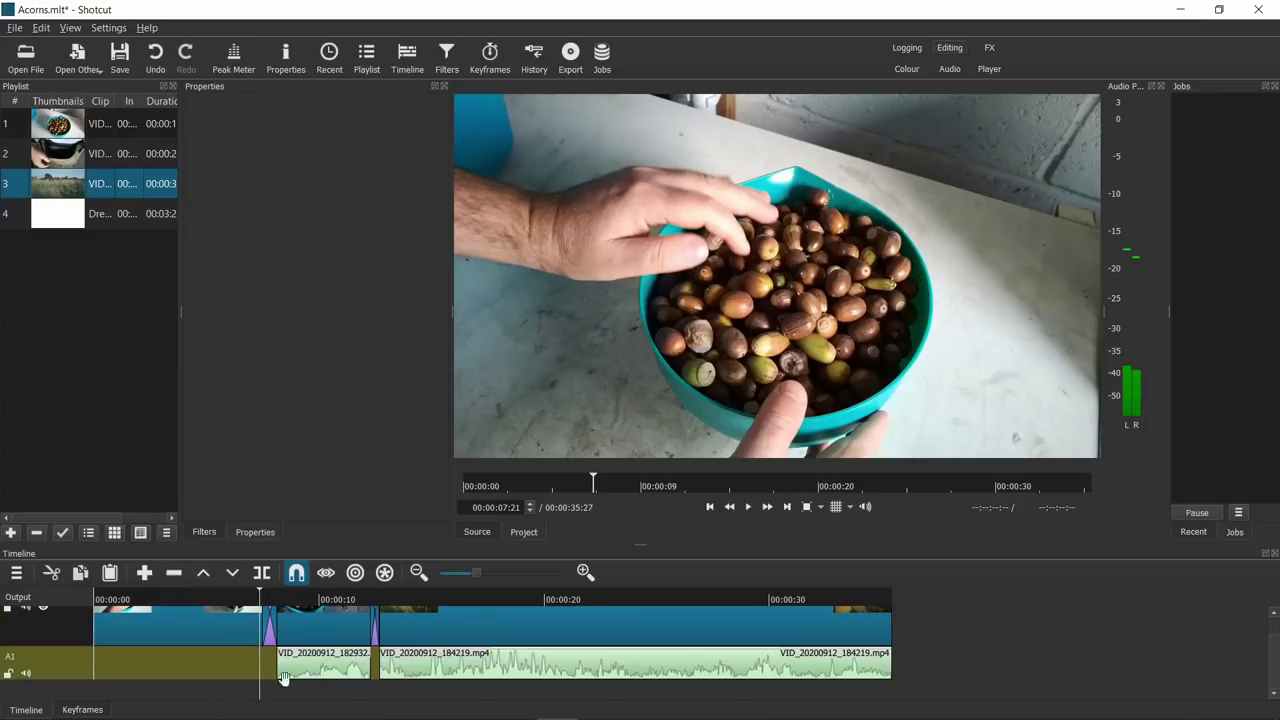
{"action": "left_click", "coordinate": [326, 668]}
{"action": "key", "text": "z"}
{"action": "left_click", "coordinate": [452, 664]}
{"action": "key", "text": "z"}
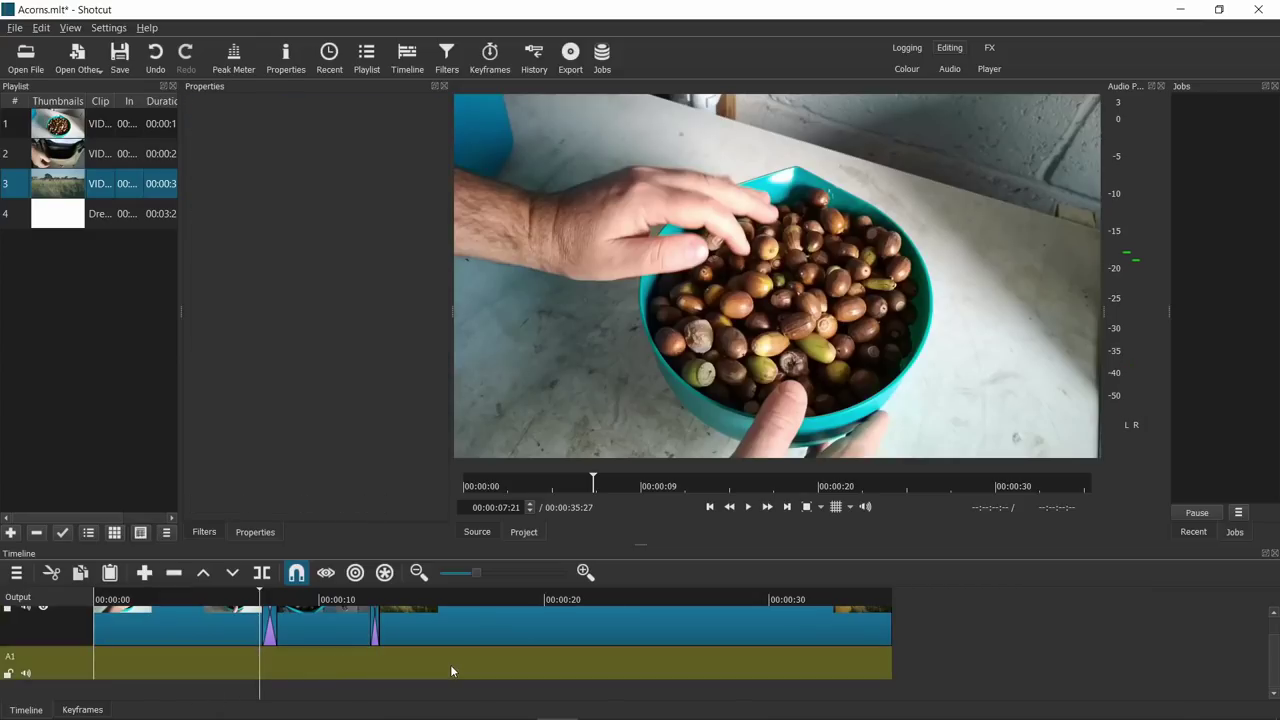
{"action": "left_click", "coordinate": [872, 682]}
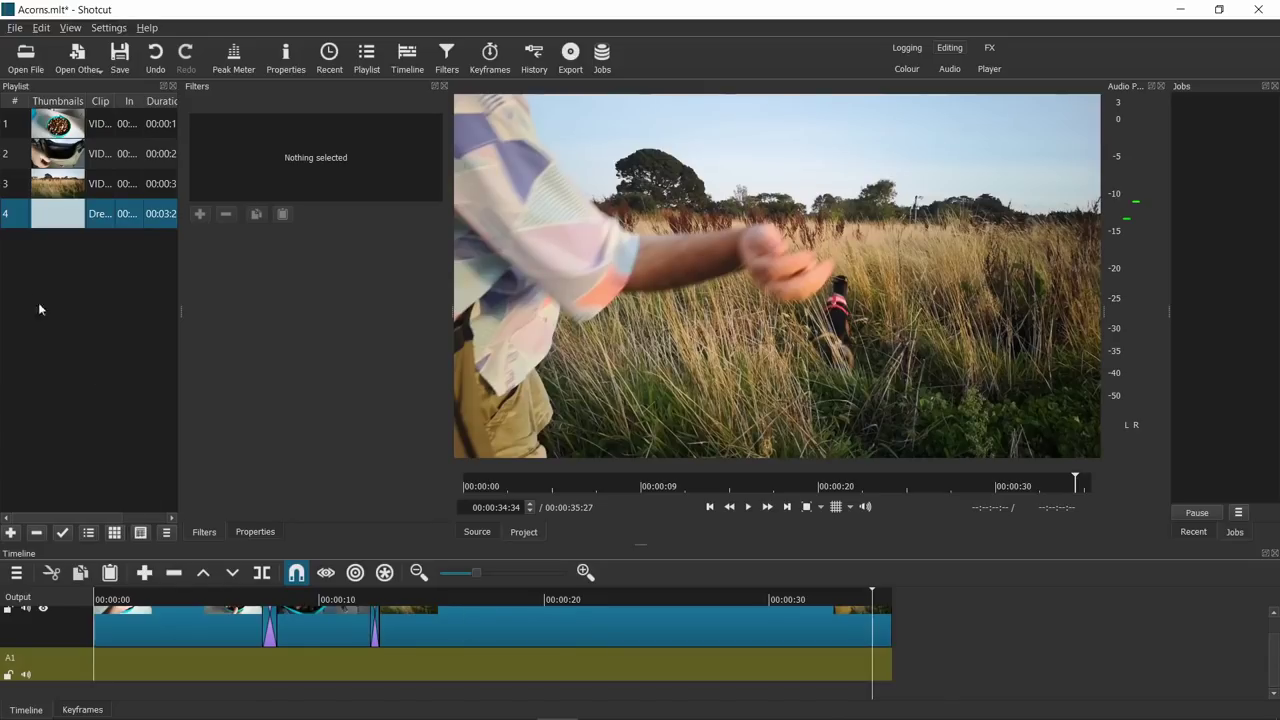
Step: Place Dream_Lagoon.mp3 at the start of A1 and cut it off at the video end, 00:00:35:27
{"action": "left_click_drag", "start_coordinate": [42, 220], "coordinate": [192, 662]}
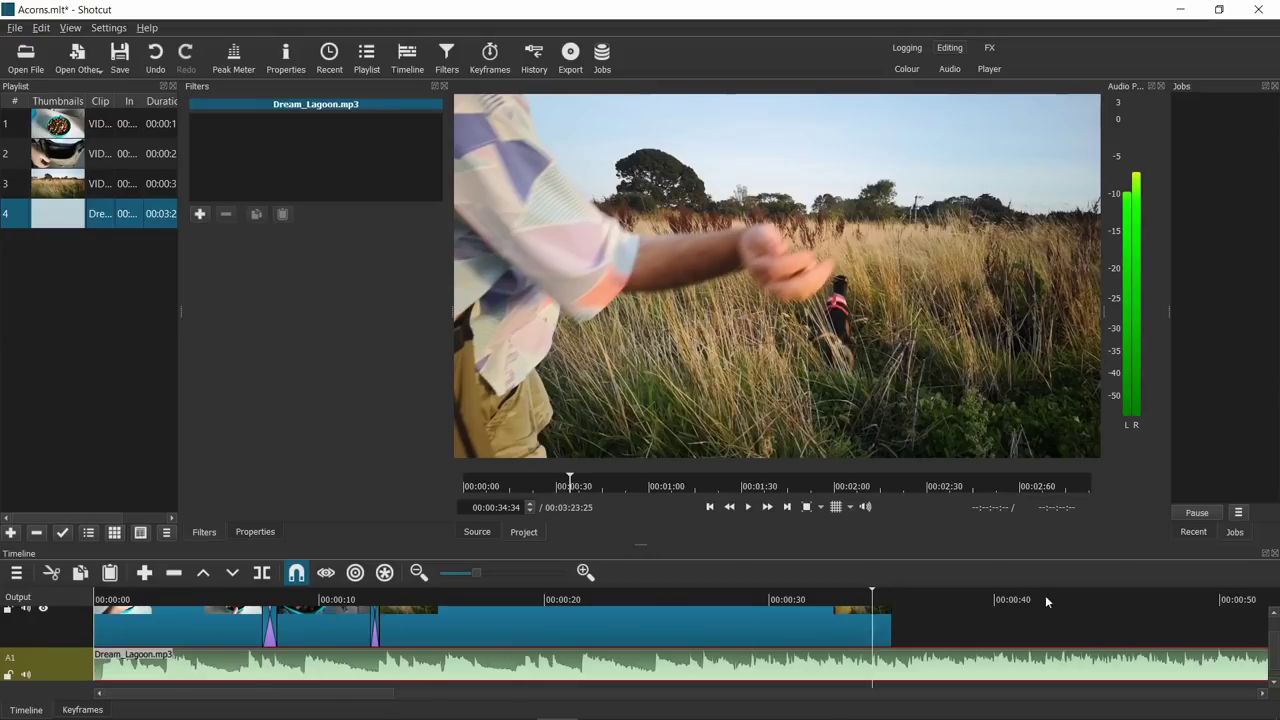
{"action": "left_click", "coordinate": [892, 590]}
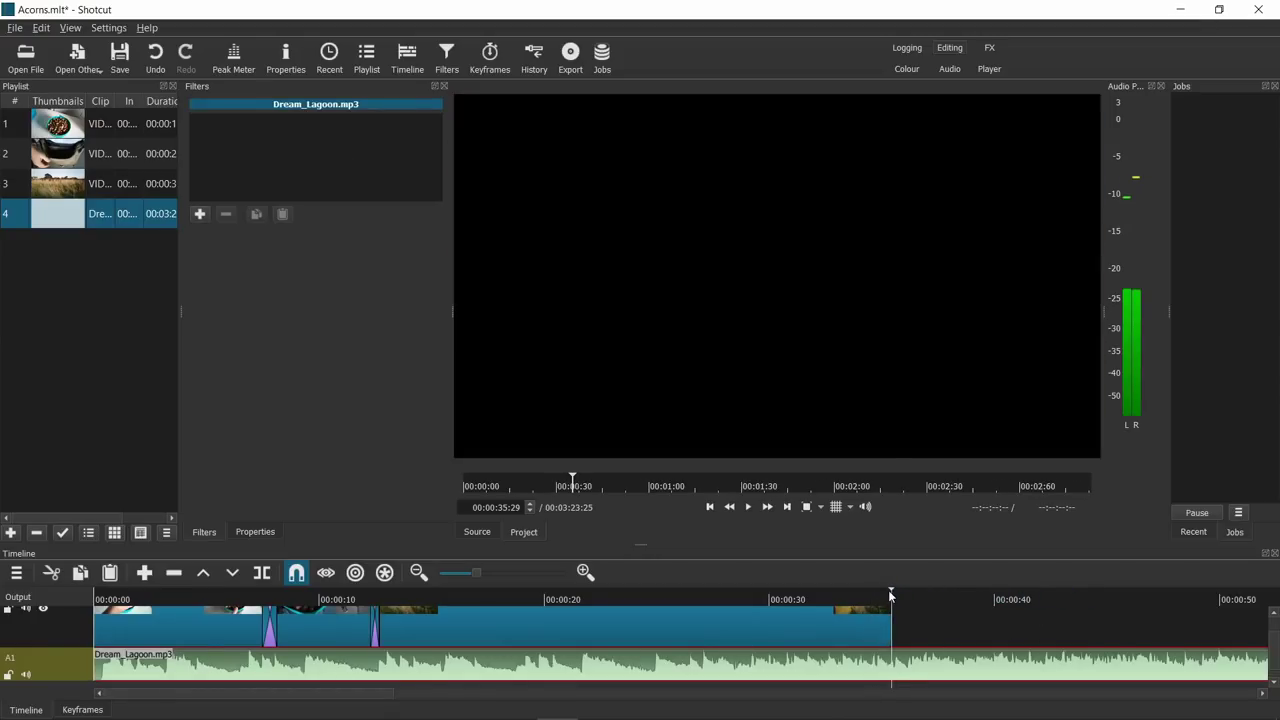
{"action": "left_click", "coordinate": [892, 590]}
{"action": "key", "text": "s"}
{"action": "key", "text": "Delete"}
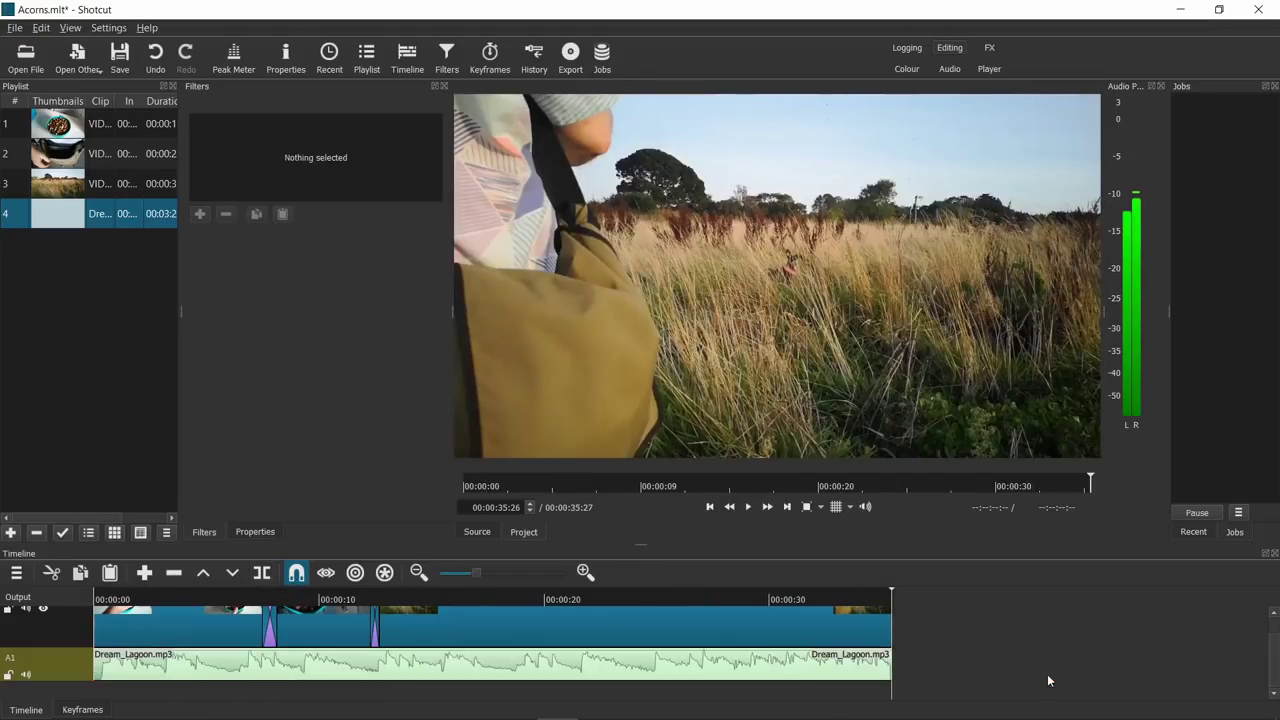
{"action": "left_click", "coordinate": [803, 679]}
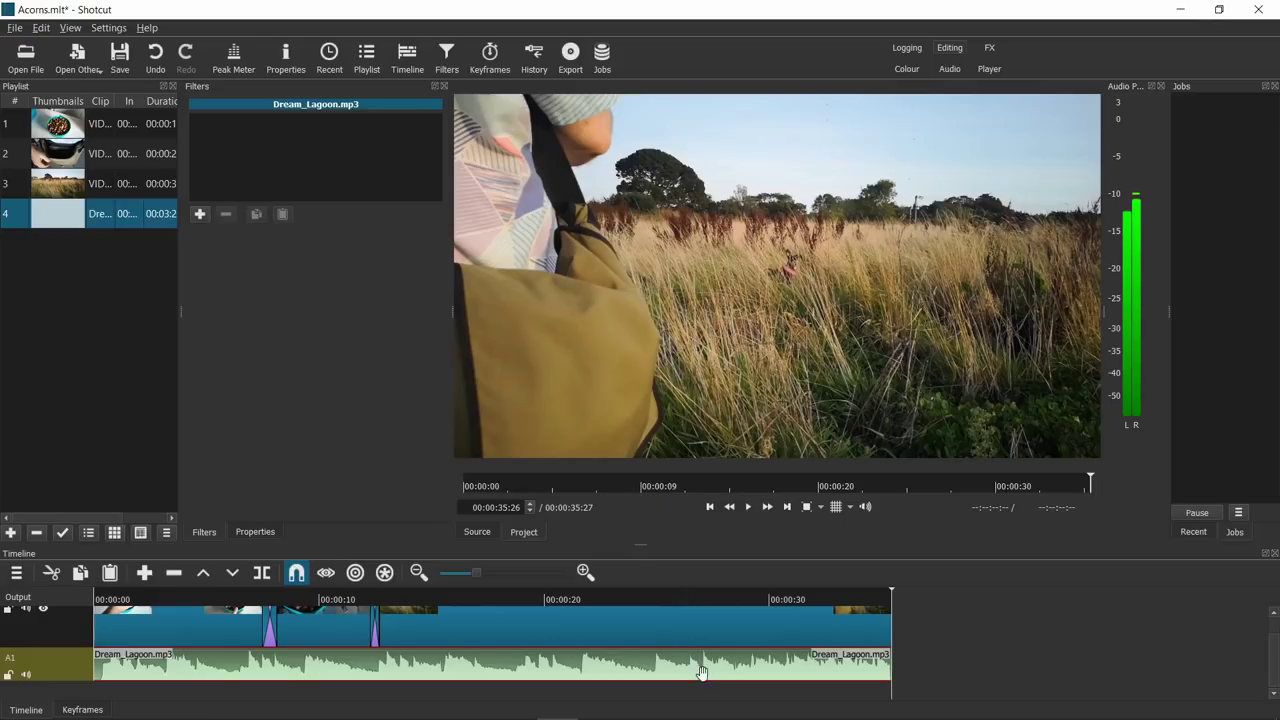
Step: Add a Gain / Volume filter to Dream_Lagoon.mp3, settling its level at -3.0 dB during playback
{"action": "left_click", "coordinate": [200, 214]}
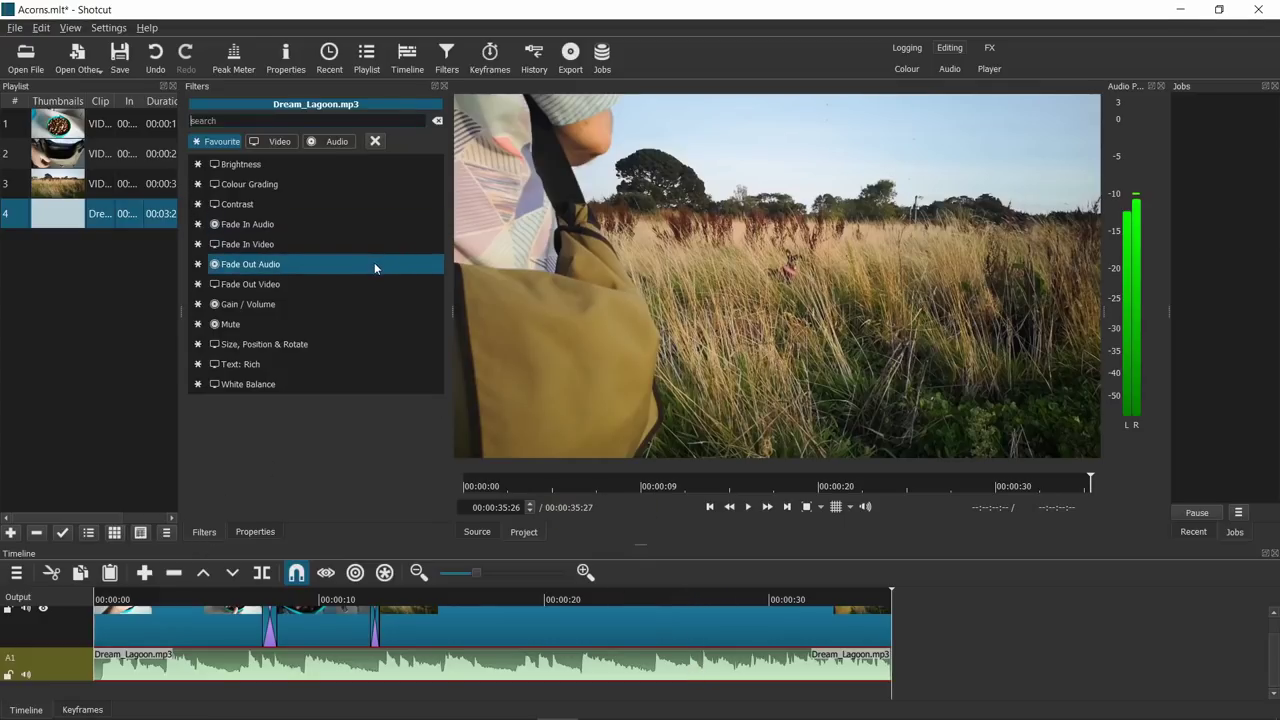
{"action": "left_click", "coordinate": [310, 303]}
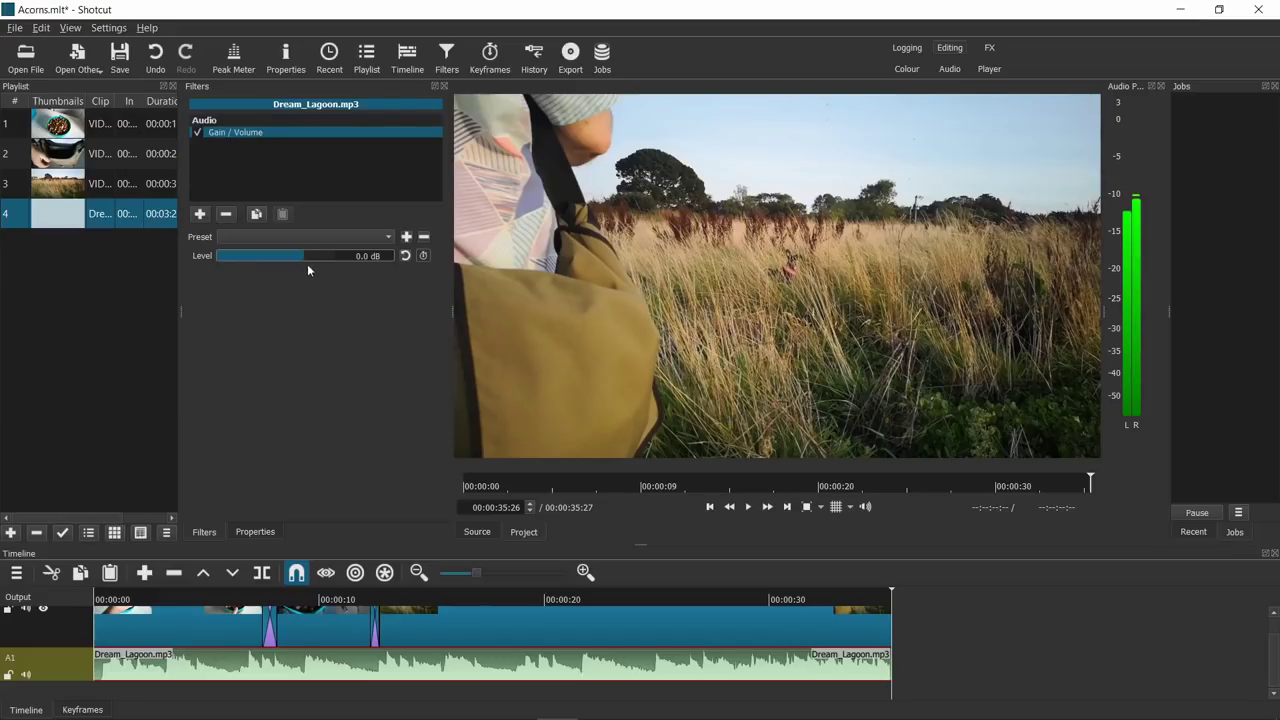
{"action": "left_click_drag", "start_coordinate": [300, 256], "coordinate": [286, 265]}
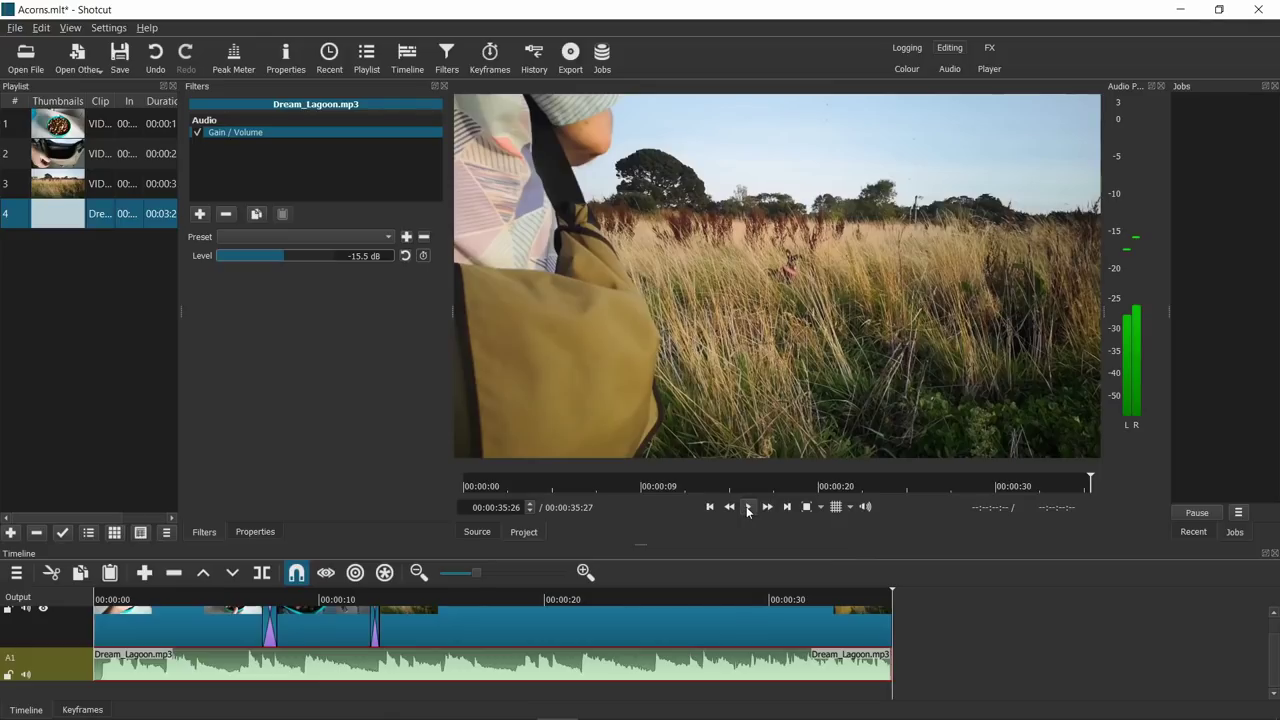
{"action": "left_click", "coordinate": [466, 600]}
{"action": "left_click", "coordinate": [748, 507]}
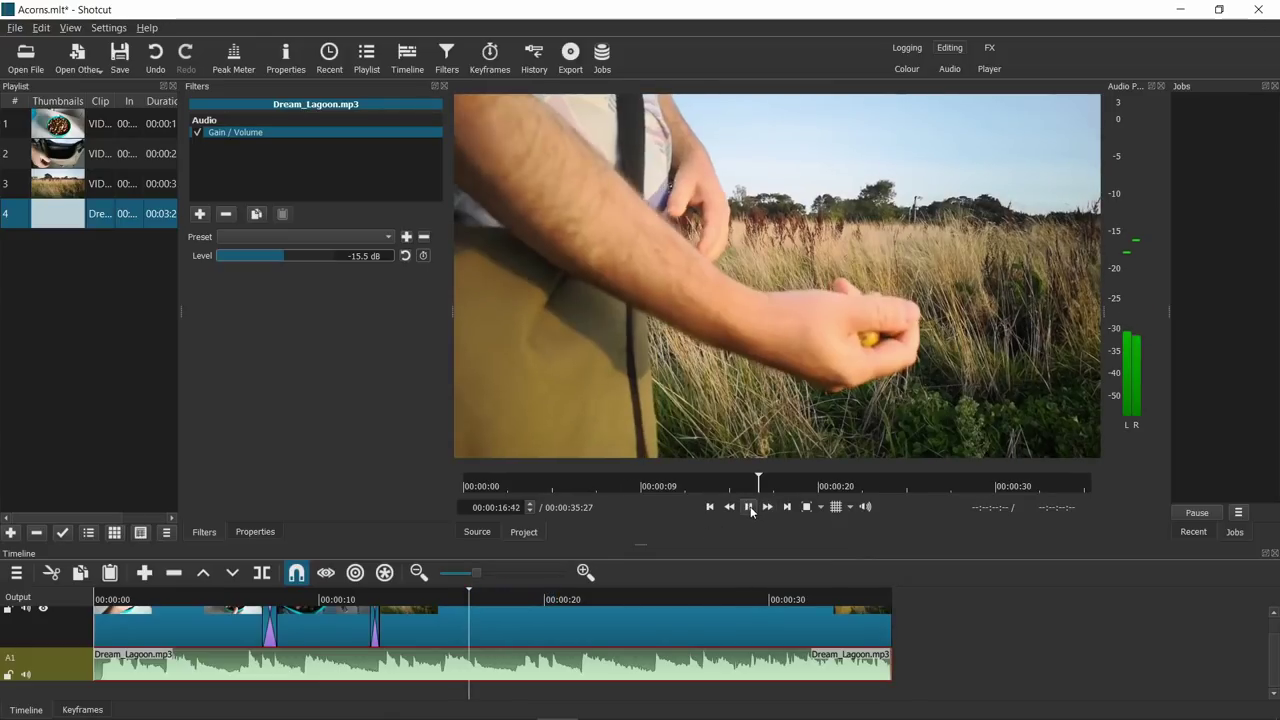
{"action": "mouse_move", "coordinate": [288, 256]}
{"action": "left_mouse_down"}
{"action": "mouse_move", "coordinate": [334, 256]}
{"action": "mouse_move", "coordinate": [278, 256]}
{"action": "mouse_move", "coordinate": [302, 258]}
{"action": "left_mouse_up"}
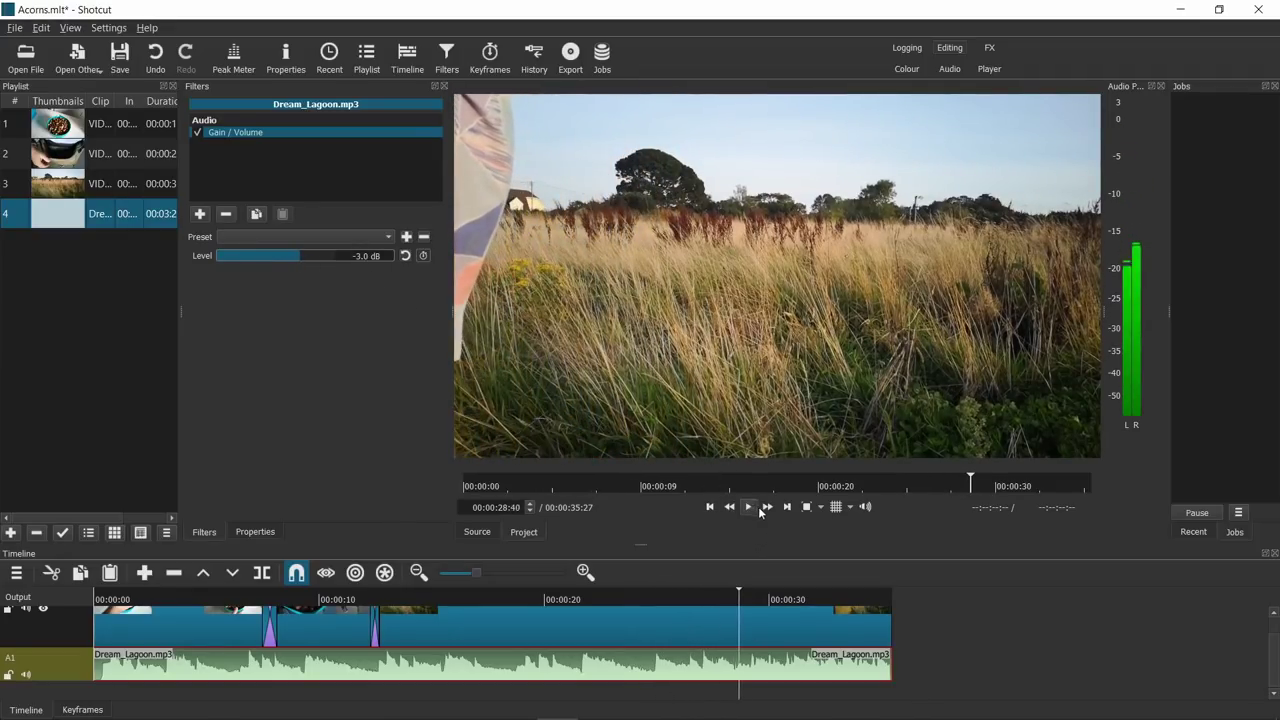
{"action": "left_click", "coordinate": [830, 598]}
{"action": "left_click_drag", "start_coordinate": [872, 596], "coordinate": [875, 596]}
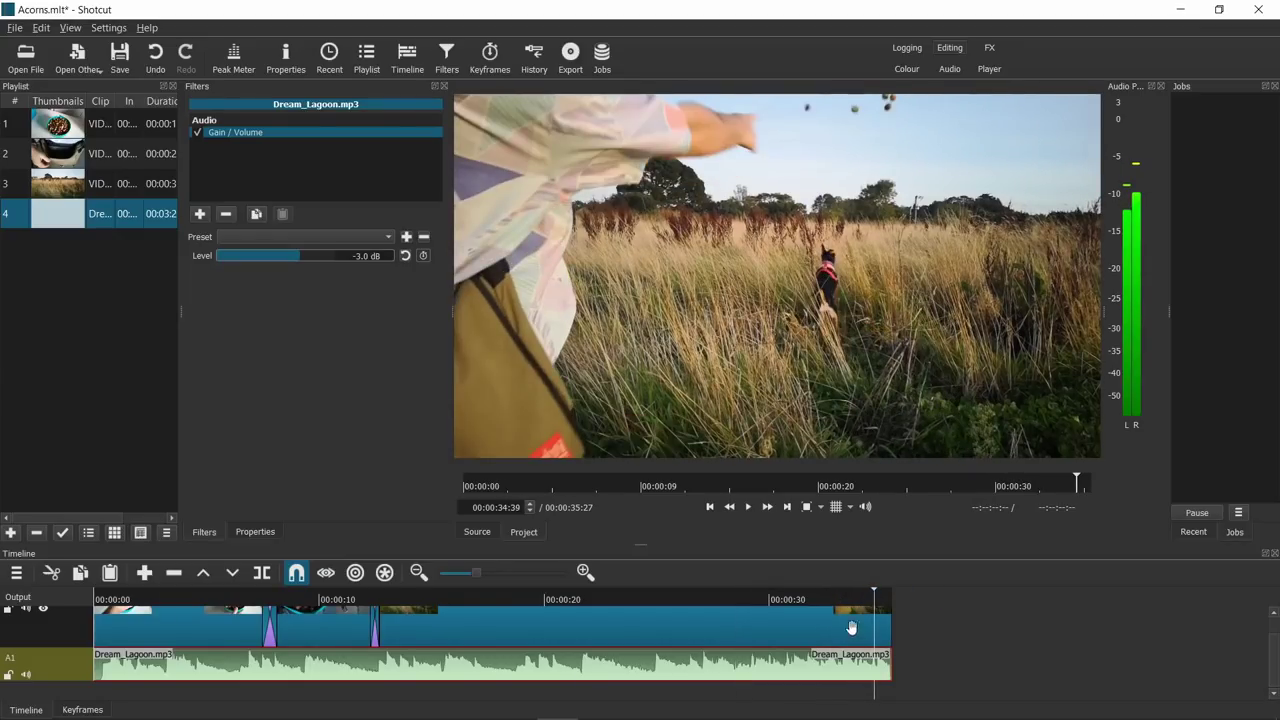
{"action": "left_click", "coordinate": [878, 628]}
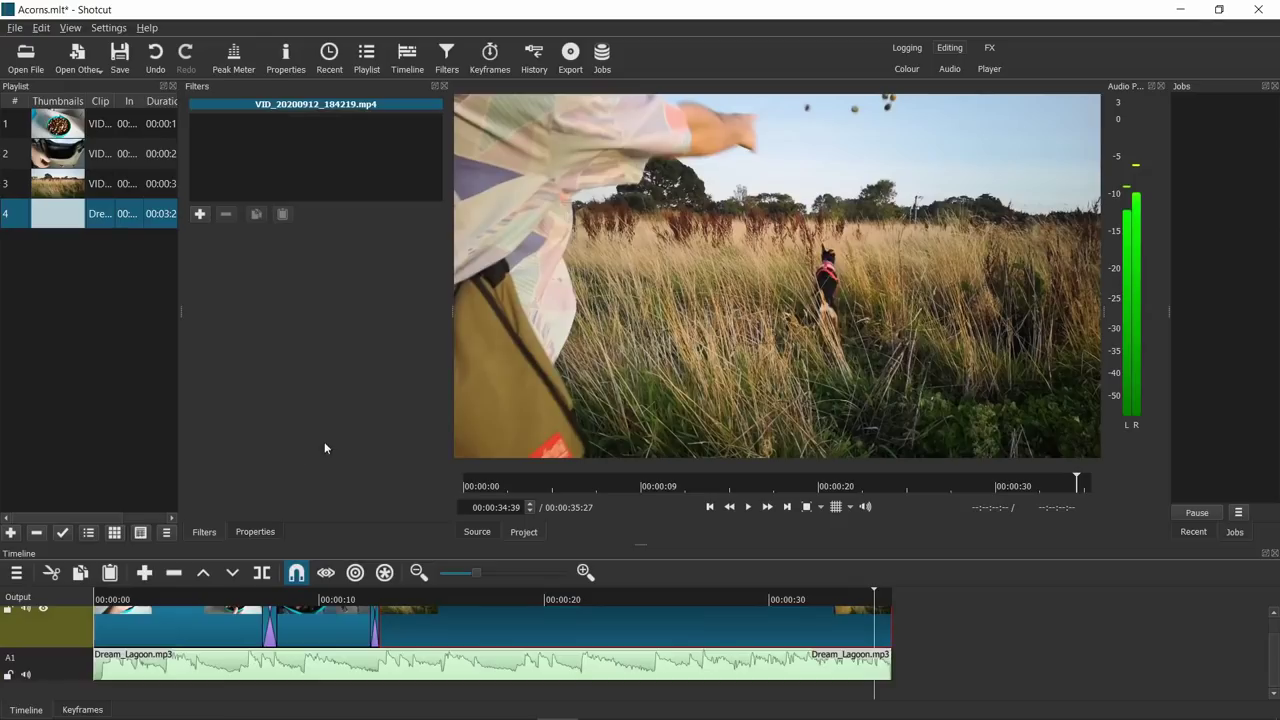
Step: Add a 1-second Fade Out Video to the field clip and a 1-second Fade Out Audio to the music
{"action": "left_click", "coordinate": [199, 213]}
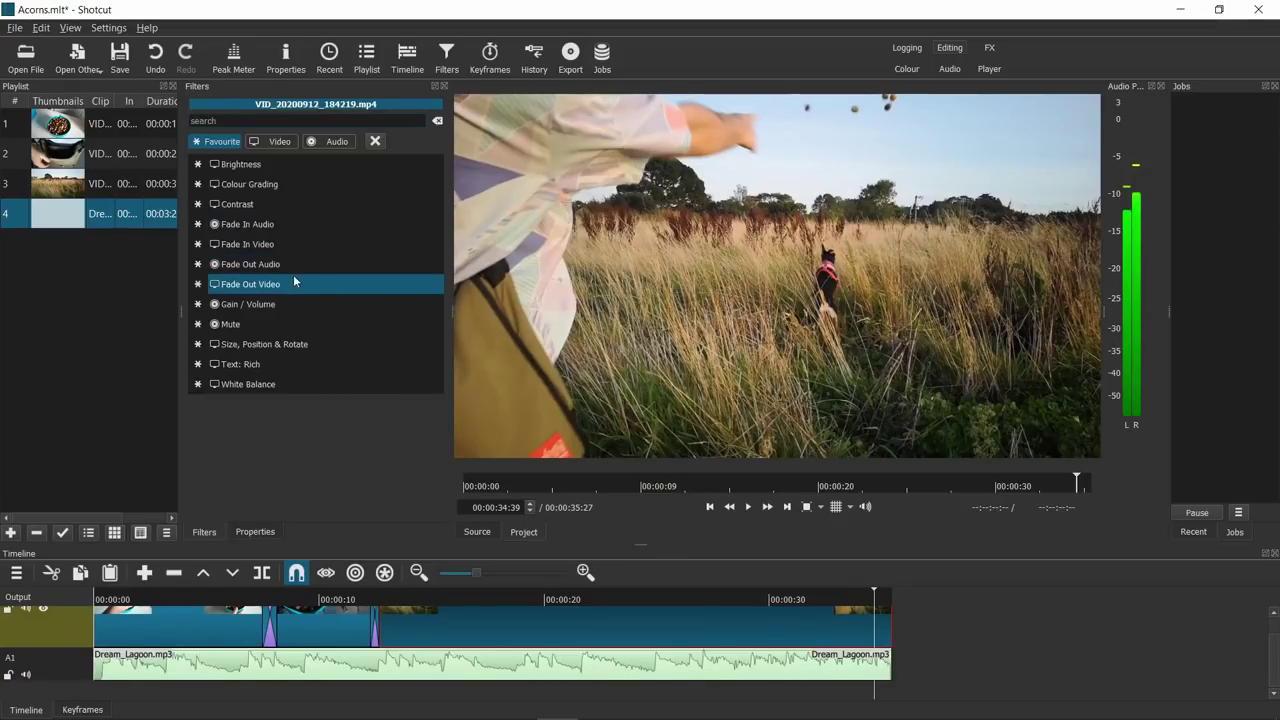
{"action": "left_click", "coordinate": [275, 285]}
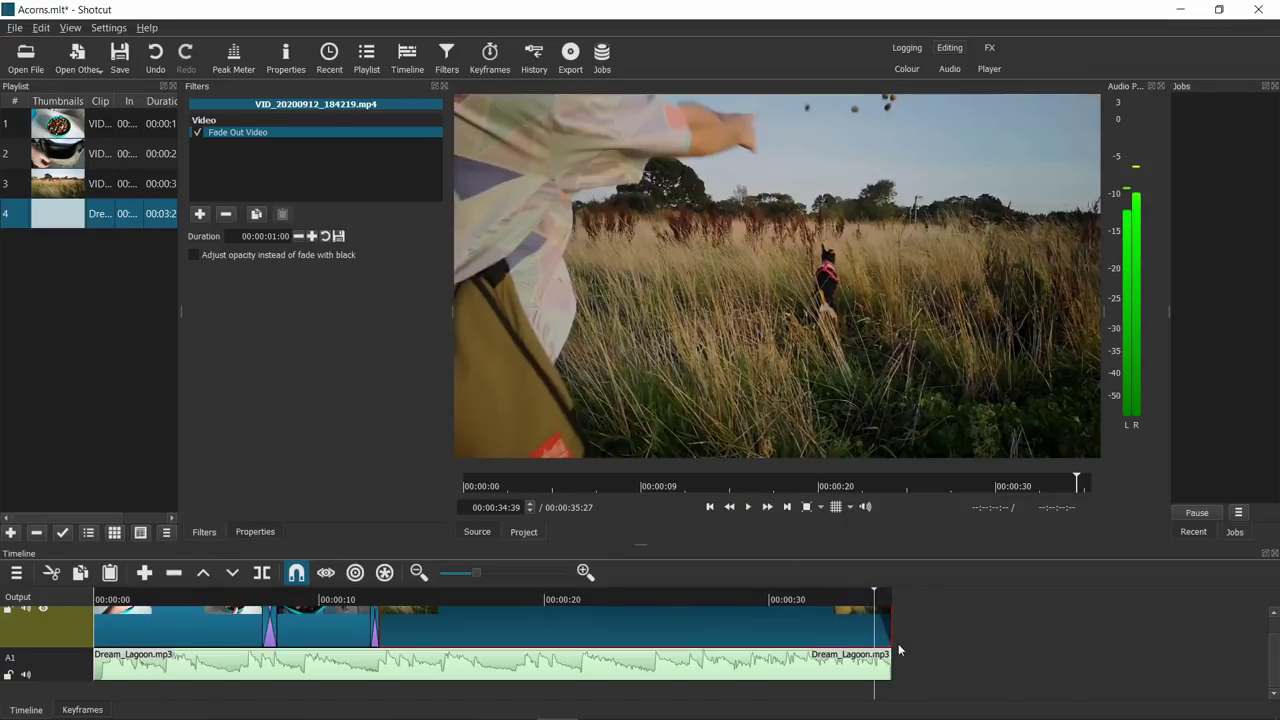
{"action": "left_click", "coordinate": [839, 667]}
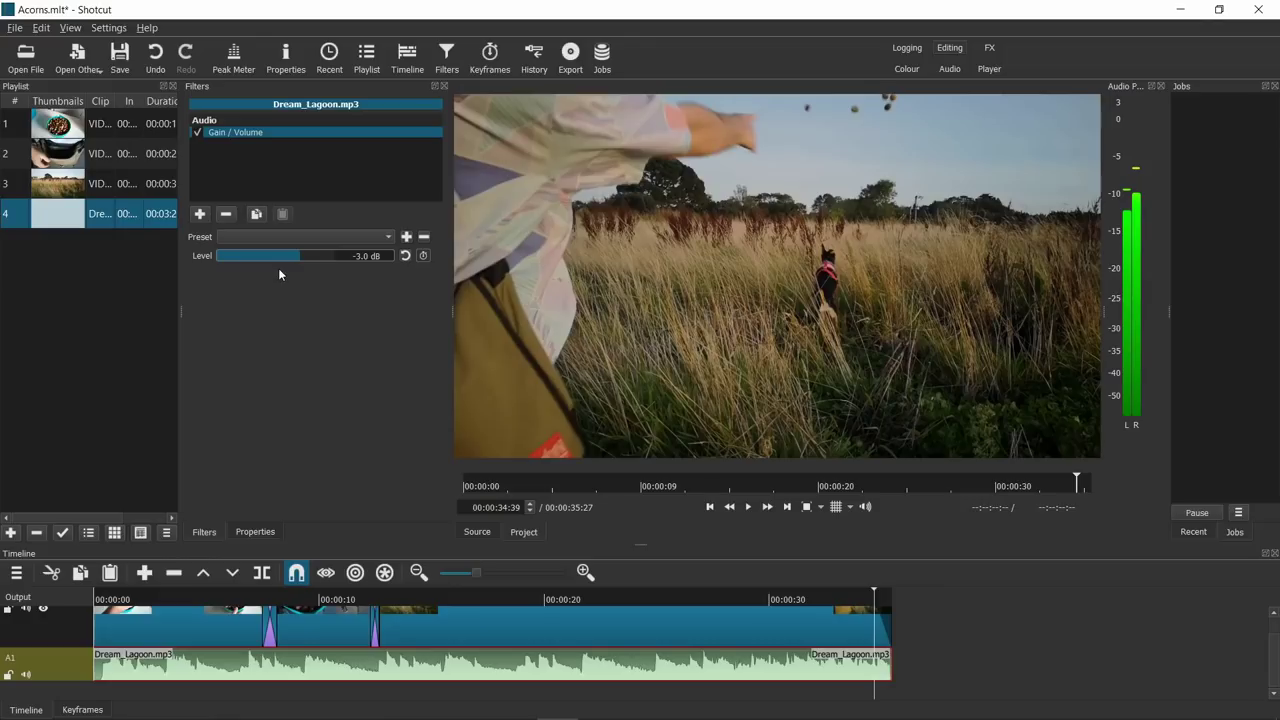
{"action": "left_click", "coordinate": [200, 215]}
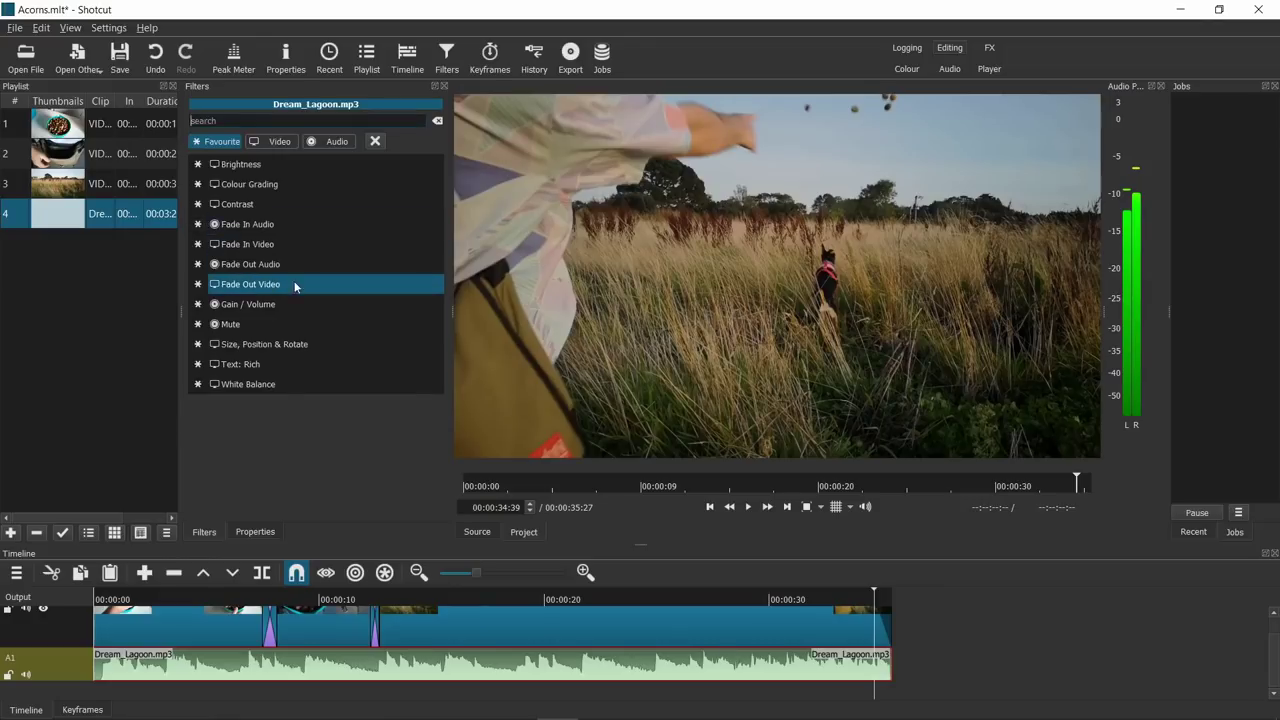
{"action": "left_click", "coordinate": [289, 266]}
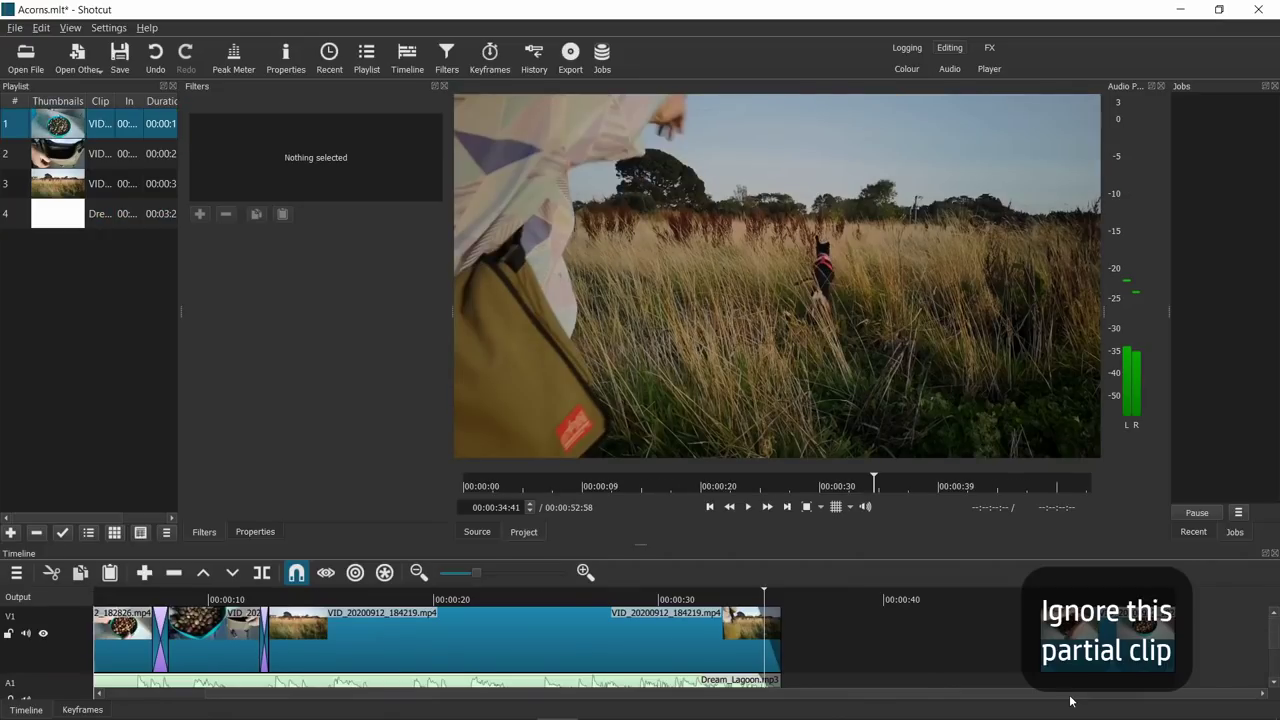
Step: Scroll the timeline back and park the playhead near 00:00:01 on the opening acorn-scooping shot
{"action": "left_click_drag", "start_coordinate": [1040, 694], "coordinate": [672, 706]}
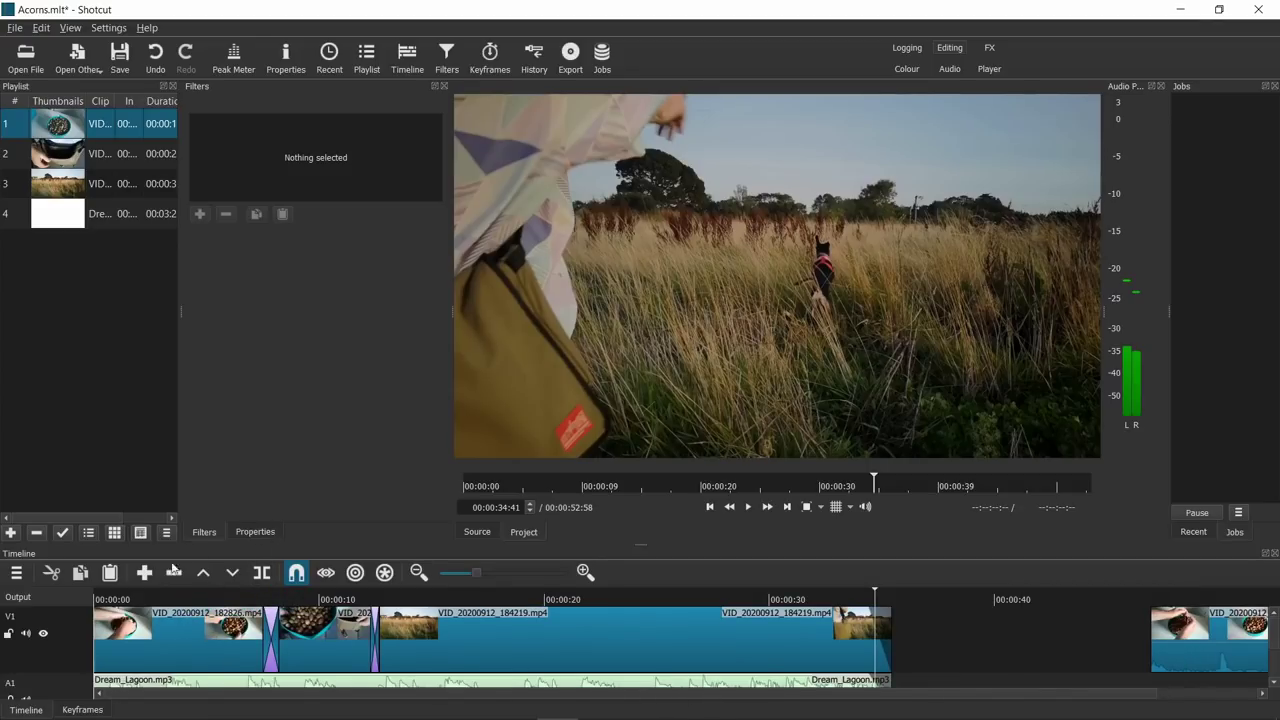
{"action": "left_click", "coordinate": [137, 600]}
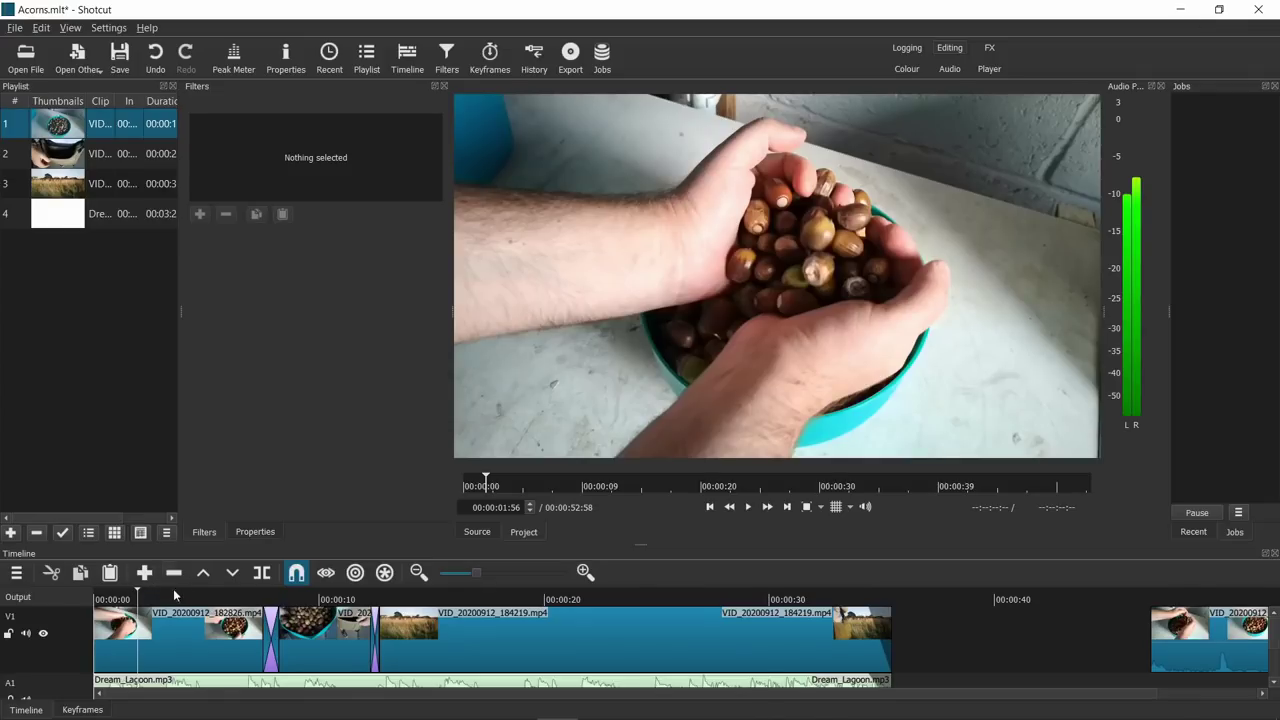
{"action": "left_click", "coordinate": [175, 648]}
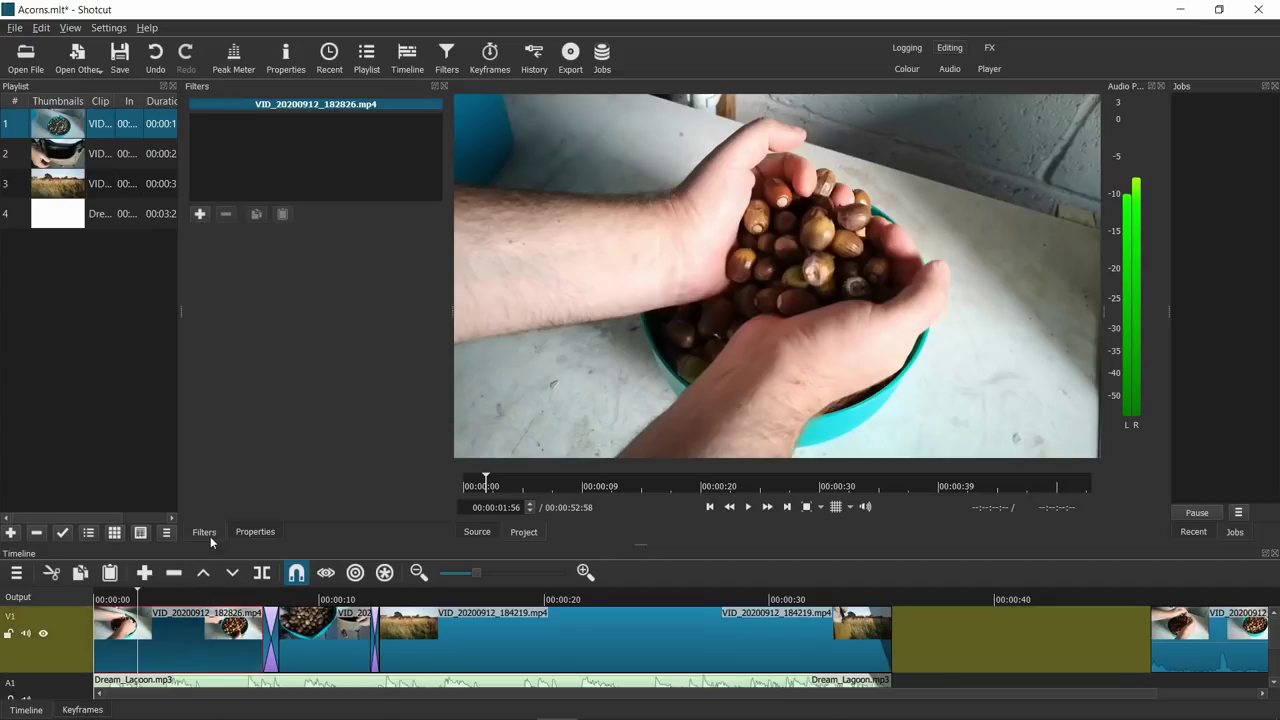
Step: Show the available filters for the first clip, VID_20200912_182826.mp4
{"action": "left_click", "coordinate": [203, 216]}
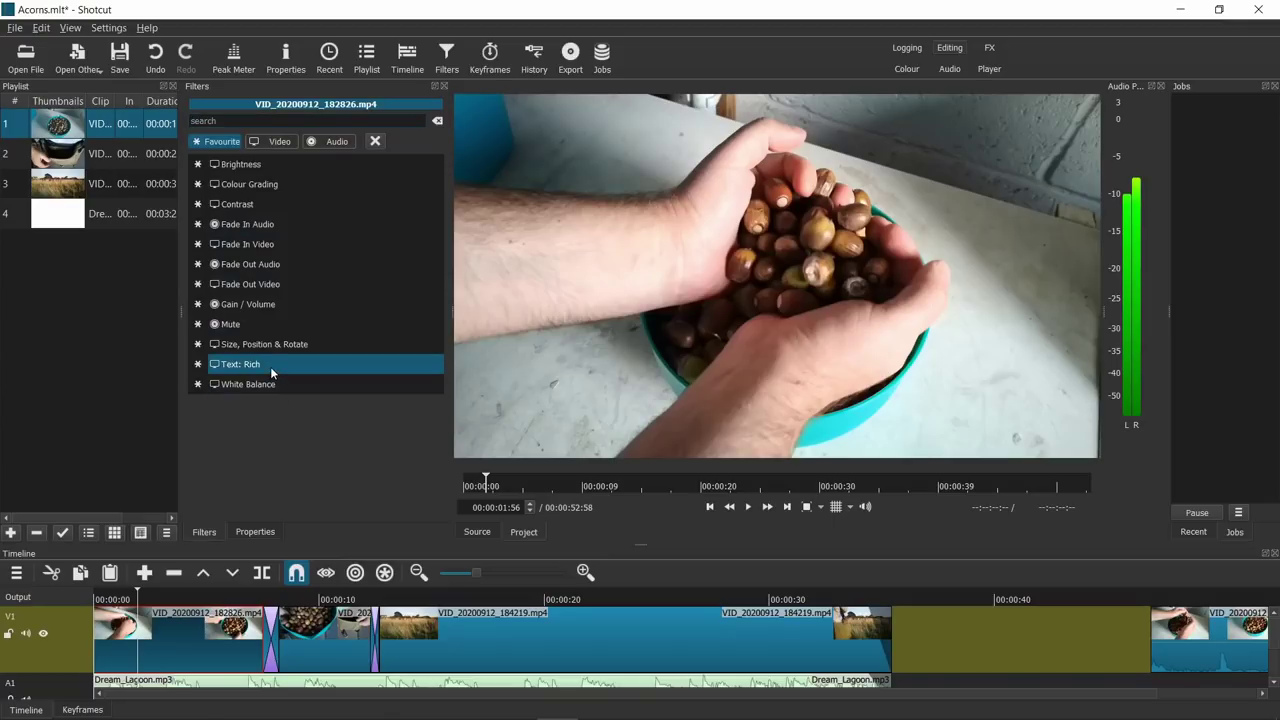
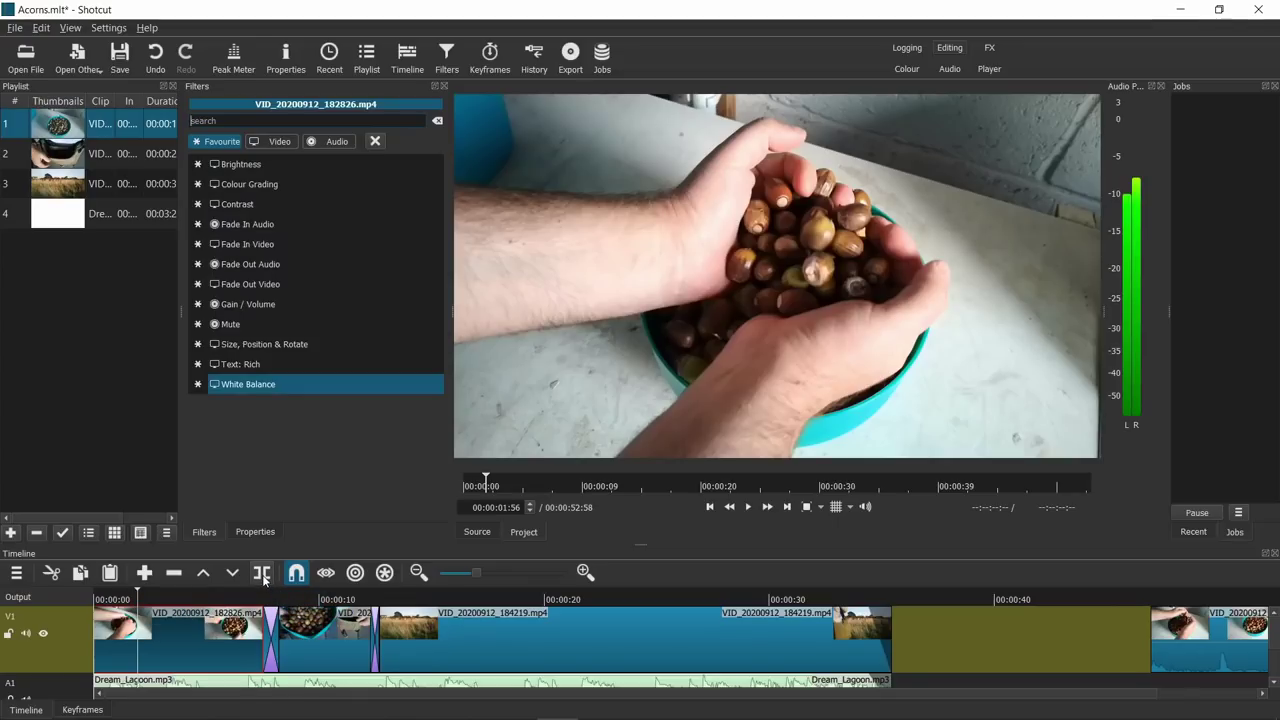
Step: Move the playhead to about 00:00:05:24 and switch to the web browser
{"action": "left_click", "coordinate": [215, 600]}
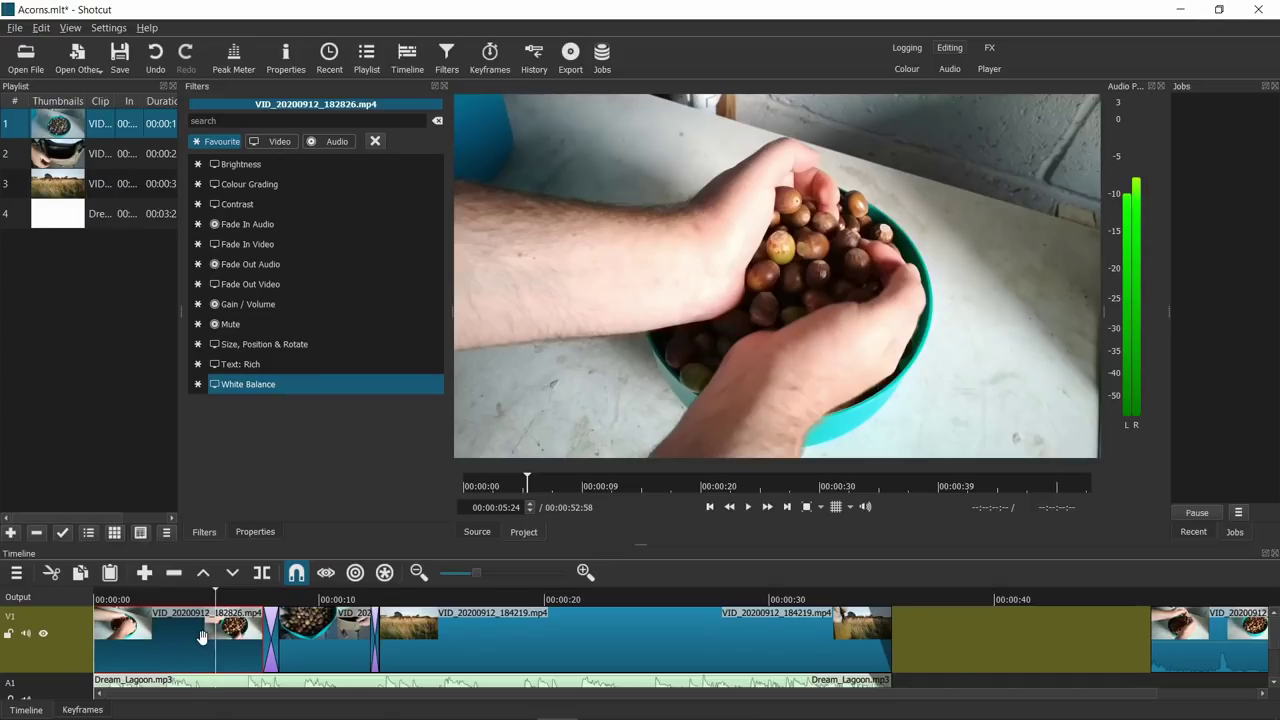
{"action": "left_click", "coordinate": [350, 710]}
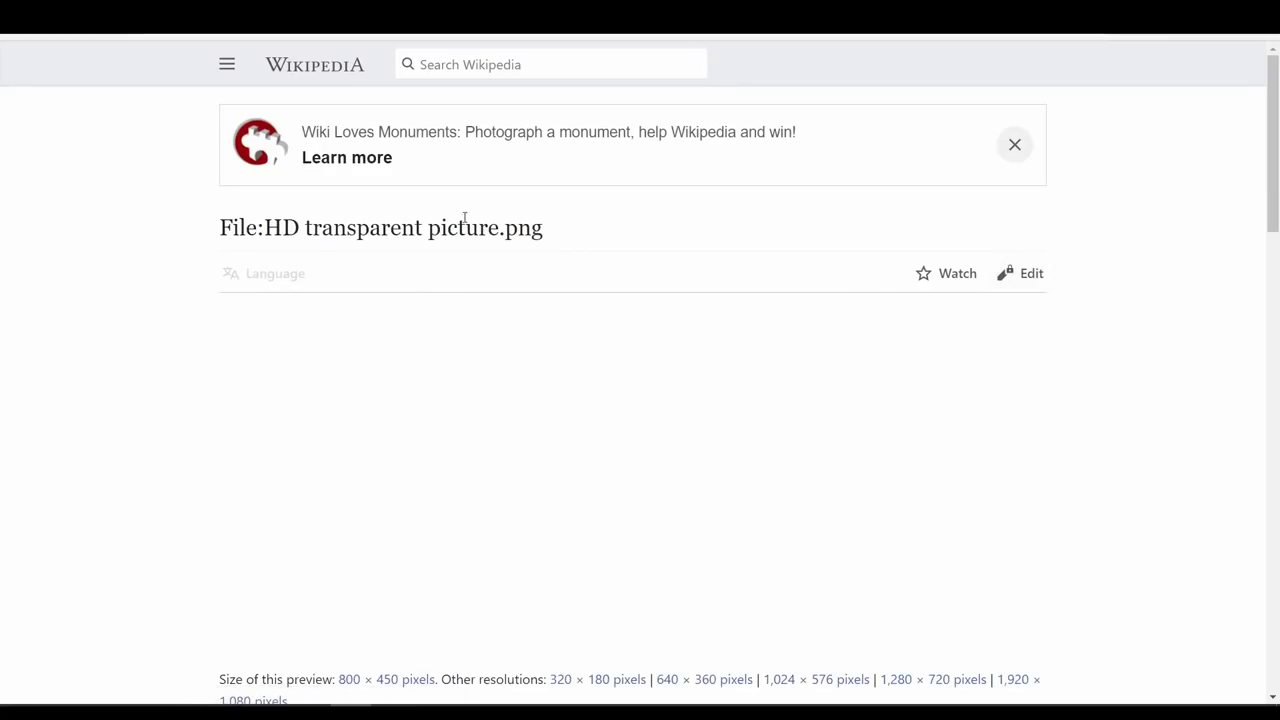
Step: Open the Wikipedia transparent HD image full-size and save it as HD_transparent_picture.png
{"action": "scroll", "coordinate": [505, 265], "scroll_direction": "down", "scroll_amount": 3}
{"action": "scroll", "coordinate": [505, 265], "scroll_direction": "up", "scroll_amount": 3}
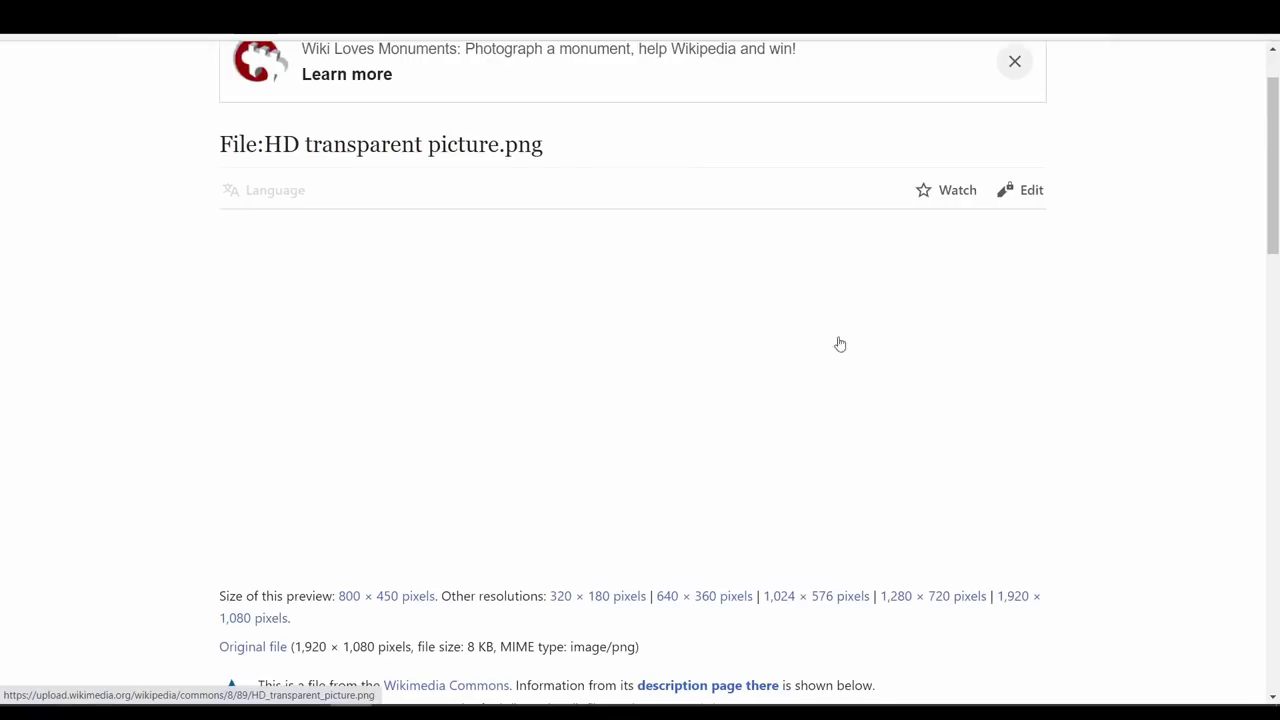
{"action": "right_click", "coordinate": [541, 355]}
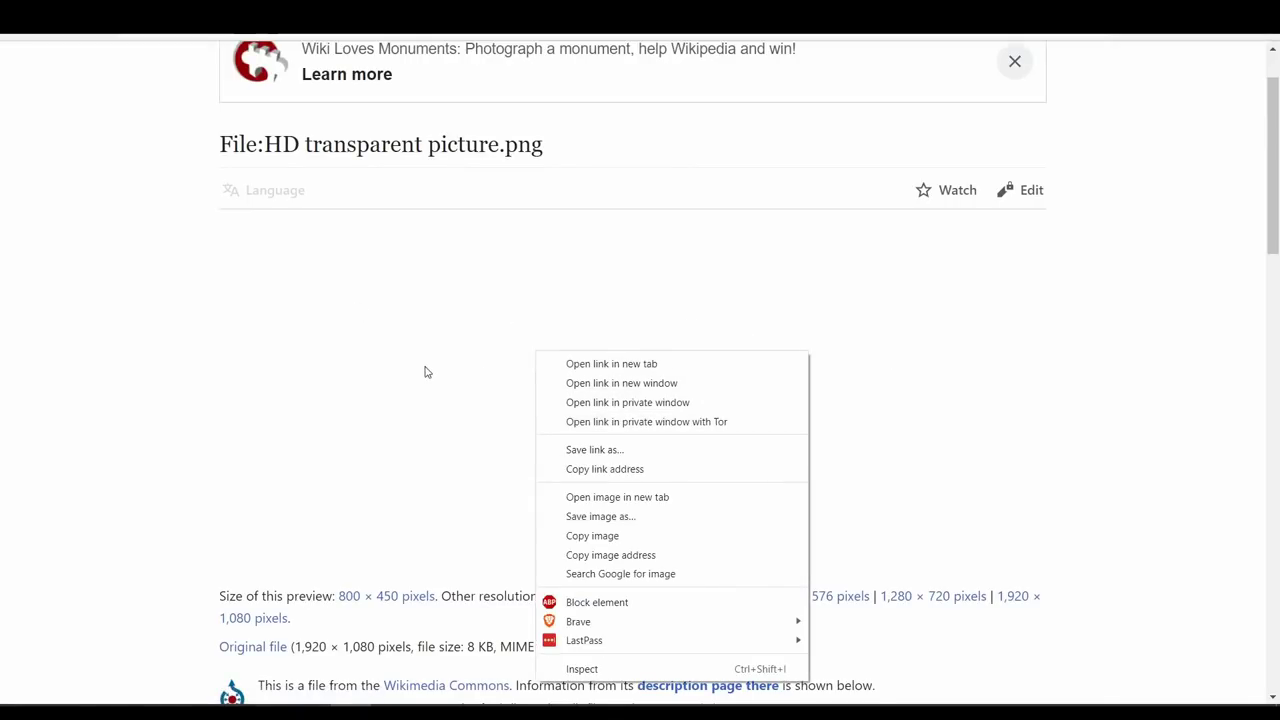
{"action": "left_click", "coordinate": [531, 368]}
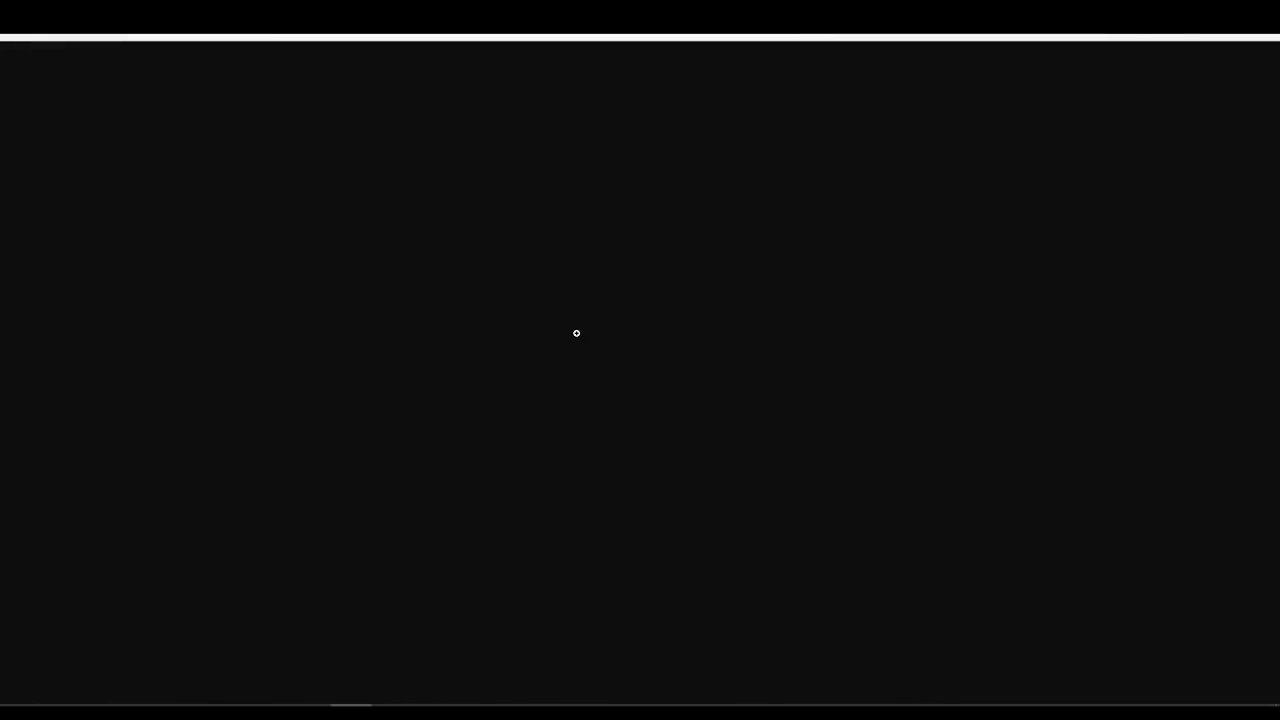
{"action": "right_click", "coordinate": [579, 375]}
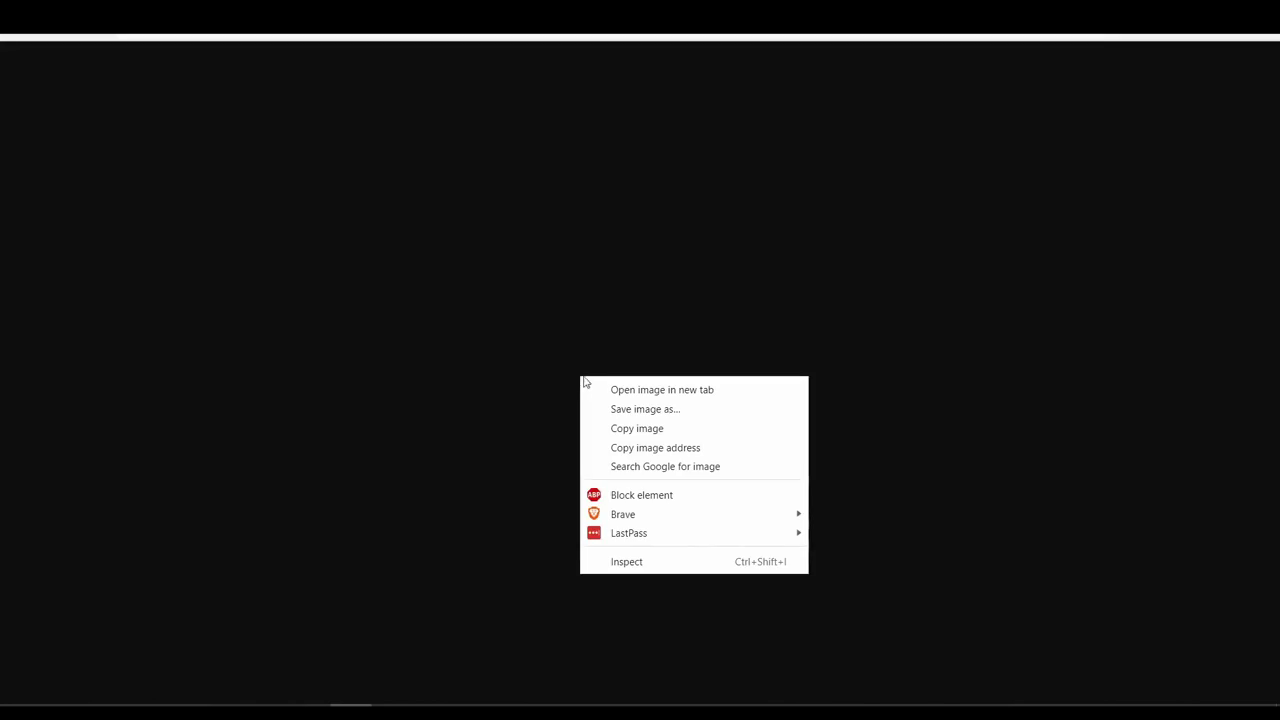
{"action": "left_click", "coordinate": [656, 409]}
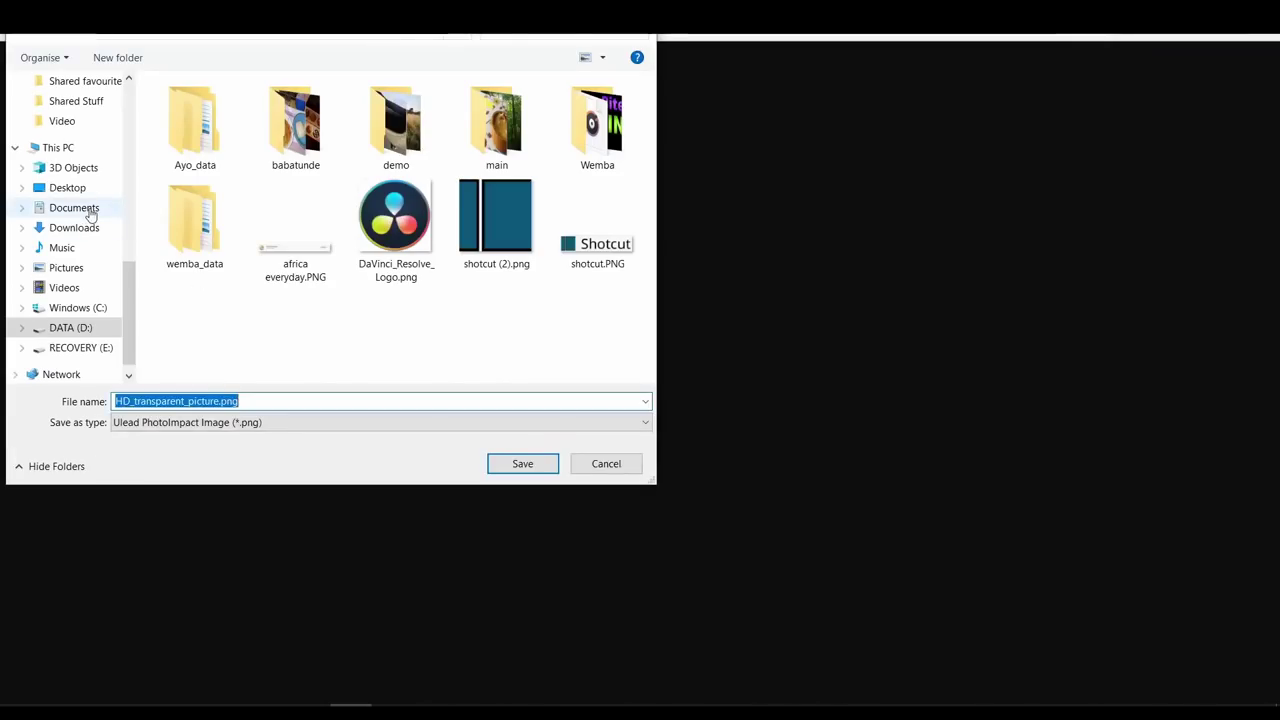
{"action": "left_click", "coordinate": [541, 465]}
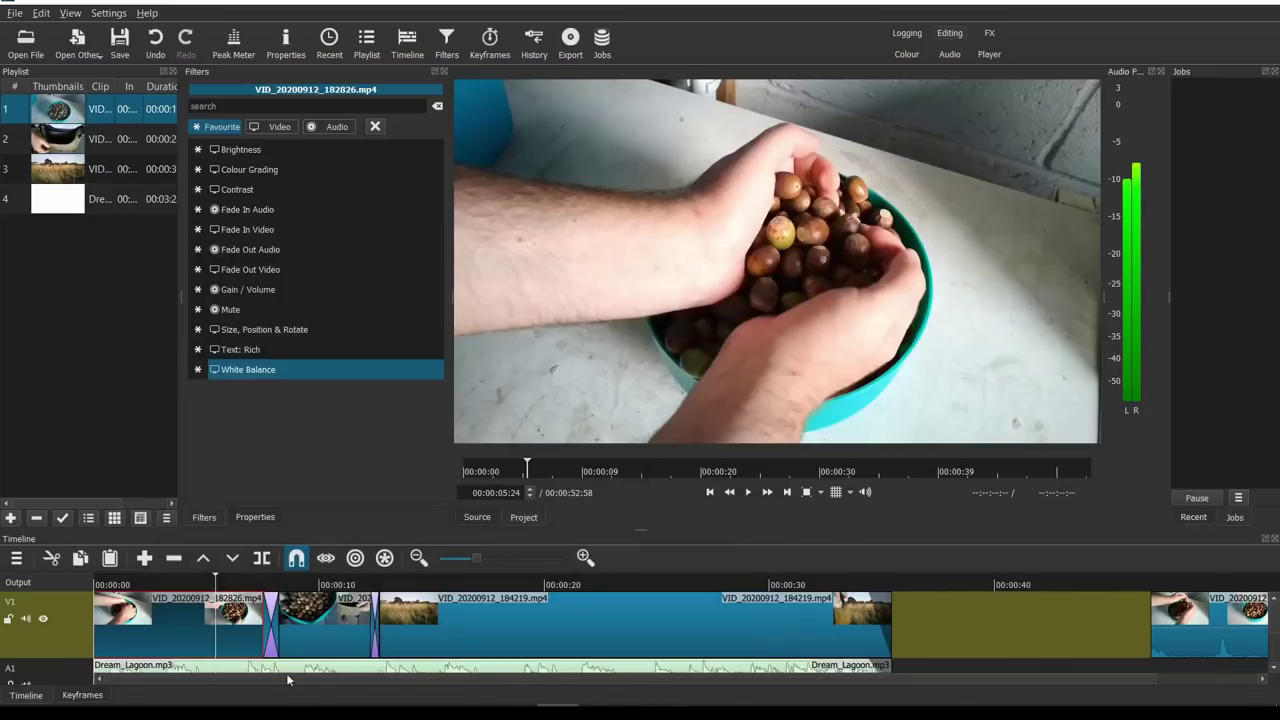
Step: Hide timeline video thumbnails and add a new video track V2
{"action": "right_click", "coordinate": [72, 633]}
{"action": "left_click", "coordinate": [74, 631]}
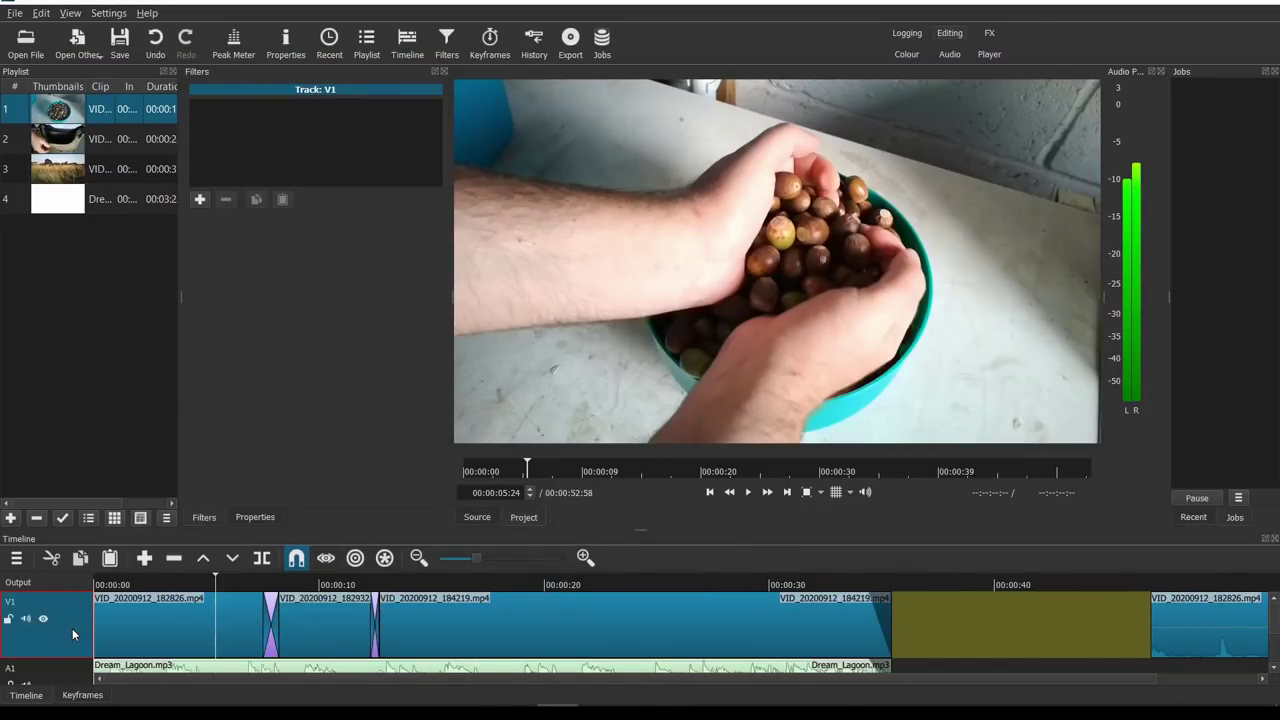
{"action": "right_click", "coordinate": [72, 629]}
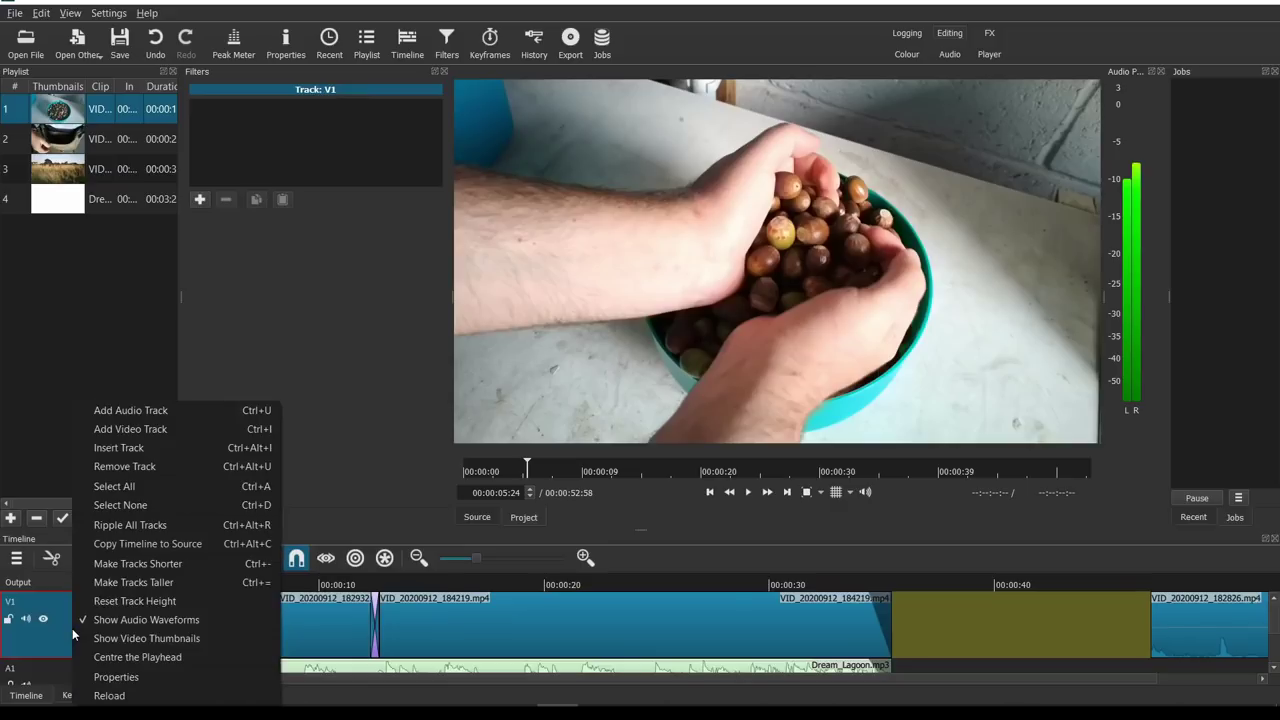
{"action": "left_click", "coordinate": [163, 430]}
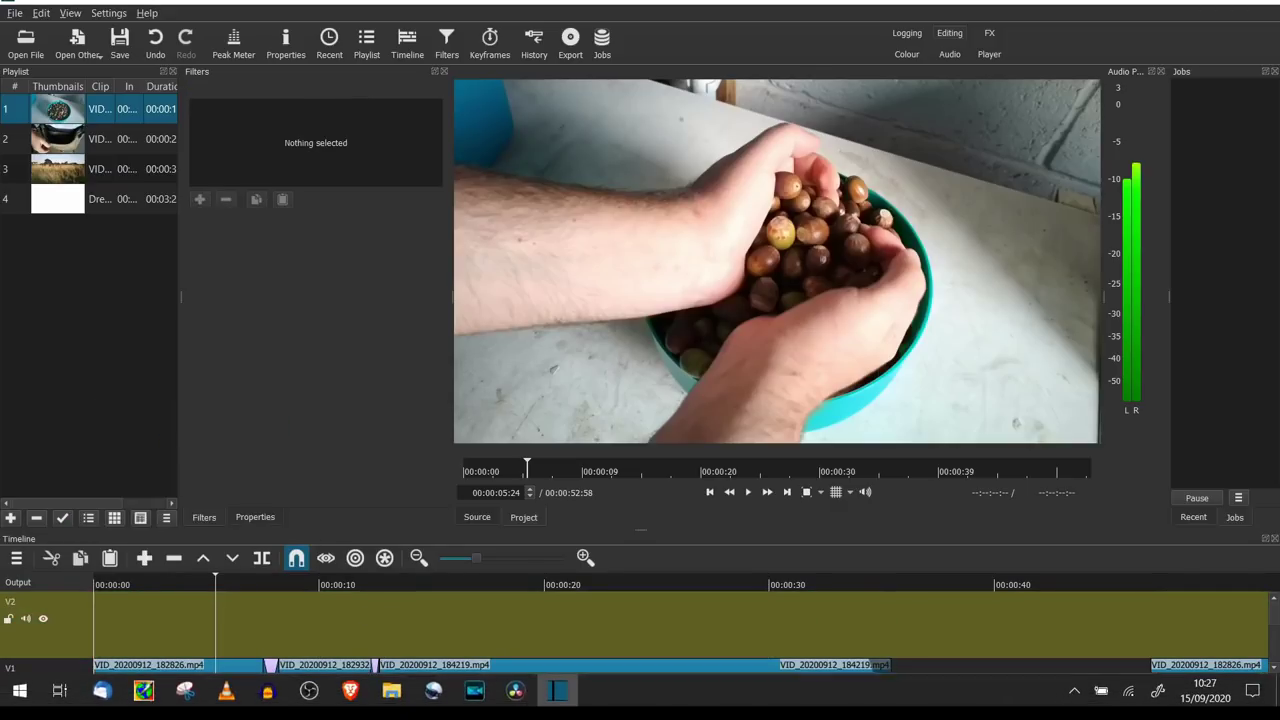
Step: Place HD_transparent_picture.png on V2 near the start, shorten it, and select it
{"action": "left_click", "coordinate": [391, 688]}
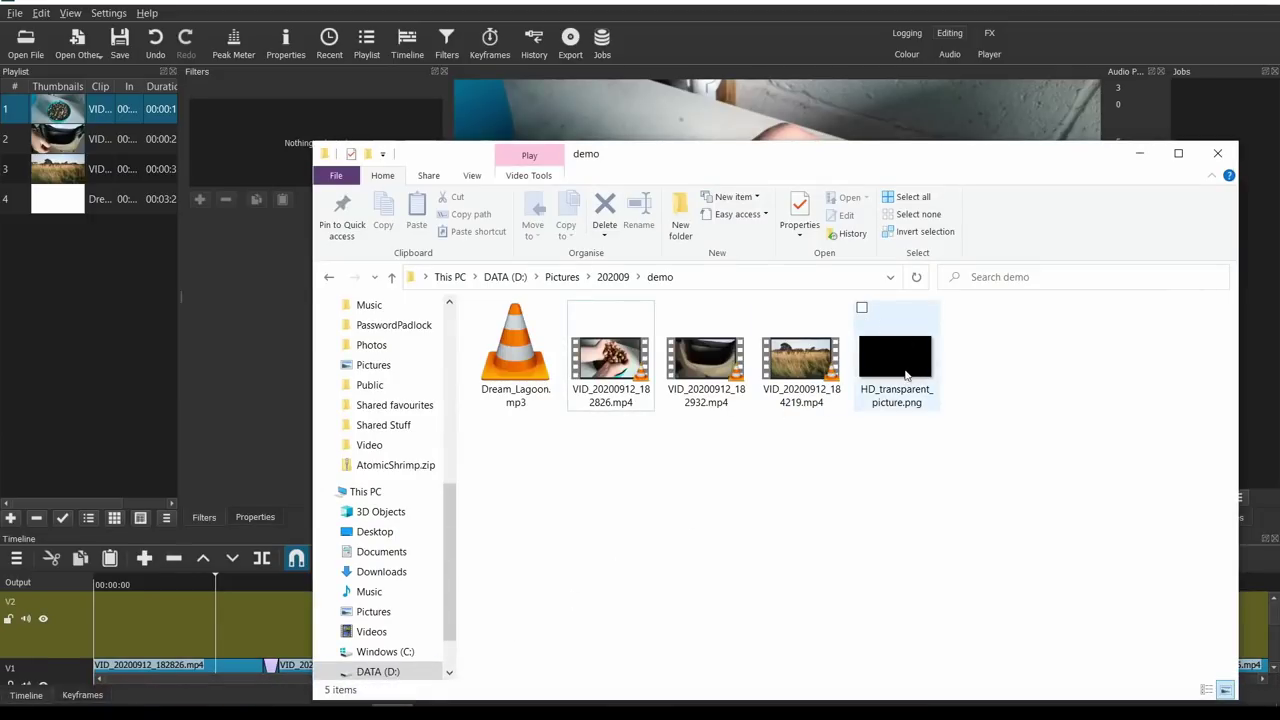
{"action": "left_click_drag", "start_coordinate": [853, 390], "coordinate": [193, 584]}
{"action": "left_click", "coordinate": [183, 584]}
{"action": "left_click_drag", "start_coordinate": [238, 625], "coordinate": [220, 625]}
{"action": "left_click", "coordinate": [176, 629]}
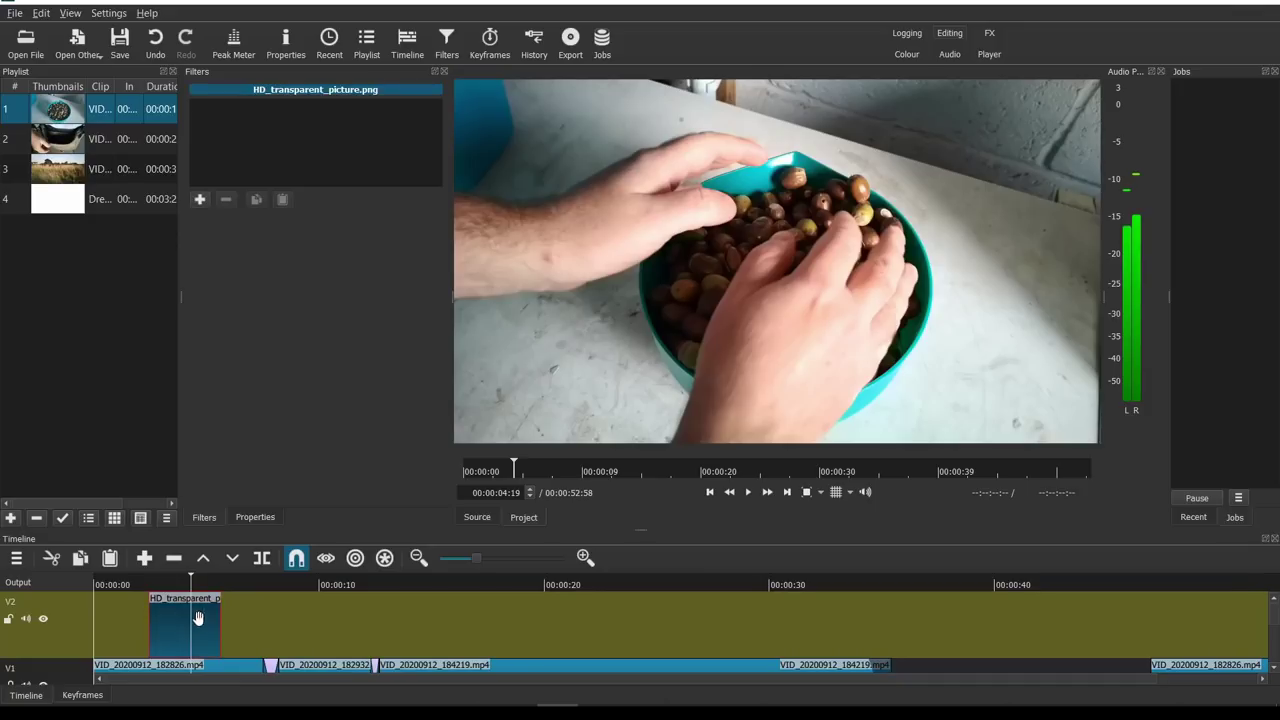
Step: Add a Text: Rich filter to the picture clip titled '5 Kg Acorns from my garden'
{"action": "left_click", "coordinate": [200, 203]}
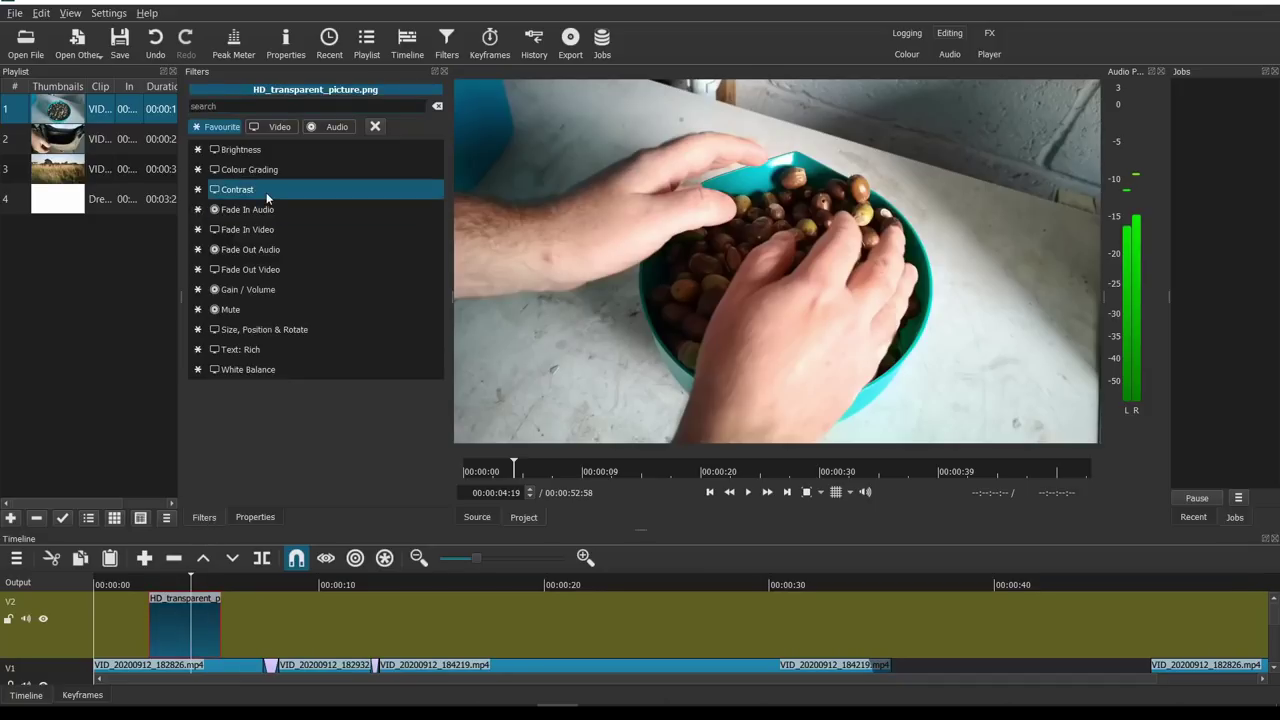
{"action": "left_click", "coordinate": [280, 349]}
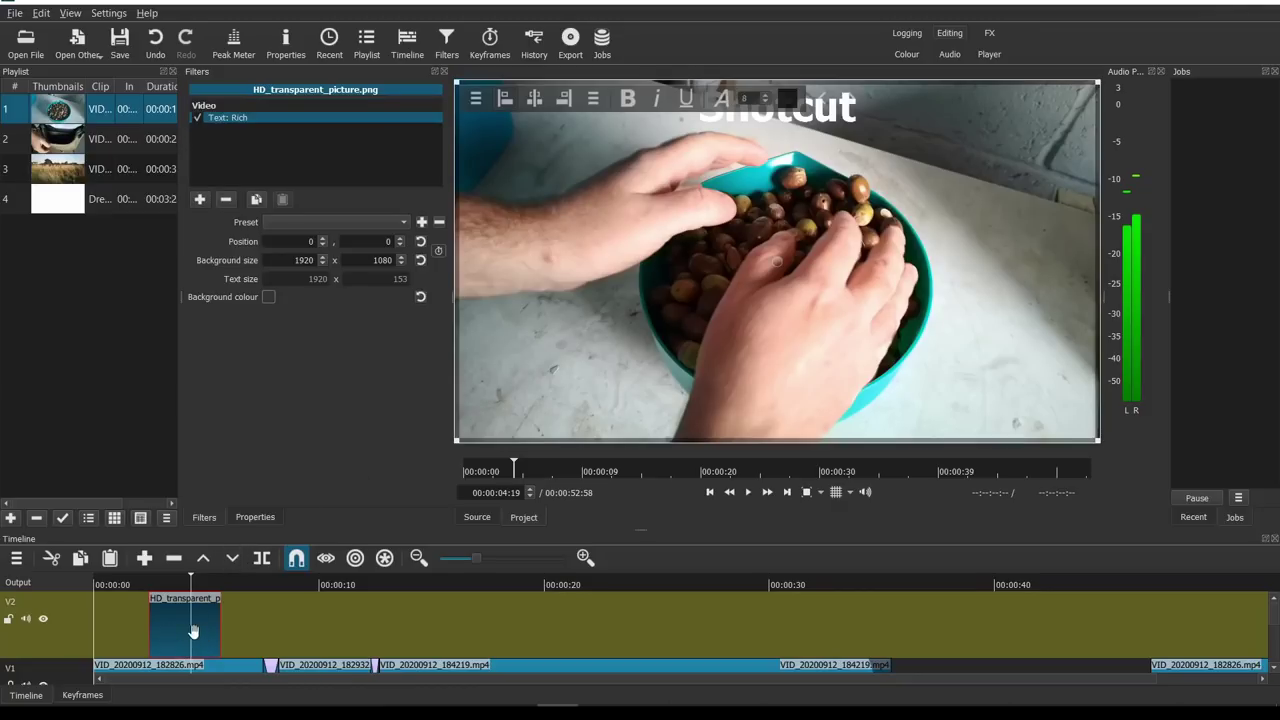
{"action": "scroll", "coordinate": [215, 630], "scroll_direction": "right", "scroll_amount": 1}
{"action": "scroll", "coordinate": [215, 630], "scroll_direction": "left", "scroll_amount": 1}
{"action": "left_click_drag", "start_coordinate": [855, 112], "coordinate": [666, 117]}
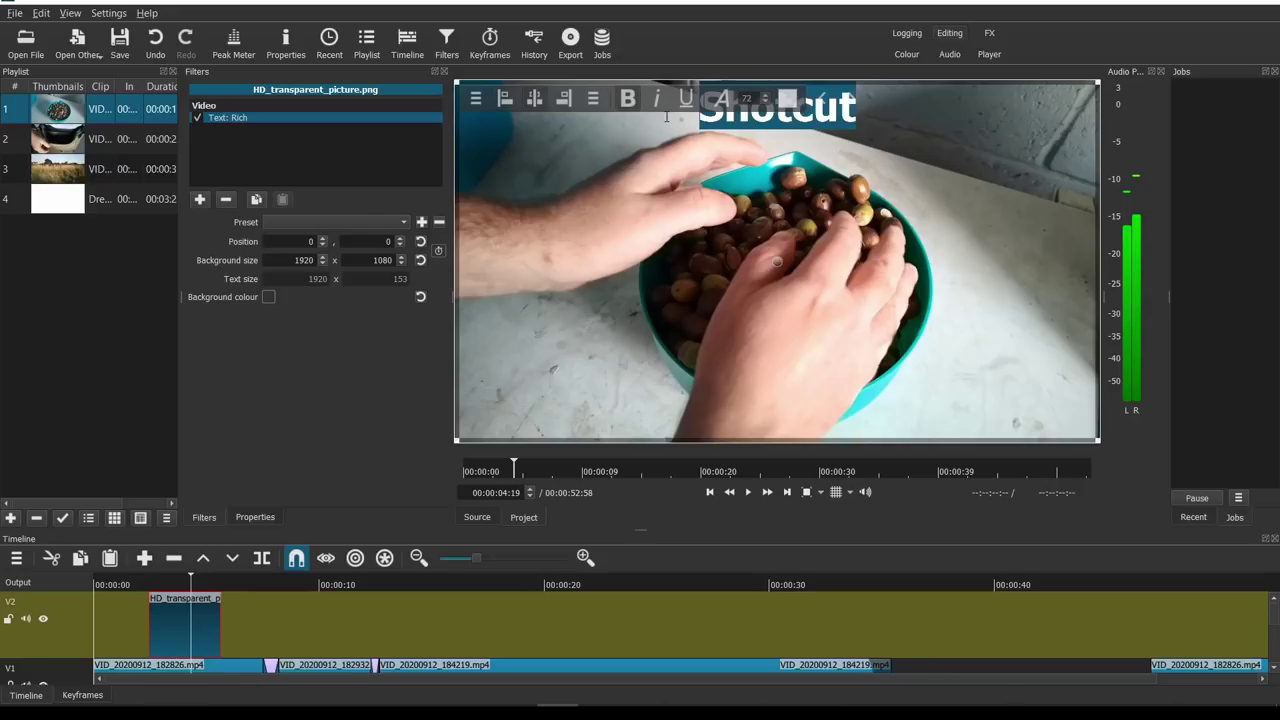
{"action": "type", "text": "S"}
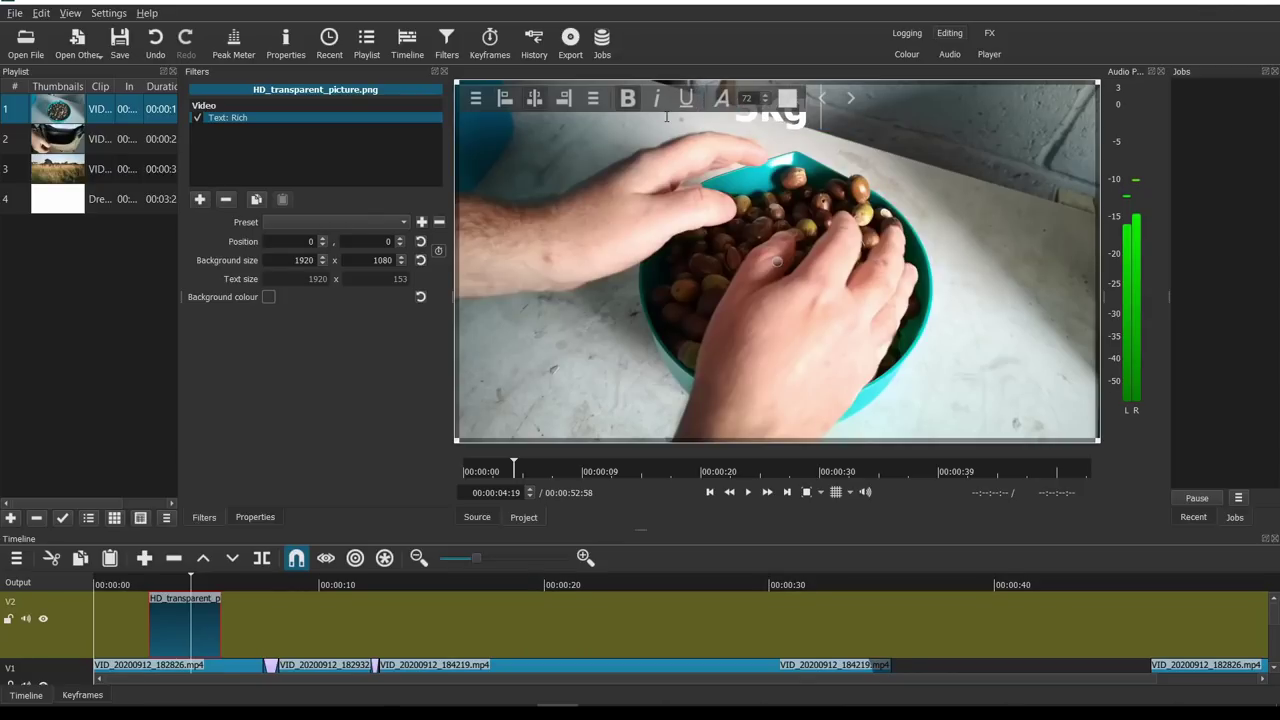
{"action": "type", "text": " Kg Aco"}
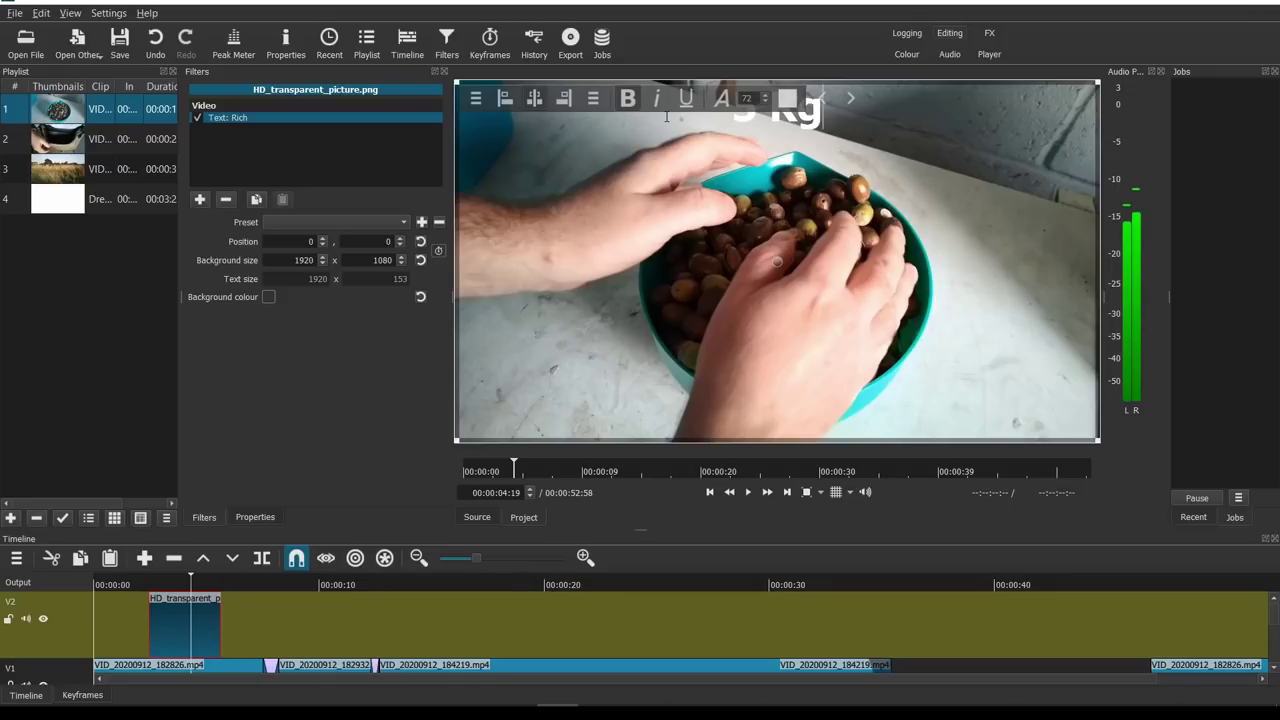
{"action": "type", "text": "rns from my garden"}
{"action": "left_click_drag", "start_coordinate": [1062, 115], "coordinate": [390, 127]}
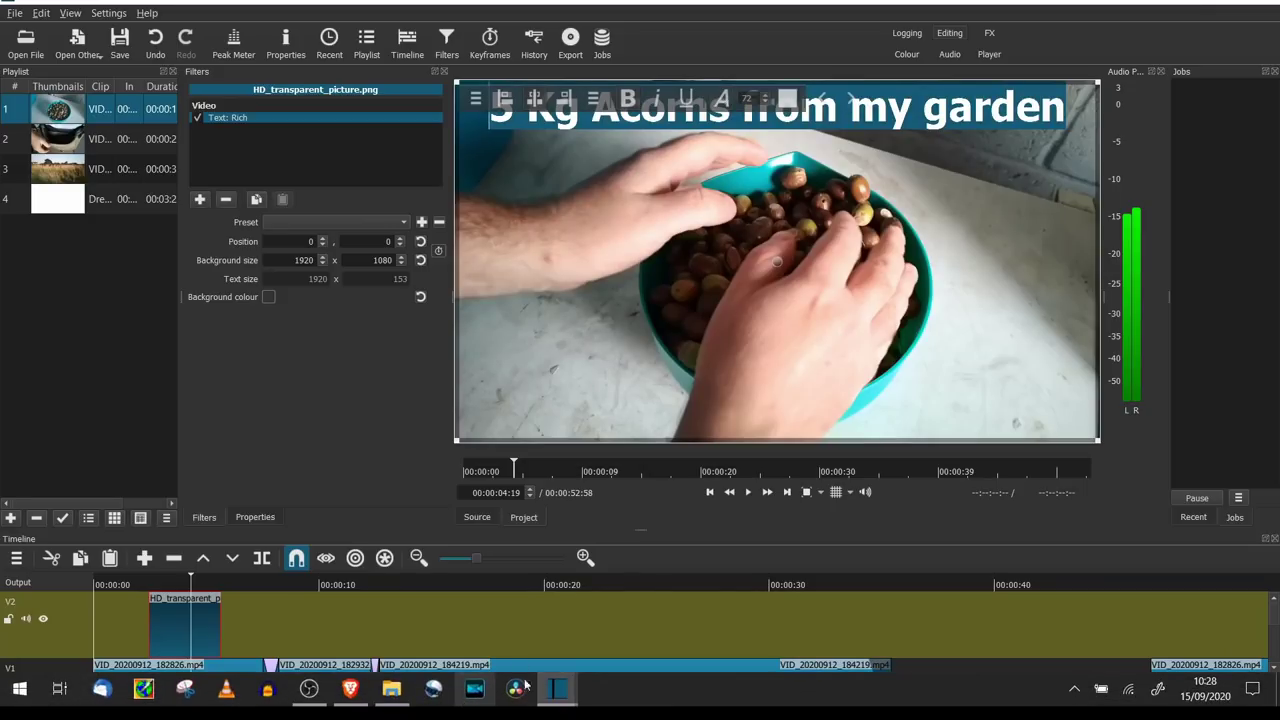
Step: Change the title's font to bold
{"action": "left_click", "coordinate": [721, 100]}
{"action": "scroll", "coordinate": [578, 286], "scroll_direction": "down", "scroll_amount": 3}
{"action": "key", "text": "Return"}
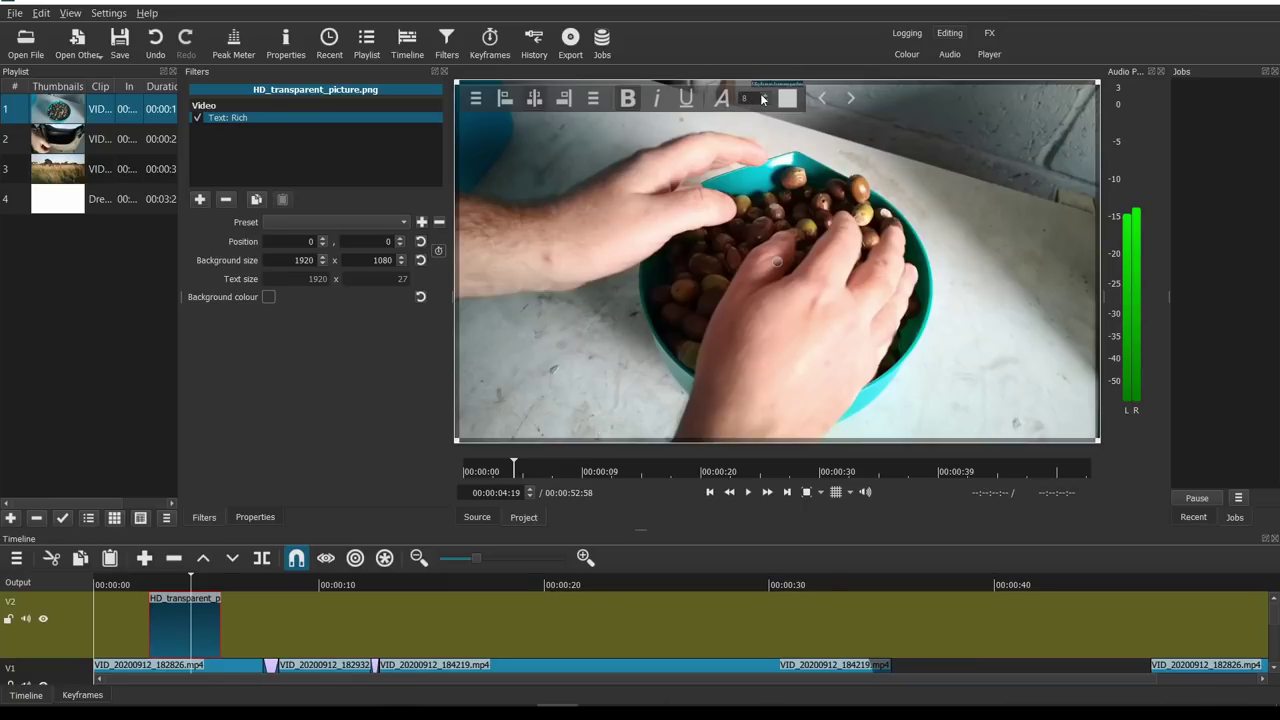
Step: Raise the title's Position Y from -5 to 31
{"action": "scroll", "coordinate": [768, 98], "scroll_direction": "up", "scroll_amount": 20}
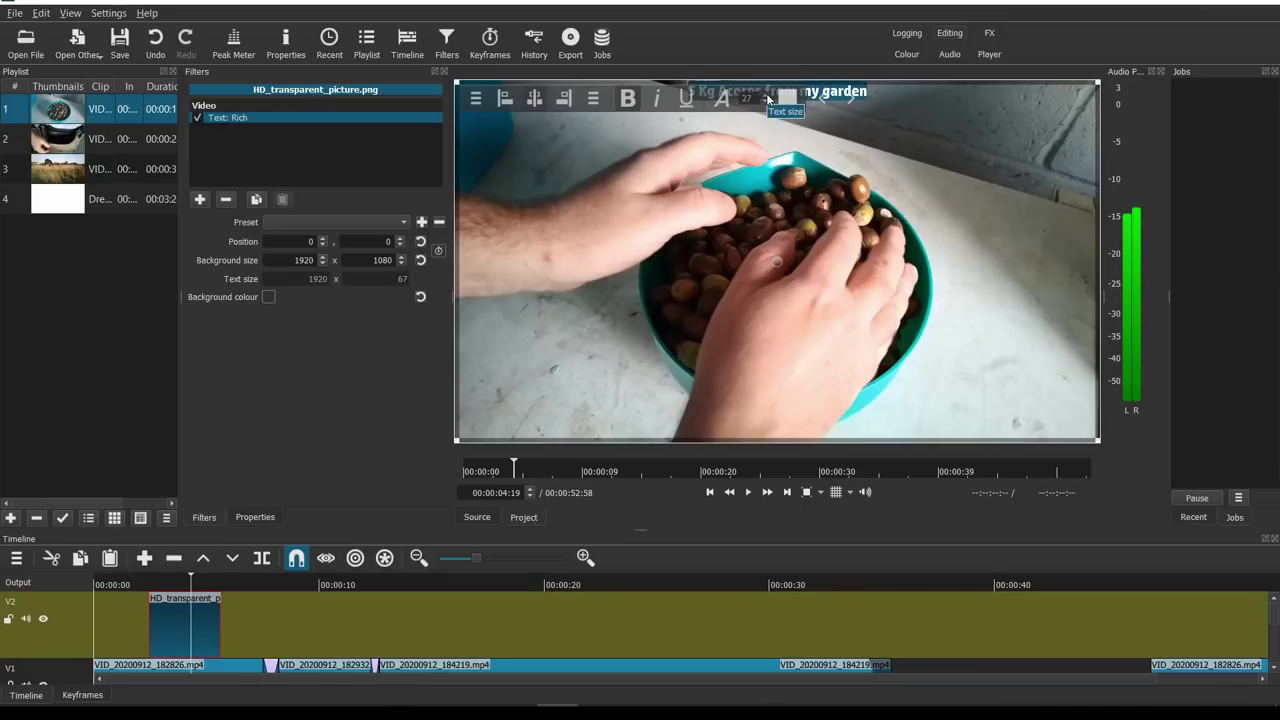
{"action": "scroll", "coordinate": [768, 98], "scroll_direction": "up", "scroll_amount": 13}
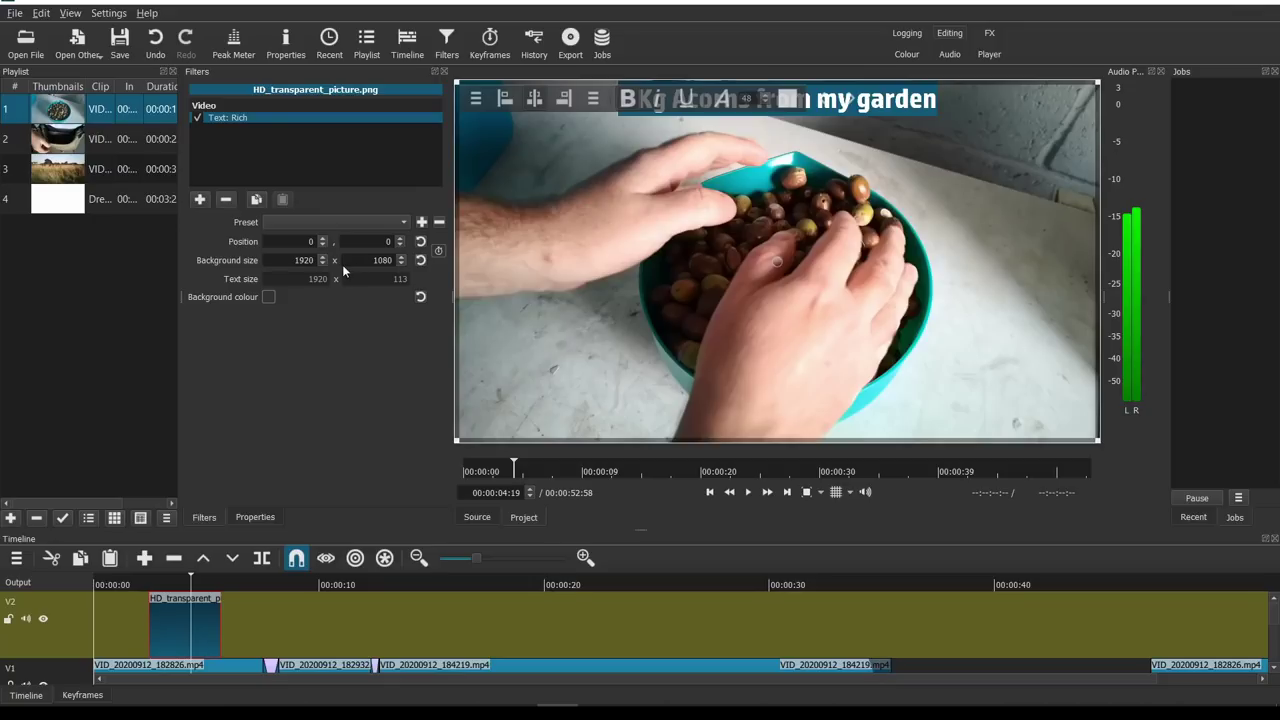
{"action": "scroll", "coordinate": [404, 247], "scroll_direction": "down", "scroll_amount": 4}
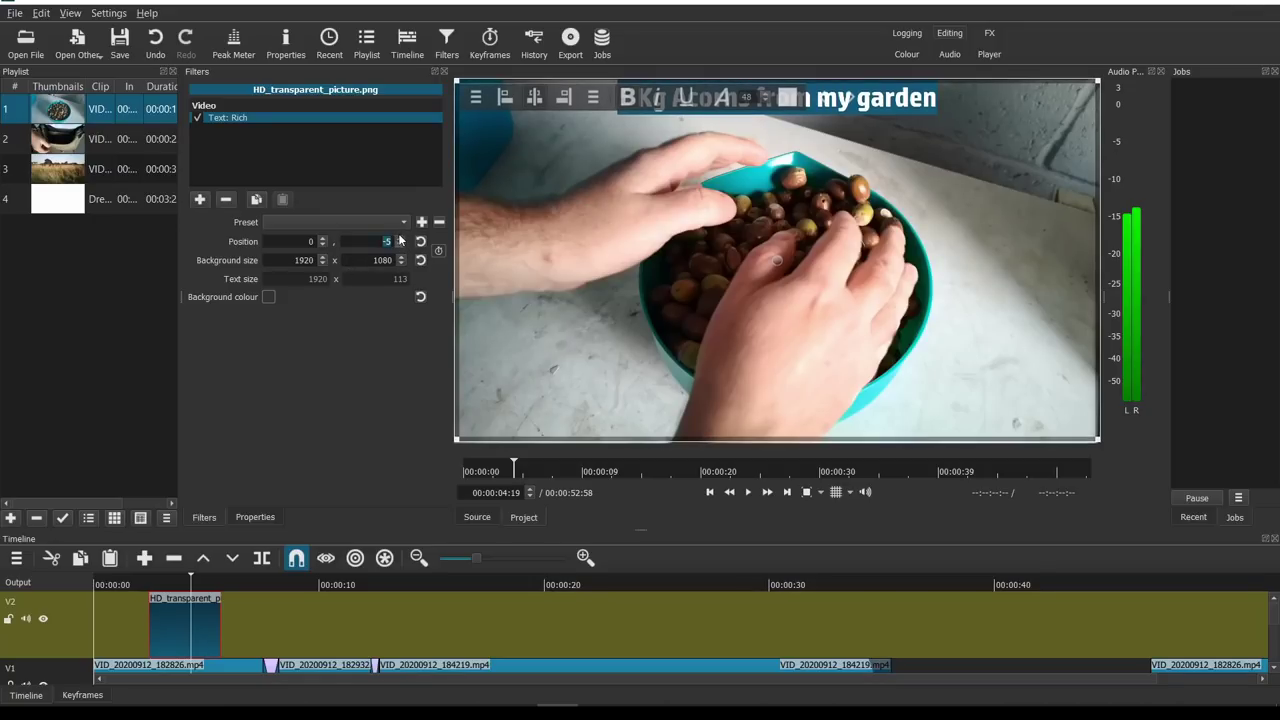
{"action": "scroll", "coordinate": [400, 241], "scroll_direction": "up", "scroll_amount": 20}
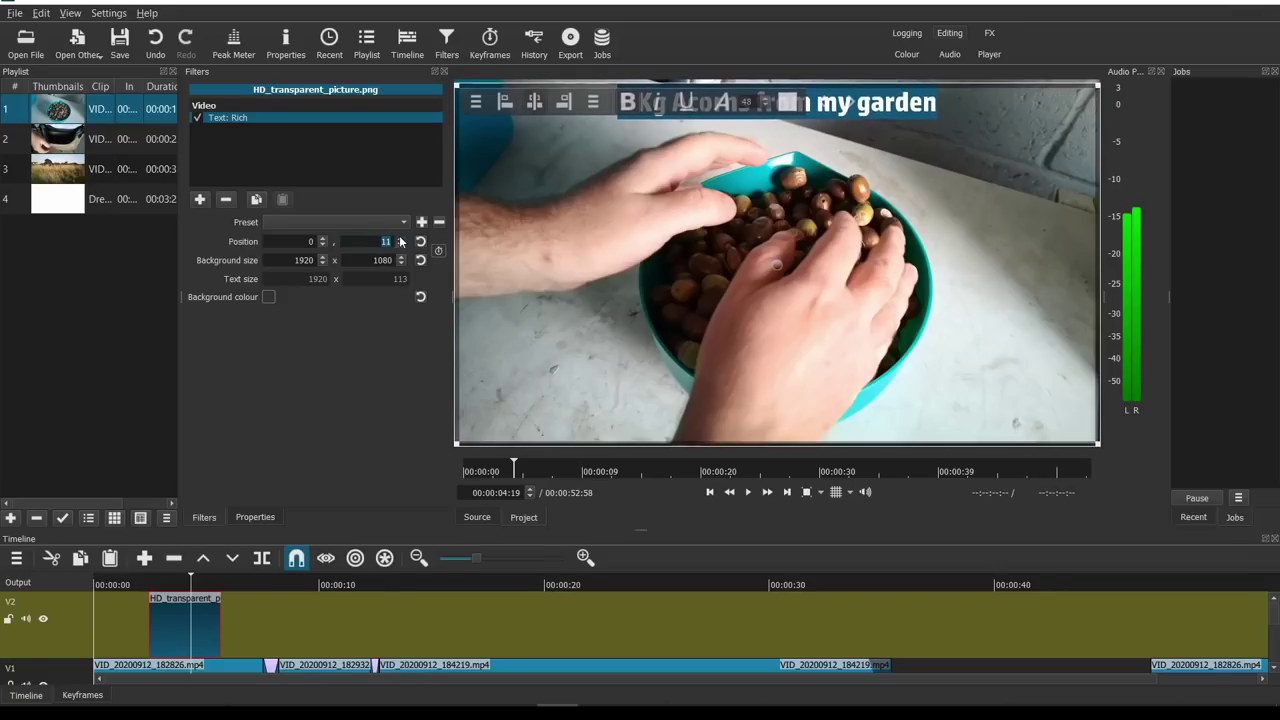
{"action": "scroll", "coordinate": [400, 241], "scroll_direction": "up", "scroll_amount": 3}
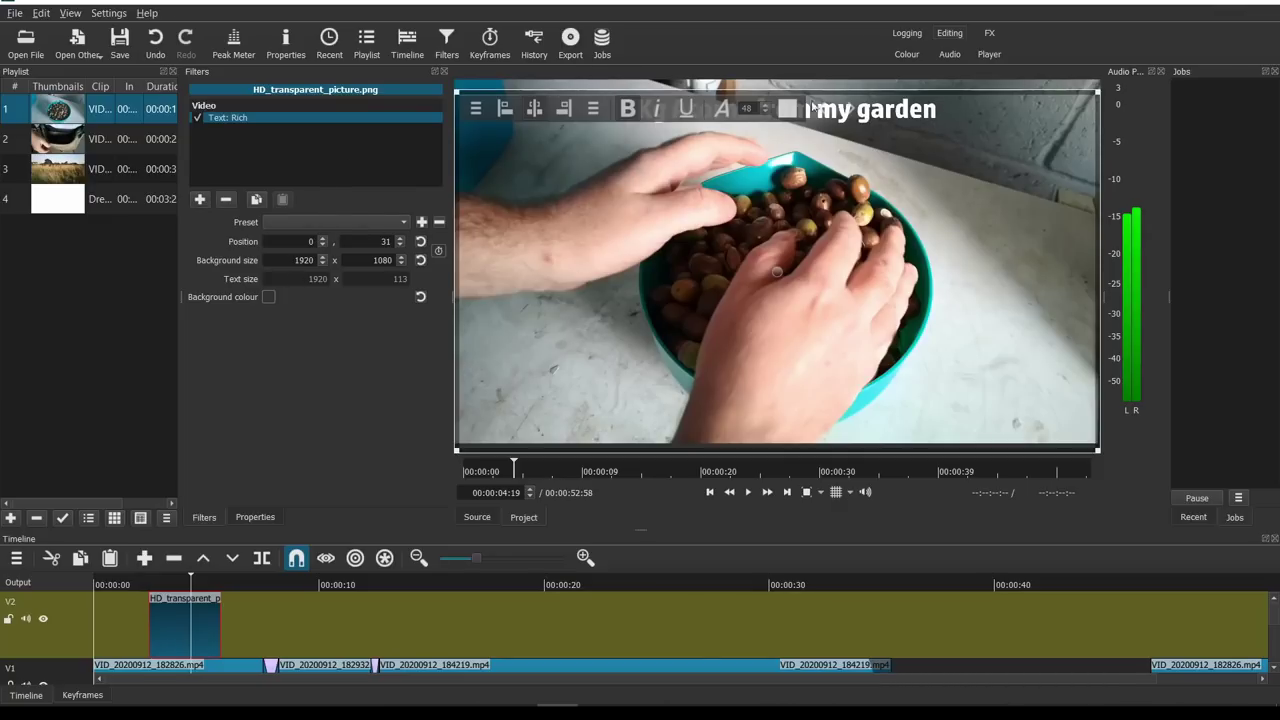
Step: Colour the title text yellow (#ffff00)
{"action": "left_click_drag", "start_coordinate": [938, 110], "coordinate": [618, 110]}
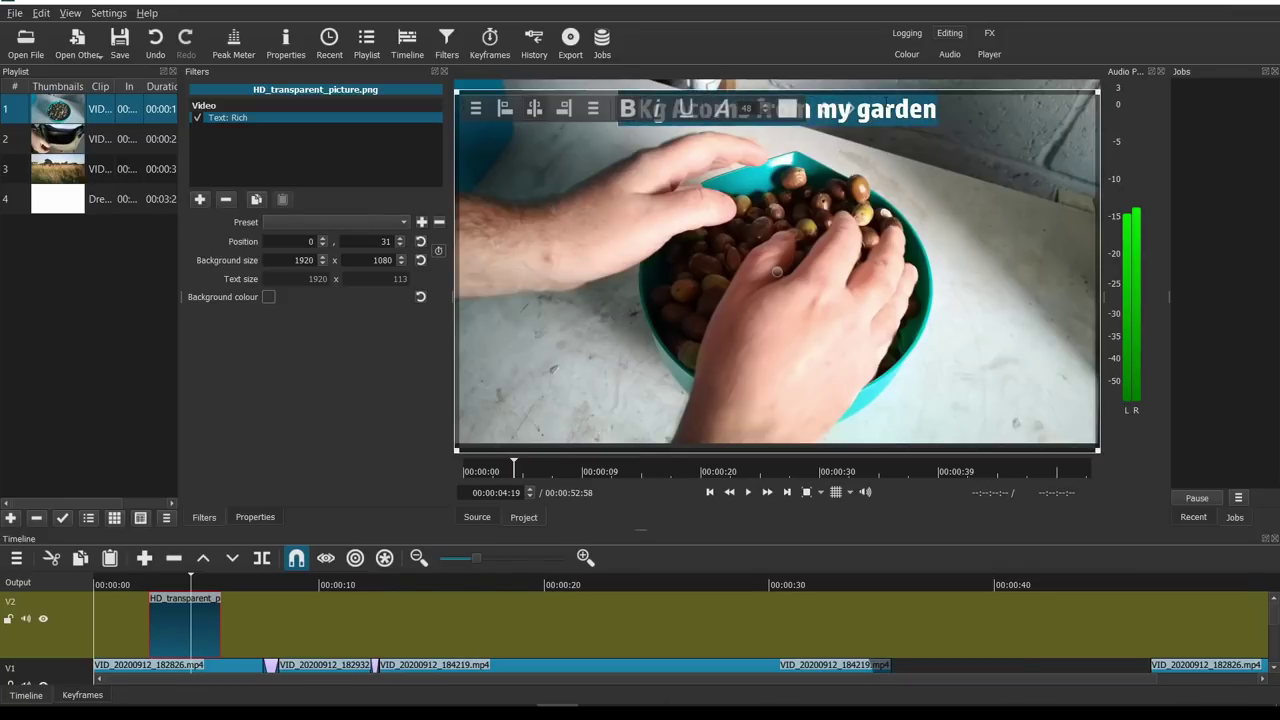
{"action": "left_click", "coordinate": [788, 109]}
{"action": "left_click", "coordinate": [609, 272]}
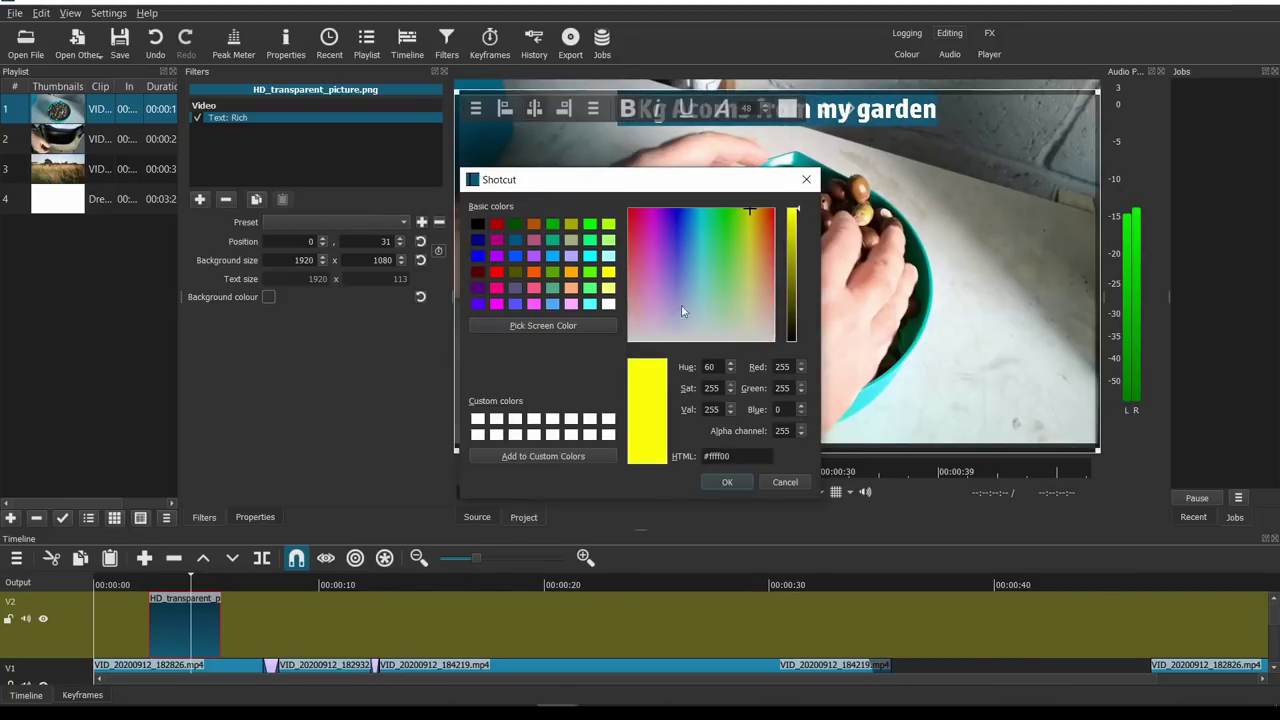
{"action": "left_click", "coordinate": [727, 482]}
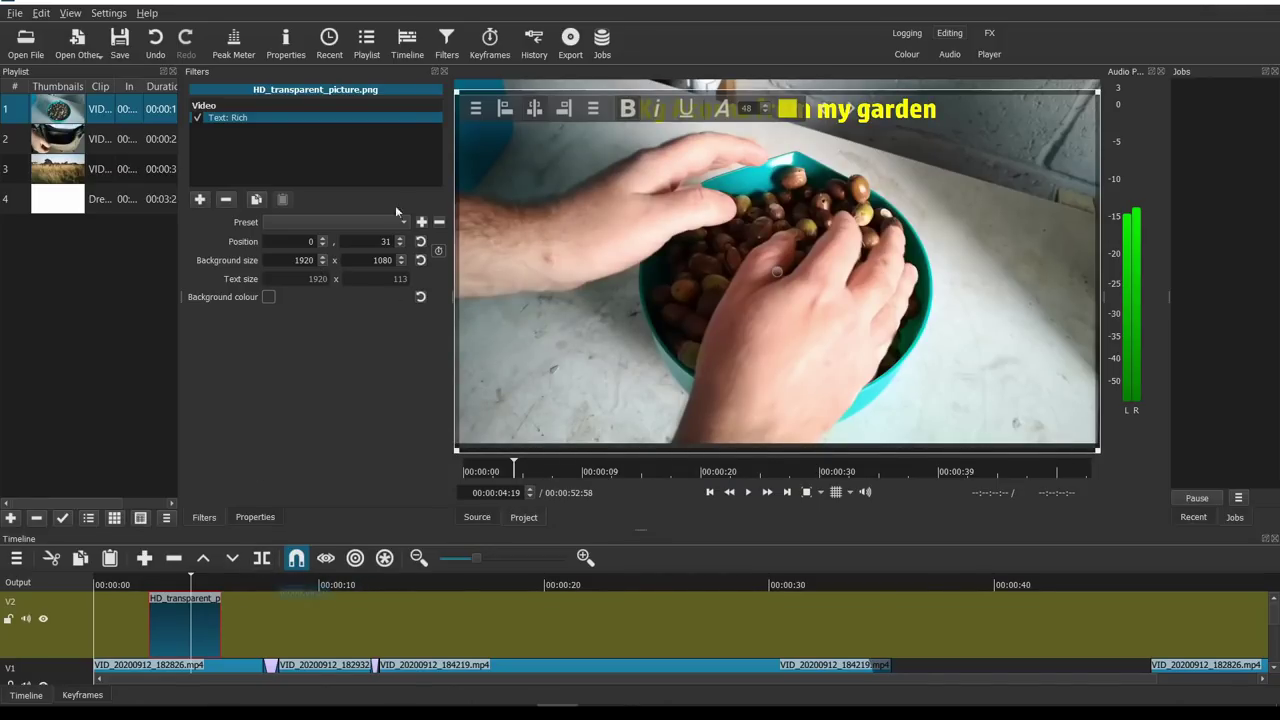
Step: Move the playhead to the end of the project at 00:00:48:49
{"action": "left_click", "coordinate": [174, 578]}
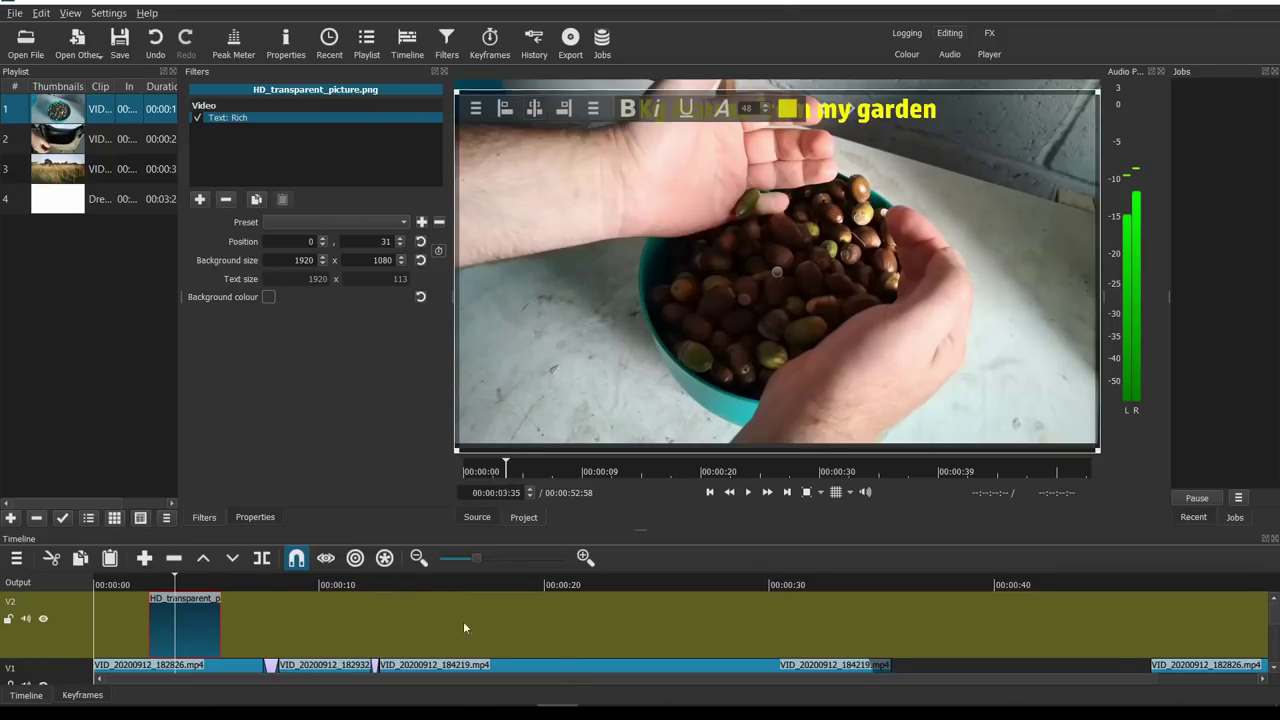
{"action": "scroll", "coordinate": [271, 621], "scroll_direction": "down", "scroll_amount": 1}
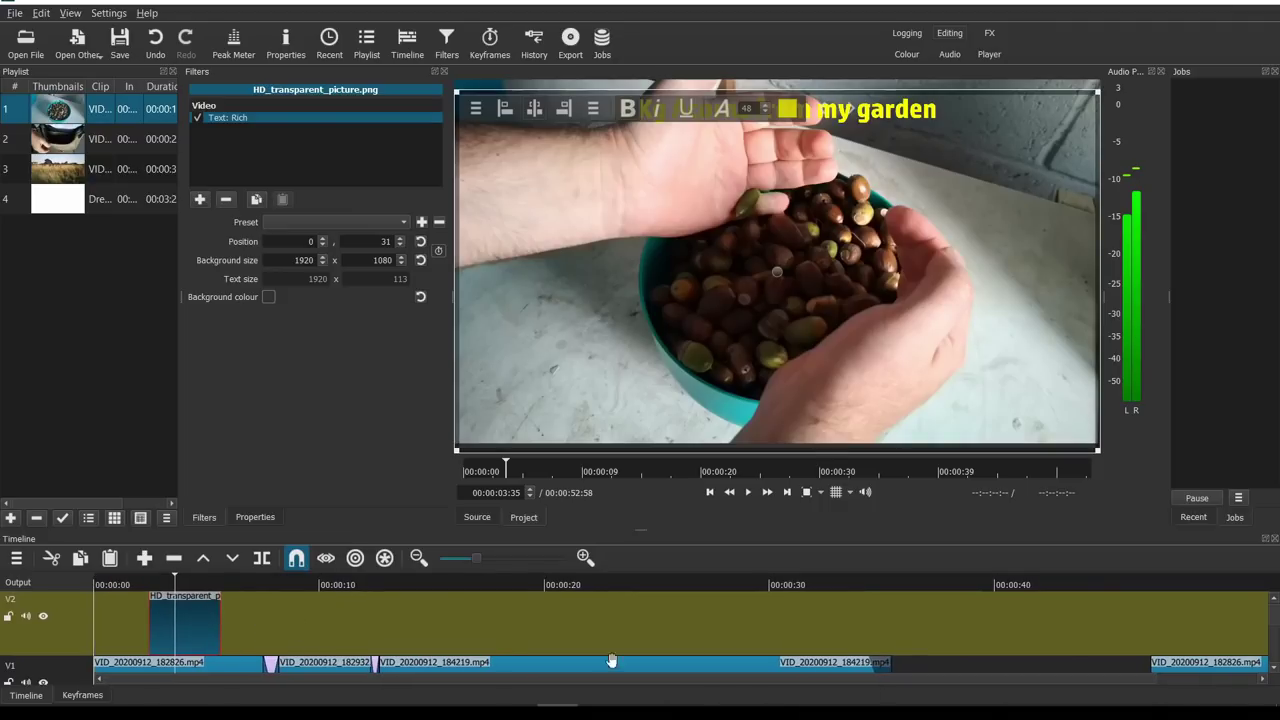
{"action": "scroll", "coordinate": [1023, 628], "scroll_direction": "right", "scroll_amount": 2}
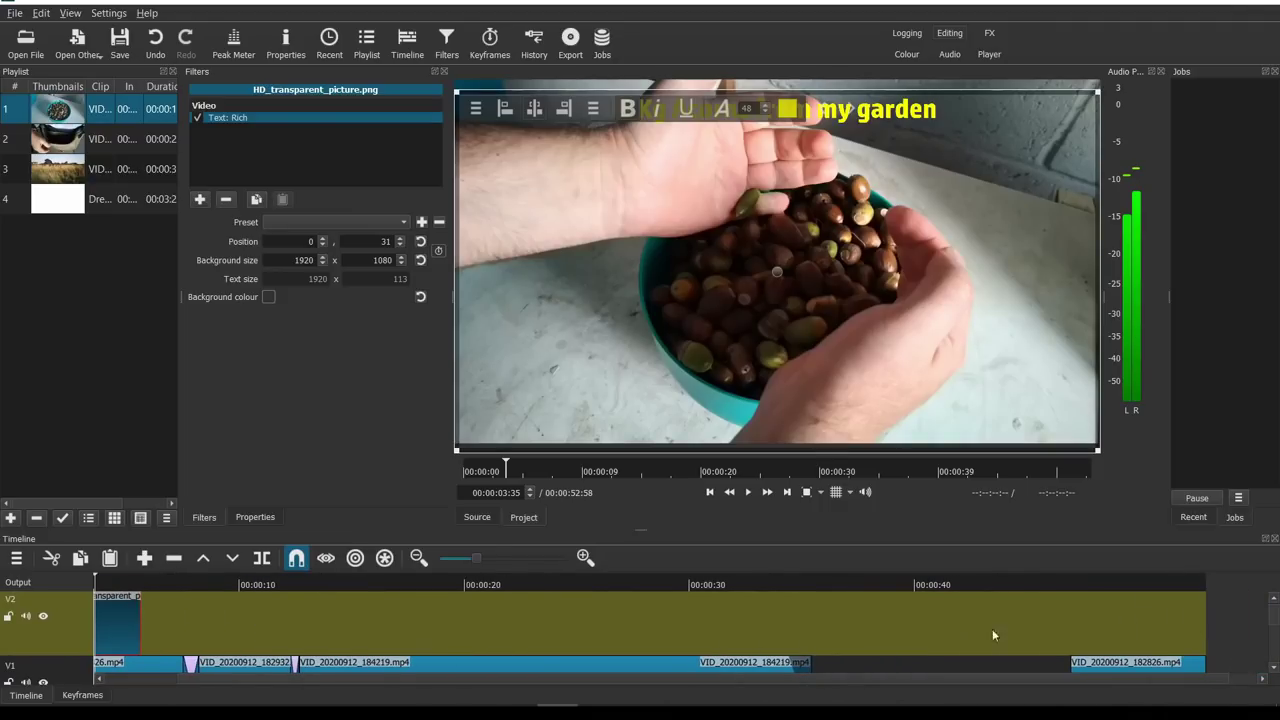
{"action": "left_click", "coordinate": [1113, 576]}
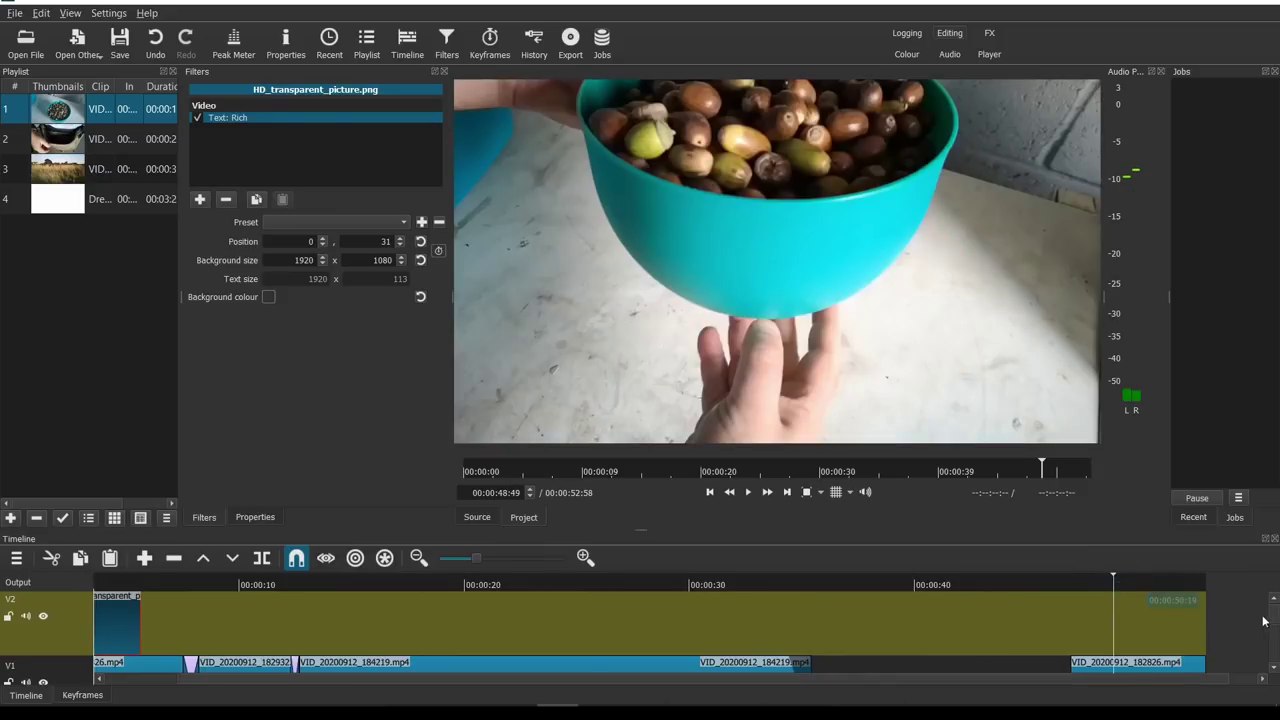
{"action": "left_click_drag", "start_coordinate": [1276, 614], "coordinate": [1276, 624]}
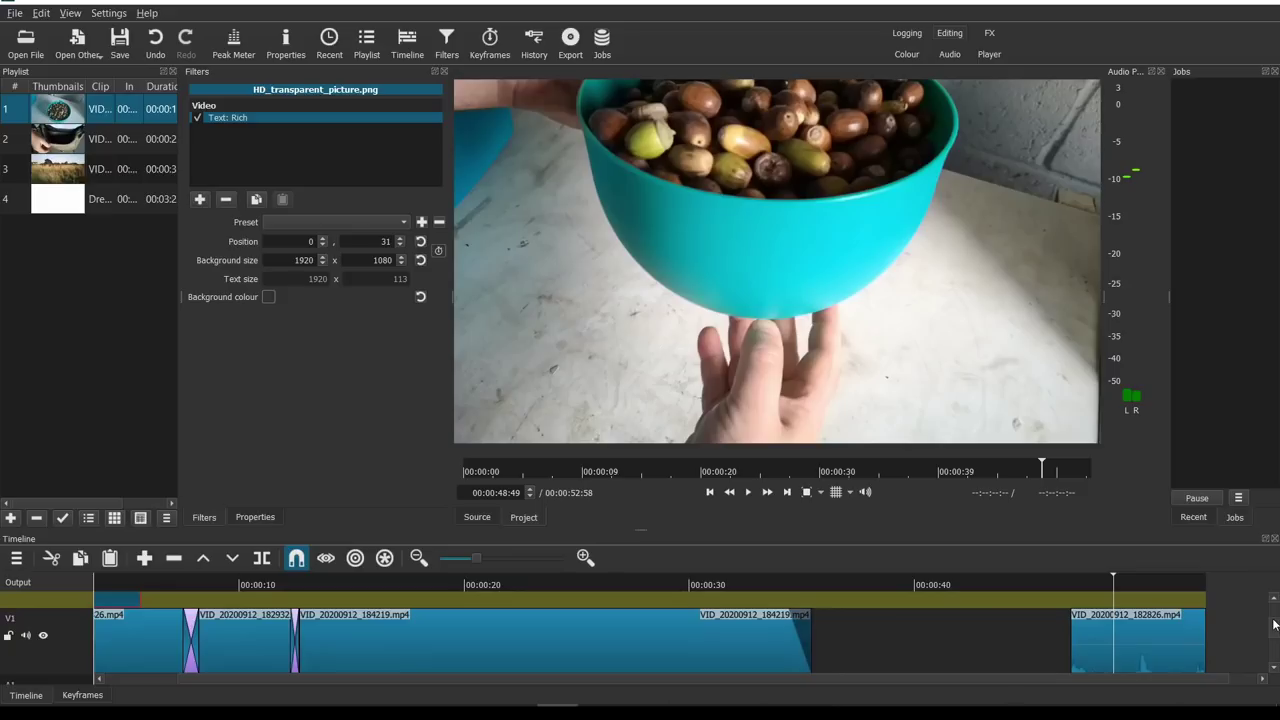
{"action": "scroll", "coordinate": [1235, 650], "scroll_direction": "up", "scroll_amount": 1}
{"action": "scroll", "coordinate": [1235, 650], "scroll_direction": "down", "scroll_amount": 2}
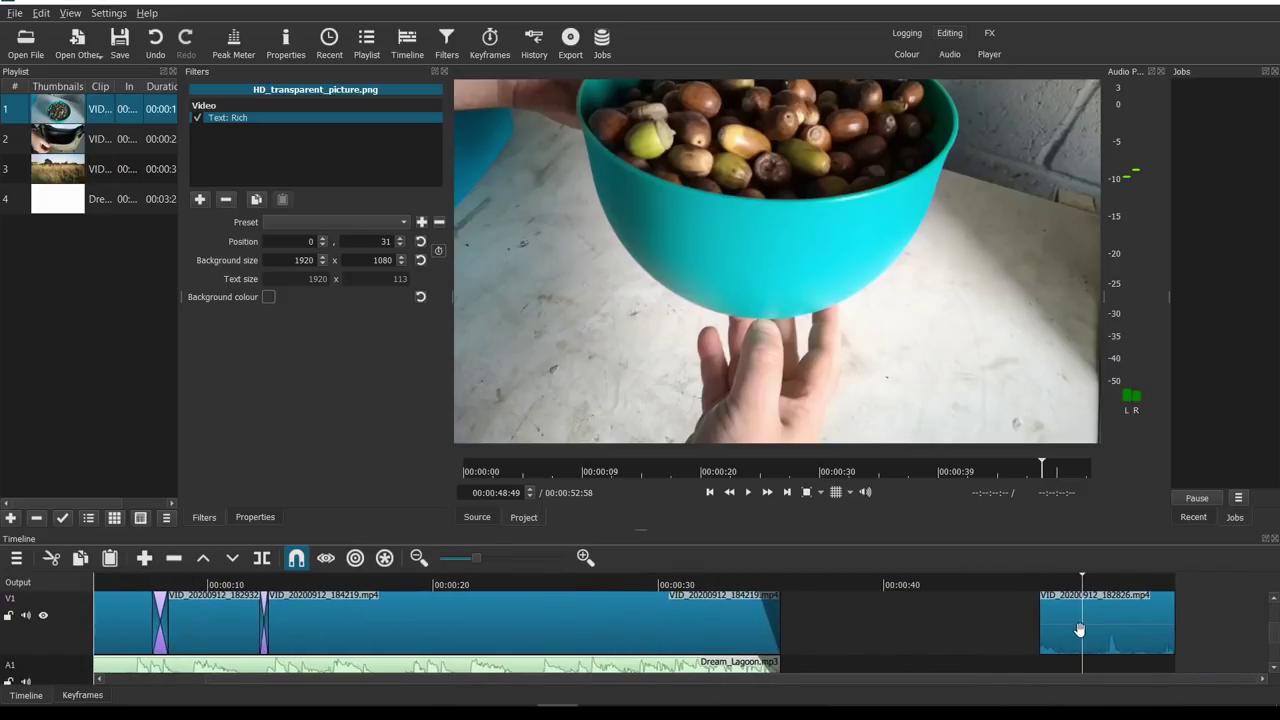
Step: Delete the trailing clip VID_20200912_182826 and move the playhead to about 00:00:30
{"action": "left_click", "coordinate": [1088, 632]}
{"action": "key", "text": "Delete"}
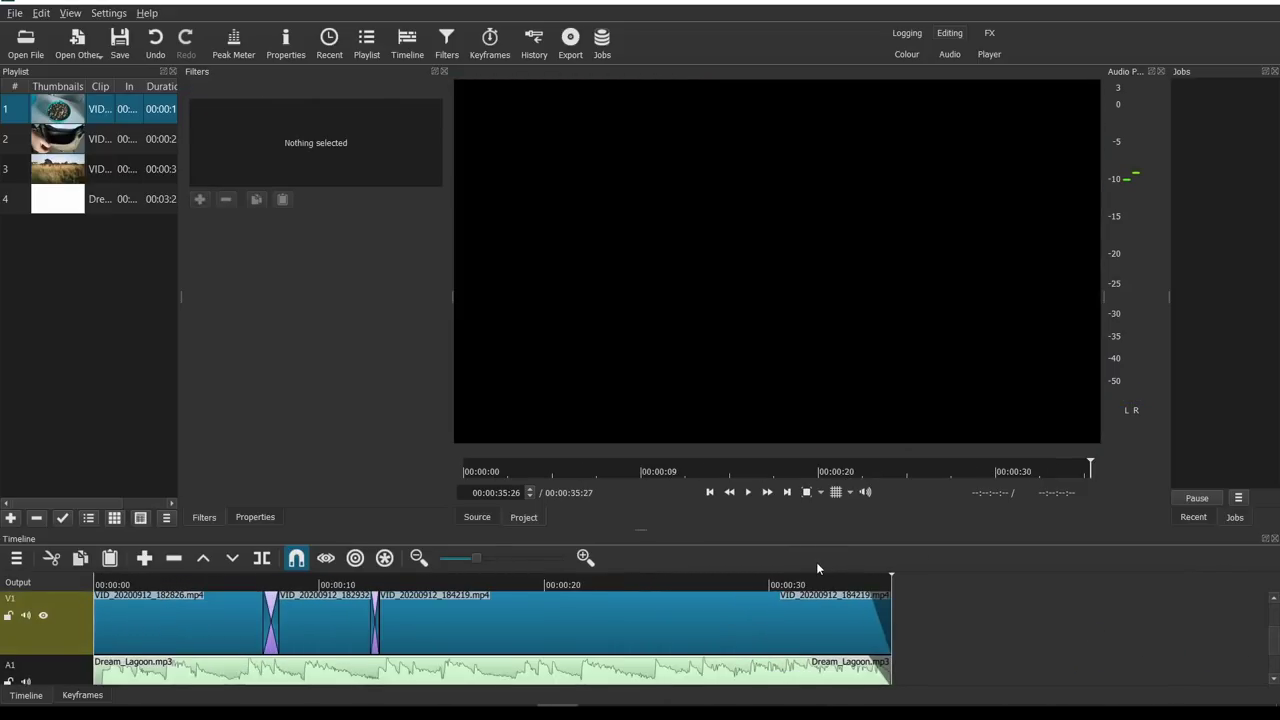
{"action": "scroll", "coordinate": [1081, 633], "scroll_direction": "up", "scroll_amount": 1}
{"action": "left_click_drag", "start_coordinate": [817, 580], "coordinate": [786, 587]}
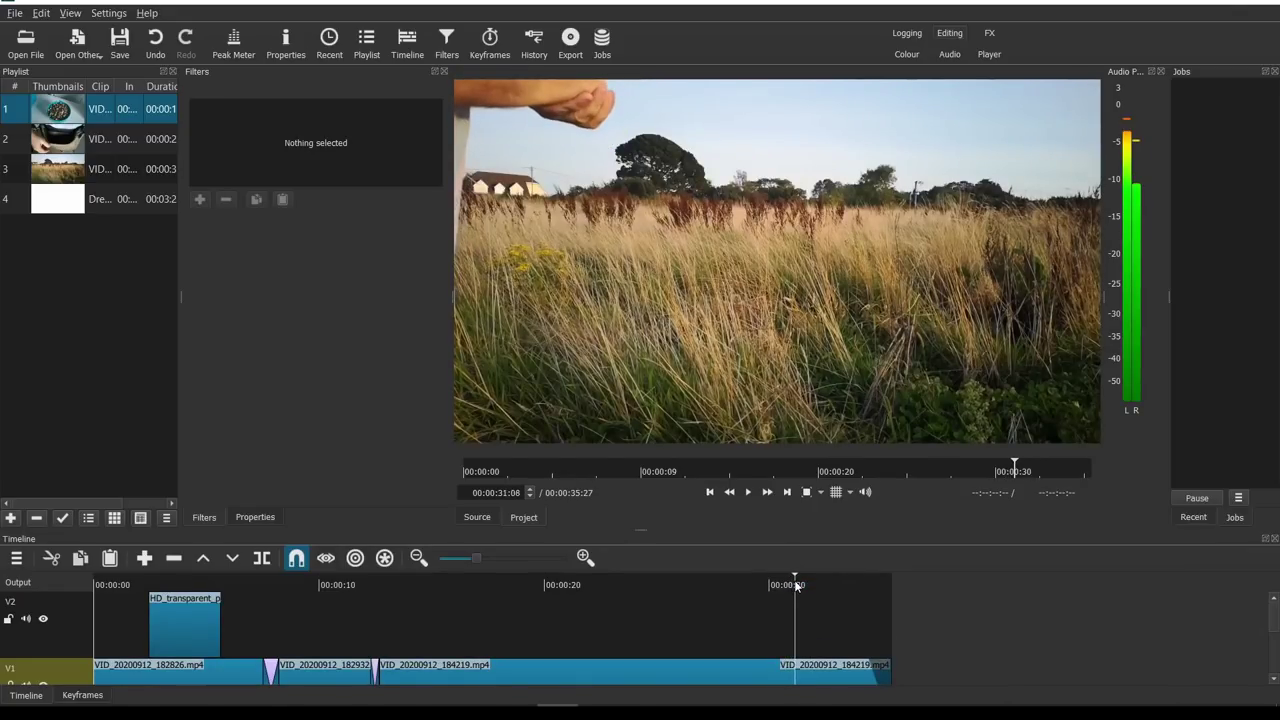
Step: Paste a copy of the title clip and place it on V2 near 00:00:31
{"action": "key", "text": "ctrl+v"}
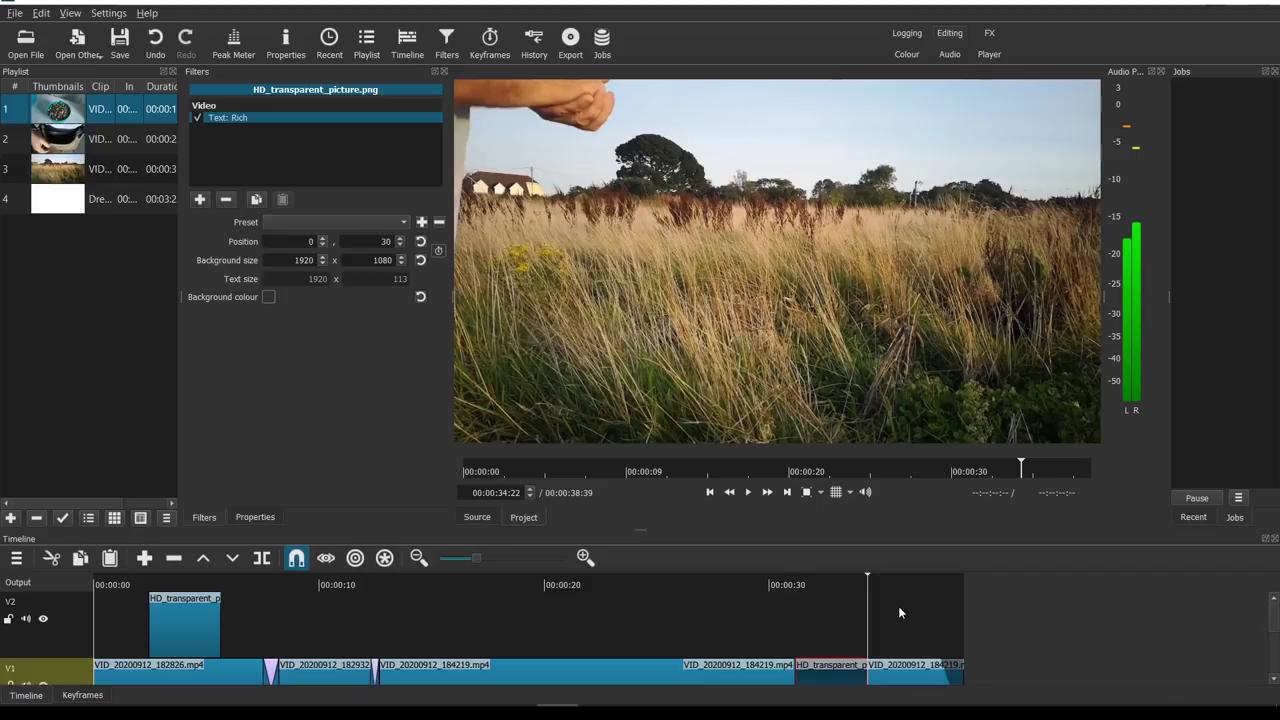
{"action": "key", "text": "ctrl+z"}
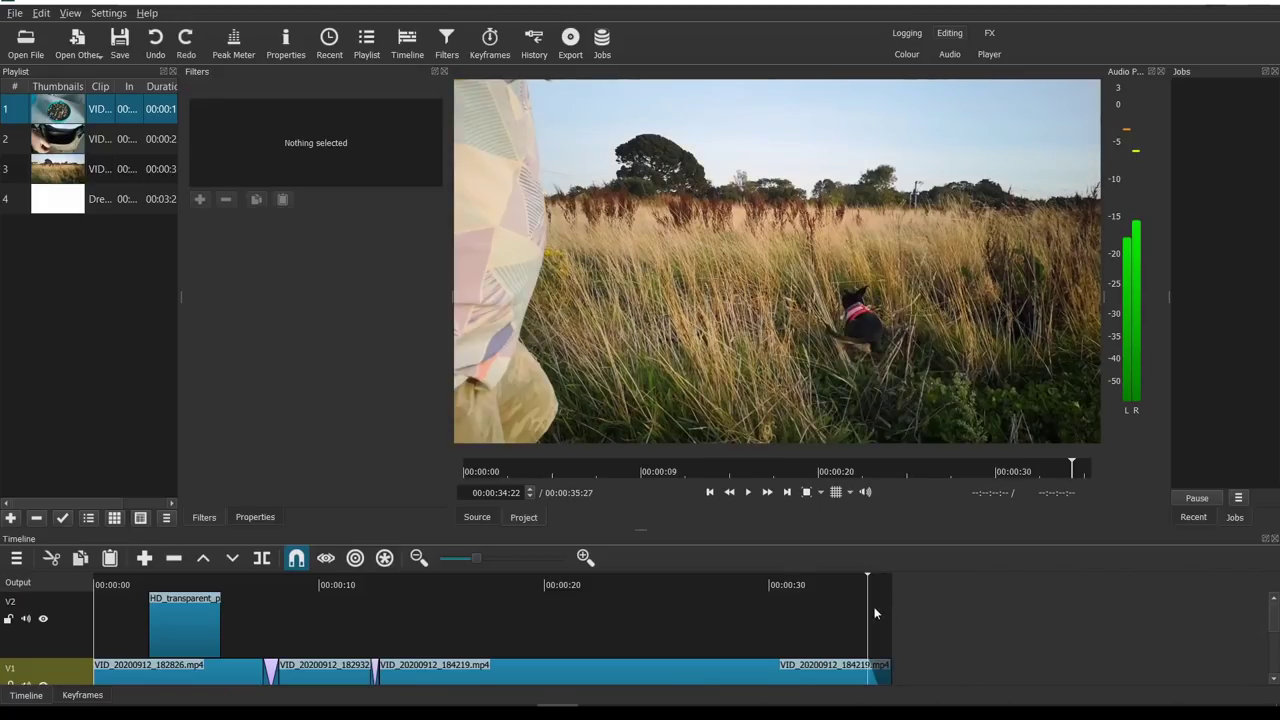
{"action": "right_click", "coordinate": [811, 608]}
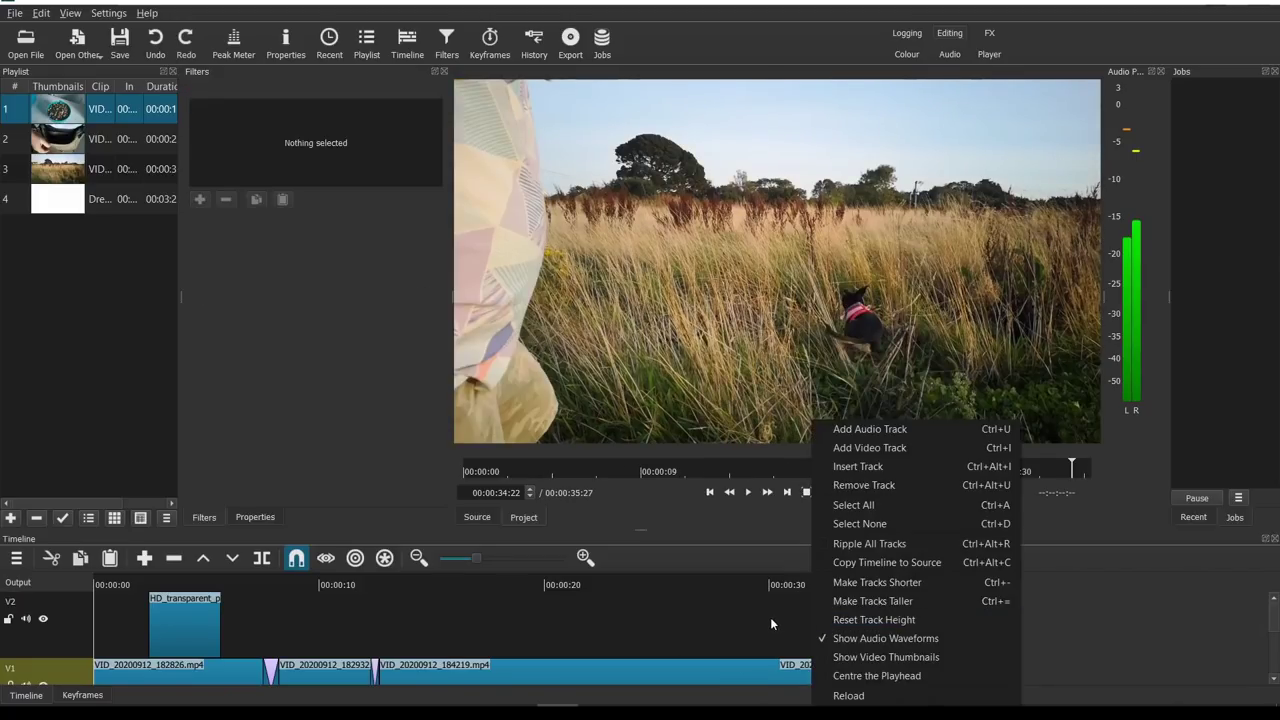
{"action": "left_click", "coordinate": [1044, 590]}
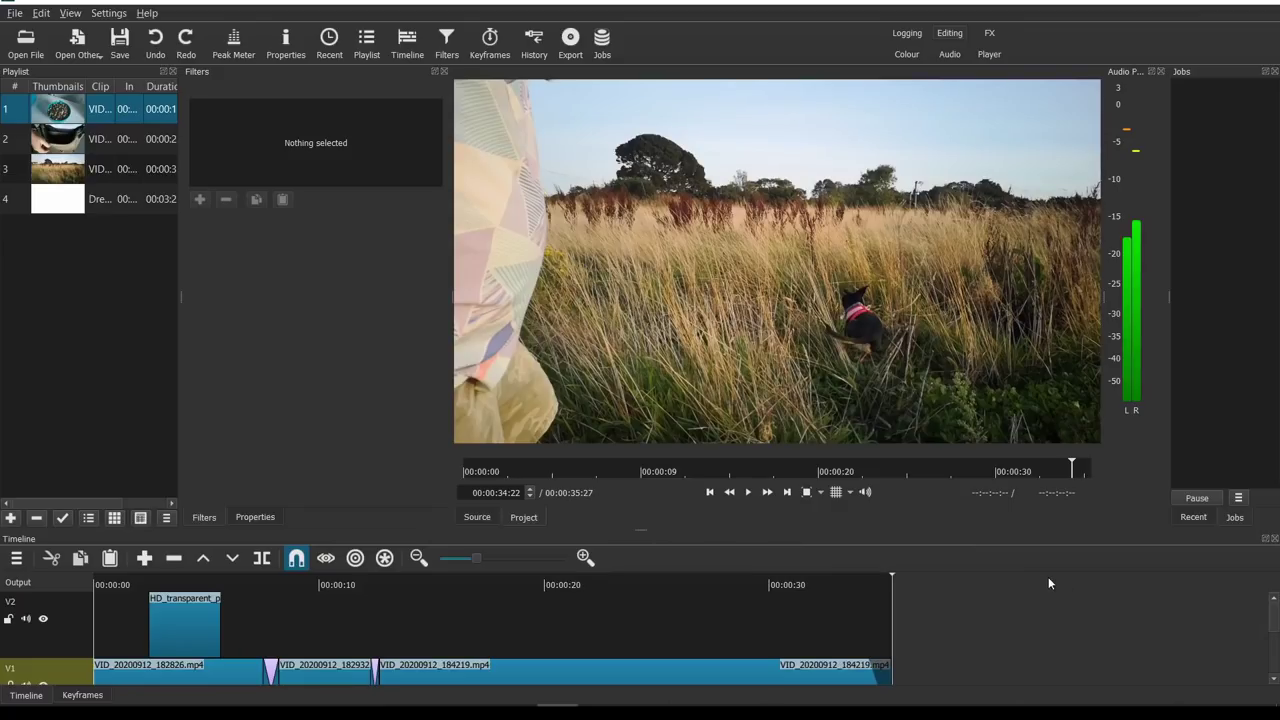
{"action": "key", "text": "ctrl+y"}
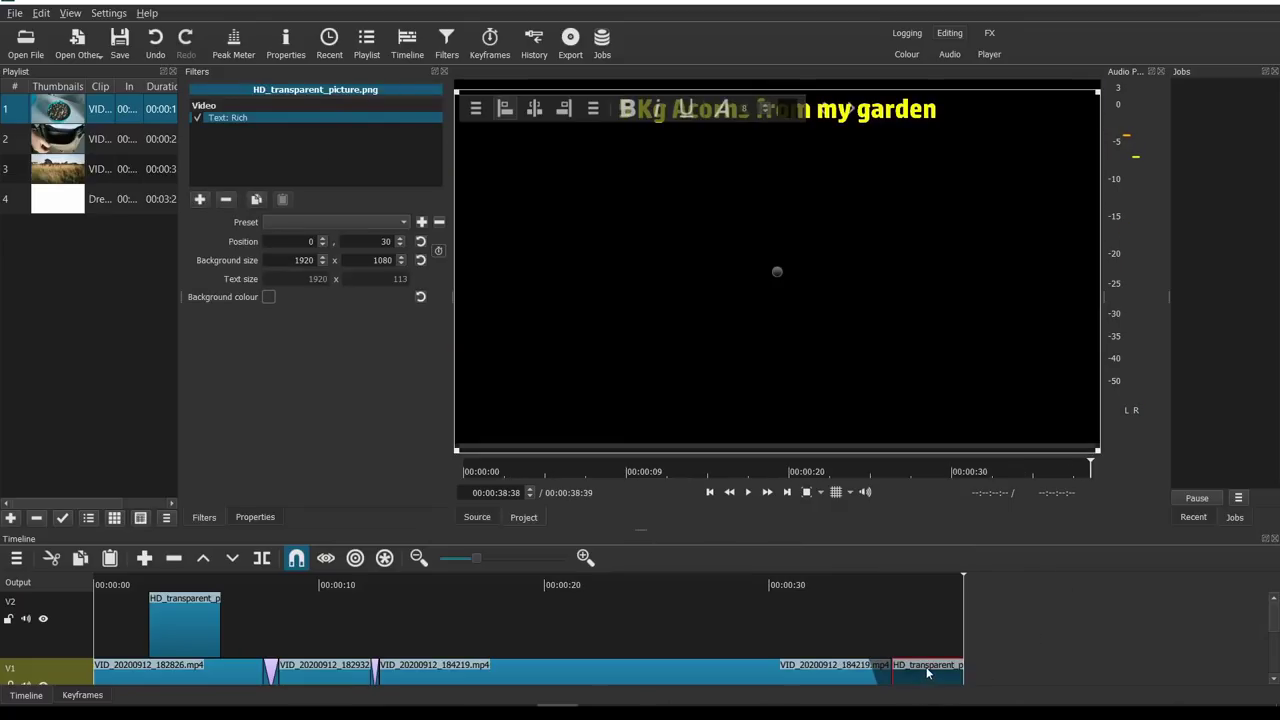
{"action": "left_click_drag", "start_coordinate": [940, 680], "coordinate": [832, 615]}
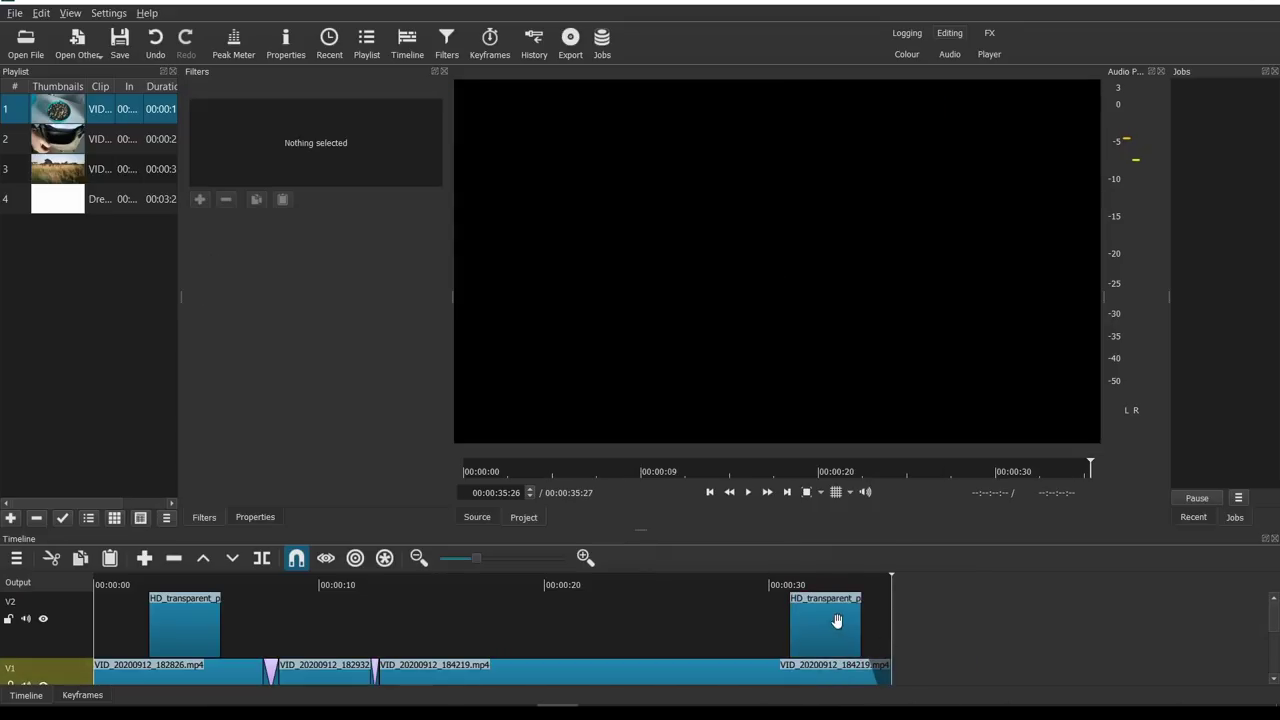
{"action": "left_click", "coordinate": [807, 622]}
{"action": "left_click", "coordinate": [821, 578]}
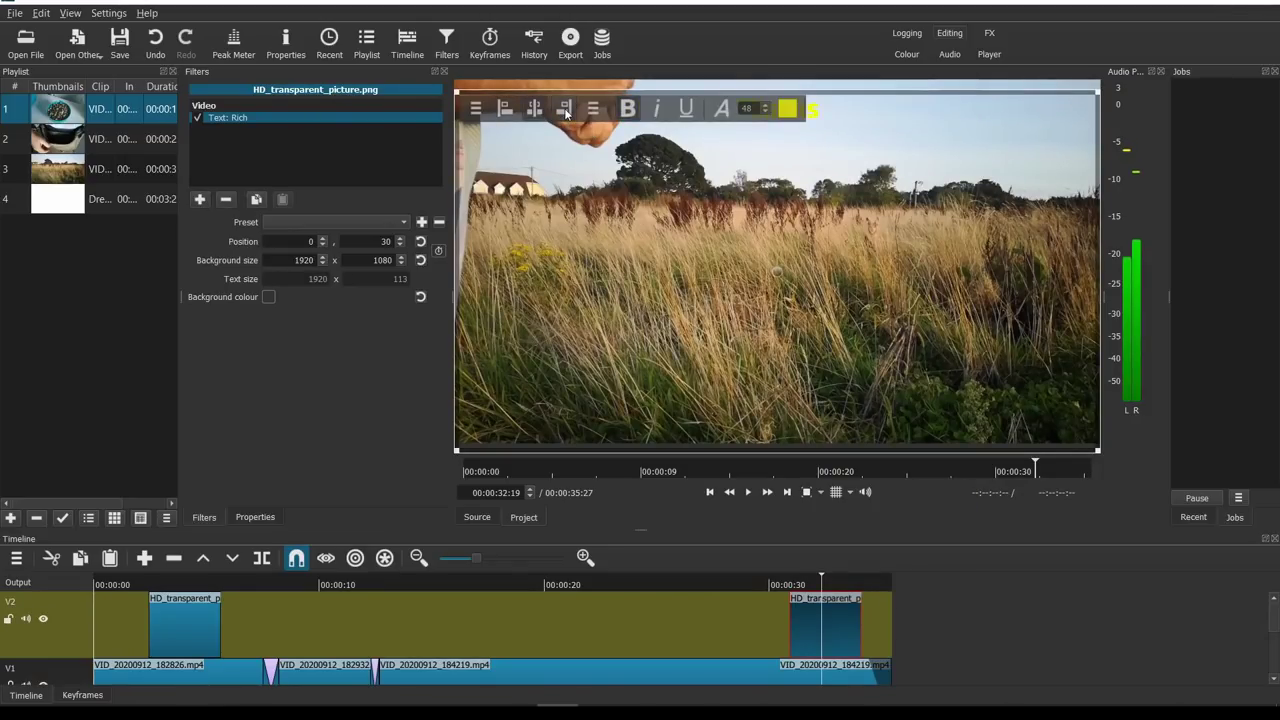
Step: Rewrite the end title caption to end in '…atching!' and play the edit from the start
{"action": "type", "text": "tching!"}
{"action": "left_click", "coordinate": [99, 585]}
{"action": "left_click", "coordinate": [94, 588]}
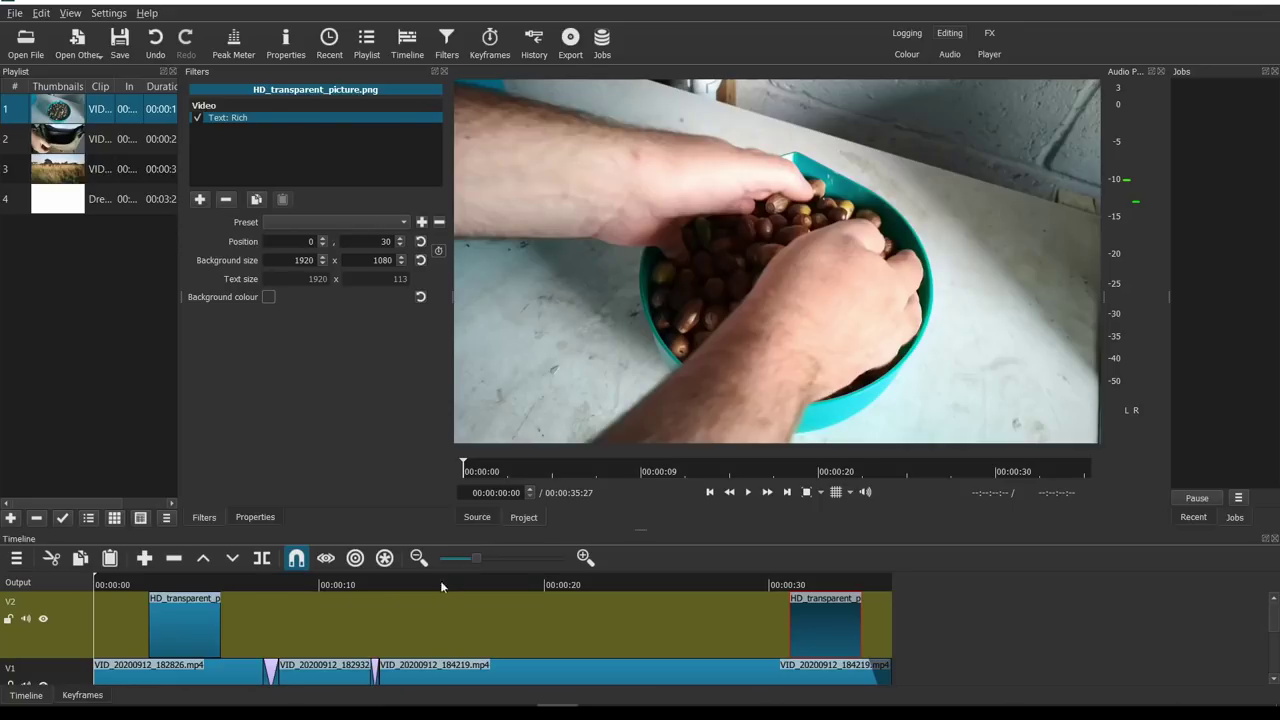
{"action": "left_click", "coordinate": [749, 494]}
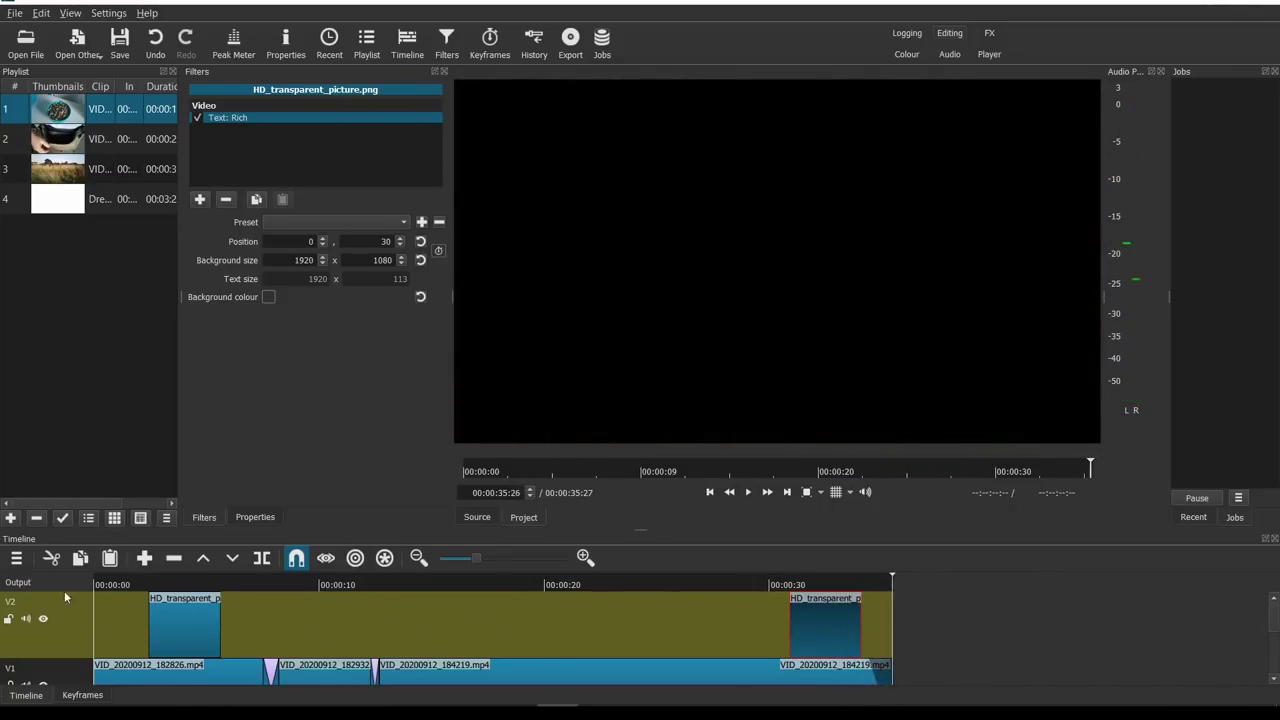
{"action": "left_click", "coordinate": [177, 586]}
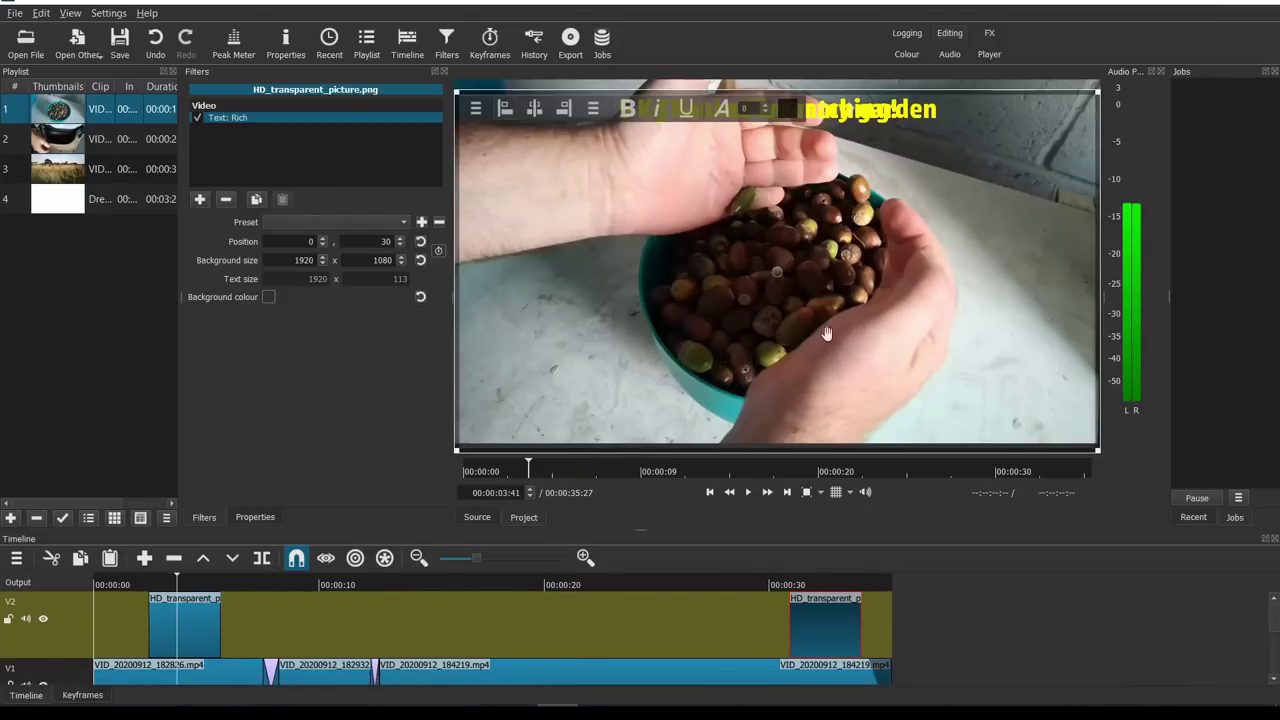
{"action": "left_click", "coordinate": [194, 626]}
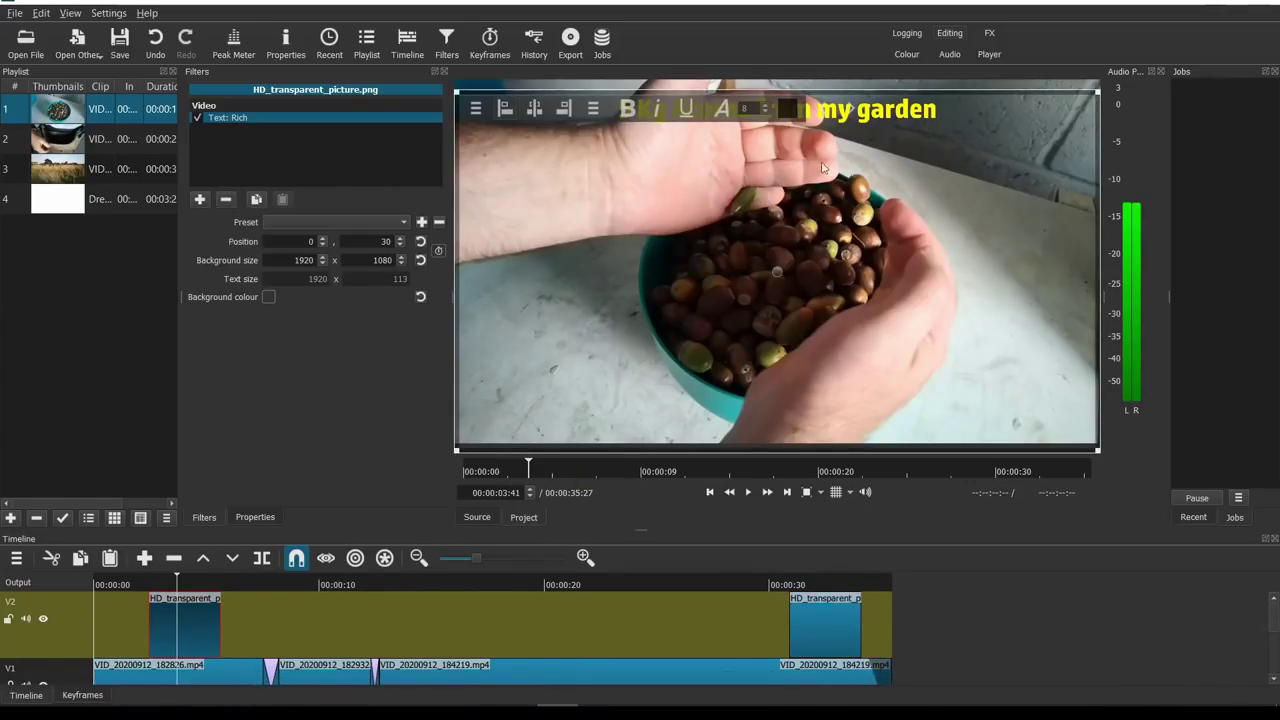
{"action": "left_click", "coordinate": [196, 588]}
{"action": "left_click_drag", "start_coordinate": [196, 588], "coordinate": [144, 588]}
{"action": "left_click", "coordinate": [748, 493]}
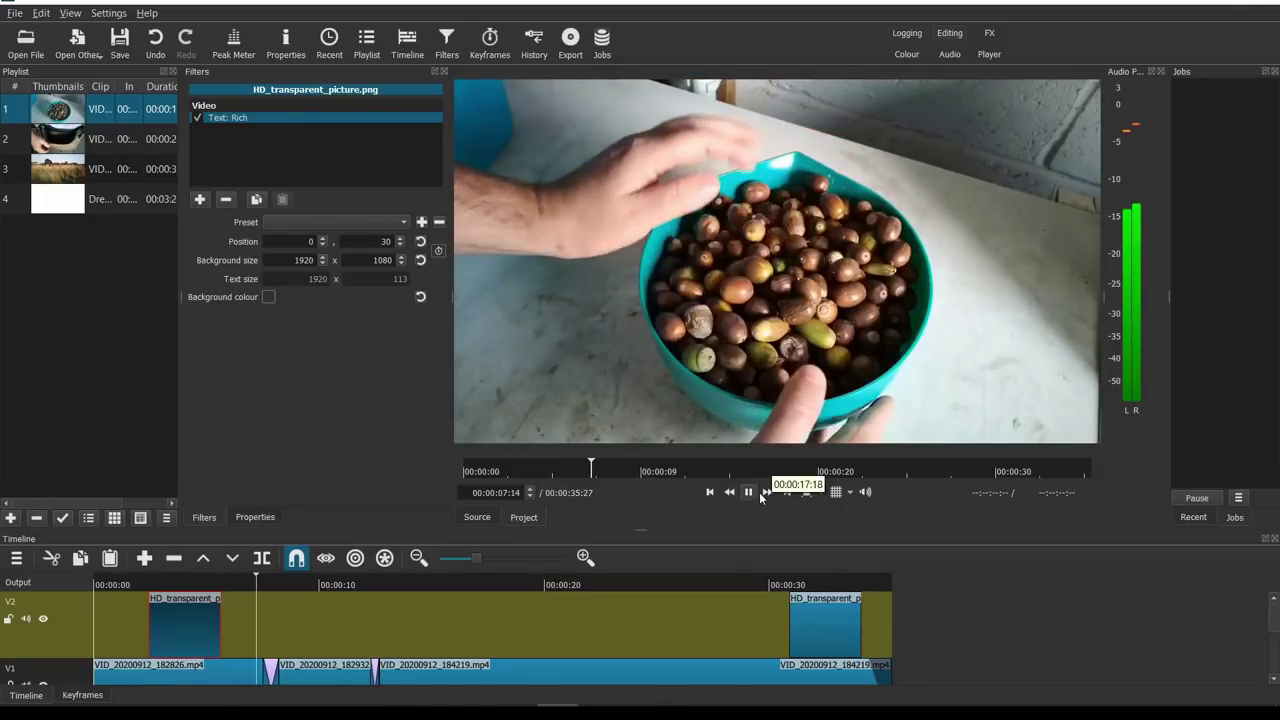
{"action": "left_click", "coordinate": [748, 493]}
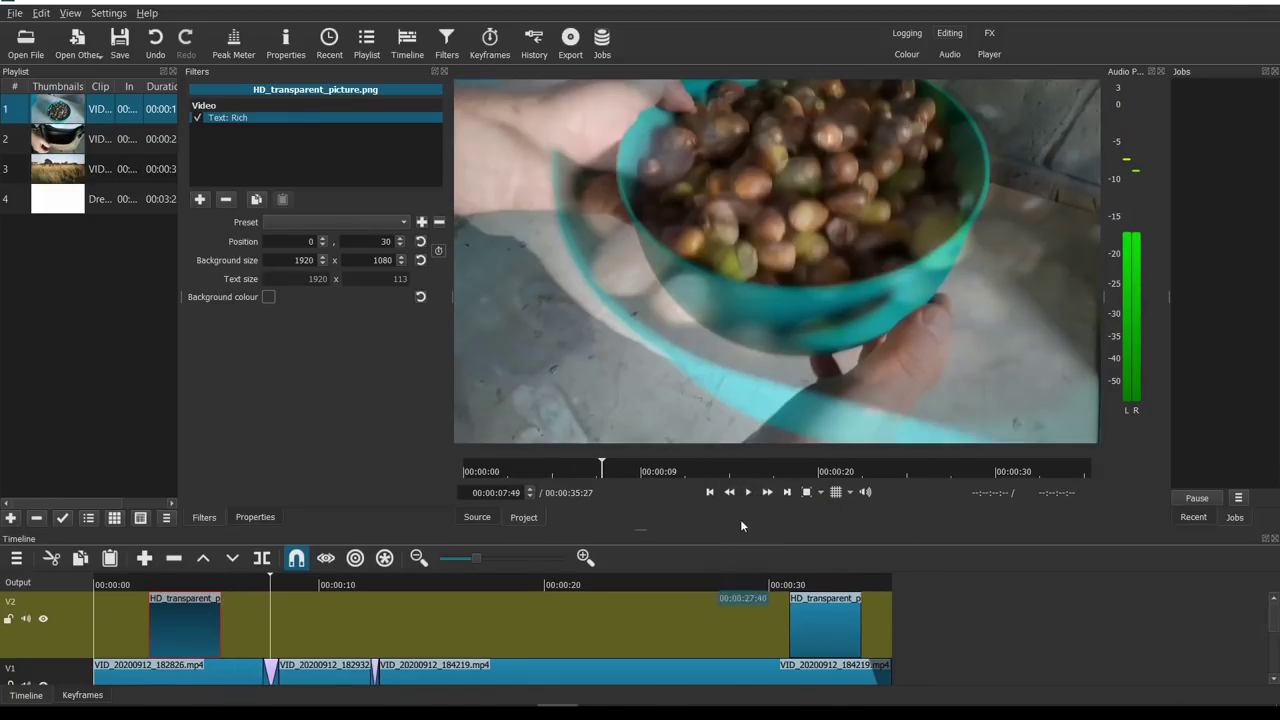
Step: Open the Export panel and float it as a widened window over the preview
{"action": "left_click", "coordinate": [574, 44]}
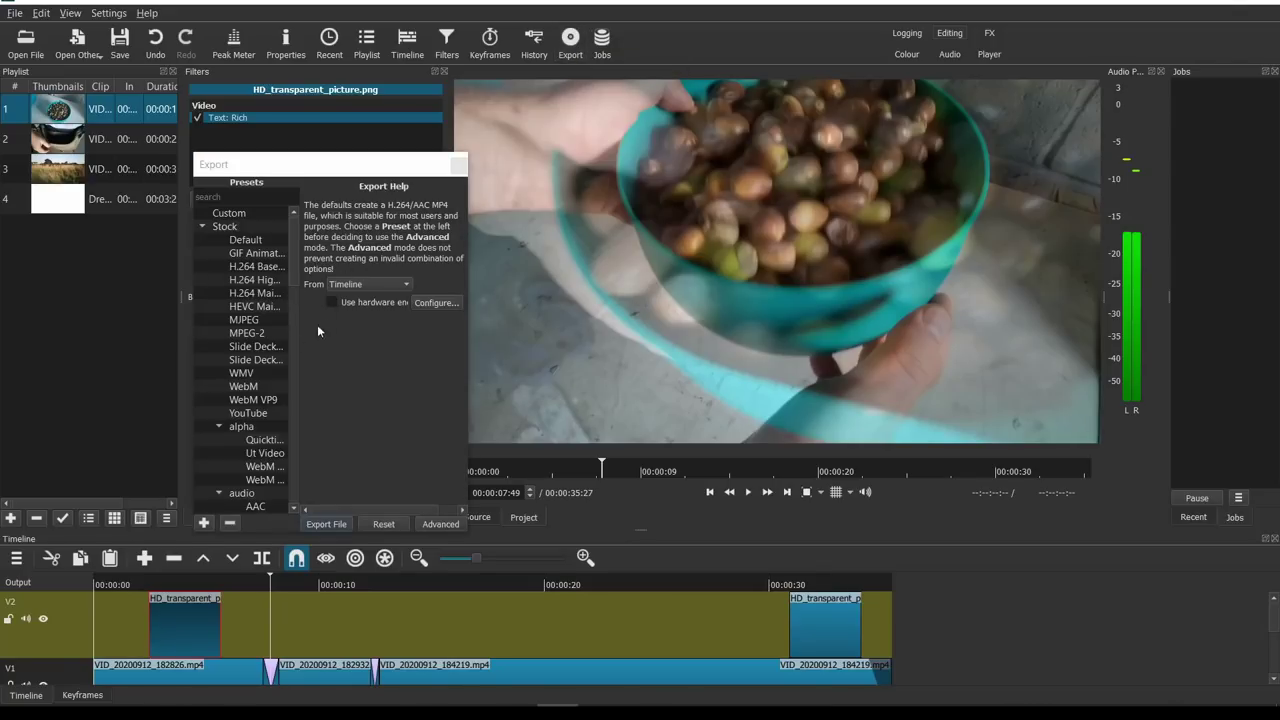
{"action": "left_click_drag", "start_coordinate": [420, 168], "coordinate": [1149, 177]}
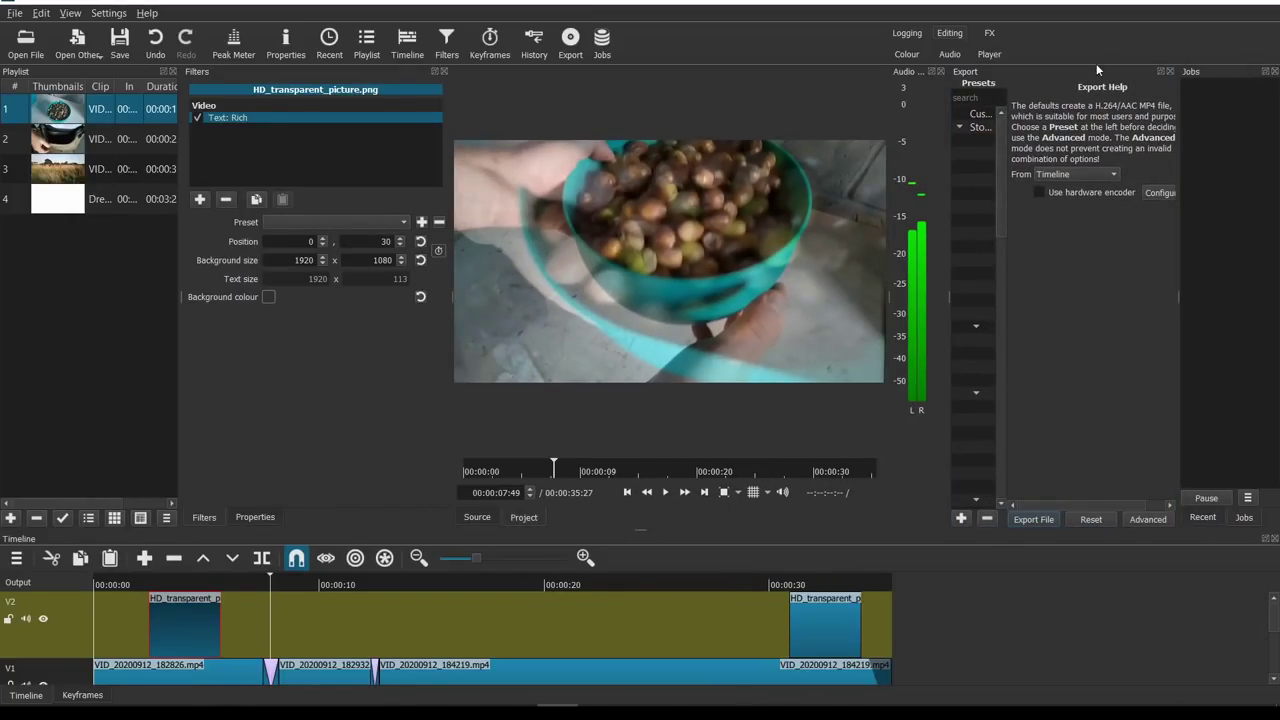
{"action": "left_click_drag", "start_coordinate": [1097, 70], "coordinate": [590, 168]}
{"action": "left_click_drag", "start_coordinate": [672, 369], "coordinate": [1060, 380]}
{"action": "left_click_drag", "start_coordinate": [838, 174], "coordinate": [490, 437]}
{"action": "left_click_drag", "start_coordinate": [707, 88], "coordinate": [552, 219]}
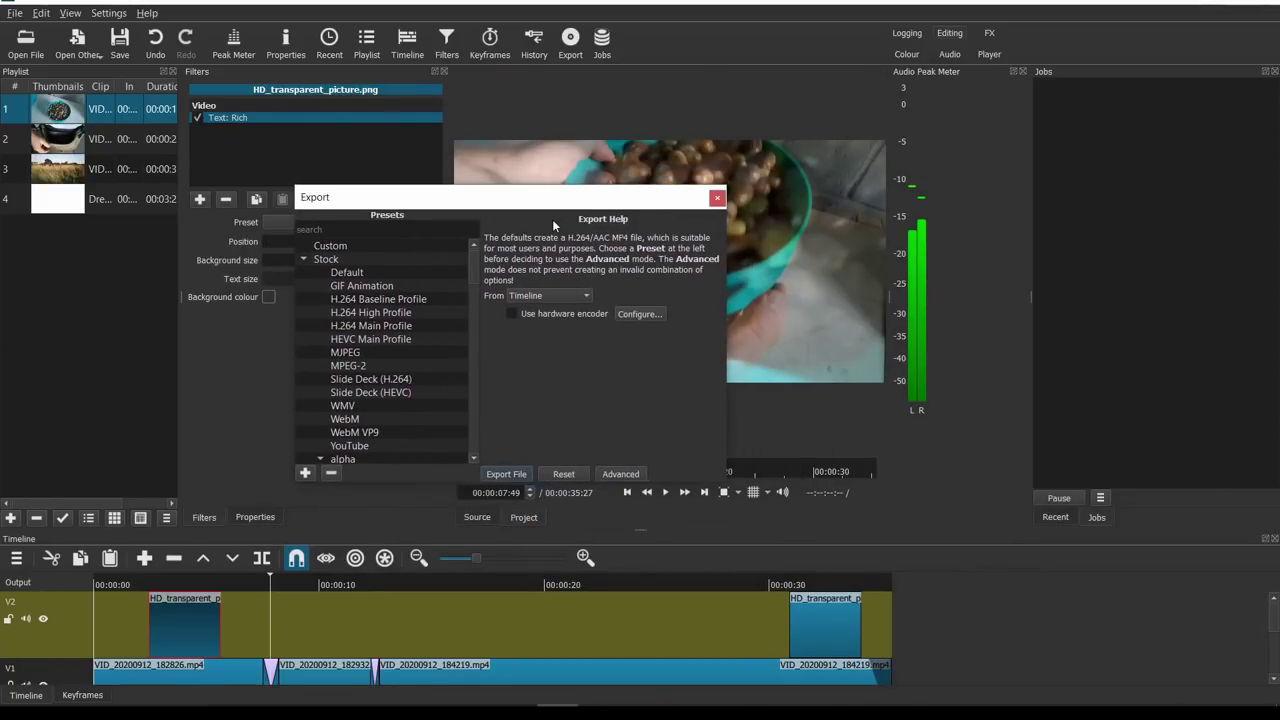
Step: Select the YouTube preset (mp4, libx264, 1920×1080, 25 fps), review its codec settings, and export
{"action": "scroll", "coordinate": [420, 373], "scroll_direction": "down", "scroll_amount": 2}
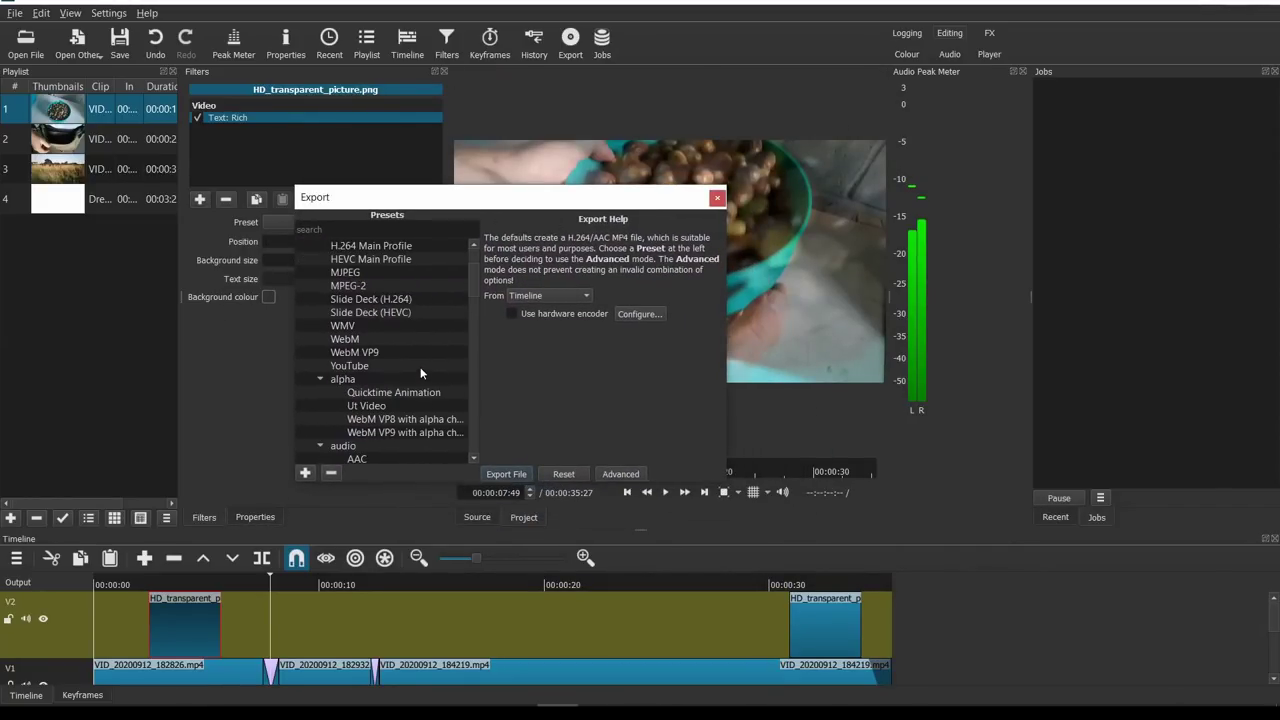
{"action": "left_click", "coordinate": [366, 366]}
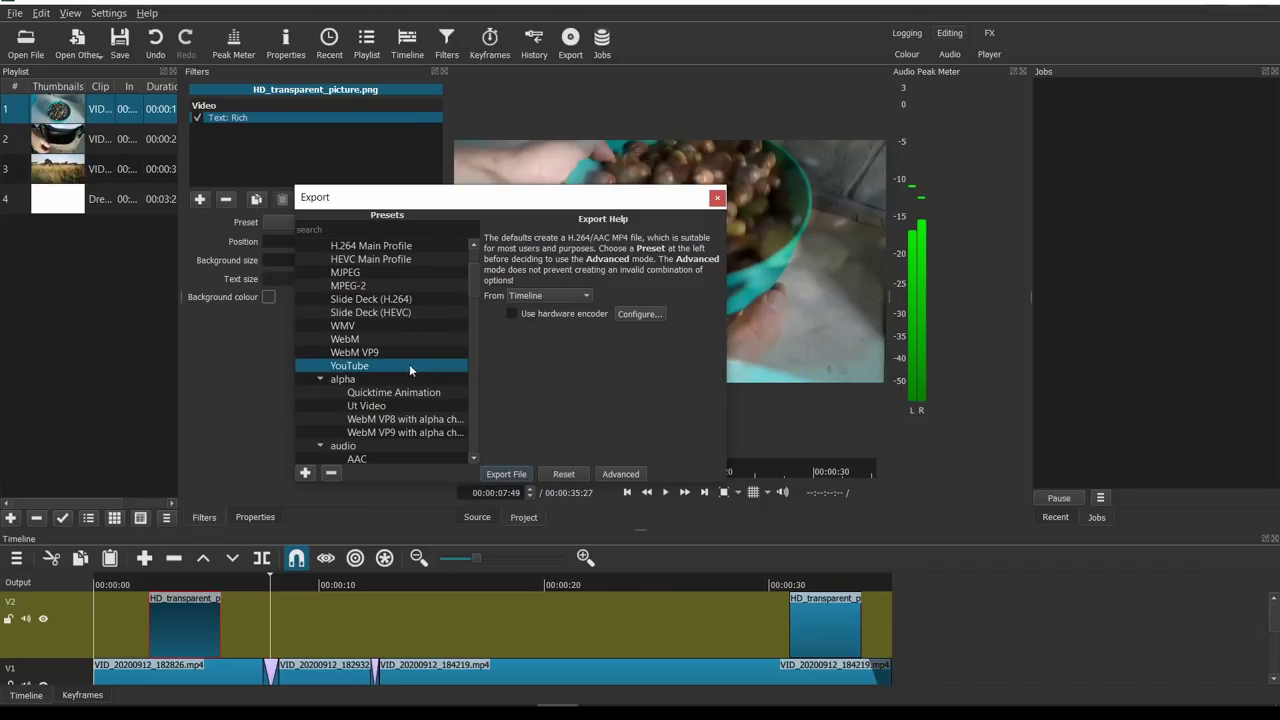
{"action": "left_click", "coordinate": [634, 473]}
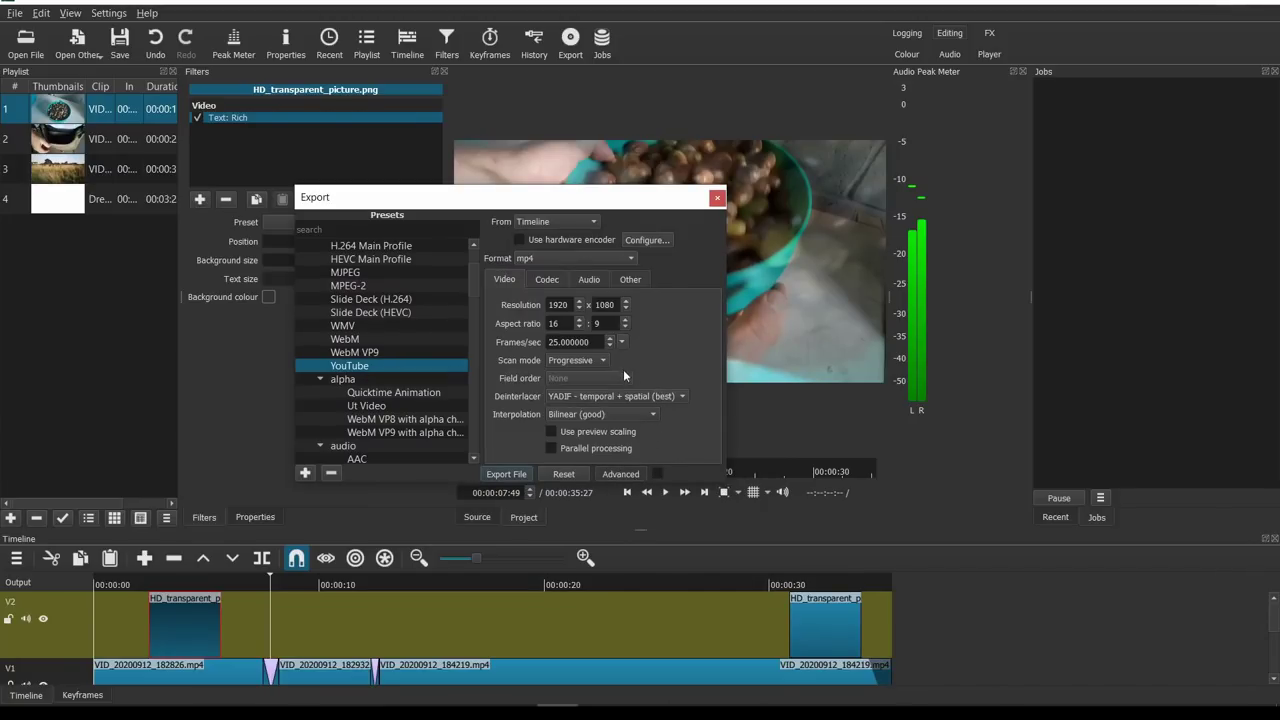
{"action": "left_click", "coordinate": [547, 281]}
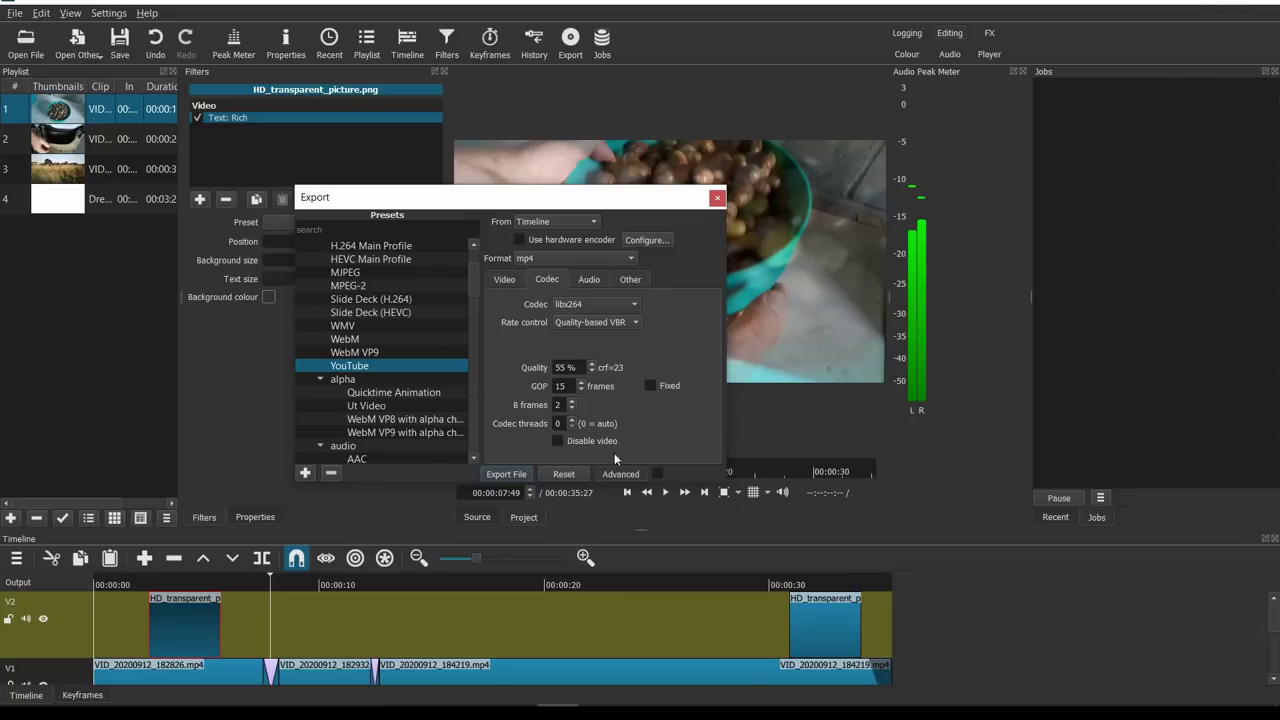
{"action": "left_click", "coordinate": [512, 474]}
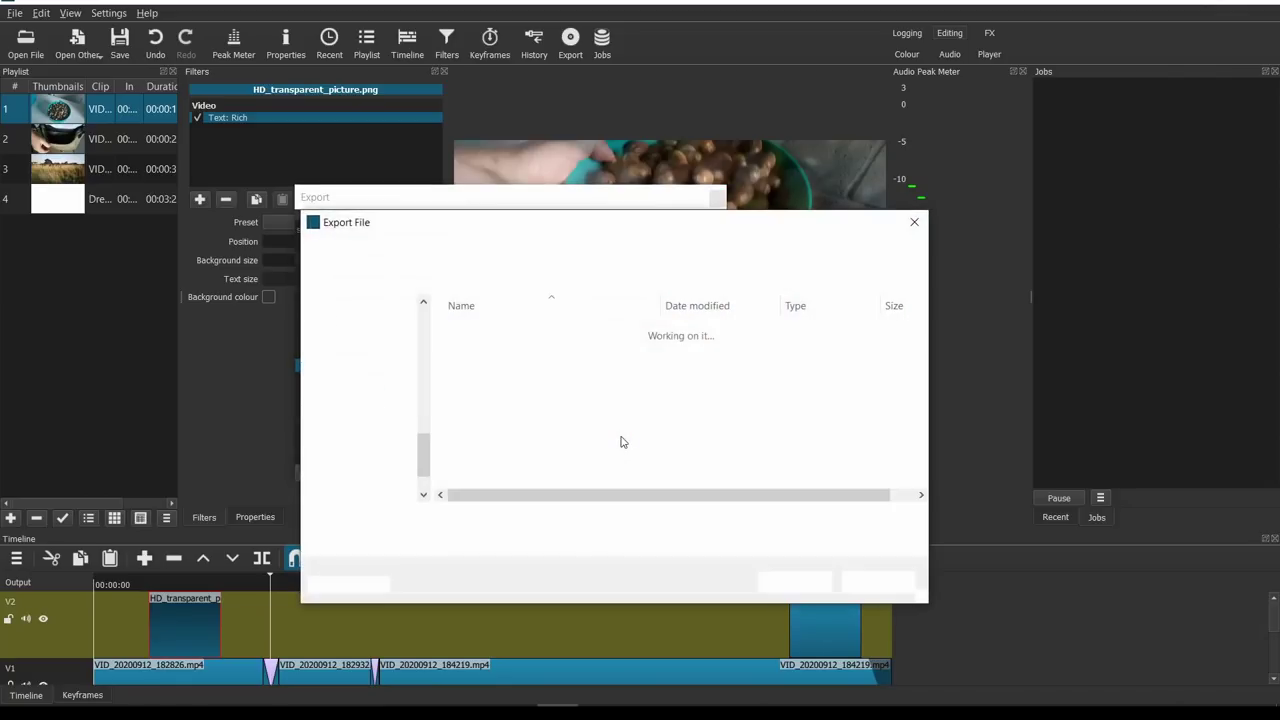
Step: Save the export as D:\Output\Acorns_Shotcut.mp4, dock the Export panel, and preview from 00:00:17
{"action": "scroll", "coordinate": [409, 408], "scroll_direction": "up", "scroll_amount": 10}
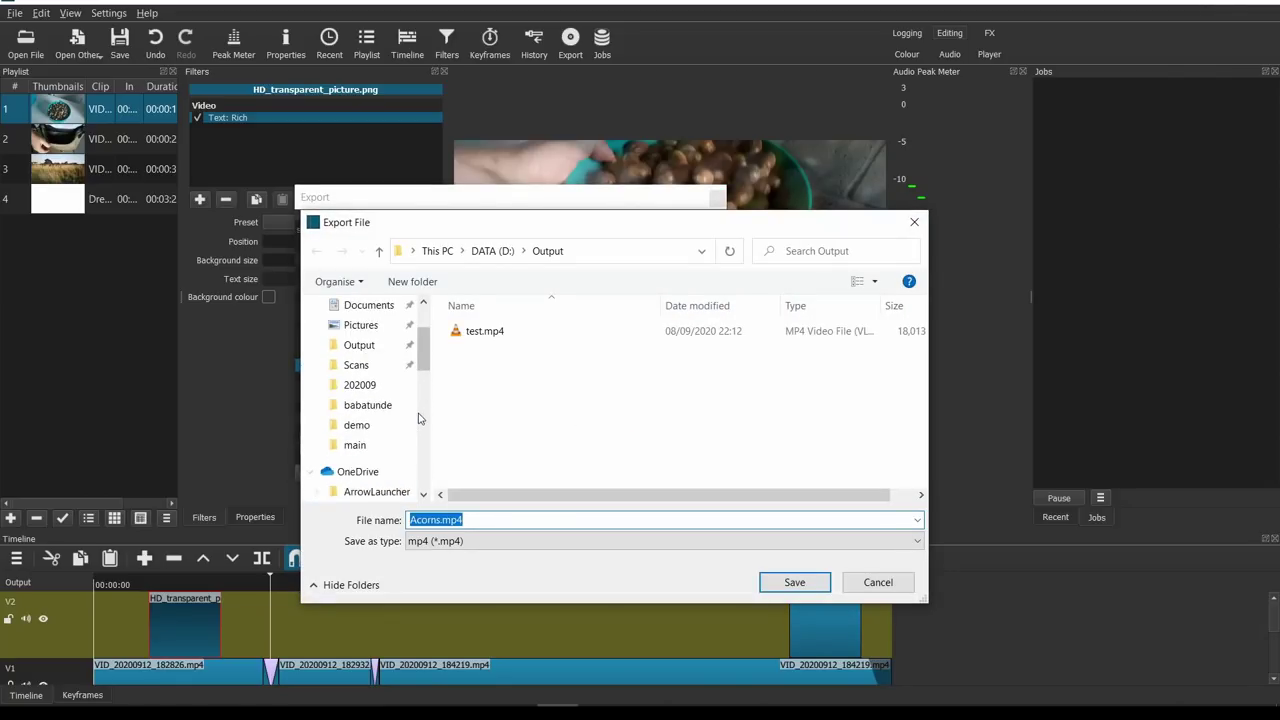
{"action": "left_click", "coordinate": [374, 420]}
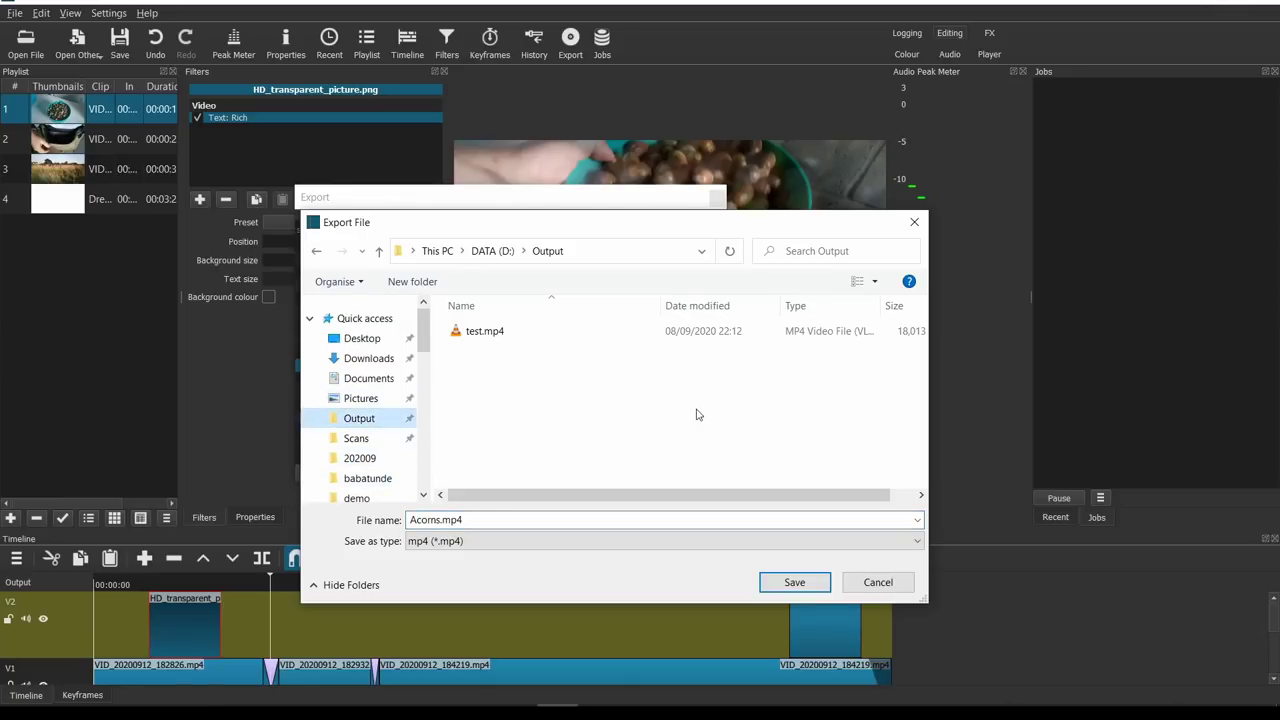
{"action": "left_click", "coordinate": [509, 520]}
{"action": "left_click", "coordinate": [445, 520]}
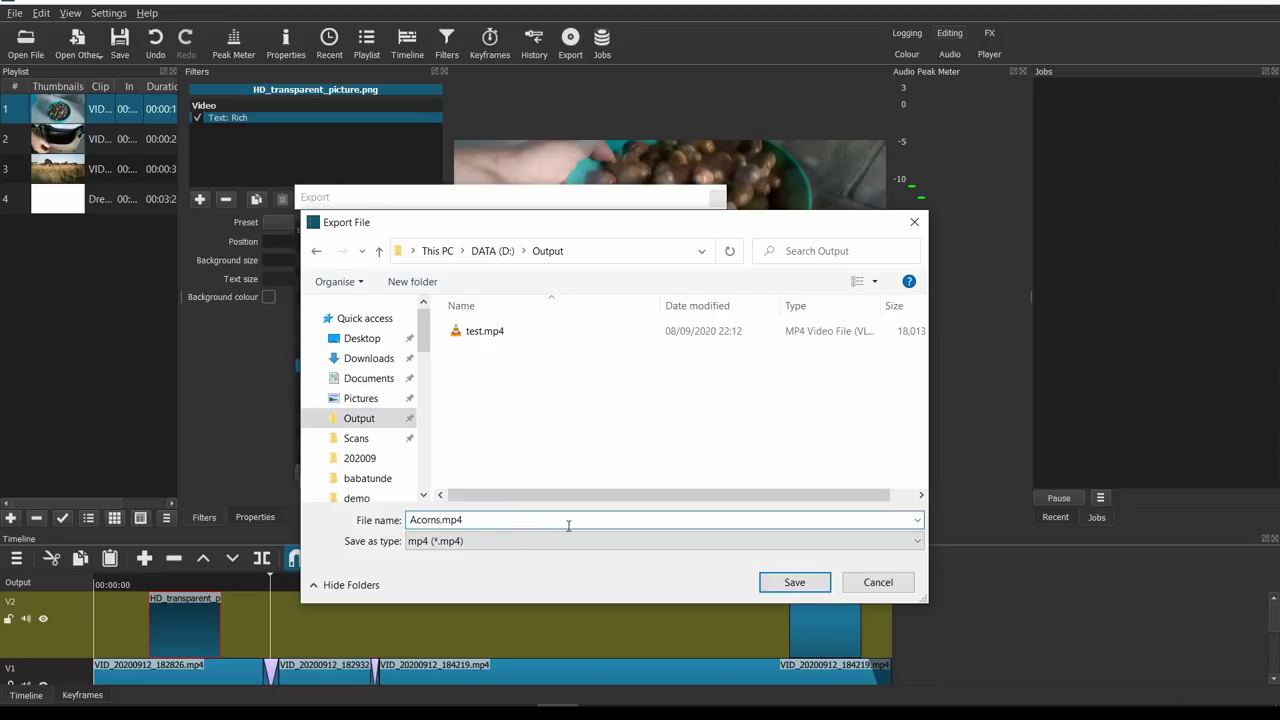
{"action": "type", "text": "_Shotcut"}
{"action": "left_click", "coordinate": [792, 583]}
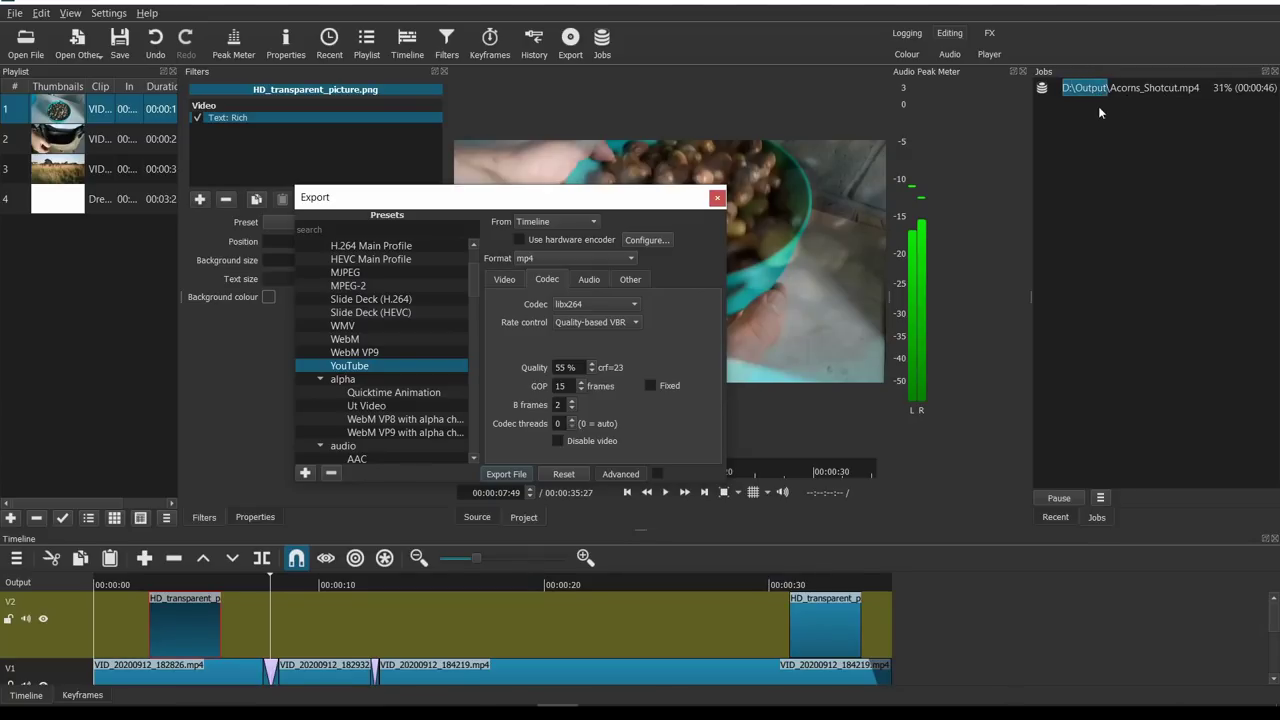
{"action": "double_click", "coordinate": [500, 197]}
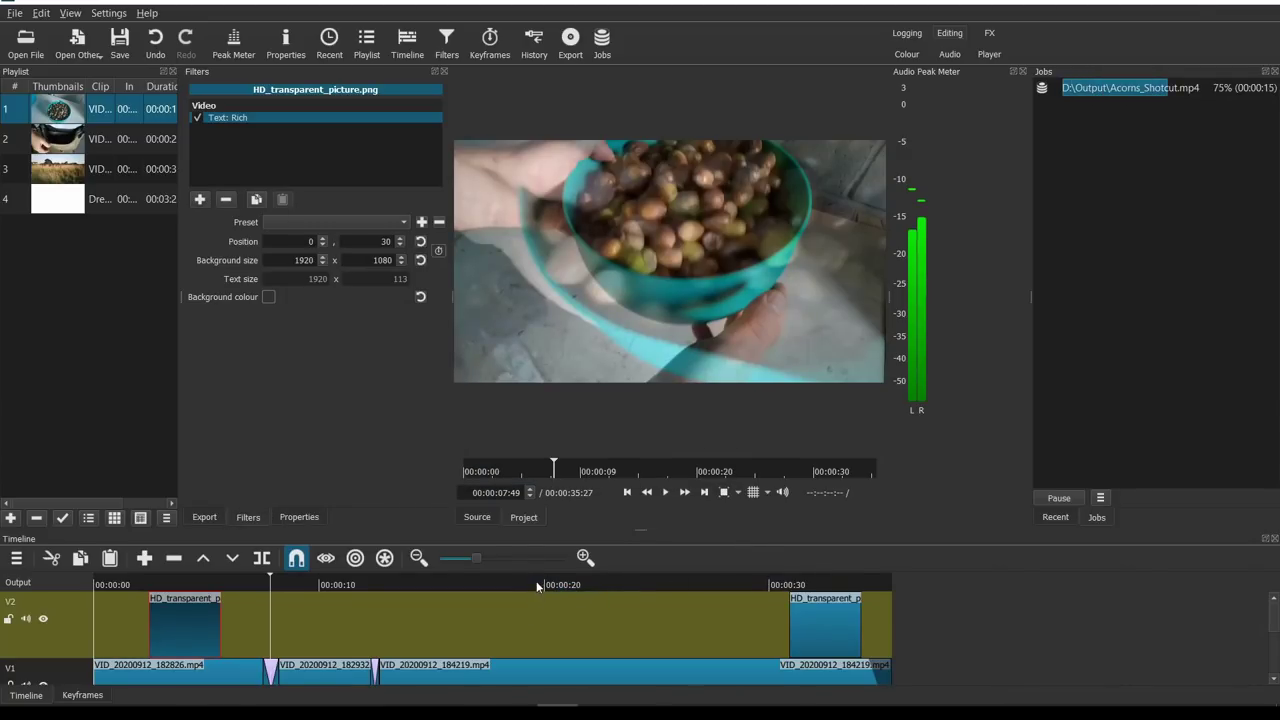
{"action": "left_click", "coordinate": [481, 595]}
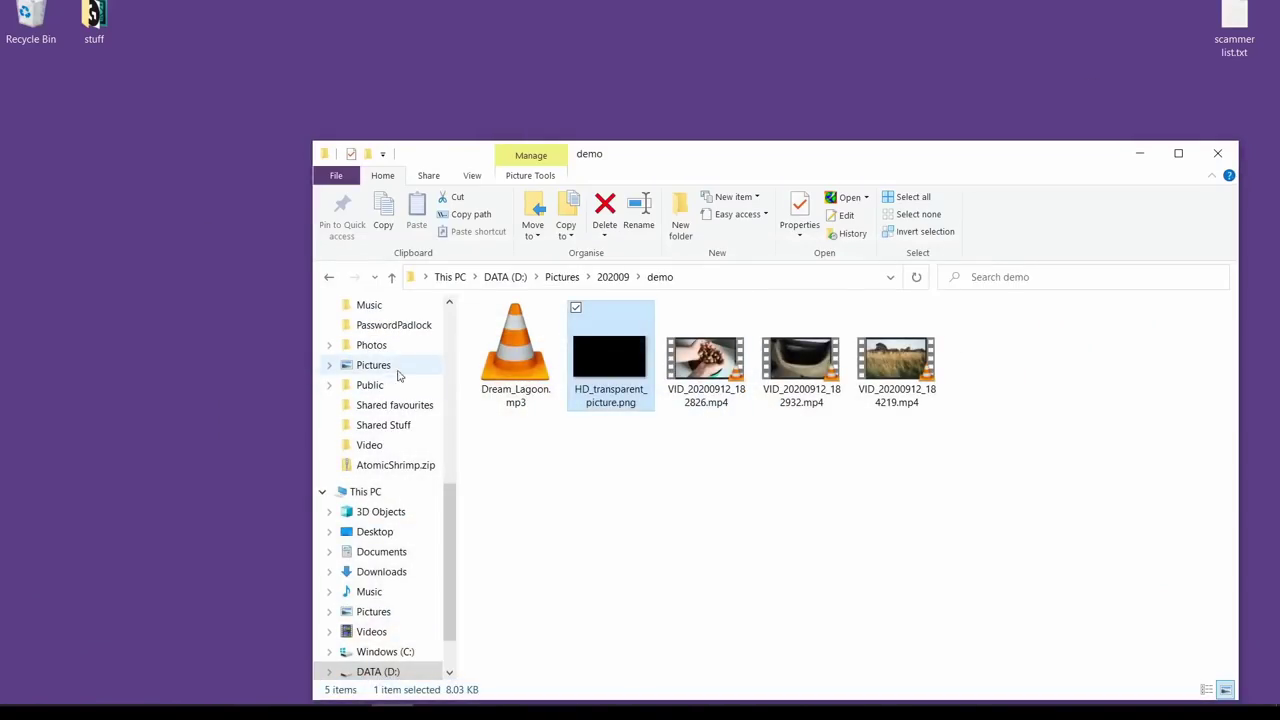
Step: Browse to D:\Output and select the exported Acorns_Shotcut.mp4 (39,395 KB)
{"action": "scroll", "coordinate": [426, 357], "scroll_direction": "up", "scroll_amount": 4}
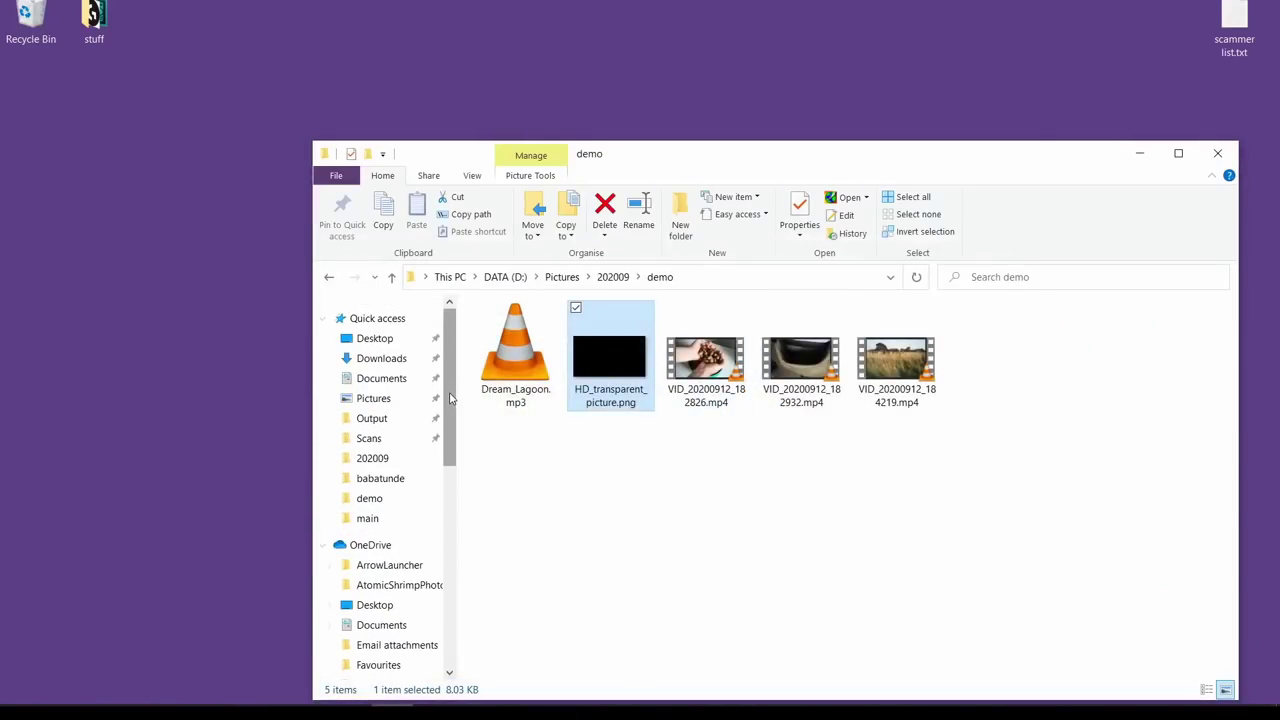
{"action": "left_click", "coordinate": [371, 418]}
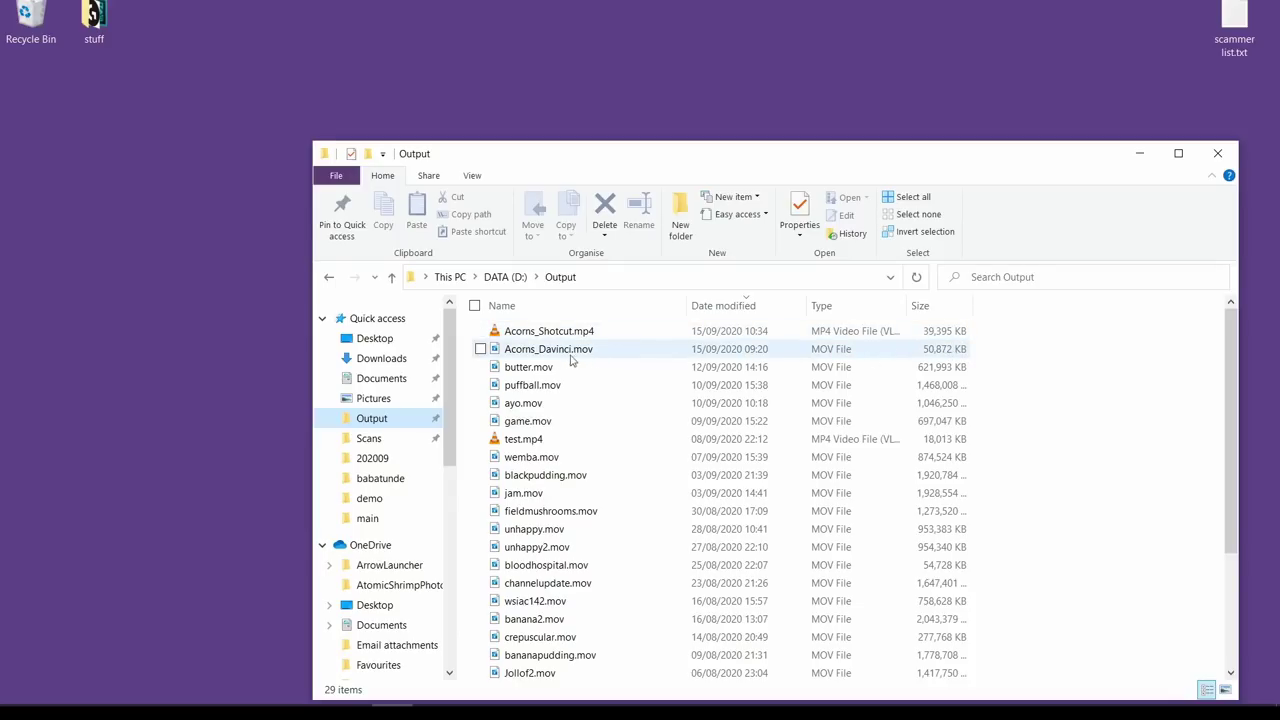
{"action": "mouse_move", "coordinate": [574, 360]}
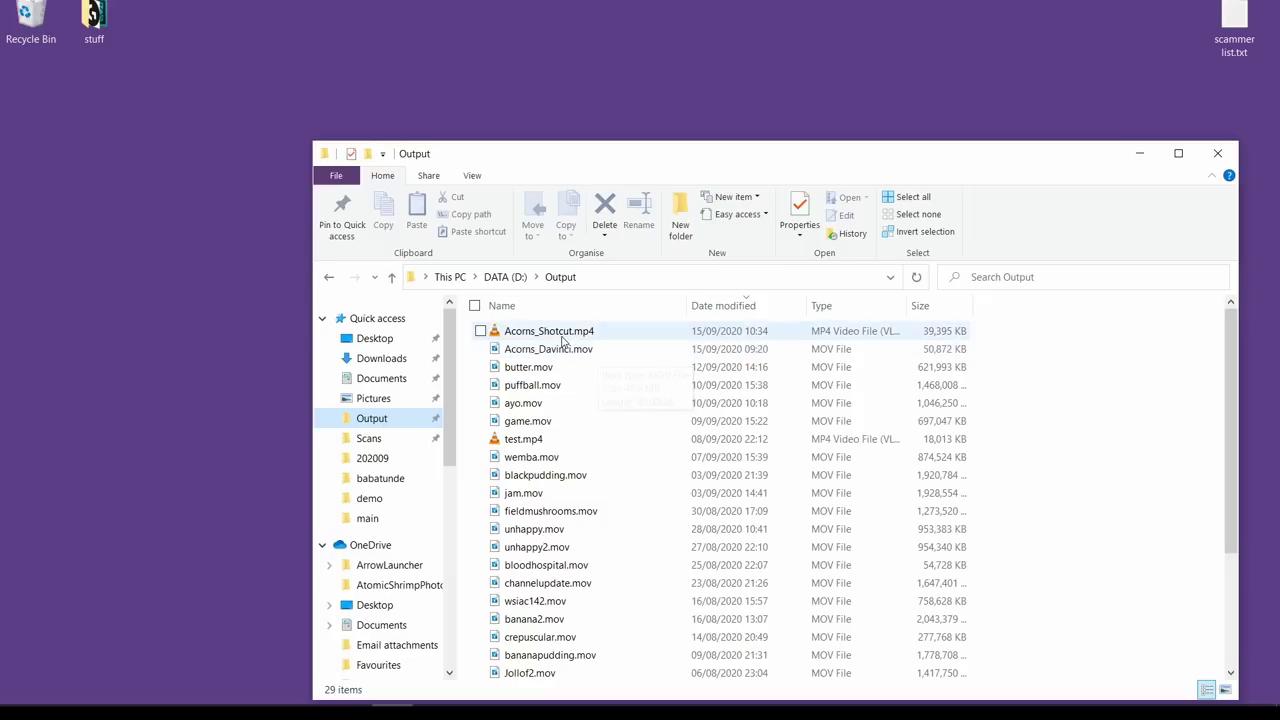
{"action": "left_click", "coordinate": [567, 338]}
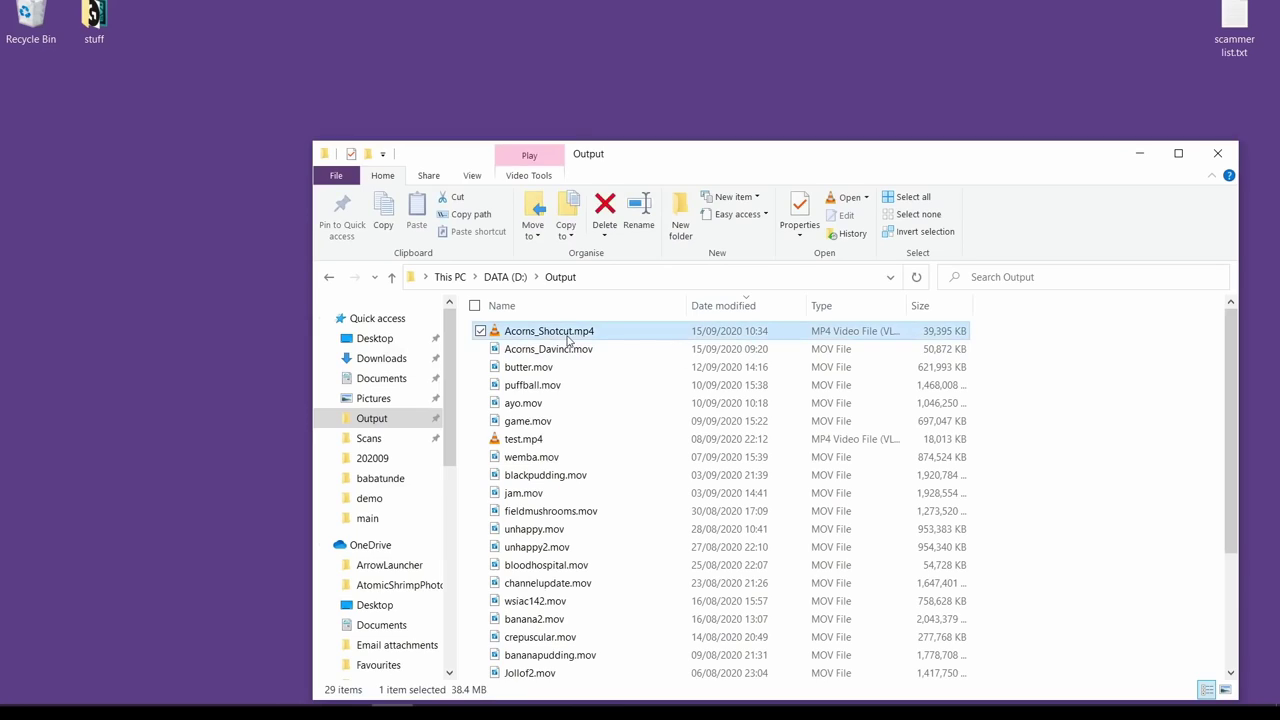